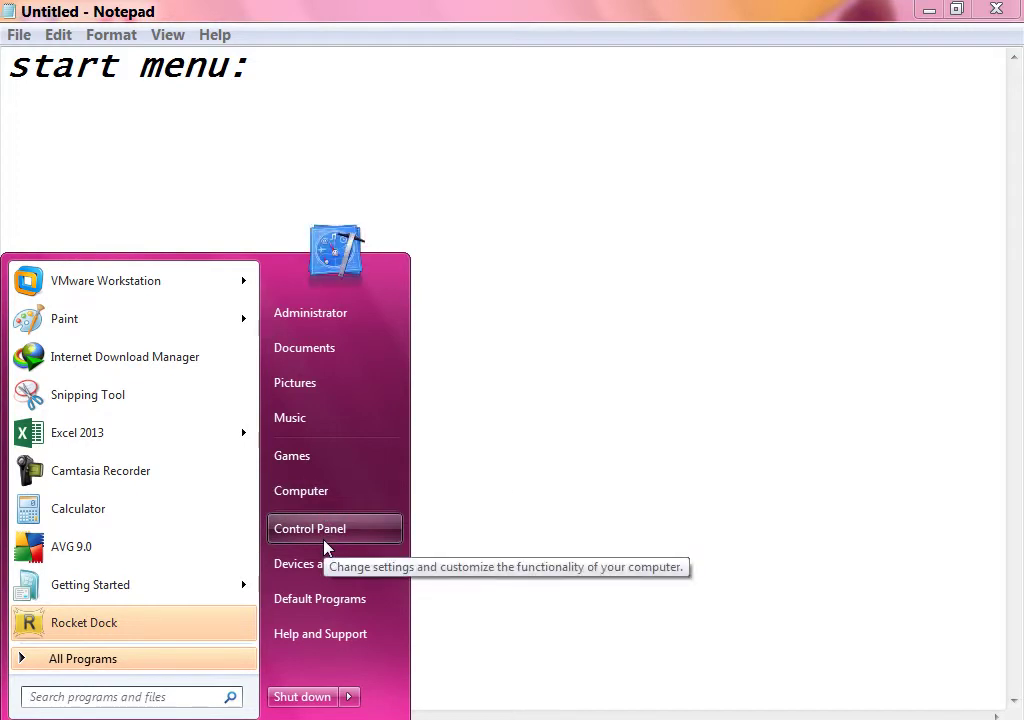
Open the Taskbar and Start Menu properties through Control Panel
{"action": "left_click", "coordinate": [325, 547]}
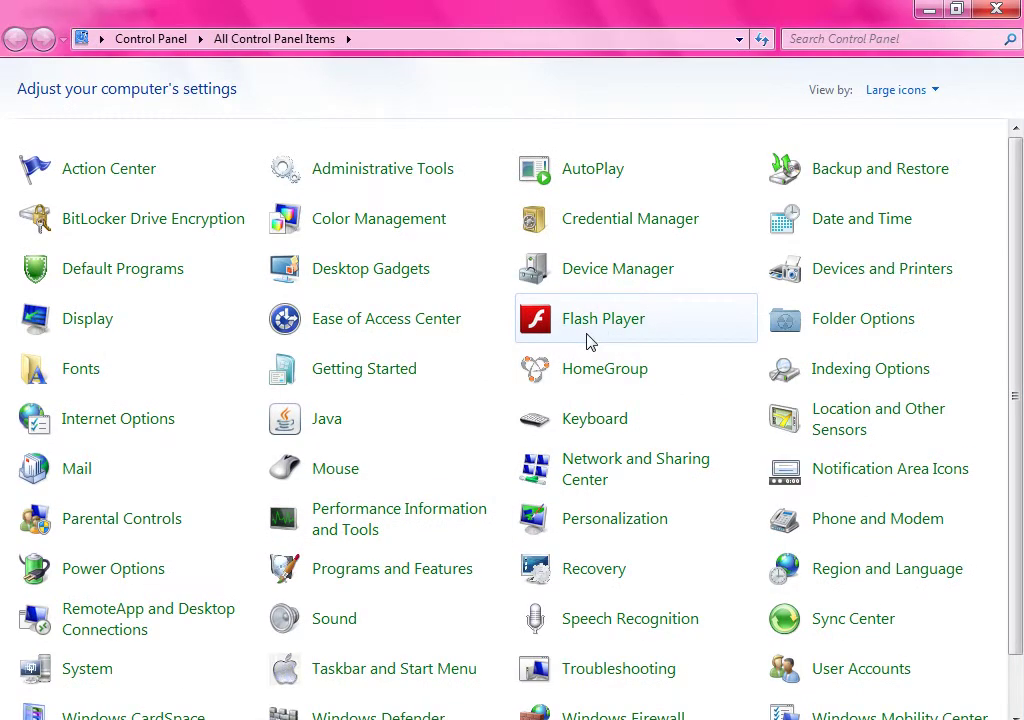
{"action": "key", "text": "t"}
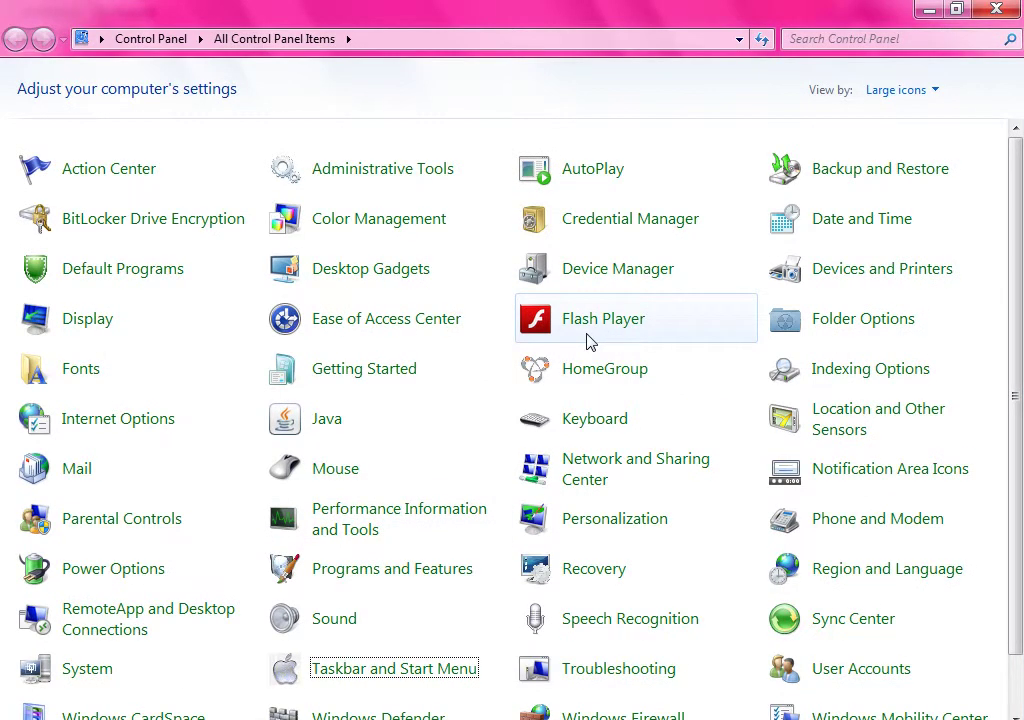
{"action": "left_click", "coordinate": [390, 667]}
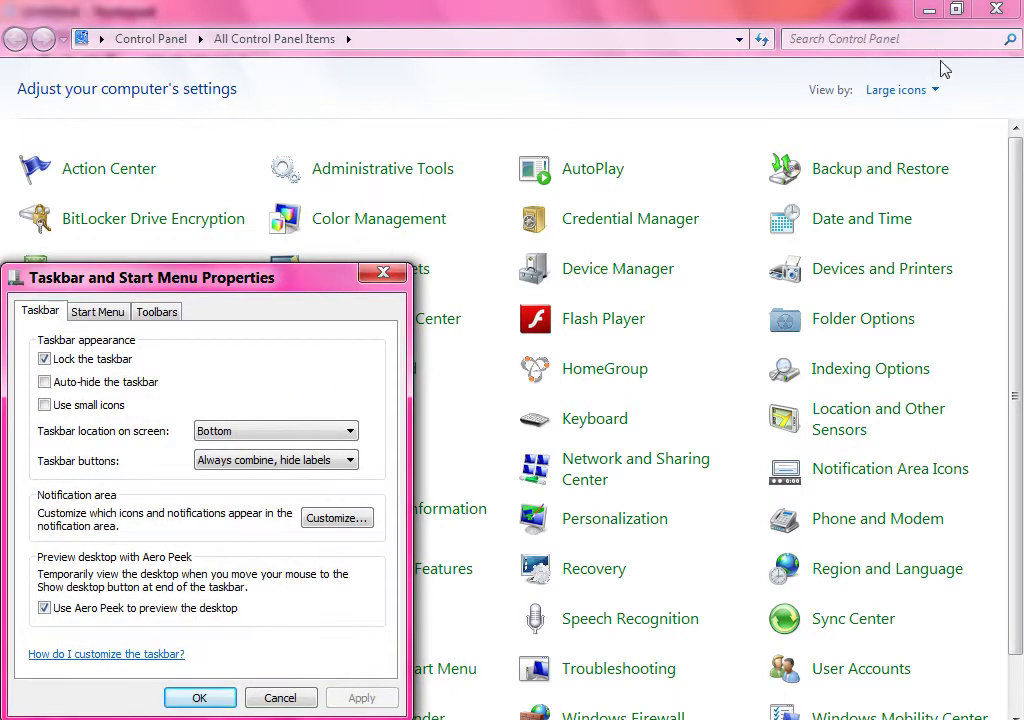
Close Control Panel and close the untitled Notepad document without saving it
{"action": "left_click", "coordinate": [990, 10]}
{"action": "left_click", "coordinate": [994, 10]}
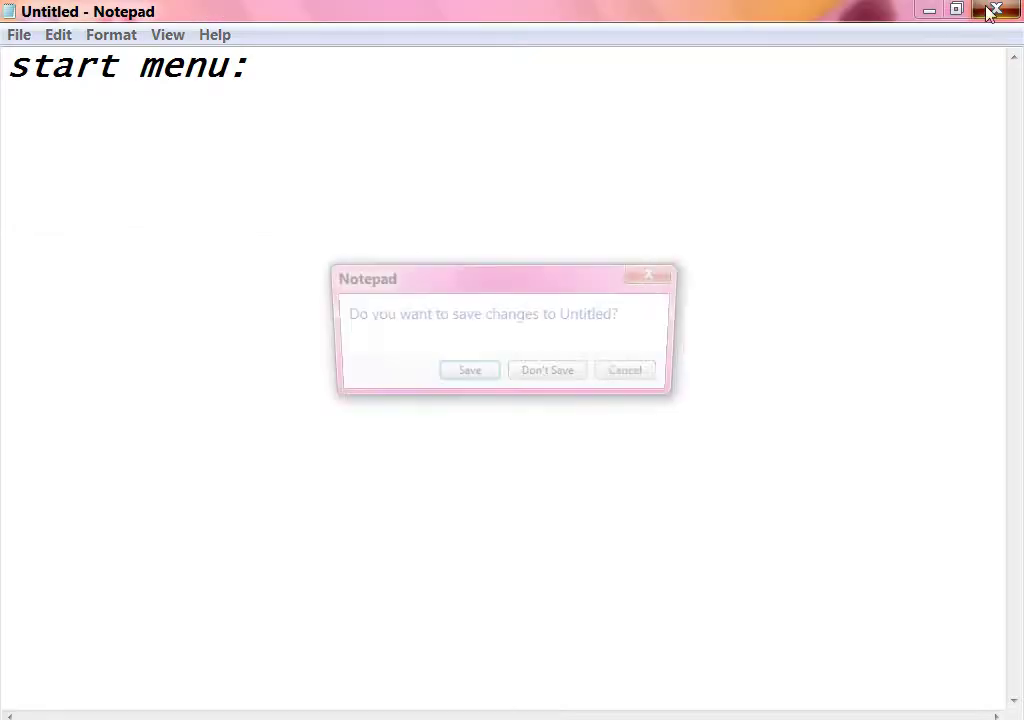
{"action": "key", "text": "Tab"}
{"action": "key", "text": "Return"}
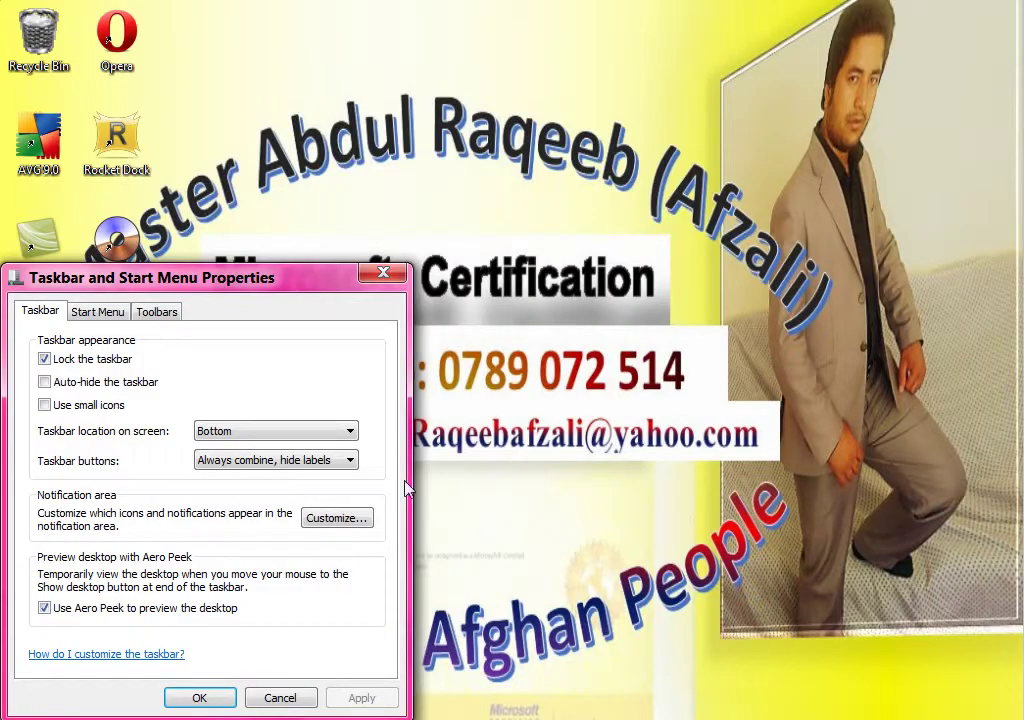
Close the Taskbar and Start Menu properties, reopen them from the taskbar, and move the dialog to the middle of the desktop
{"action": "left_click", "coordinate": [280, 698]}
{"action": "right_click", "coordinate": [335, 718]}
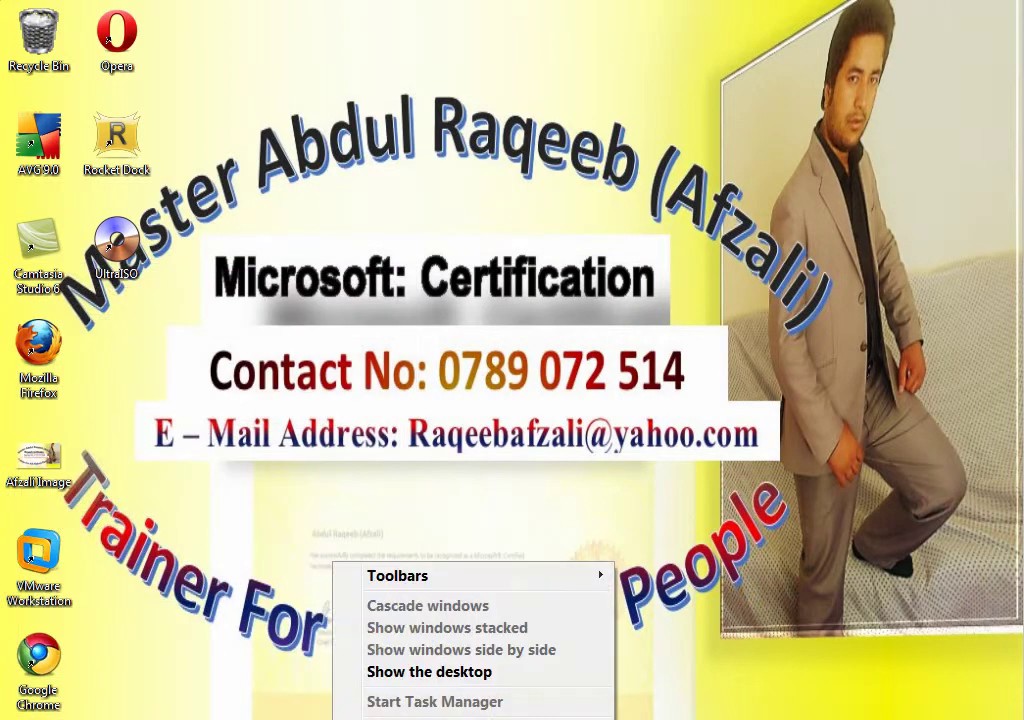
{"action": "left_click", "coordinate": [314, 503]}
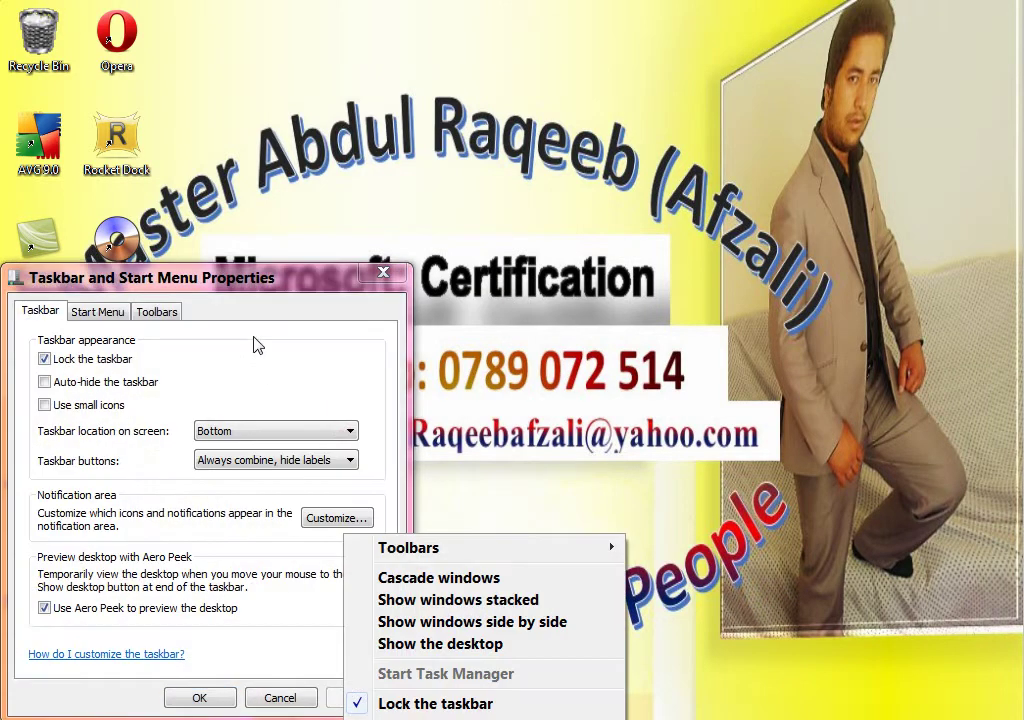
{"action": "left_click_drag", "start_coordinate": [285, 284], "coordinate": [587, 100]}
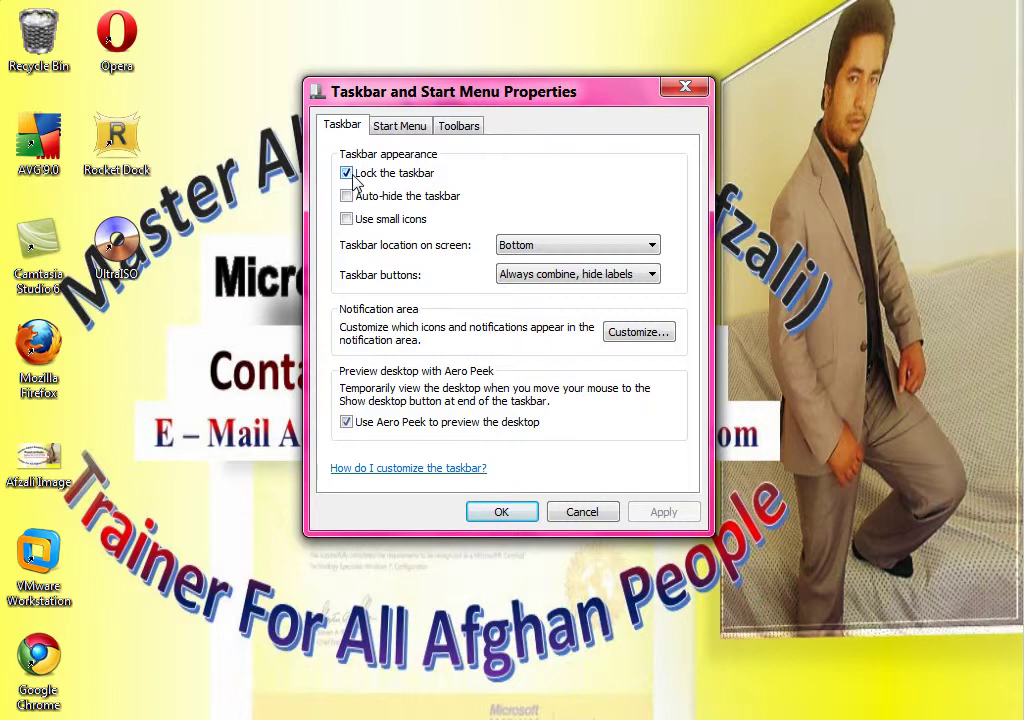
Turn off the Lock the taskbar option and confirm the taskbar properties
{"action": "left_click", "coordinate": [354, 700]}
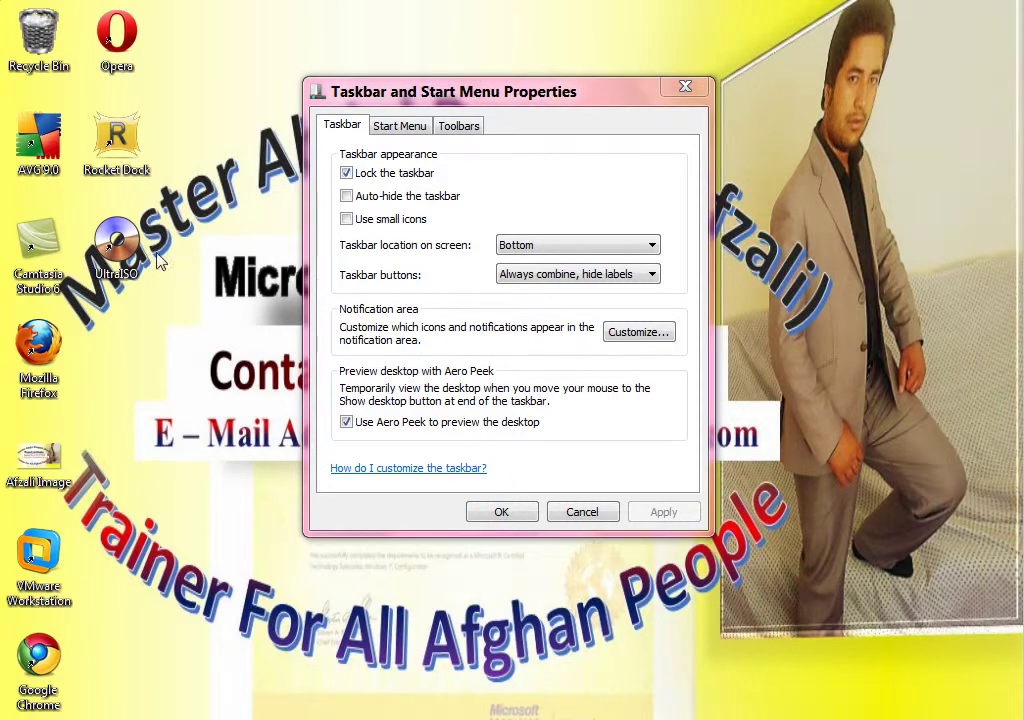
{"action": "left_click", "coordinate": [365, 395]}
{"action": "left_click", "coordinate": [413, 177]}
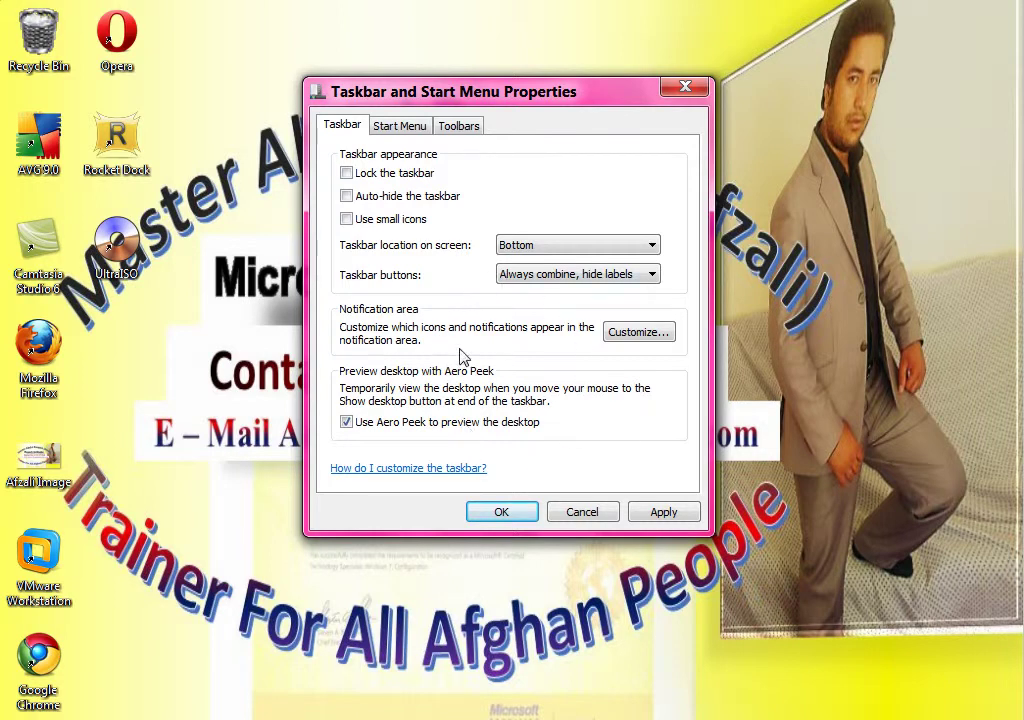
{"action": "left_click", "coordinate": [500, 512]}
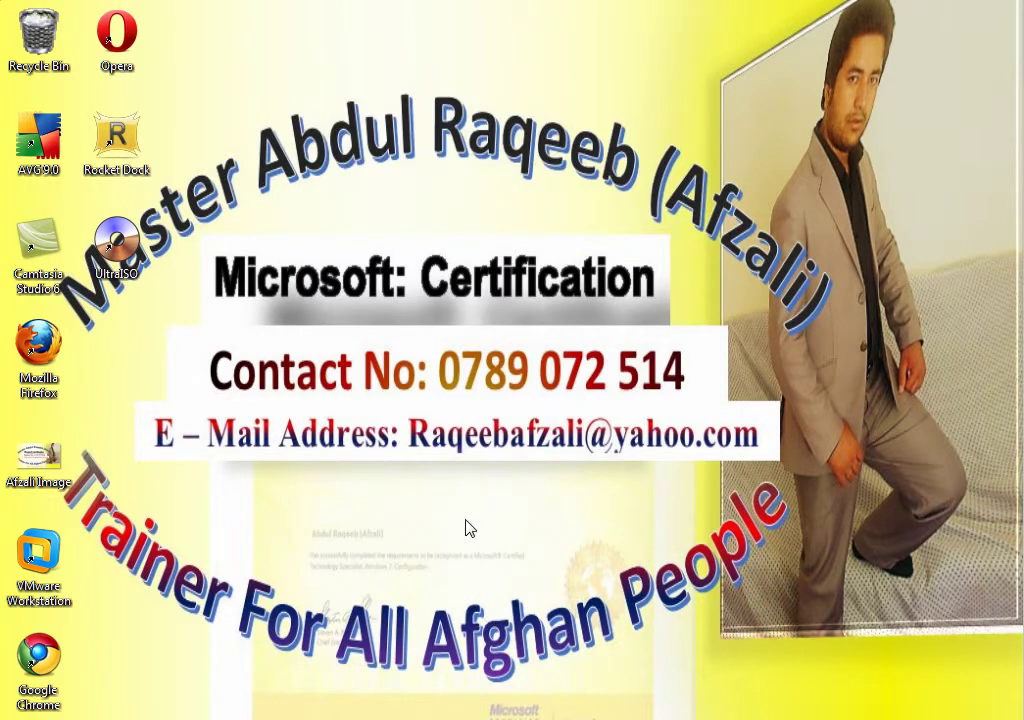
Reopen the taskbar properties, turn Lock the taskbar back on, and apply it
{"action": "left_click_drag", "start_coordinate": [168, 420], "coordinate": [727, 393]}
{"action": "right_click", "coordinate": [532, 716]}
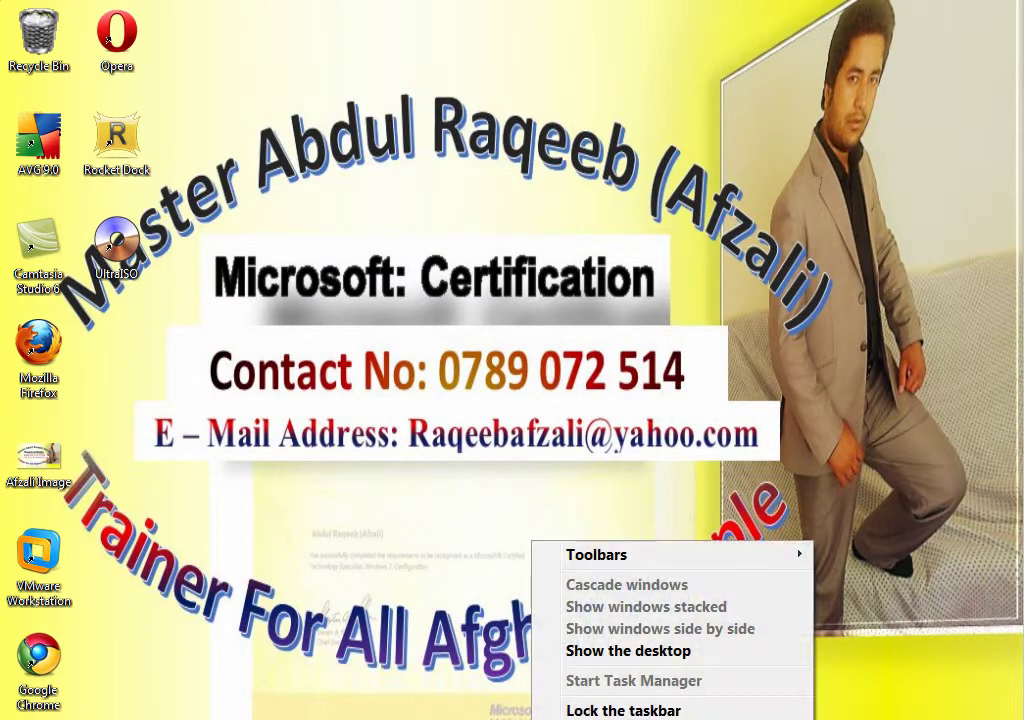
{"action": "key", "text": "Escape"}
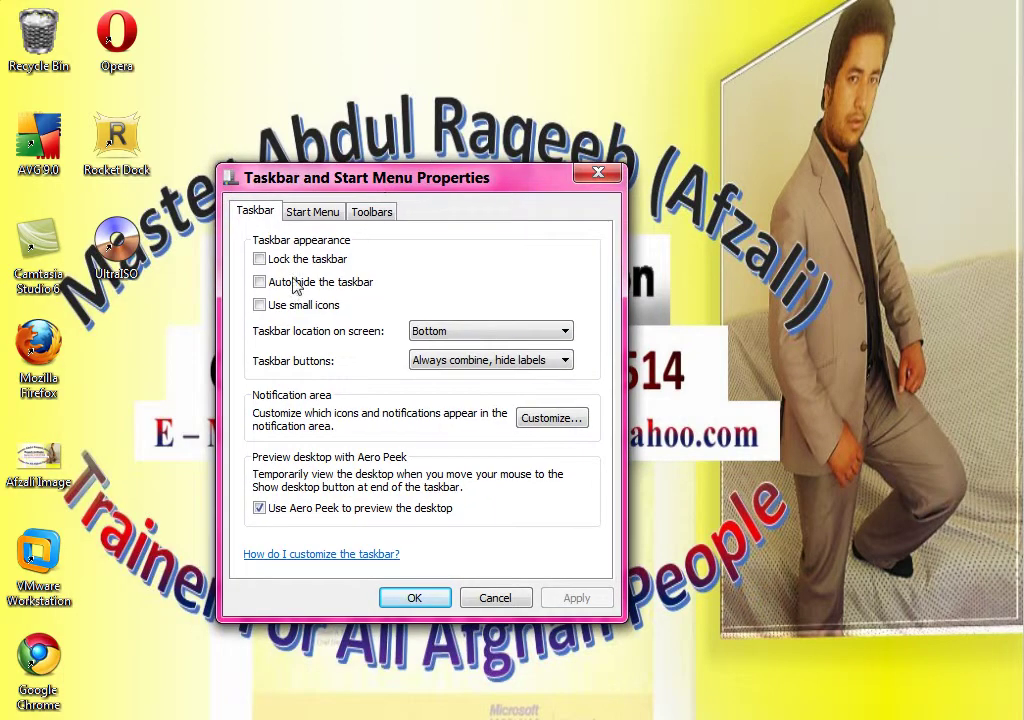
{"action": "left_click", "coordinate": [291, 261]}
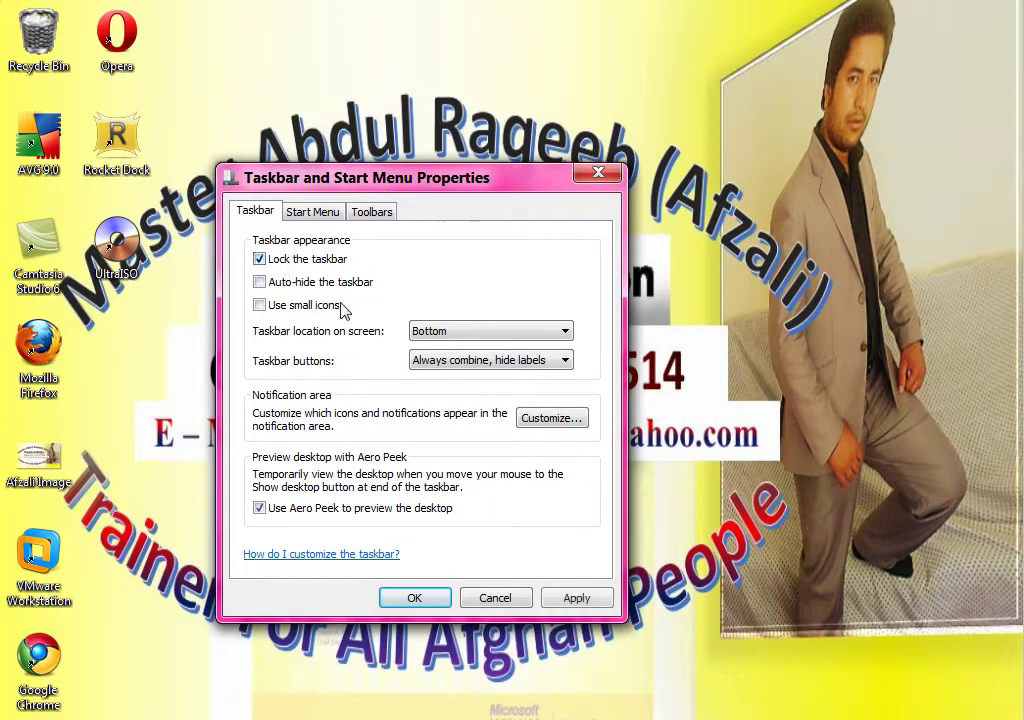
{"action": "left_click", "coordinate": [591, 606]}
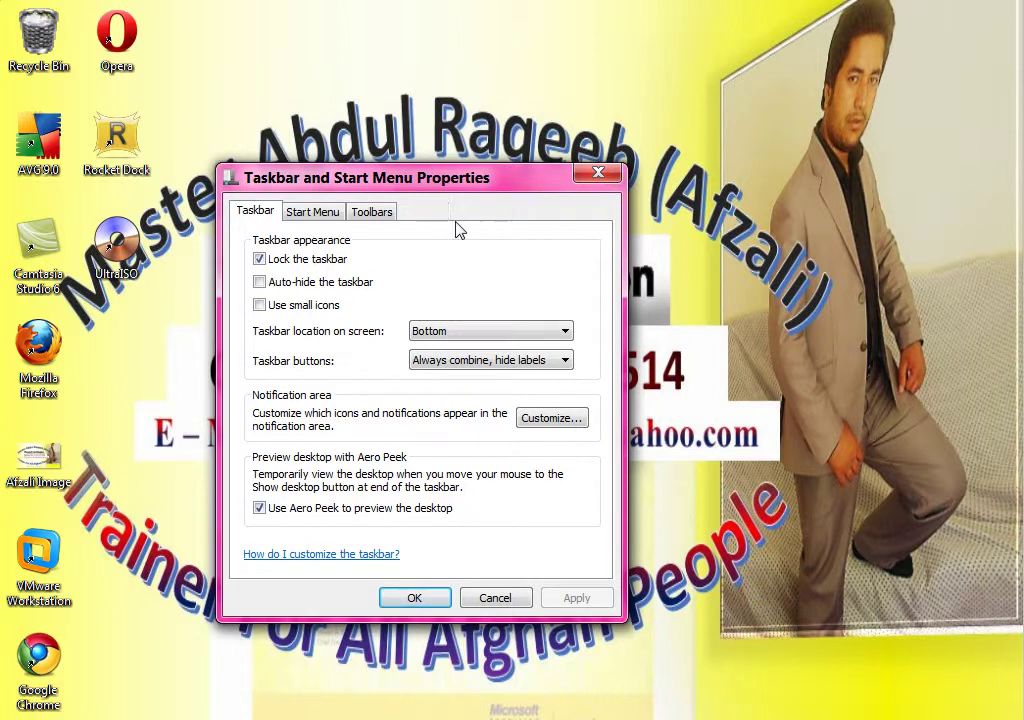
Unlock the taskbar, turn on Auto-hide the taskbar, apply both settings, and refresh the desktop
{"action": "left_click_drag", "start_coordinate": [357, 182], "coordinate": [480, 207]}
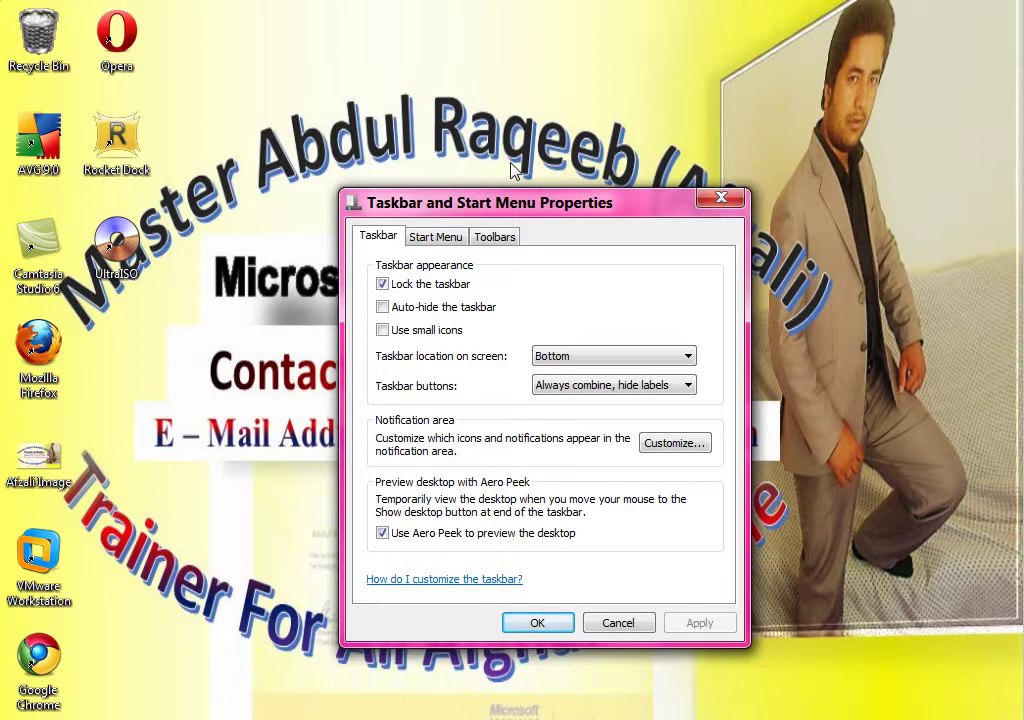
{"action": "left_click", "coordinate": [386, 285]}
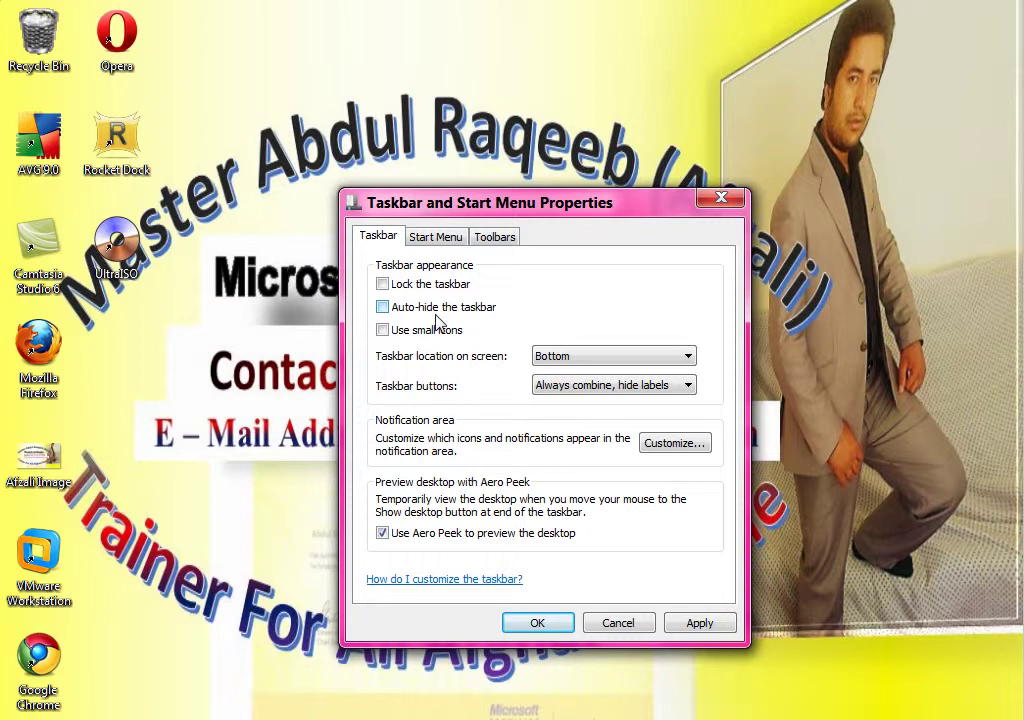
{"action": "left_click", "coordinate": [440, 307]}
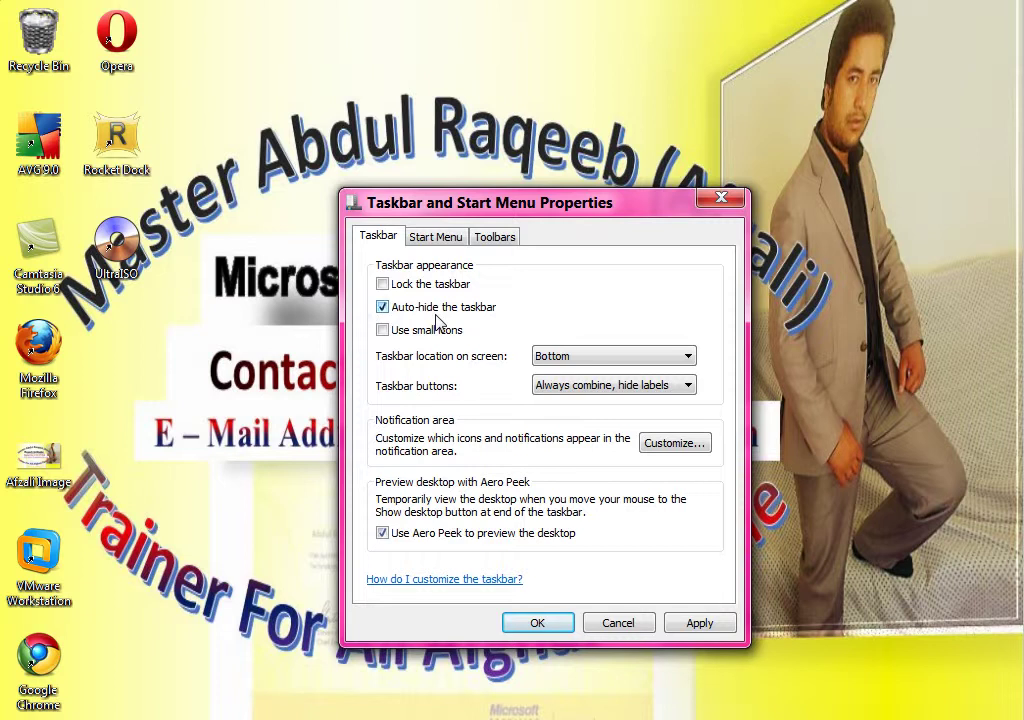
{"action": "left_click", "coordinate": [700, 623]}
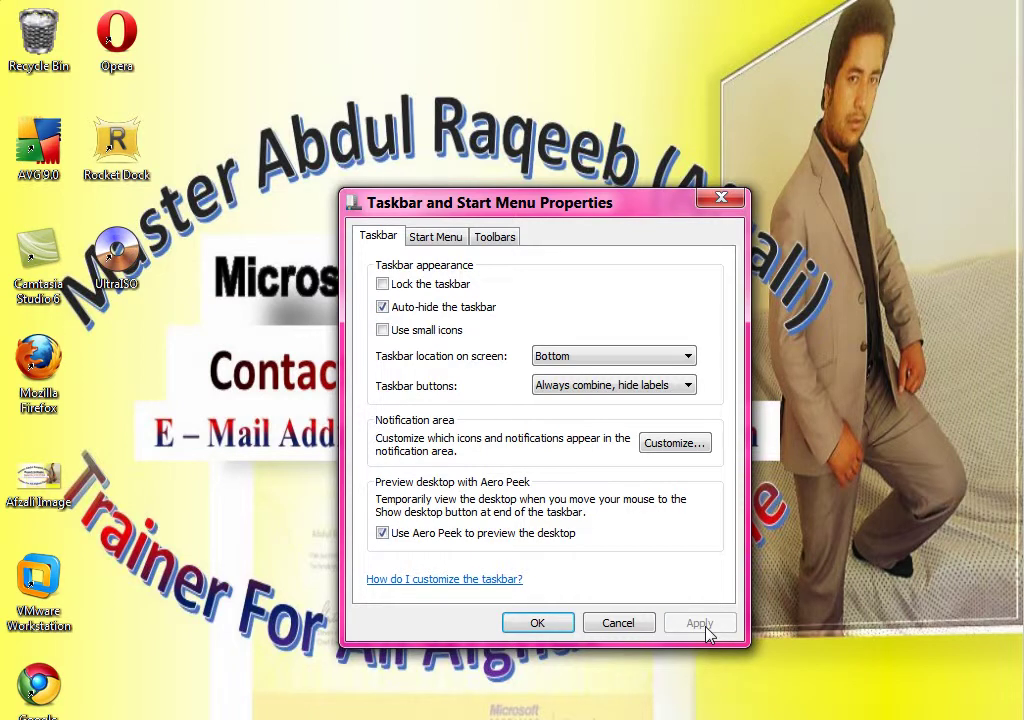
{"action": "right_click", "coordinate": [907, 245]}
{"action": "left_click", "coordinate": [912, 298]}
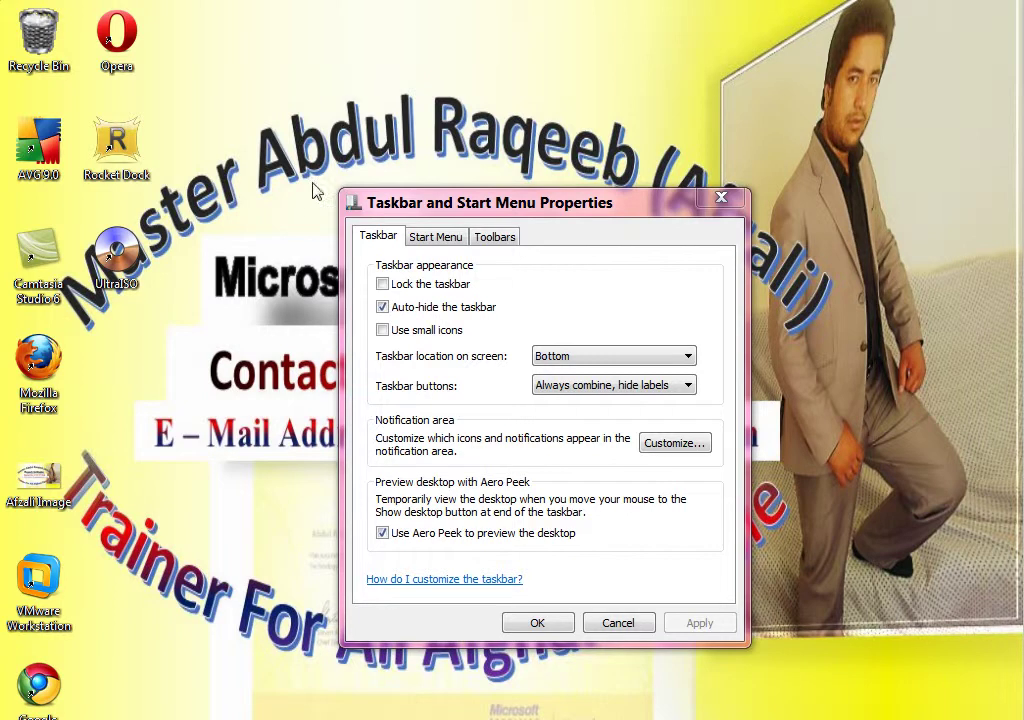
Turn off and apply Auto-hide the taskbar, and look at the Start menu and the taskbar window preview
{"action": "left_click", "coordinate": [390, 310]}
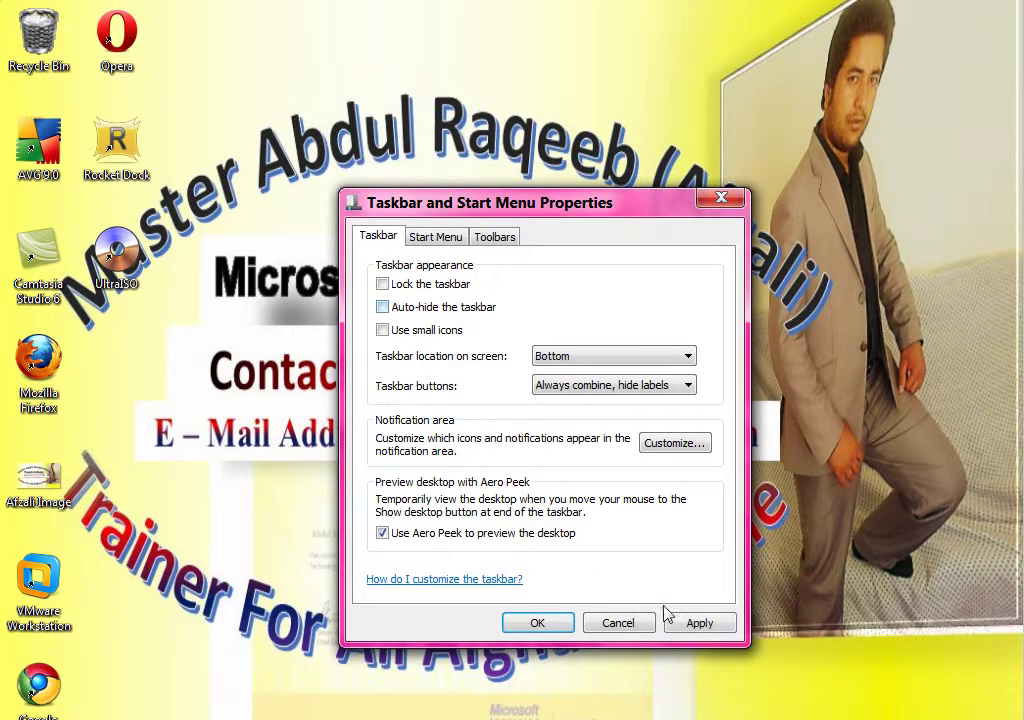
{"action": "left_click", "coordinate": [677, 623]}
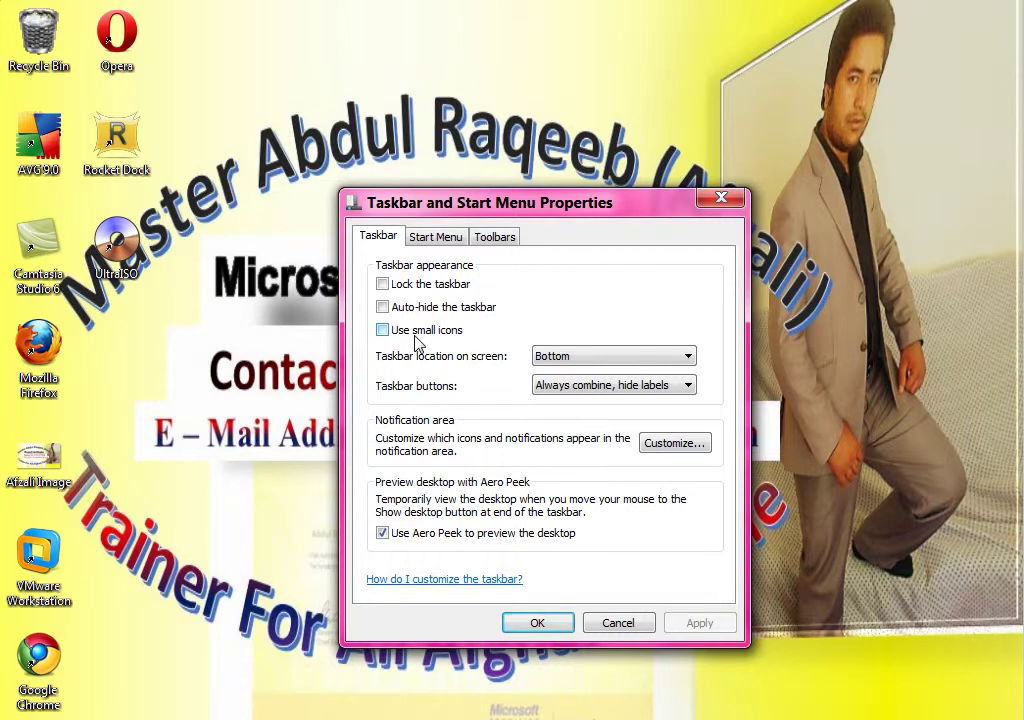
{"action": "key", "text": "super"}
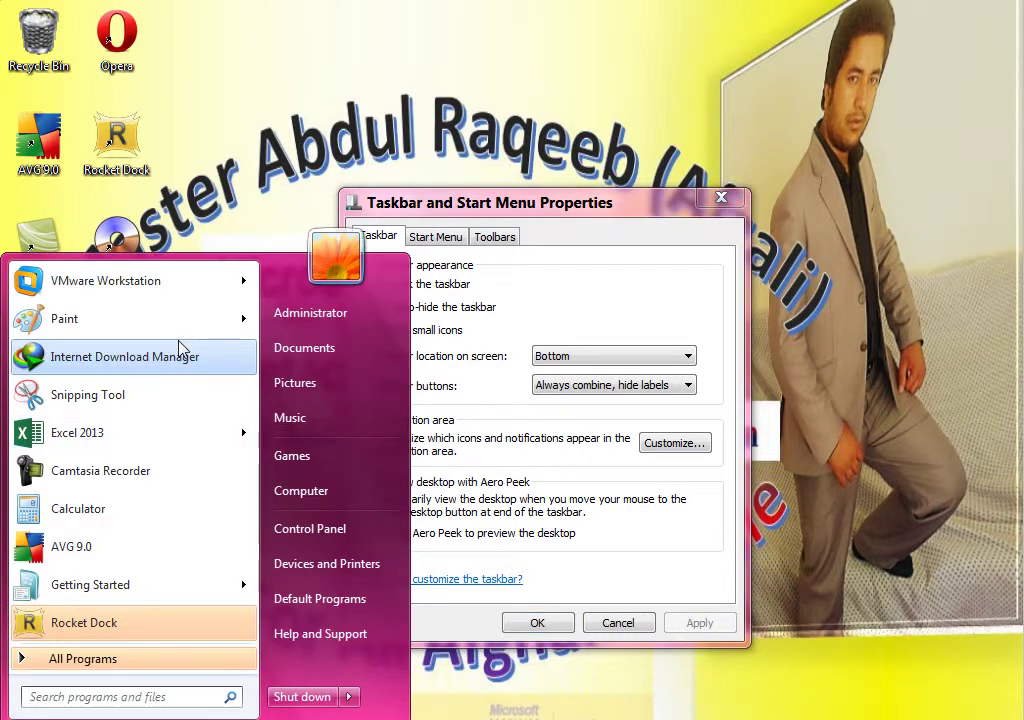
{"action": "left_click", "coordinate": [277, 103]}
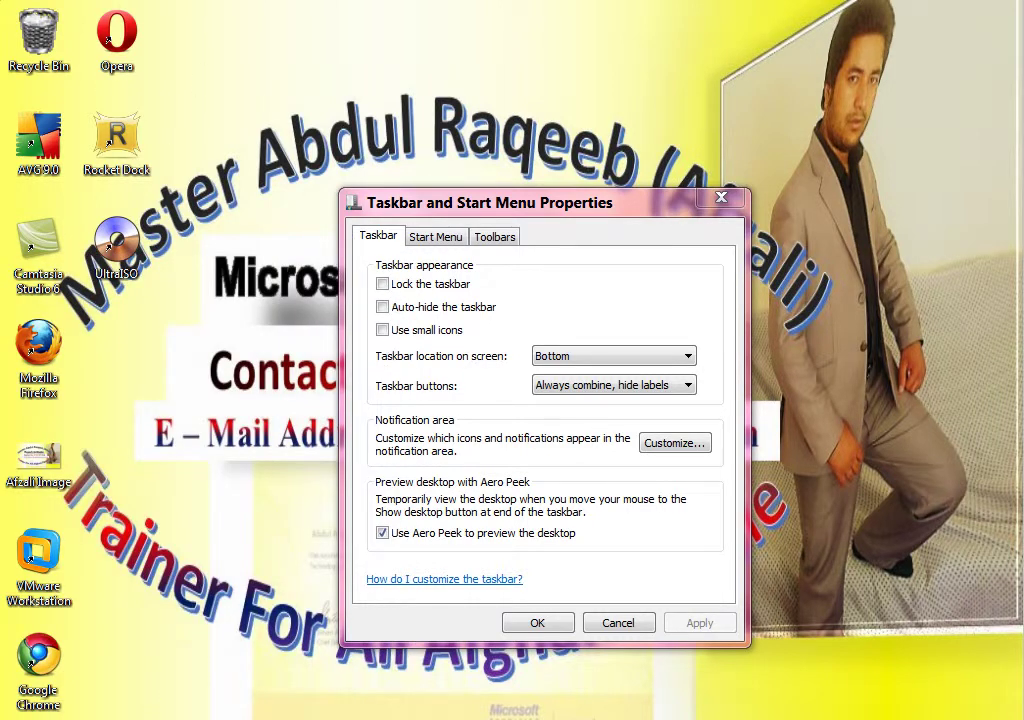
{"action": "mouse_move", "coordinate": [290, 716]}
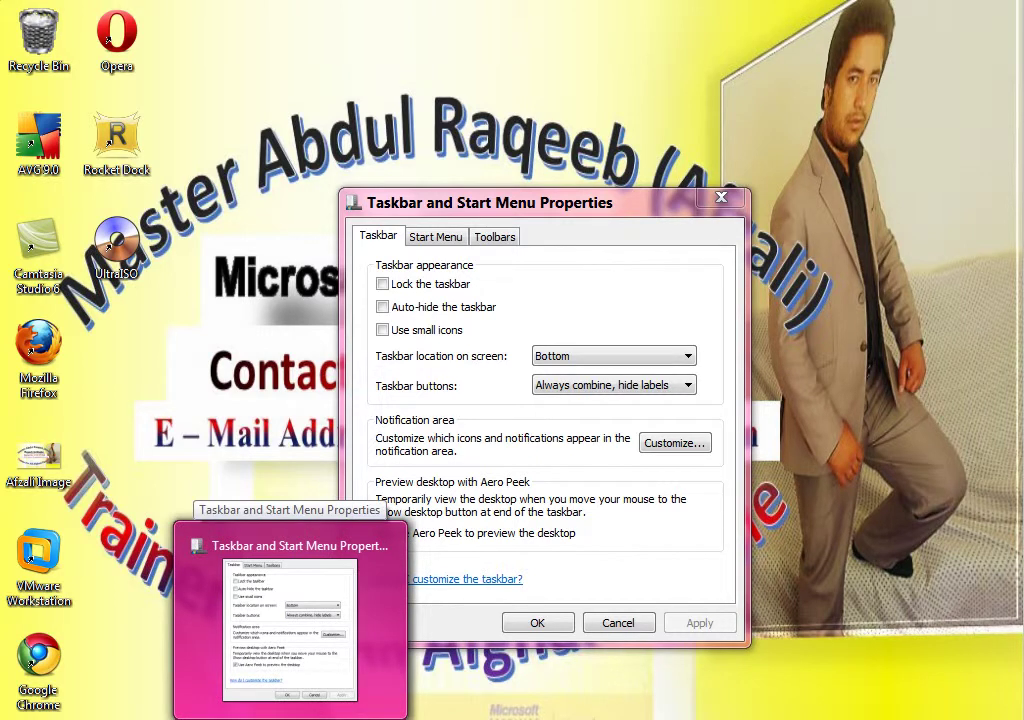
Turn on Lock the taskbar and Use small icons in the taskbar properties, and apply both settings
{"action": "left_click", "coordinate": [574, 296]}
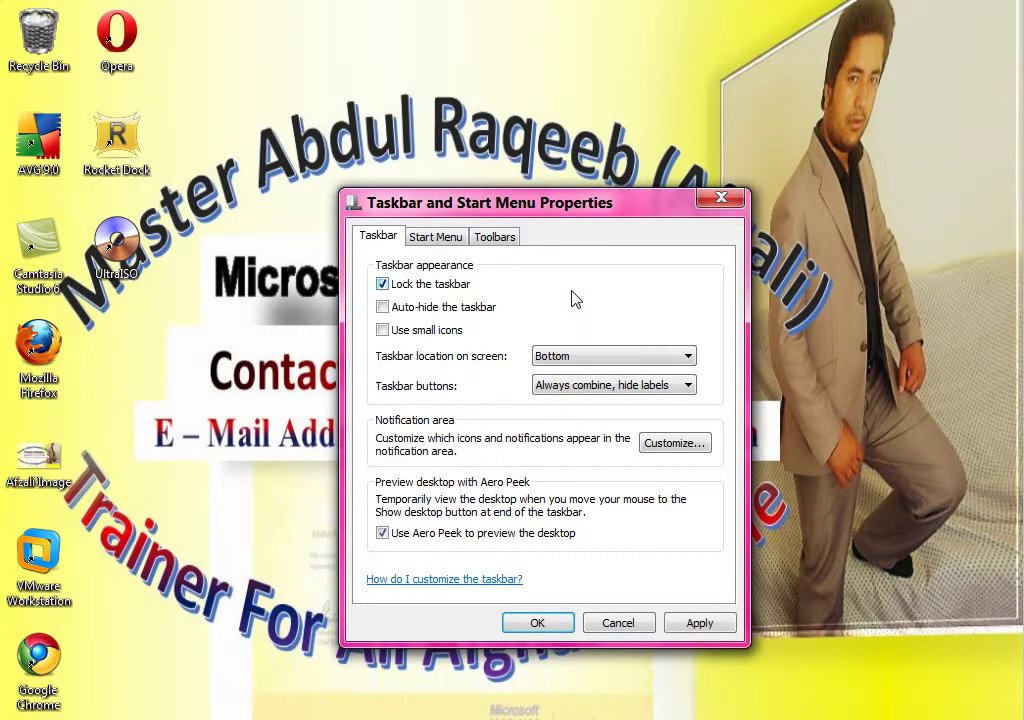
{"action": "left_click", "coordinate": [452, 290]}
{"action": "left_click", "coordinate": [452, 290]}
{"action": "left_click", "coordinate": [712, 626]}
{"action": "left_click", "coordinate": [430, 334]}
{"action": "left_click", "coordinate": [716, 626]}
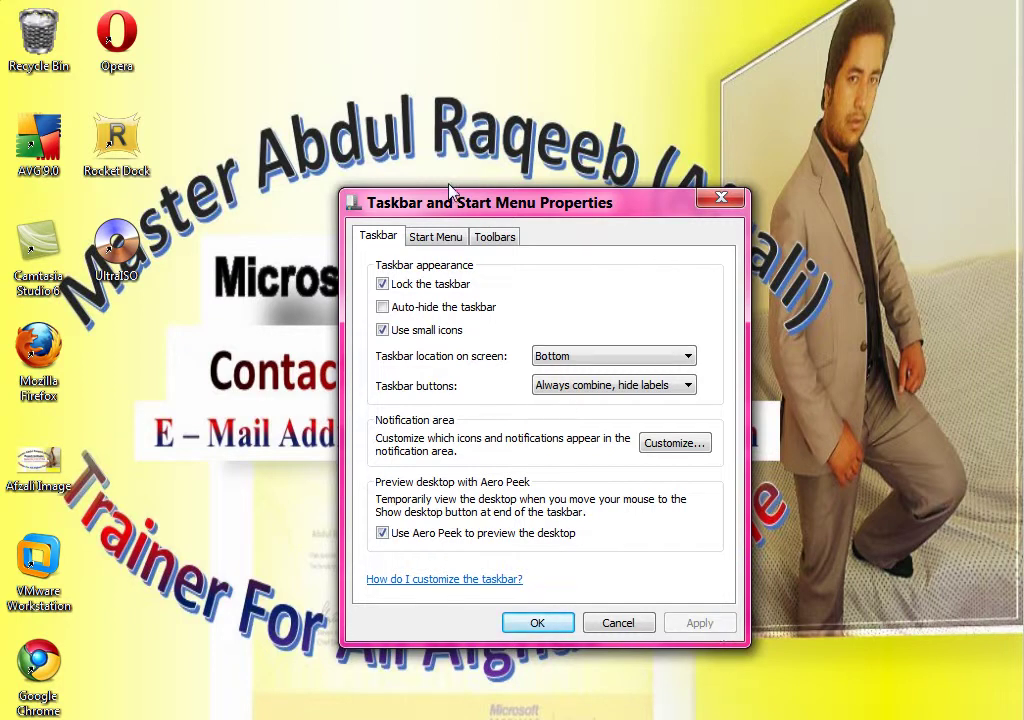
Set the desktop icon view to Small icons
{"action": "right_click", "coordinate": [362, 67]}
{"action": "mouse_move", "coordinate": [405, 80]}
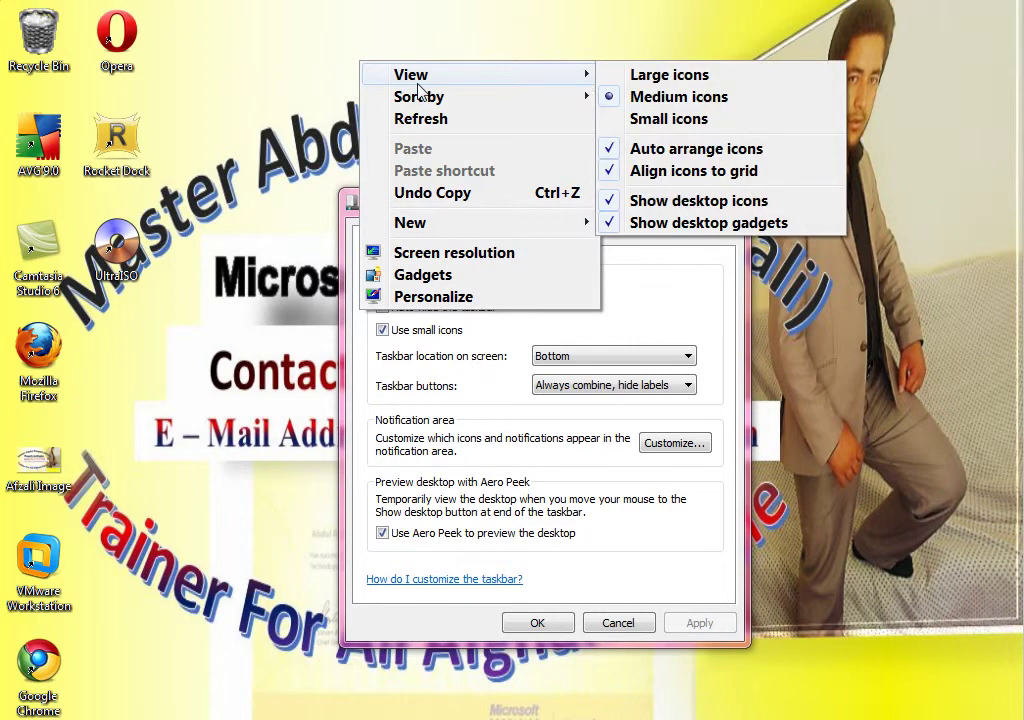
{"action": "left_click", "coordinate": [691, 128]}
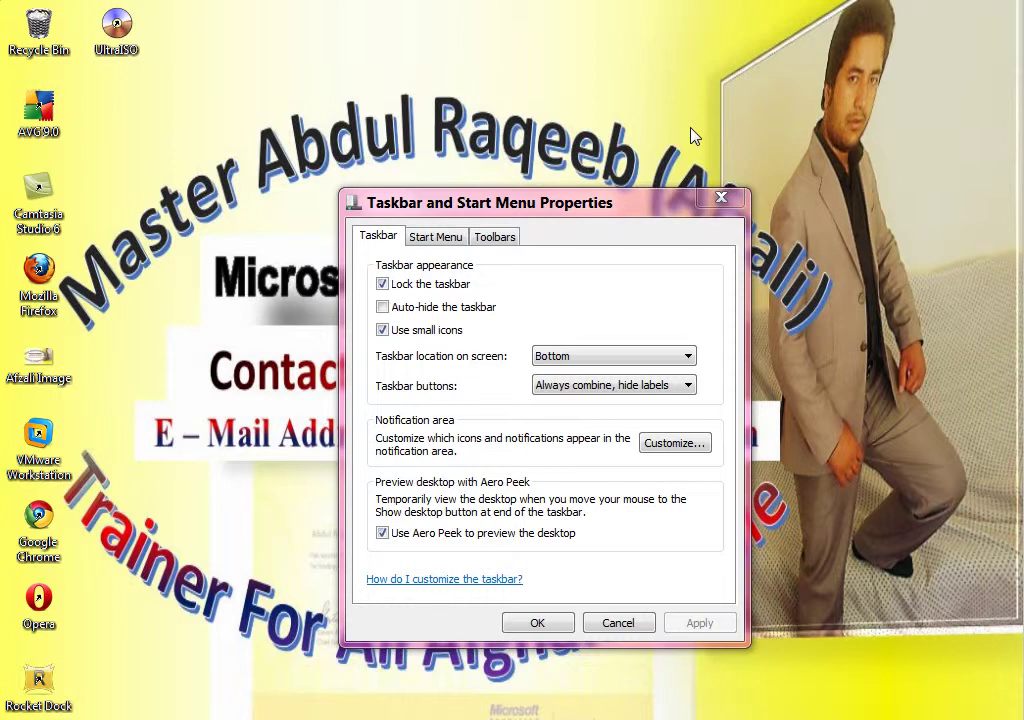
Look at the Start menu and the notification area icon behaviors, and close the notification settings
{"action": "key", "text": "super"}
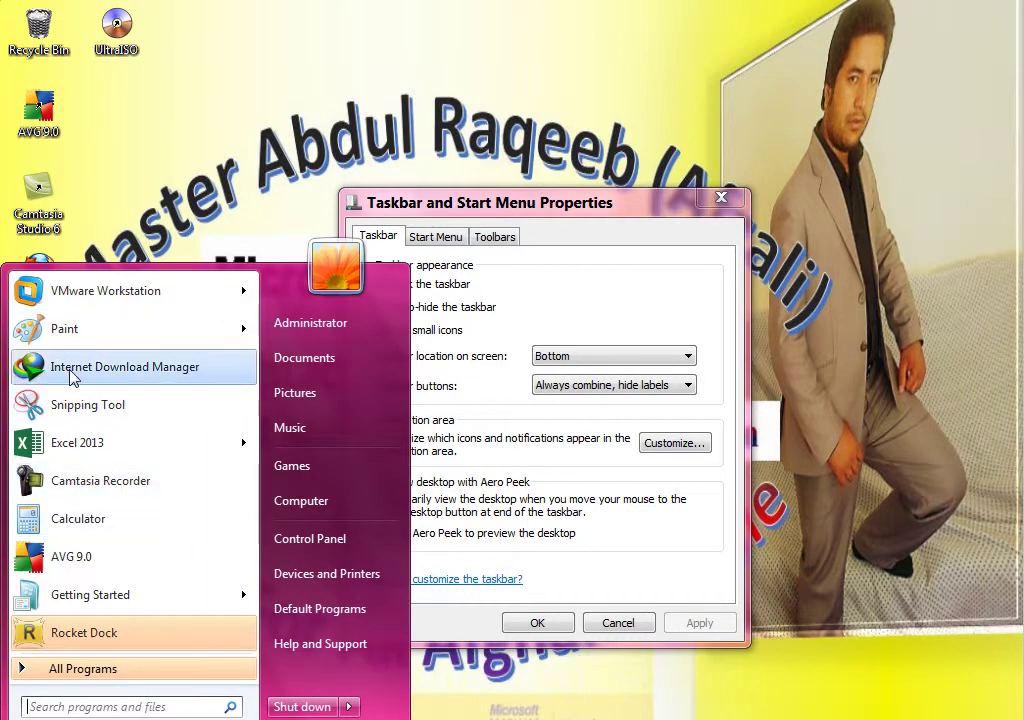
{"action": "left_click", "coordinate": [675, 442]}
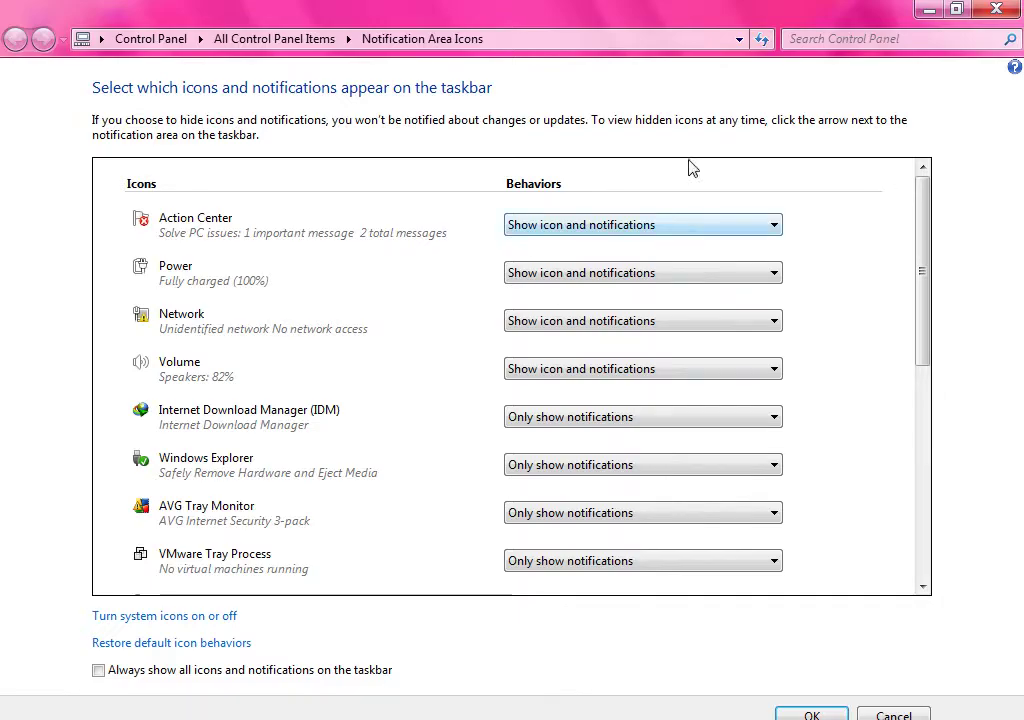
{"action": "left_click", "coordinate": [996, 9]}
Turn off Use large icons in the Start menu customization and apply the change
{"action": "left_click", "coordinate": [436, 238]}
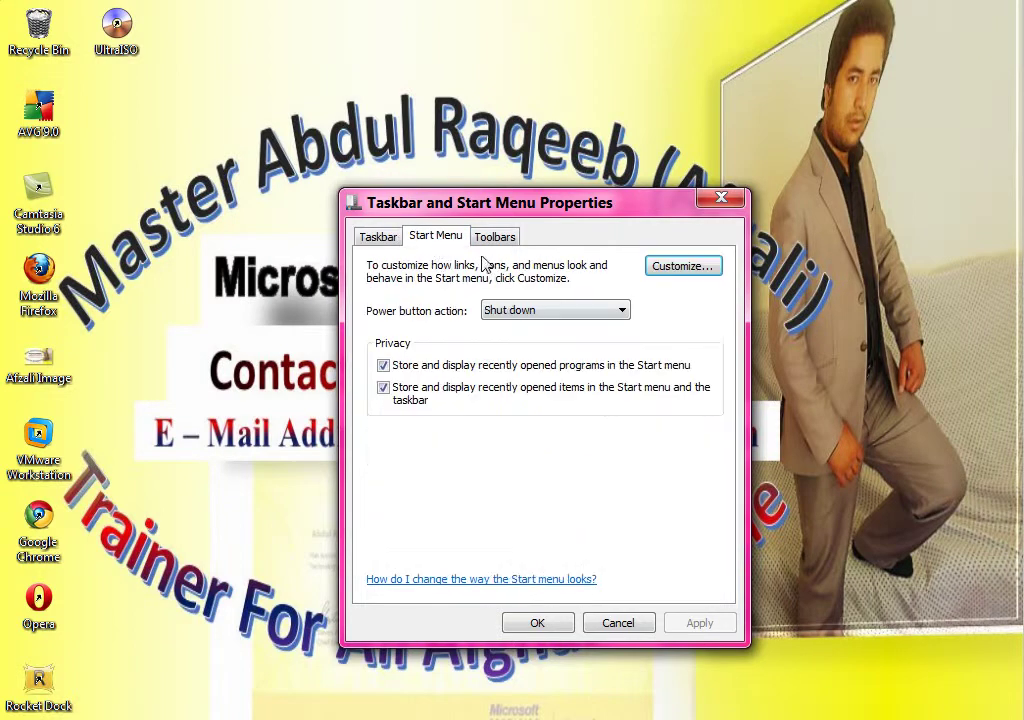
{"action": "left_click", "coordinate": [690, 272]}
{"action": "left_click_drag", "start_coordinate": [711, 335], "coordinate": [724, 527]}
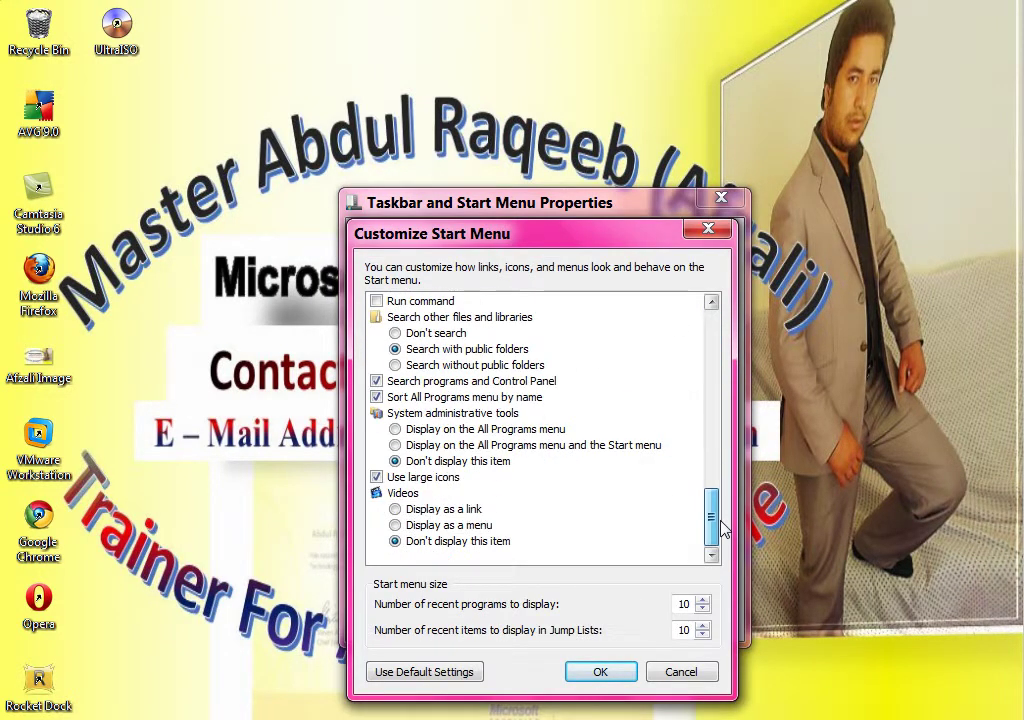
{"action": "left_click", "coordinate": [416, 482]}
{"action": "left_click", "coordinate": [600, 672]}
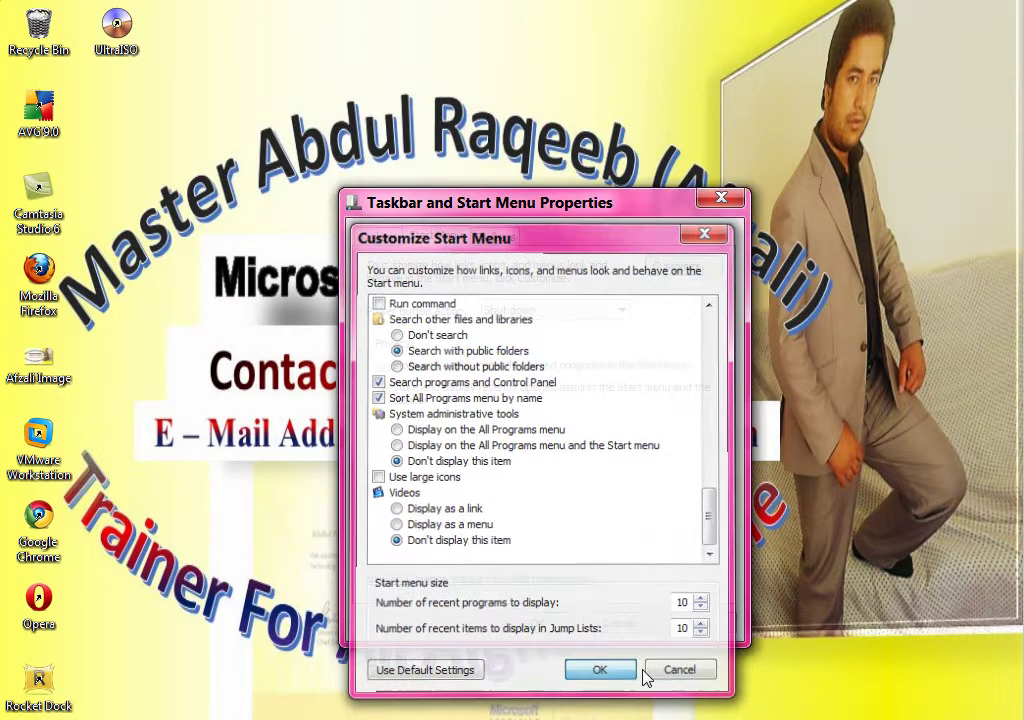
{"action": "left_click", "coordinate": [700, 622]}
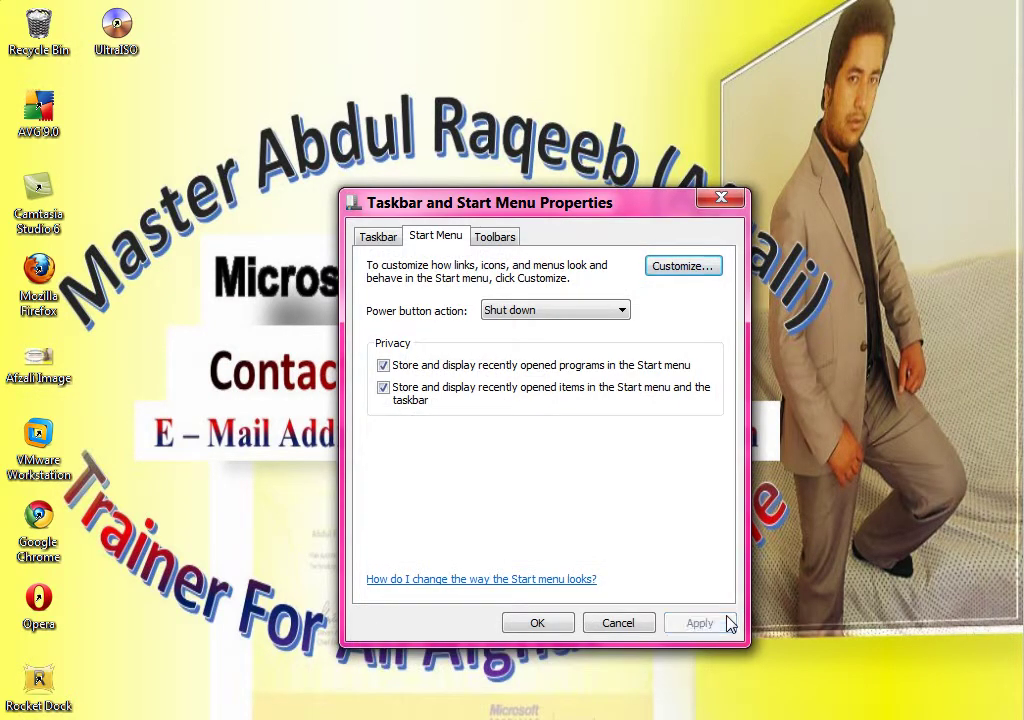
Look at the Start menu with its small icons, close it and return to the desktop
{"action": "key", "text": "super"}
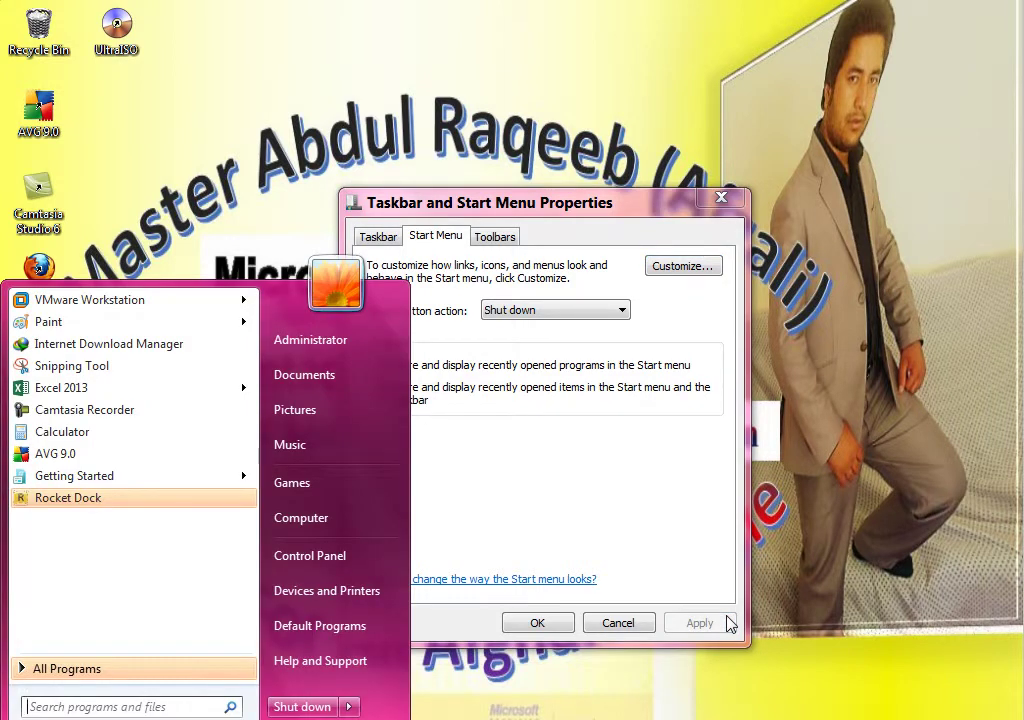
{"action": "left_click", "coordinate": [826, 131]}
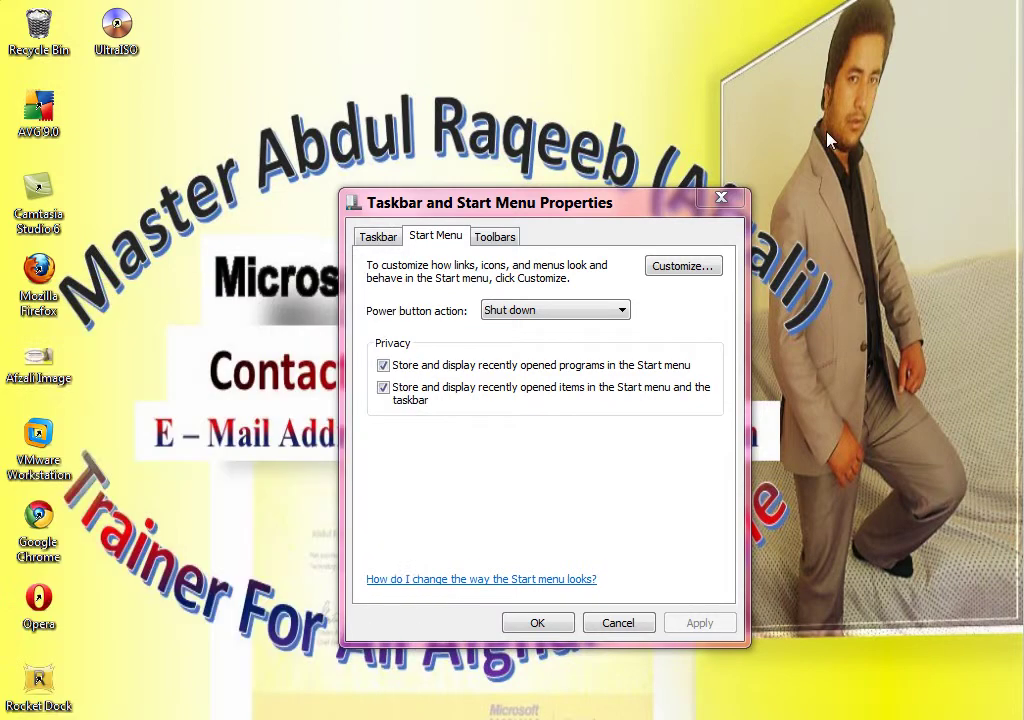
{"action": "right_click", "coordinate": [826, 131]}
{"action": "left_click", "coordinate": [850, 190]}
Turn off Use small icons in the taskbar appearance settings and apply the change
{"action": "left_click", "coordinate": [395, 250]}
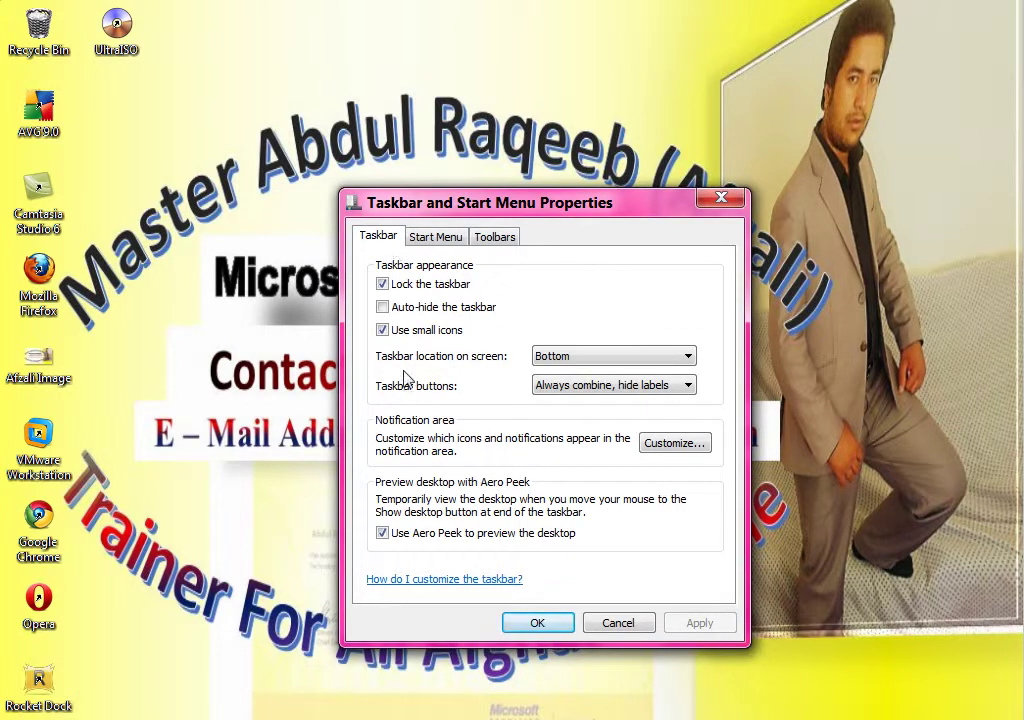
{"action": "left_click", "coordinate": [401, 330]}
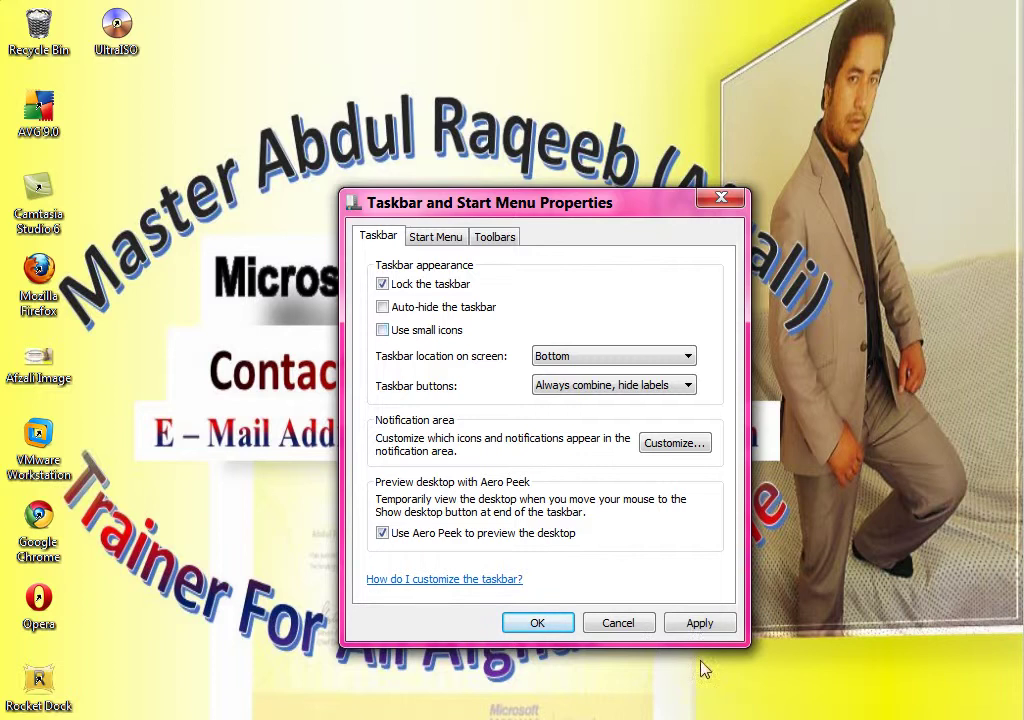
{"action": "left_click", "coordinate": [700, 624]}
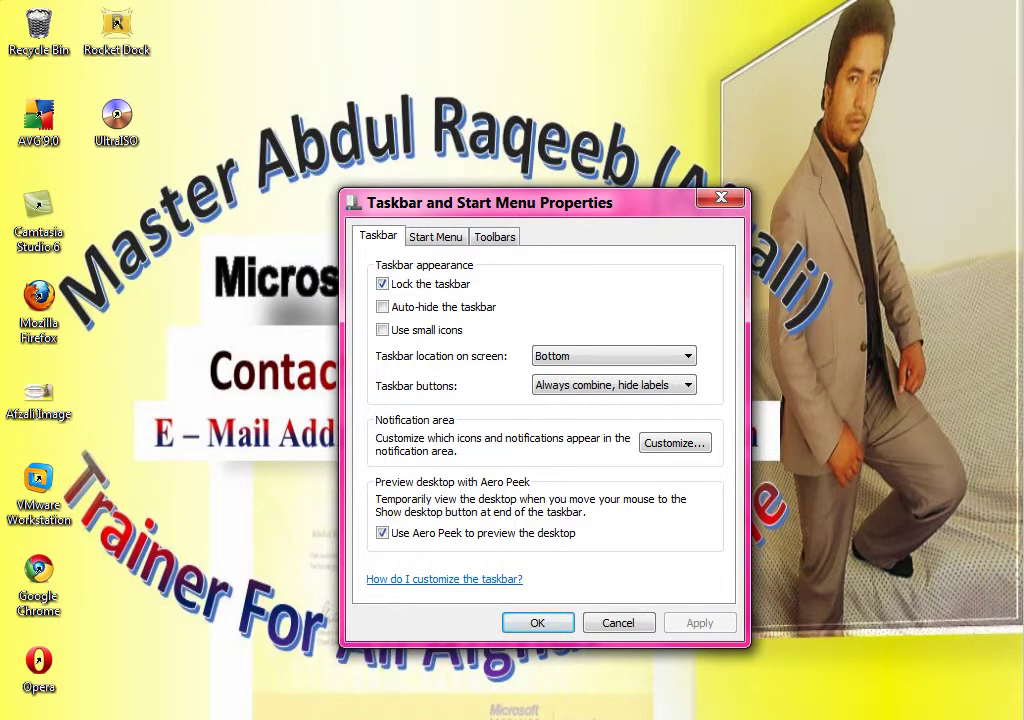
Unlock the taskbar, try moving it to the screen's right edge and back to the bottom, and lock it again
{"action": "left_click", "coordinate": [384, 284]}
{"action": "left_click", "coordinate": [697, 625]}
{"action": "left_click_drag", "start_coordinate": [655, 719], "coordinate": [826, 313]}
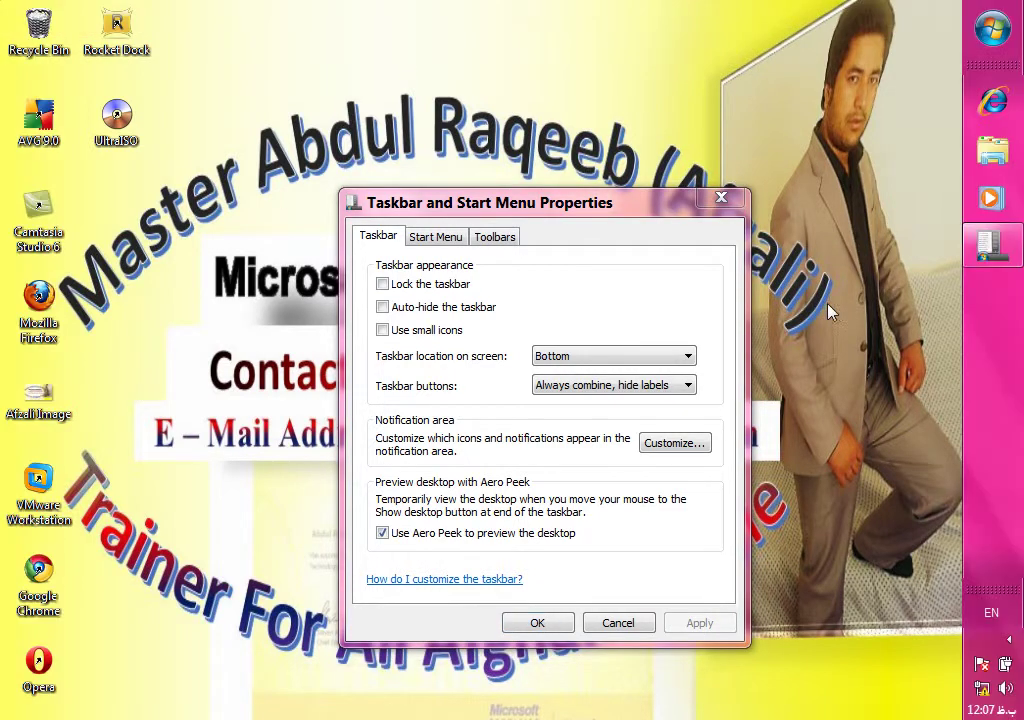
{"action": "left_click_drag", "start_coordinate": [790, 662], "coordinate": [736, 719]}
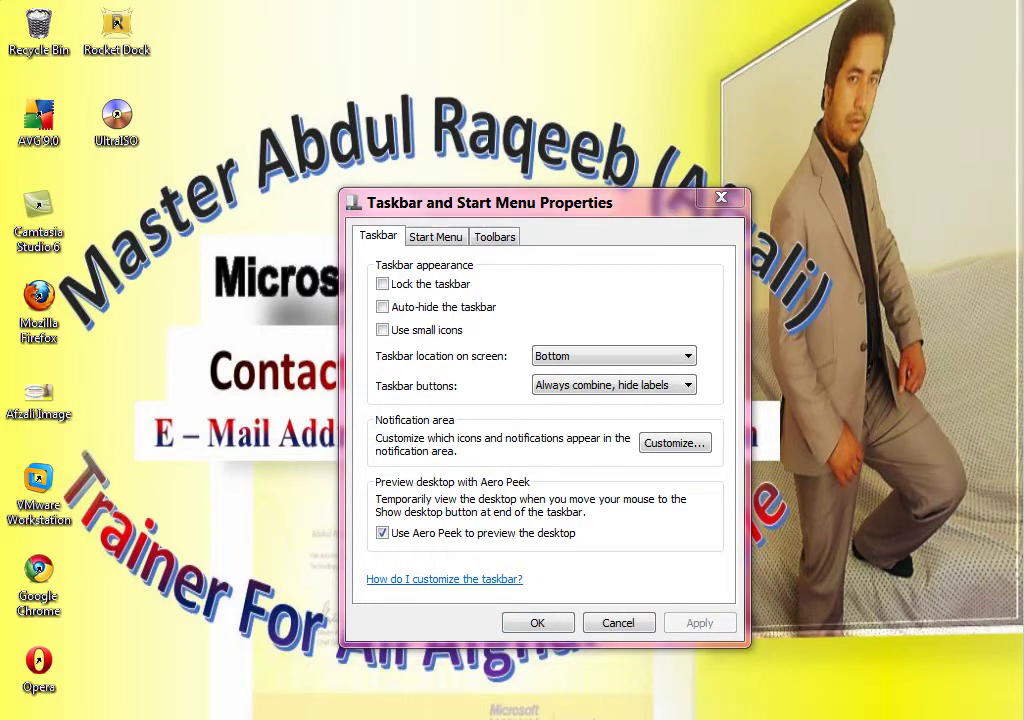
{"action": "left_click", "coordinate": [416, 286]}
{"action": "left_click", "coordinate": [700, 624]}
Set the taskbar location on screen to Right and apply it
{"action": "left_click", "coordinate": [574, 362]}
{"action": "left_click", "coordinate": [572, 376]}
{"action": "left_click", "coordinate": [576, 360]}
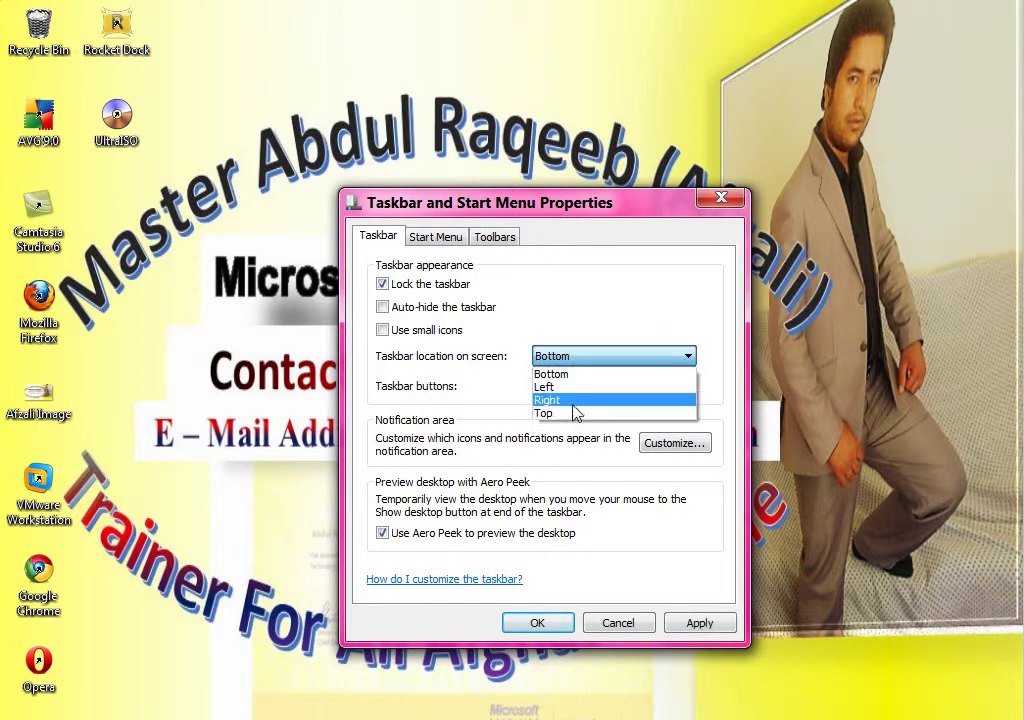
{"action": "left_click", "coordinate": [575, 402]}
{"action": "left_click", "coordinate": [700, 623]}
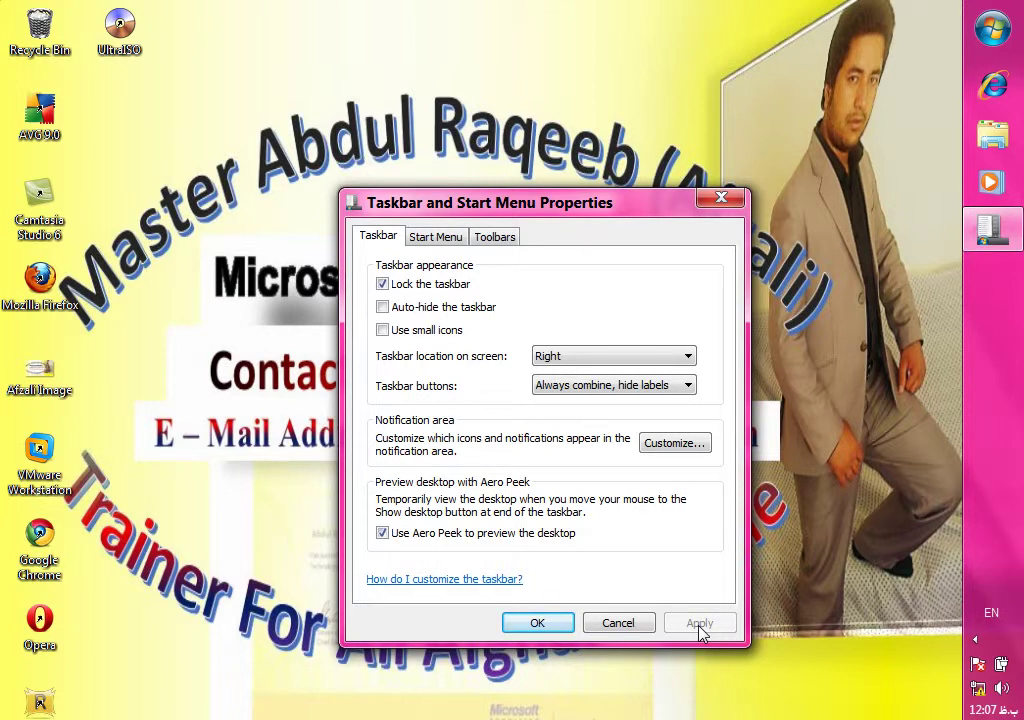
Set the taskbar location on screen to Left and apply it
{"action": "left_click", "coordinate": [548, 357]}
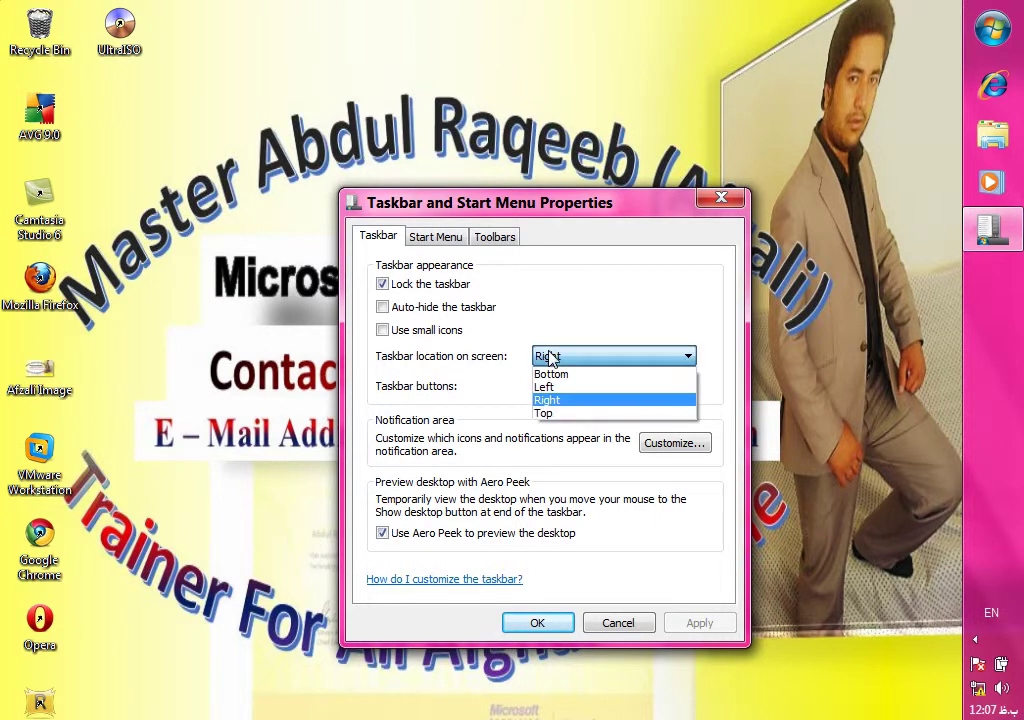
{"action": "left_click", "coordinate": [546, 387]}
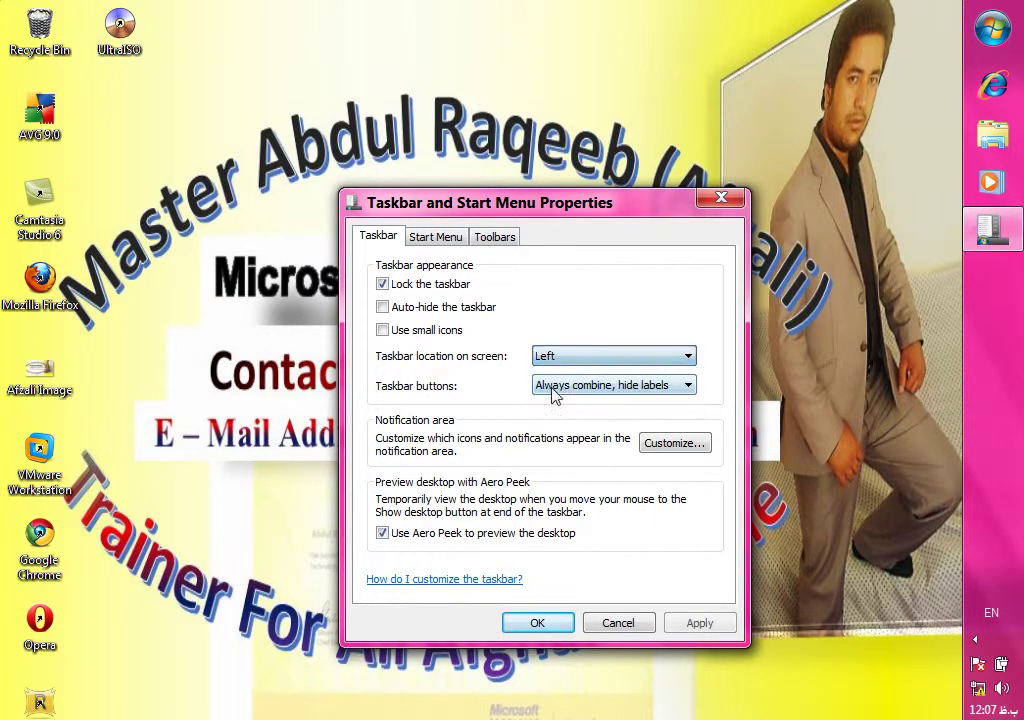
{"action": "left_click", "coordinate": [702, 621]}
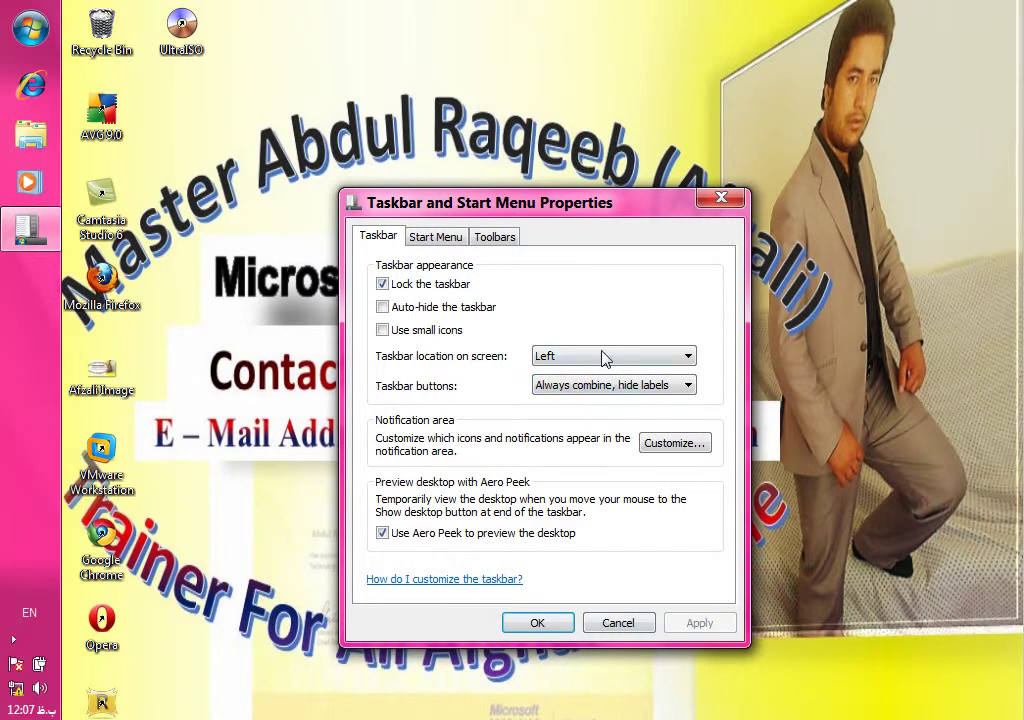
Set the taskbar location on screen back to Bottom and apply it
{"action": "left_click", "coordinate": [605, 360]}
{"action": "left_click", "coordinate": [605, 374]}
{"action": "left_click", "coordinate": [701, 622]}
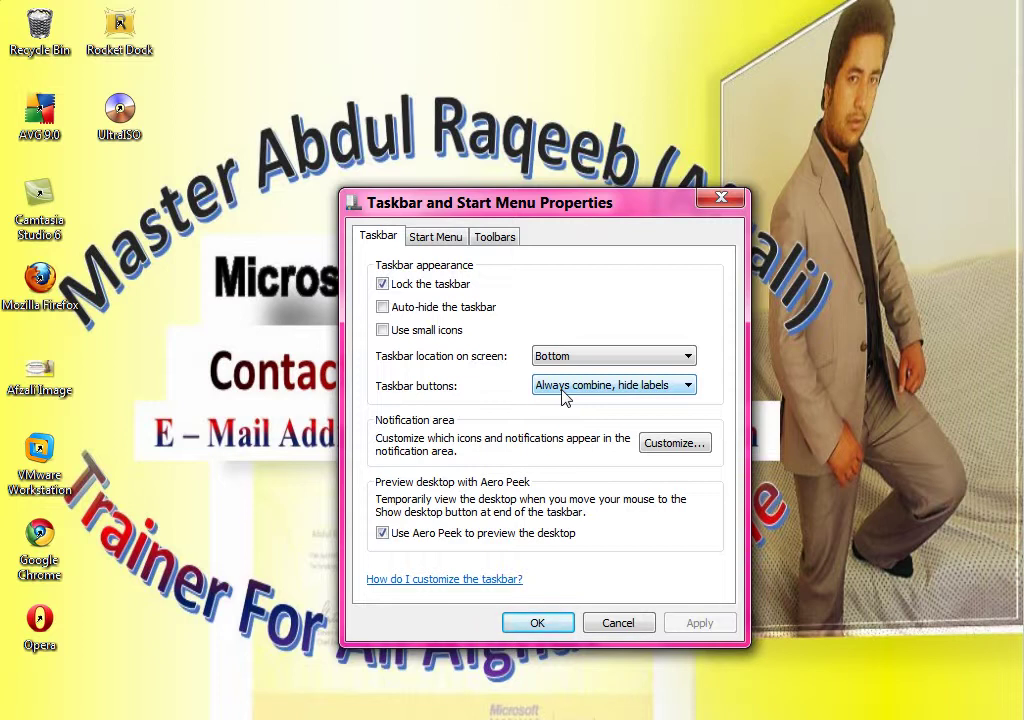
Launch Excel with the Run command "excel" and create a blank workbook
{"action": "key", "text": "super+r"}
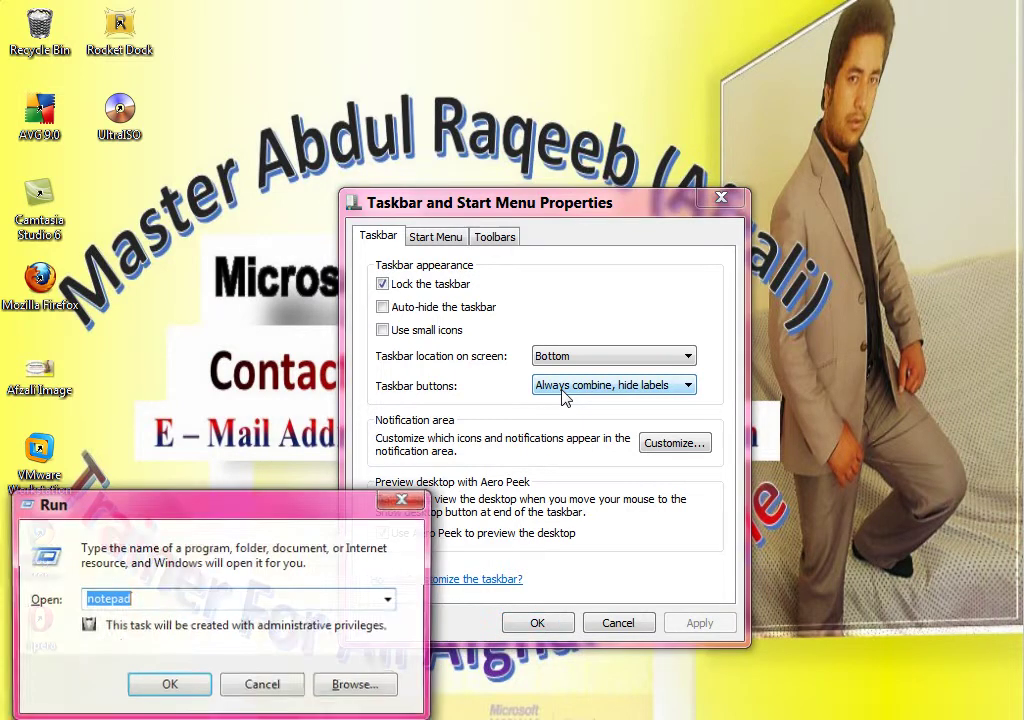
{"action": "type", "text": "excel"}
{"action": "key", "text": "Return"}
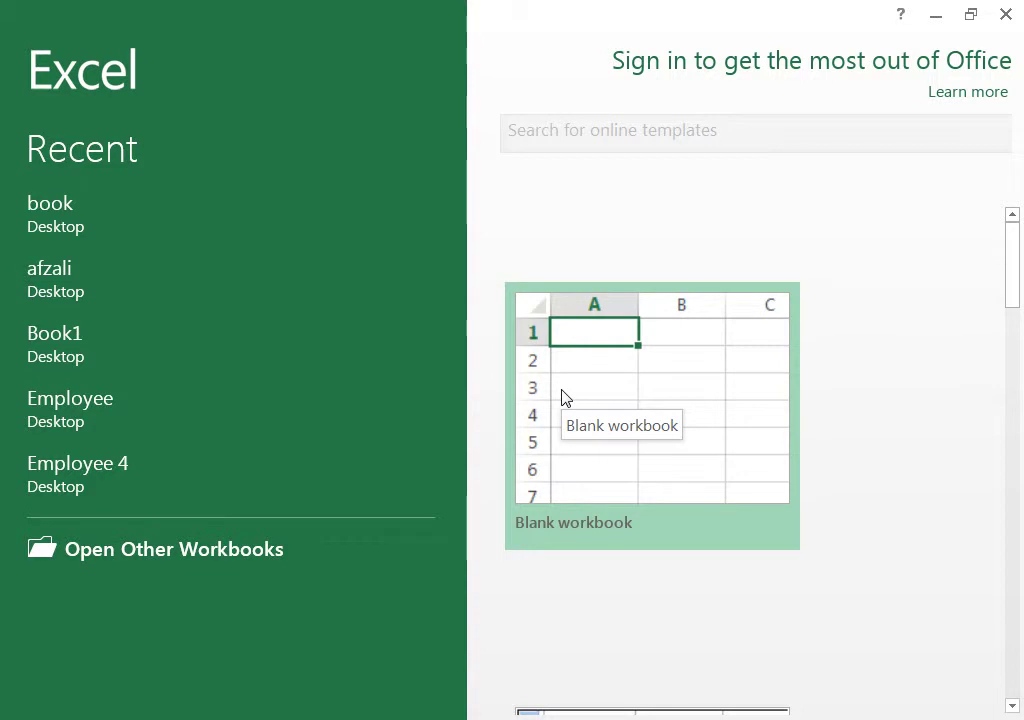
{"action": "left_click", "coordinate": [561, 397]}
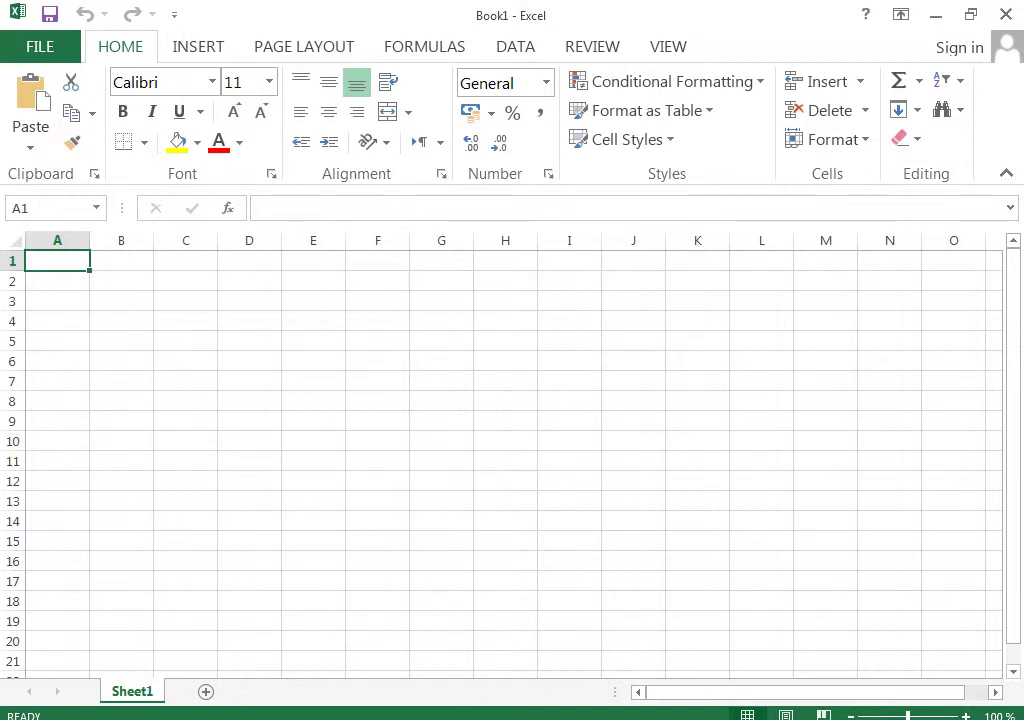
Return to the taskbar properties, set Taskbar buttons to Combine when taskbar is full, and apply it
{"action": "mouse_move", "coordinate": [336, 719]}
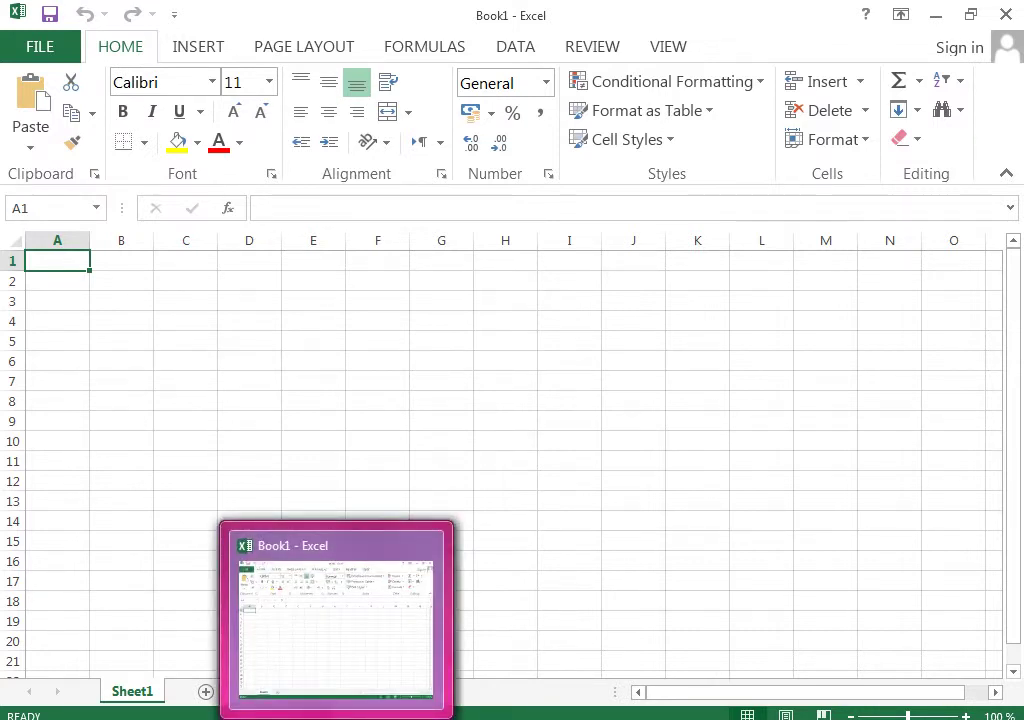
{"action": "left_click", "coordinate": [305, 640]}
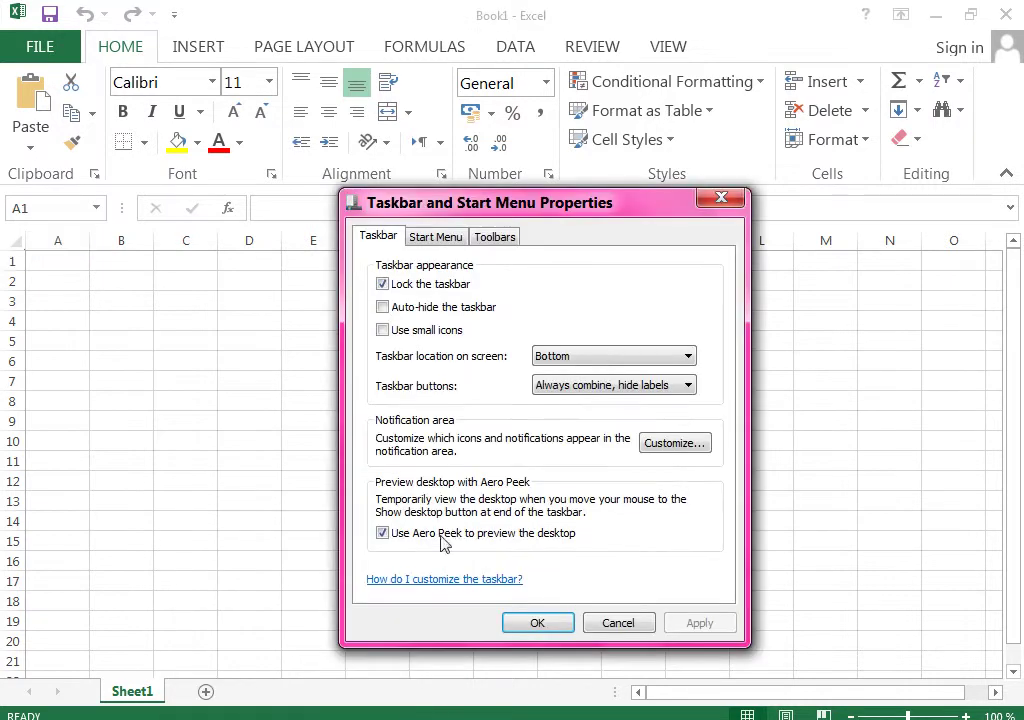
{"action": "left_click", "coordinate": [564, 394]}
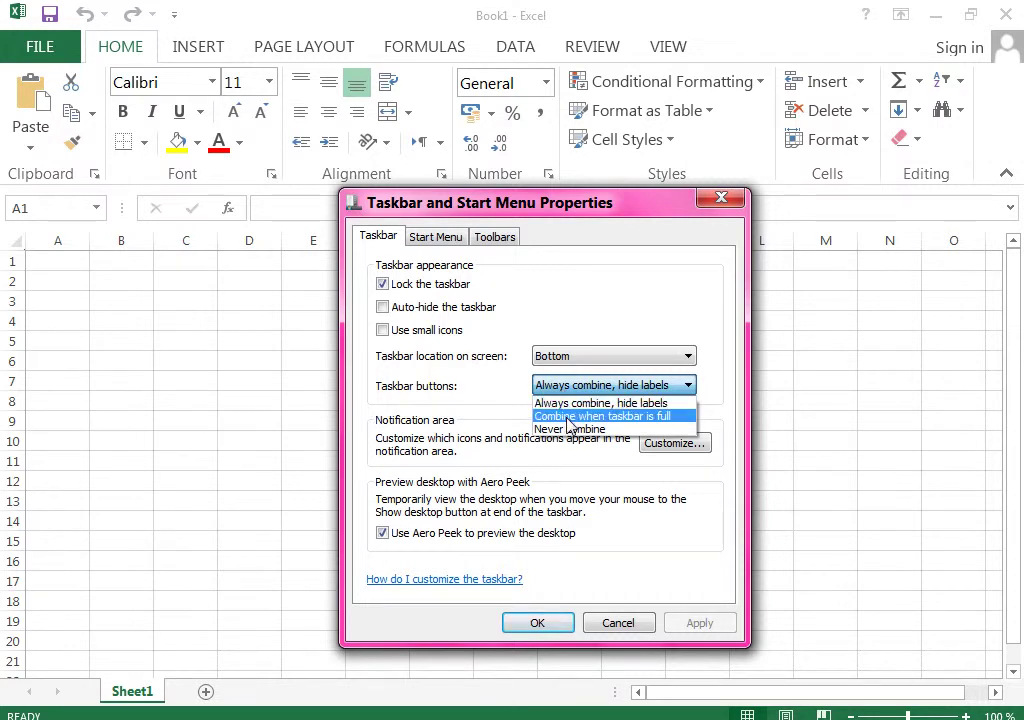
{"action": "left_click", "coordinate": [568, 417]}
{"action": "left_click", "coordinate": [704, 624]}
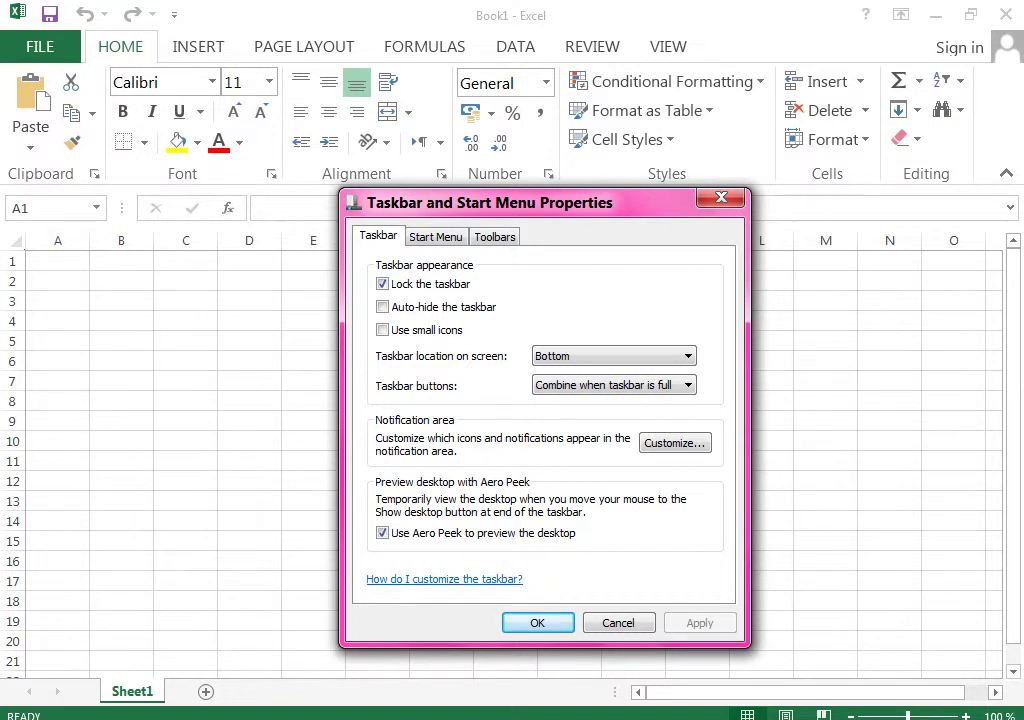
Preview the open Excel workbooks from the taskbar and bring up Book6
{"action": "mouse_move", "coordinate": [260, 715]}
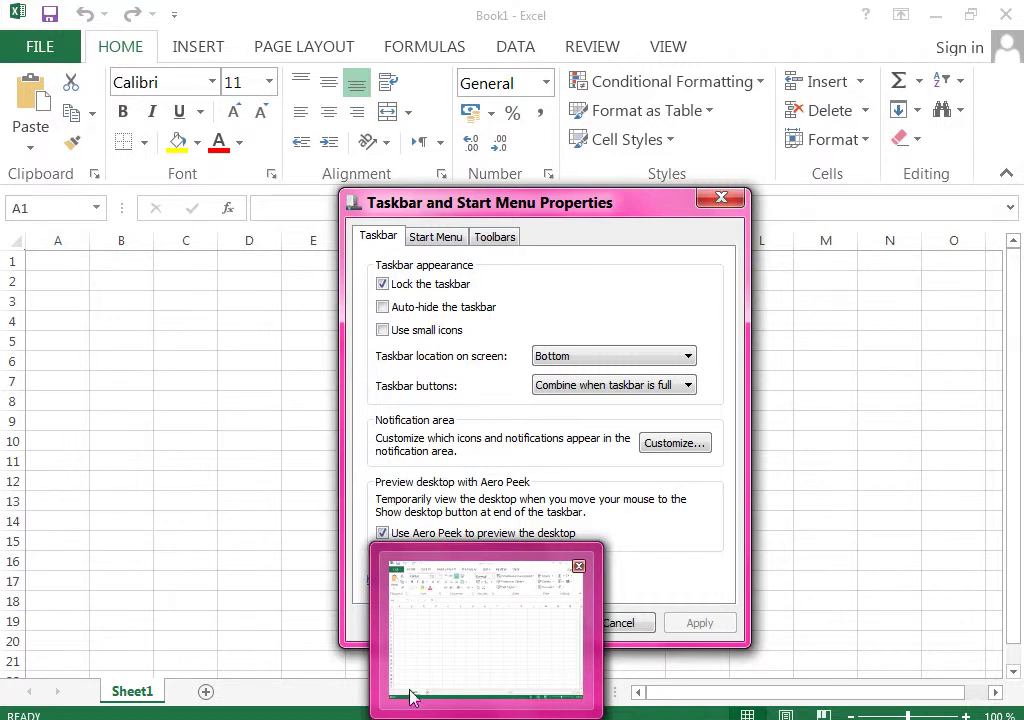
{"action": "key", "text": "Escape"}
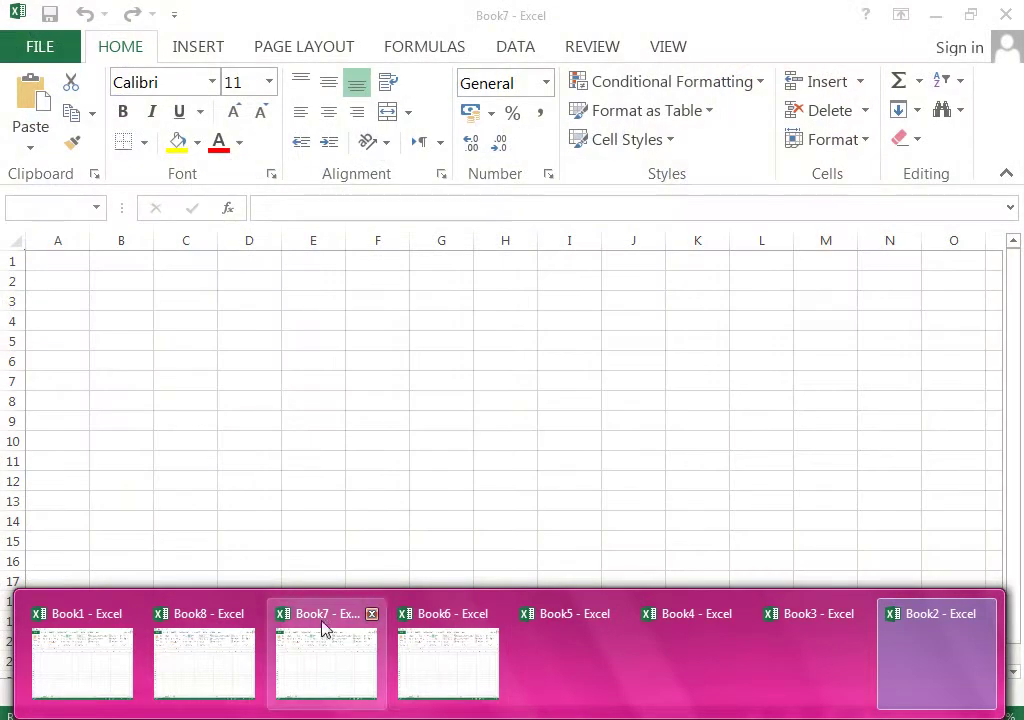
{"action": "left_click", "coordinate": [448, 655]}
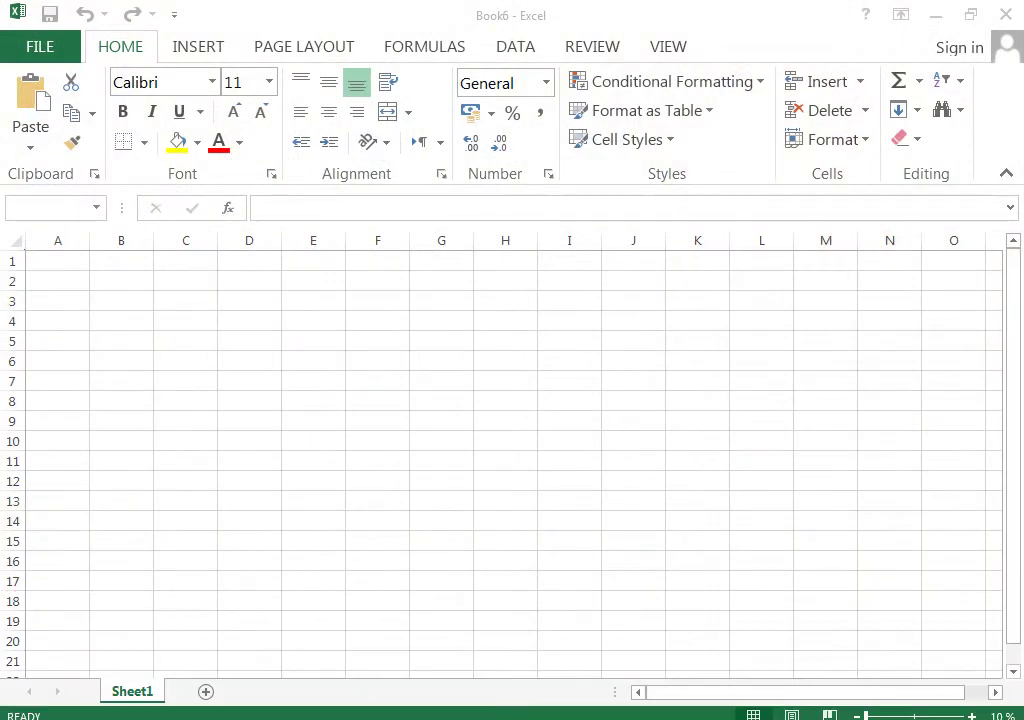
Set Taskbar buttons to Never combine in the taskbar properties and apply it
{"action": "left_click", "coordinate": [639, 389]}
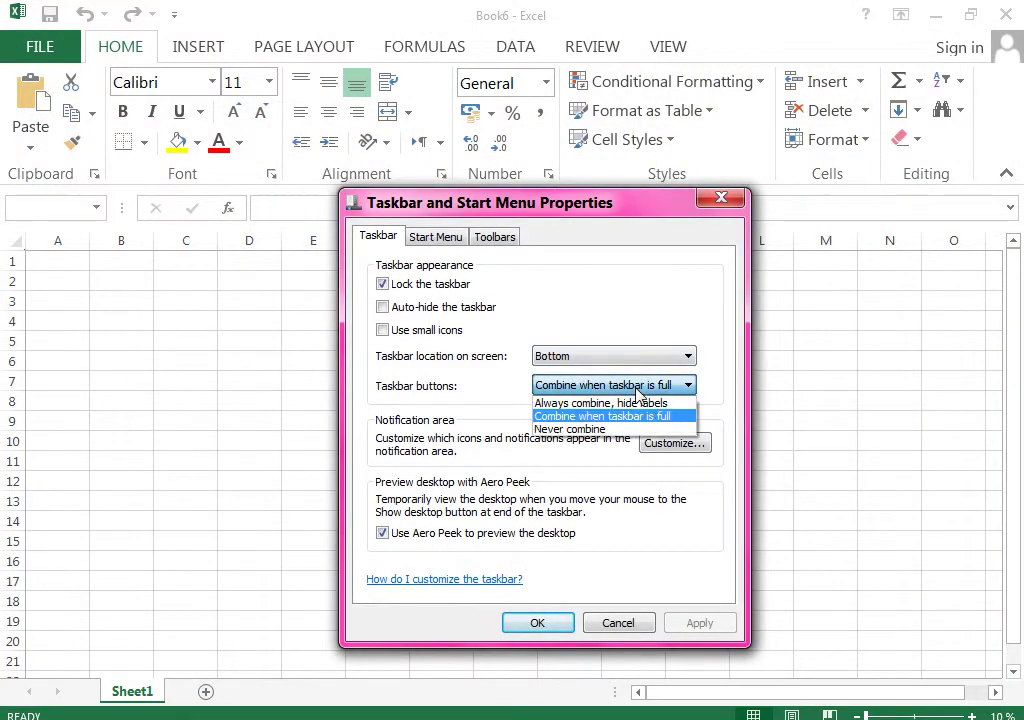
{"action": "left_click", "coordinate": [585, 430]}
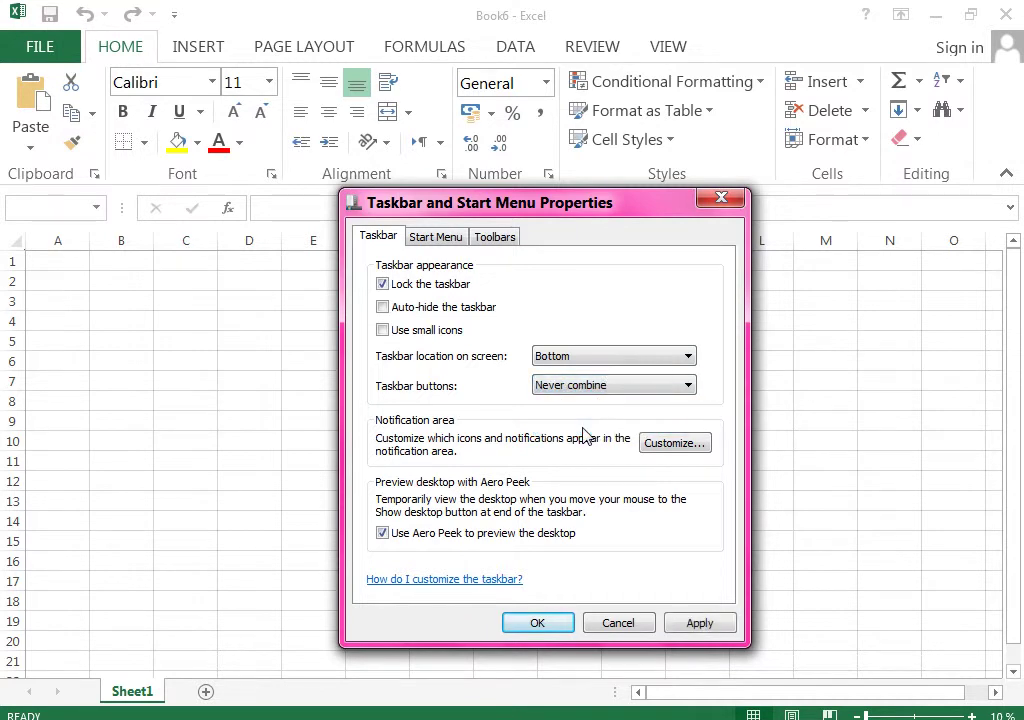
{"action": "left_click", "coordinate": [697, 622]}
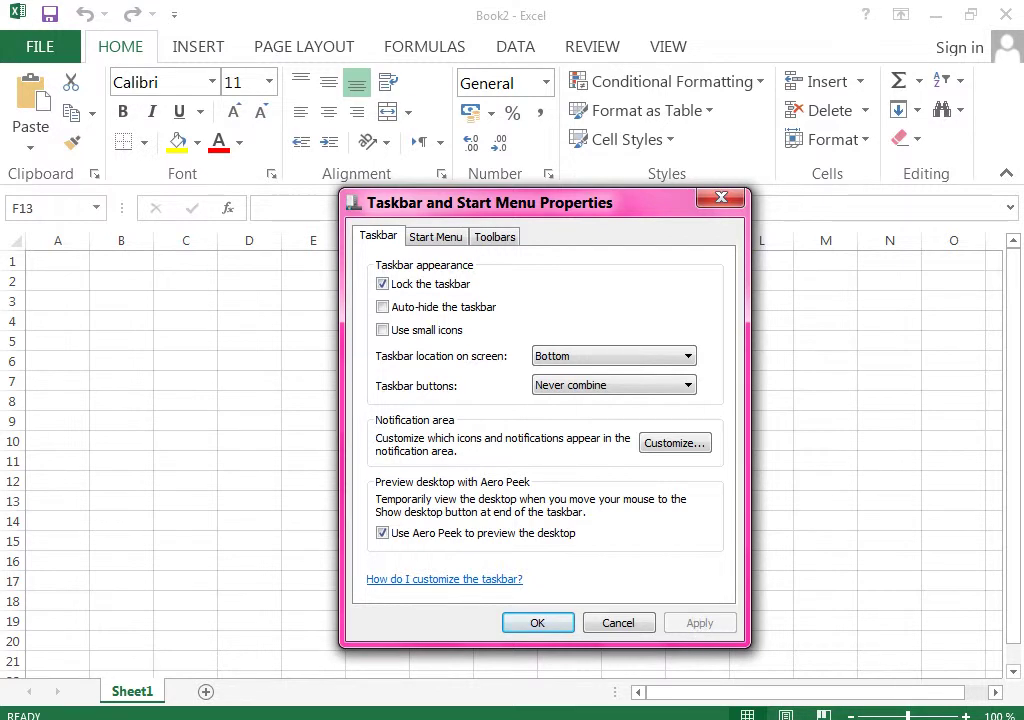
Check the separate Excel windows on the taskbar and close the Book3 workbook window
{"action": "mouse_move", "coordinate": [935, 662]}
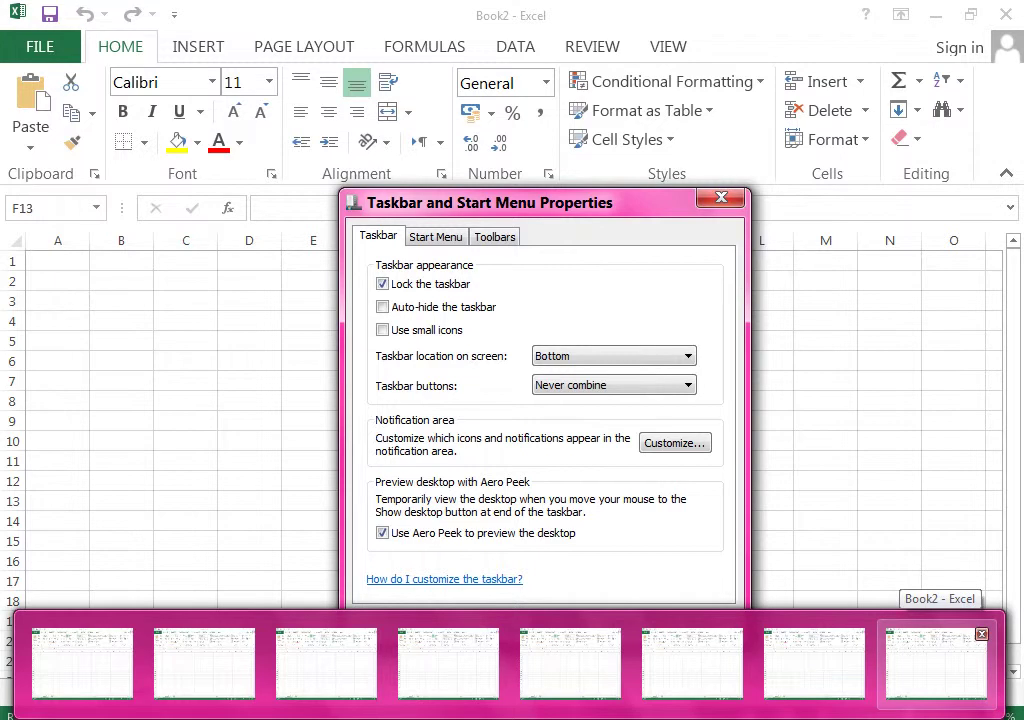
{"action": "left_click", "coordinate": [935, 413]}
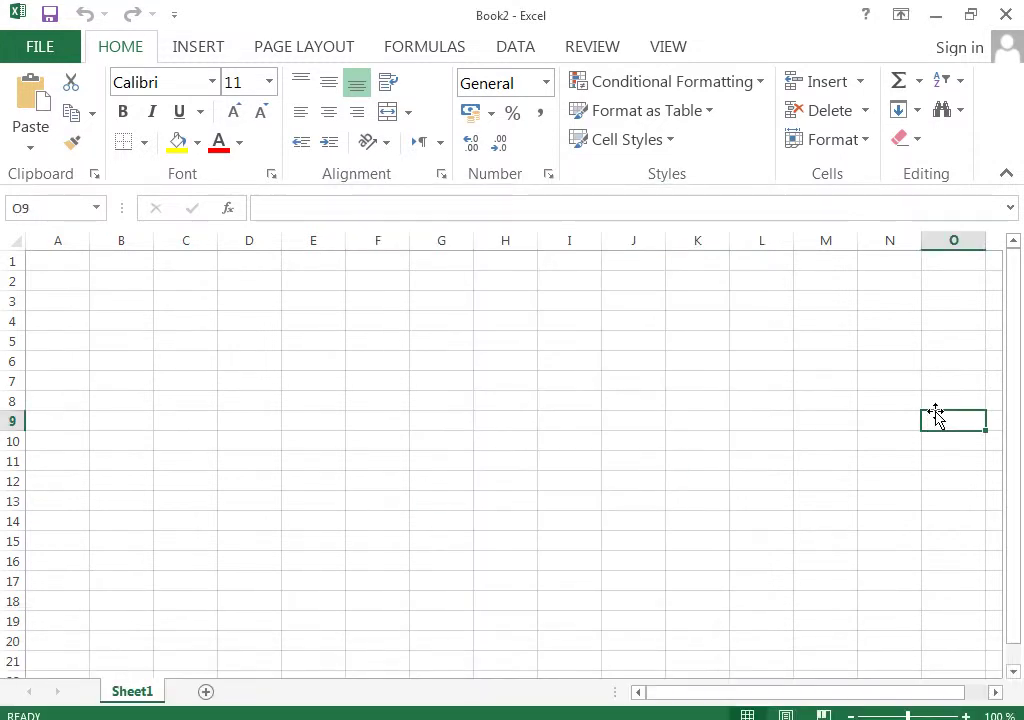
{"action": "key", "text": "ctrl+n"}
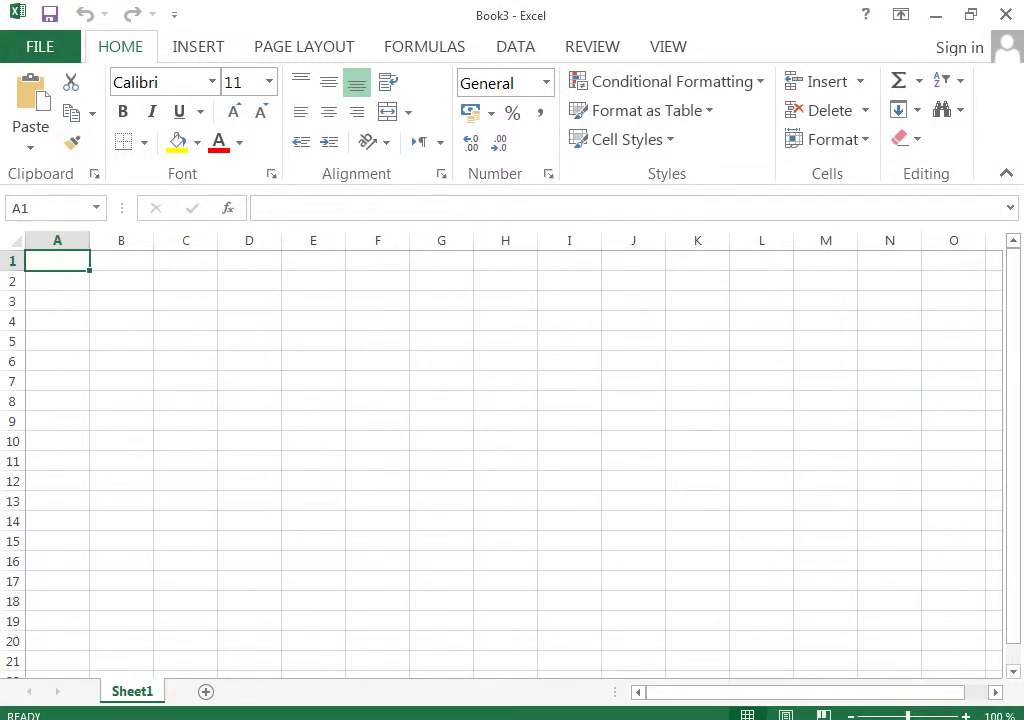
{"action": "right_click", "coordinate": [592, 716]}
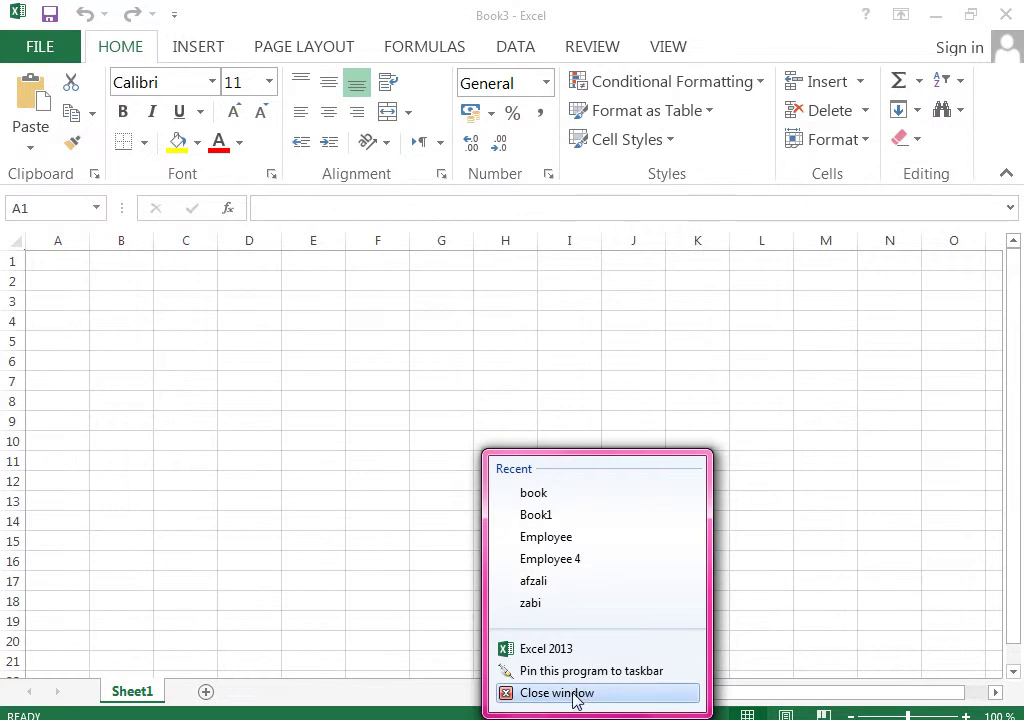
{"action": "left_click", "coordinate": [611, 694]}
{"action": "left_click", "coordinate": [556, 578]}
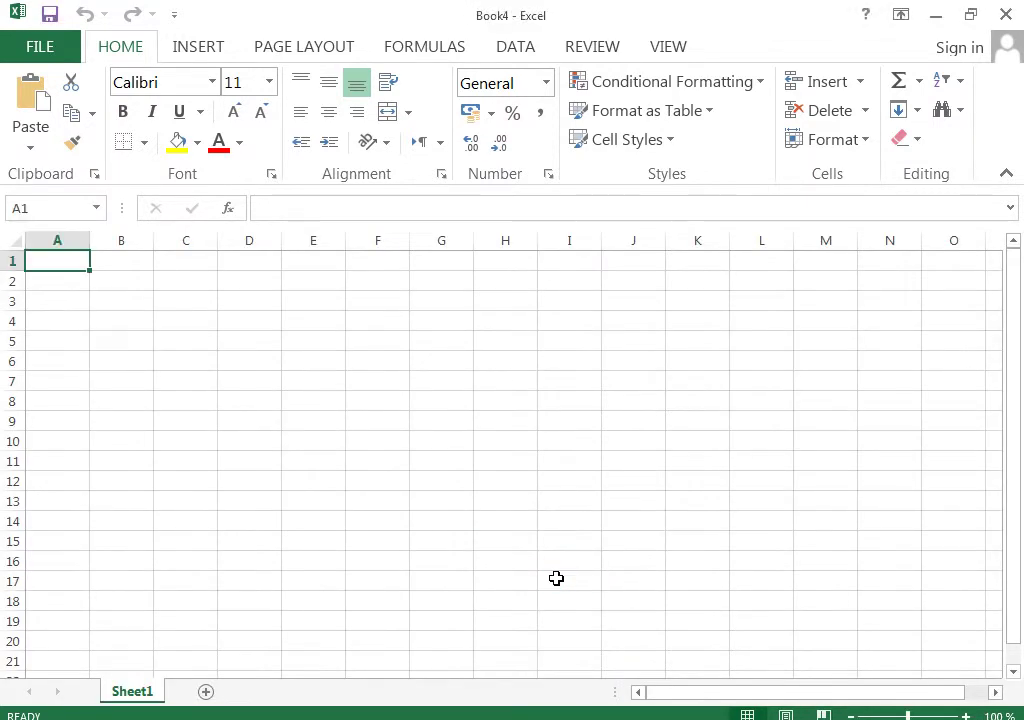
Leave Excel's file view and close the remaining workbook windows to return to the taskbar properties
{"action": "left_click", "coordinate": [9, 48]}
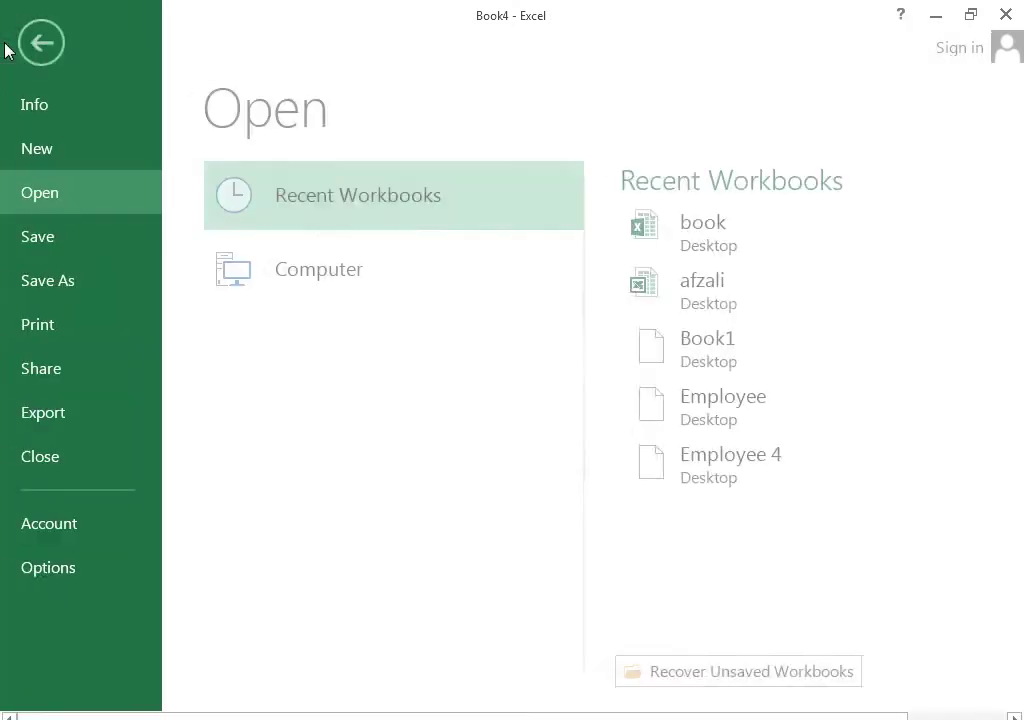
{"action": "left_click", "coordinate": [46, 42]}
{"action": "left_click", "coordinate": [294, 487]}
{"action": "key", "text": "ctrl+n"}
{"action": "key", "text": "ctrl+n"}
{"action": "key", "text": "ctrl+n"}
{"action": "key", "text": "ctrl+n"}
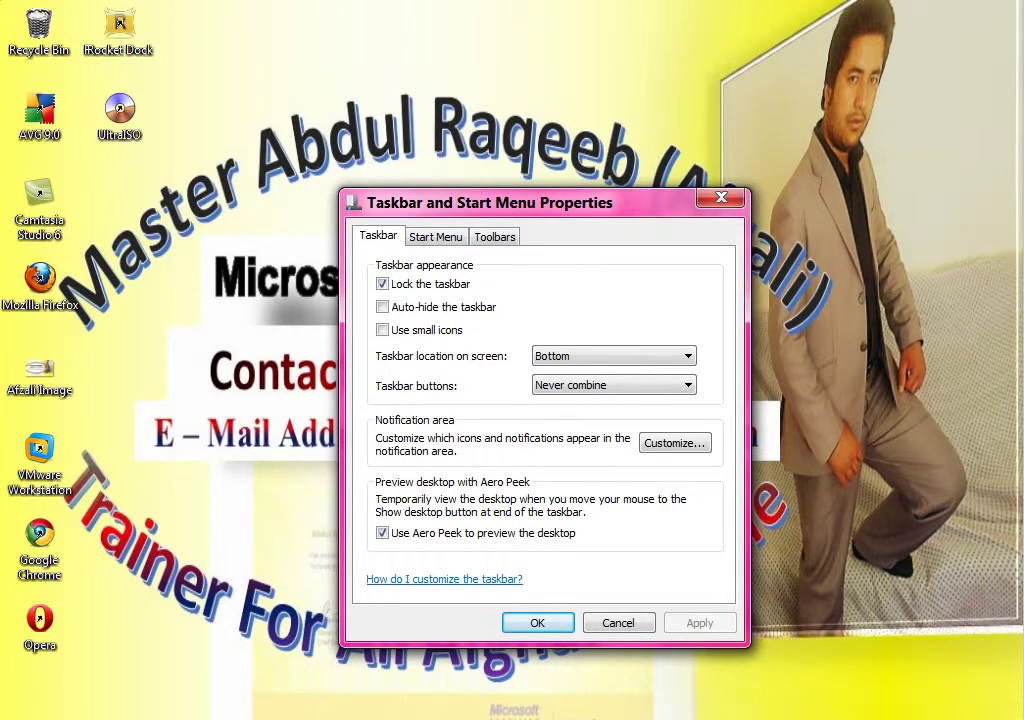
Open the notification area icon settings from the taskbar properties
{"action": "mouse_move", "coordinate": [1019, 714]}
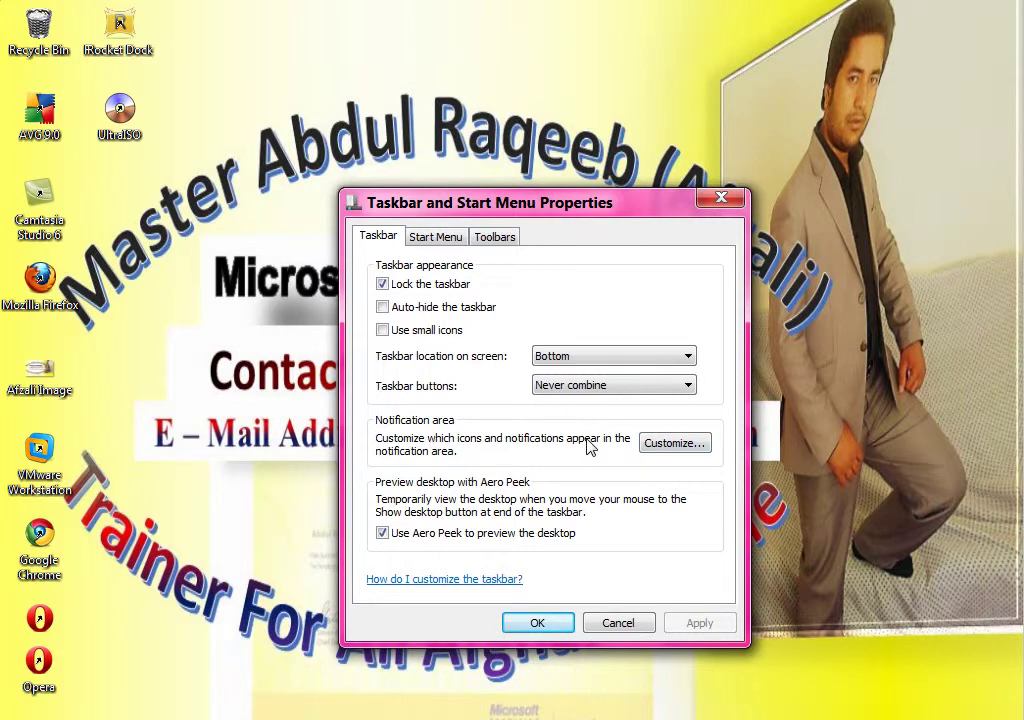
{"action": "left_click", "coordinate": [675, 445]}
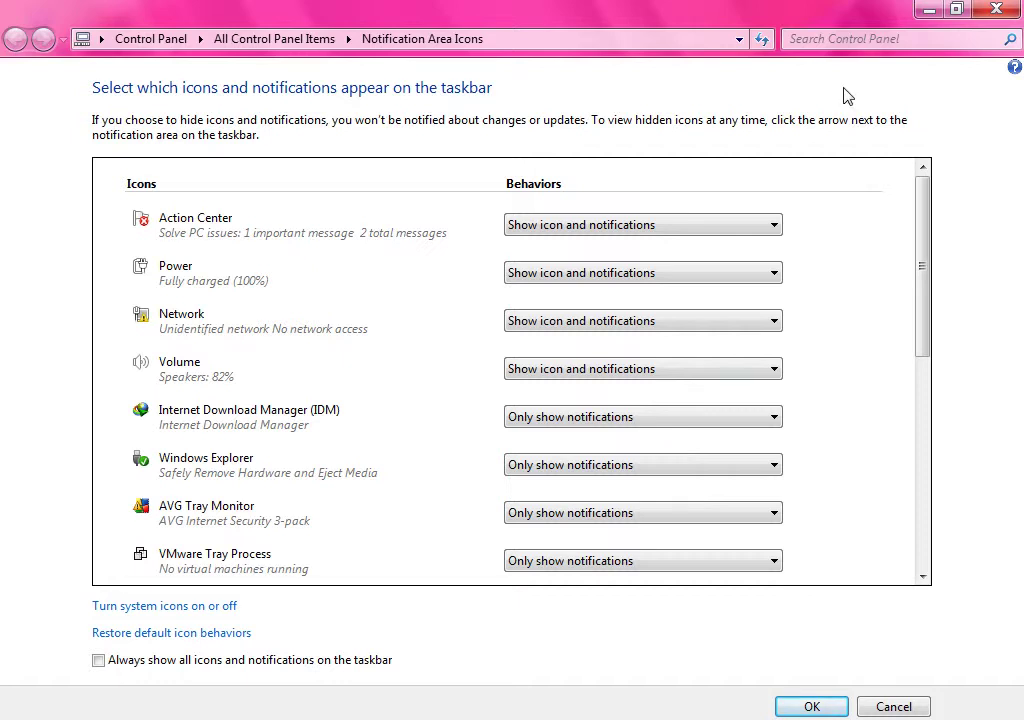
Put away the maximized Notification Area Icons window and reopen the notification area customization from the taskbar properties
{"action": "left_click", "coordinate": [925, 10]}
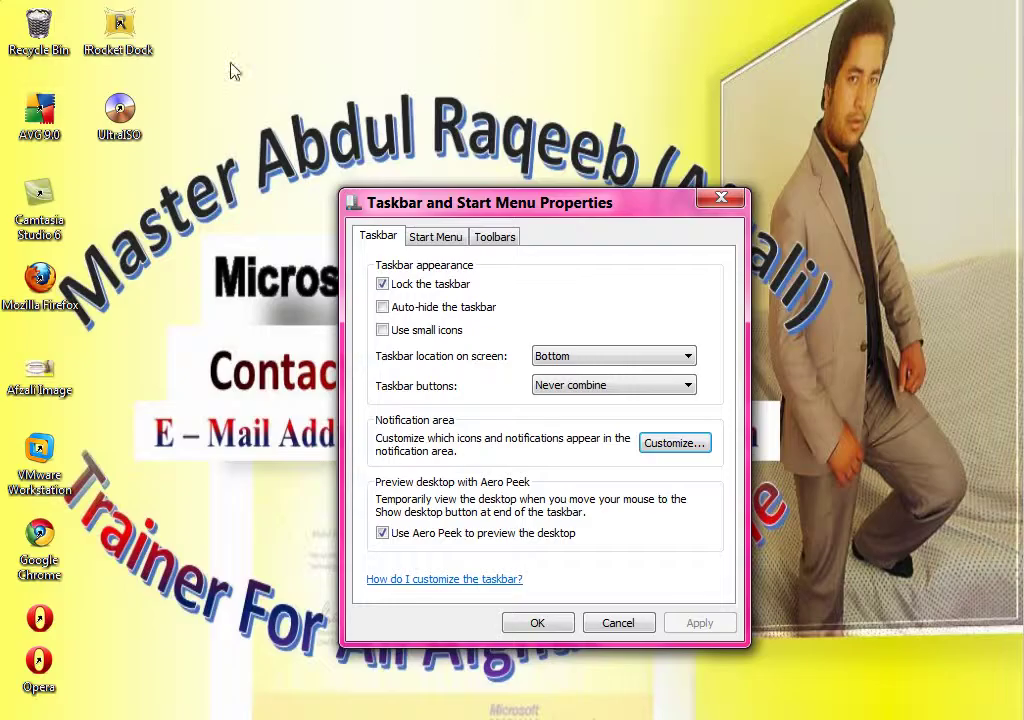
{"action": "left_click", "coordinate": [88, 122]}
{"action": "left_click", "coordinate": [65, 125]}
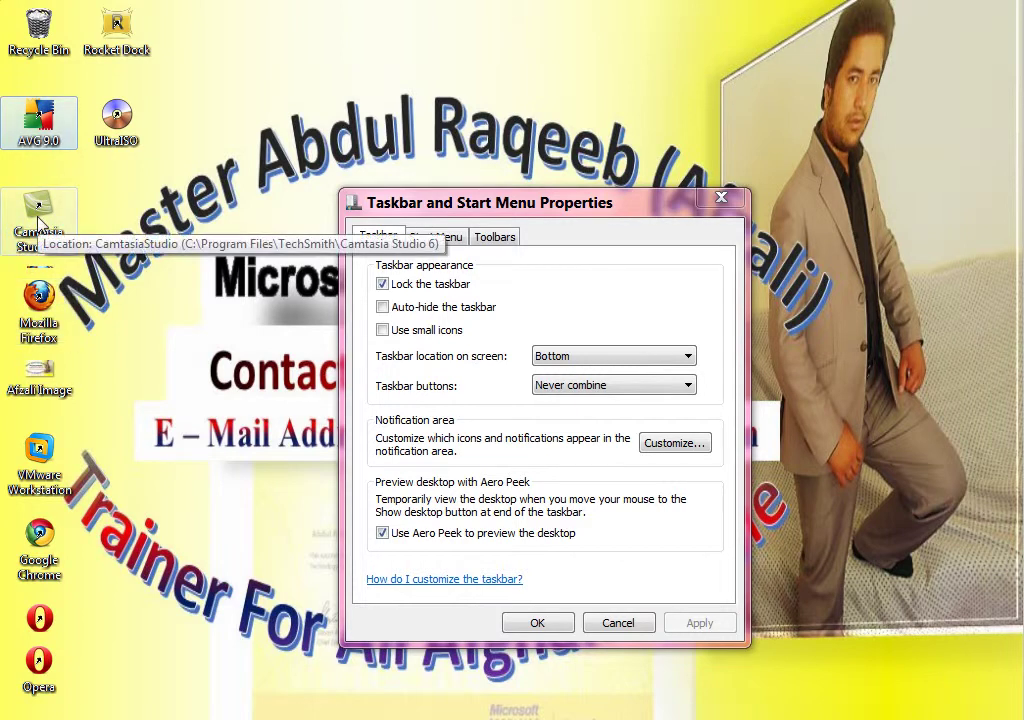
{"action": "left_click", "coordinate": [668, 445]}
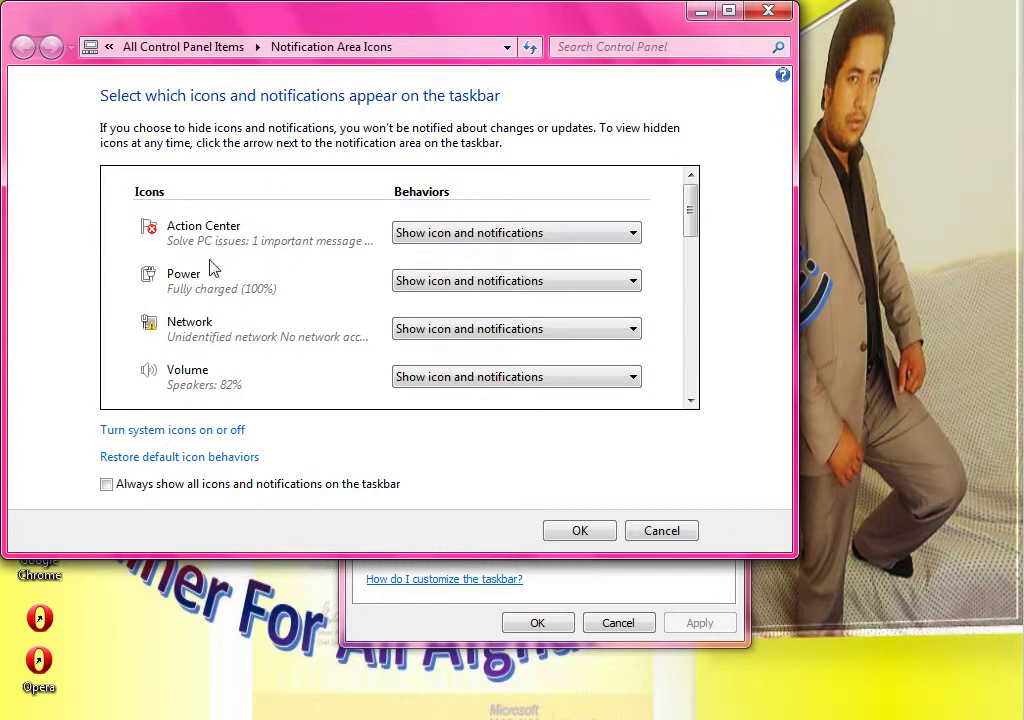
Set the Action Center behavior to Hide icon and notifications and check the hidden icons on the taskbar
{"action": "left_click", "coordinate": [510, 234]}
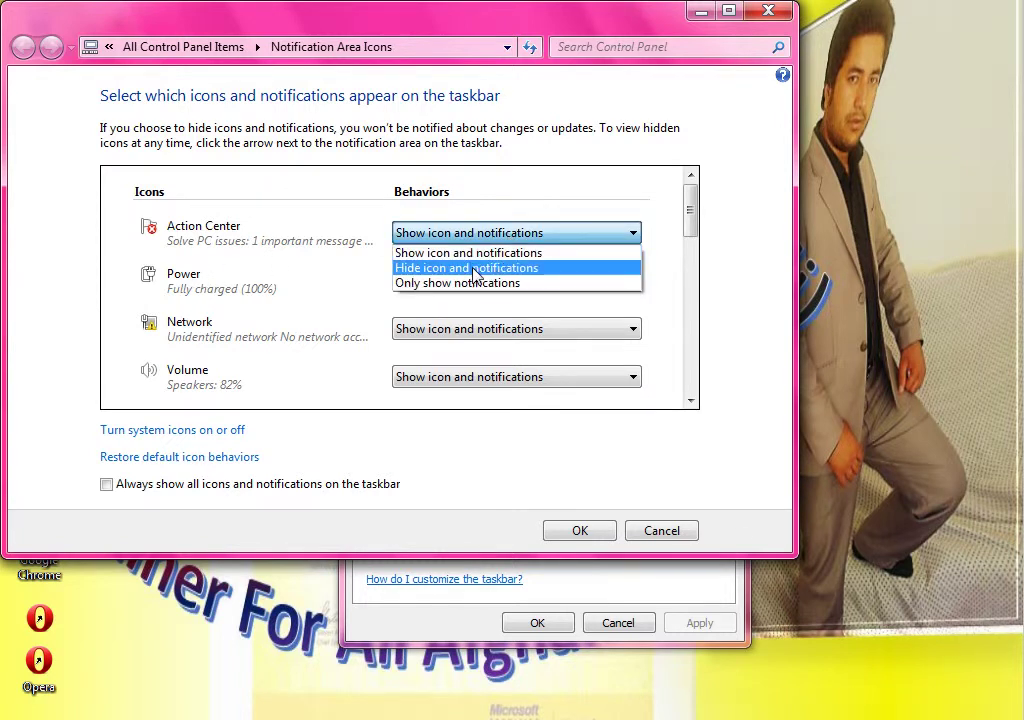
{"action": "left_click", "coordinate": [469, 268]}
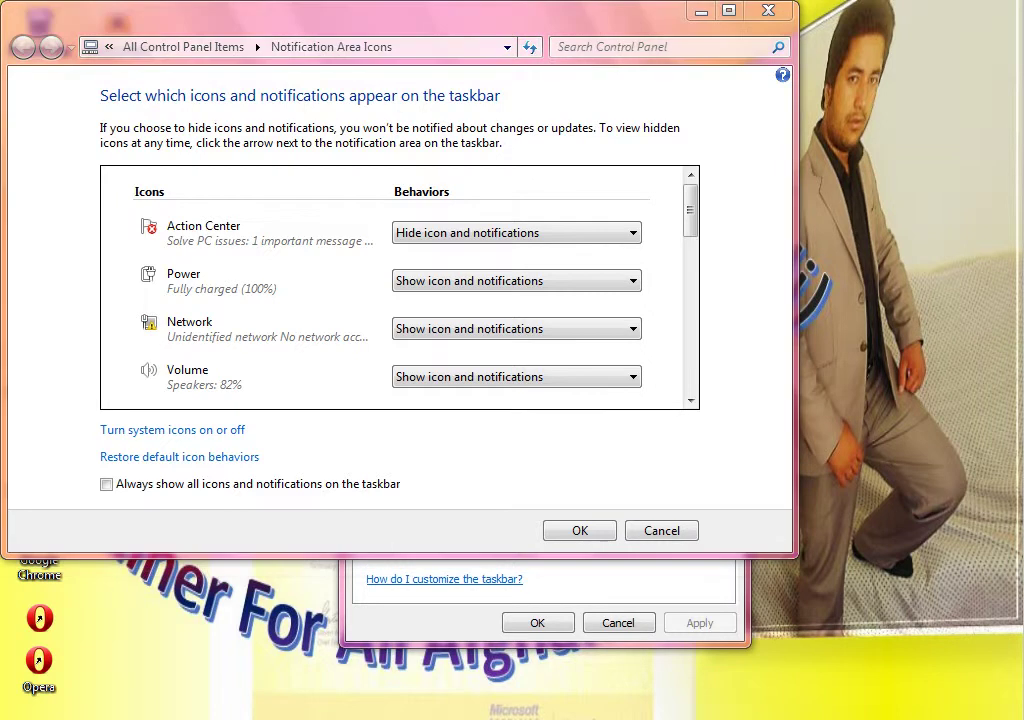
{"action": "left_click", "coordinate": [840, 716]}
{"action": "mouse_move", "coordinate": [812, 652]}
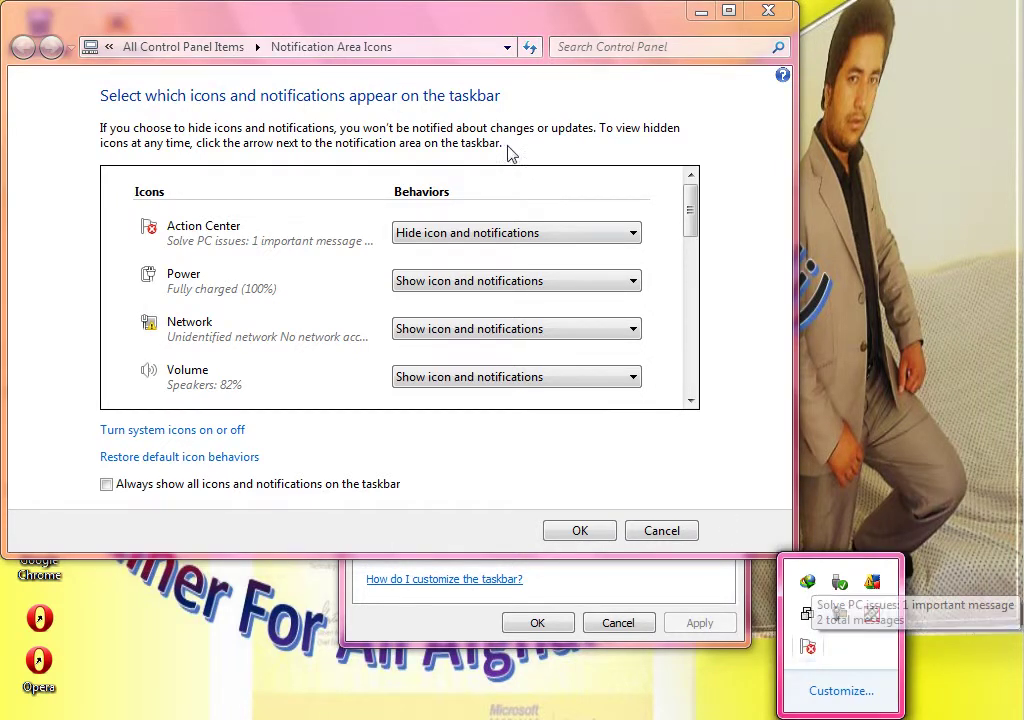
Set the Action Center behavior back to Show icon and notifications and look through the whole icon list
{"action": "left_click", "coordinate": [512, 232]}
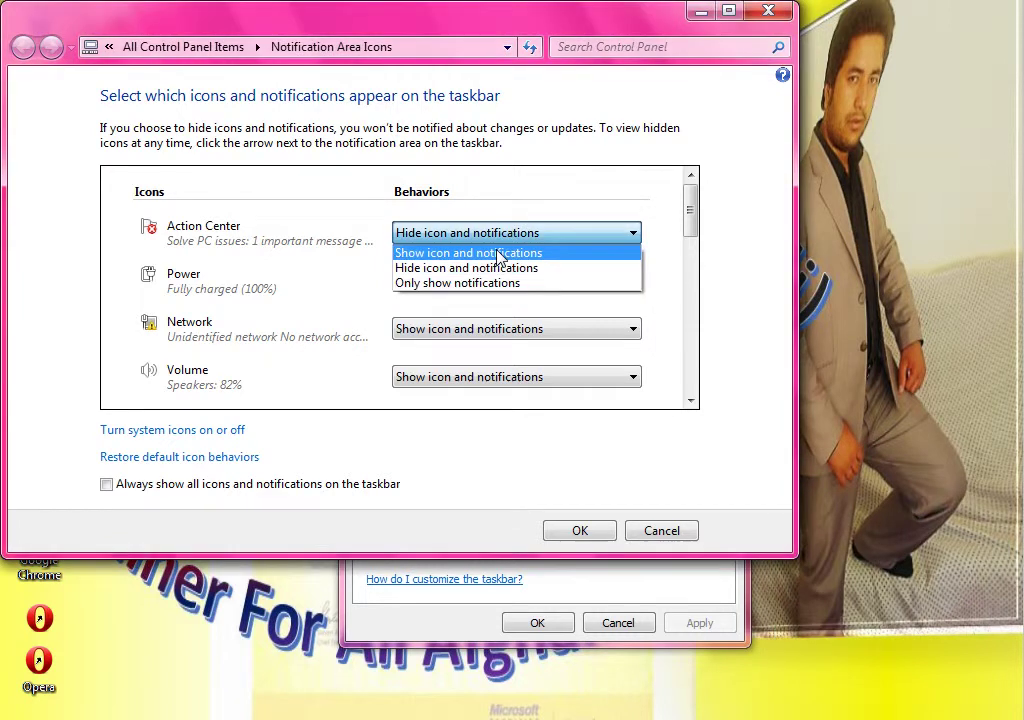
{"action": "left_click", "coordinate": [493, 252]}
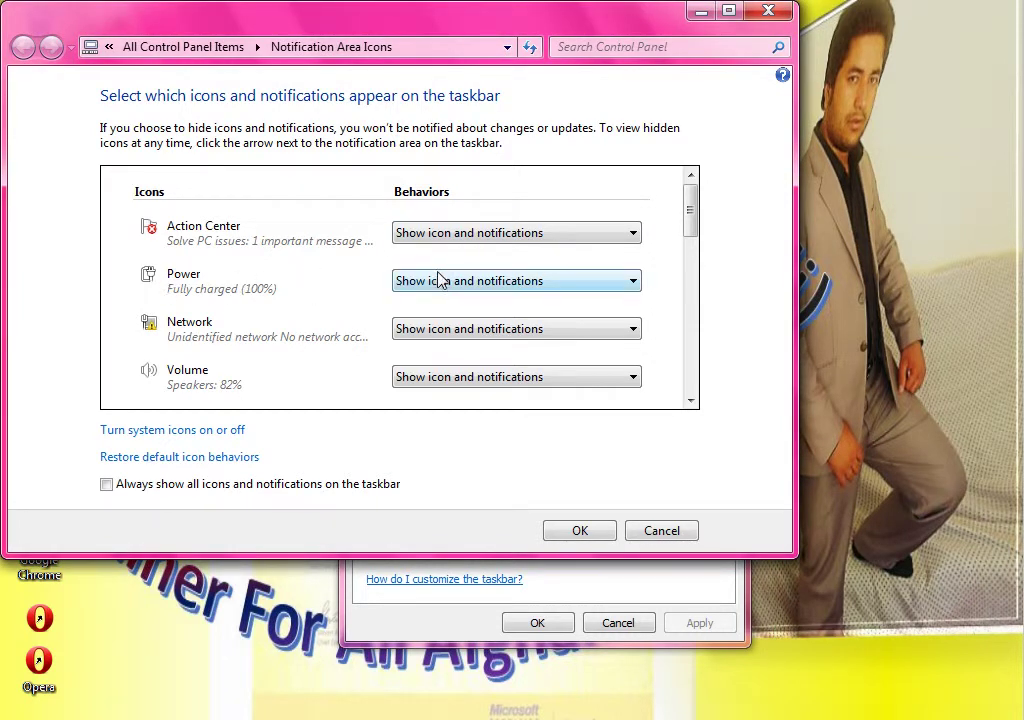
{"action": "left_click_drag", "start_coordinate": [689, 211], "coordinate": [692, 237]}
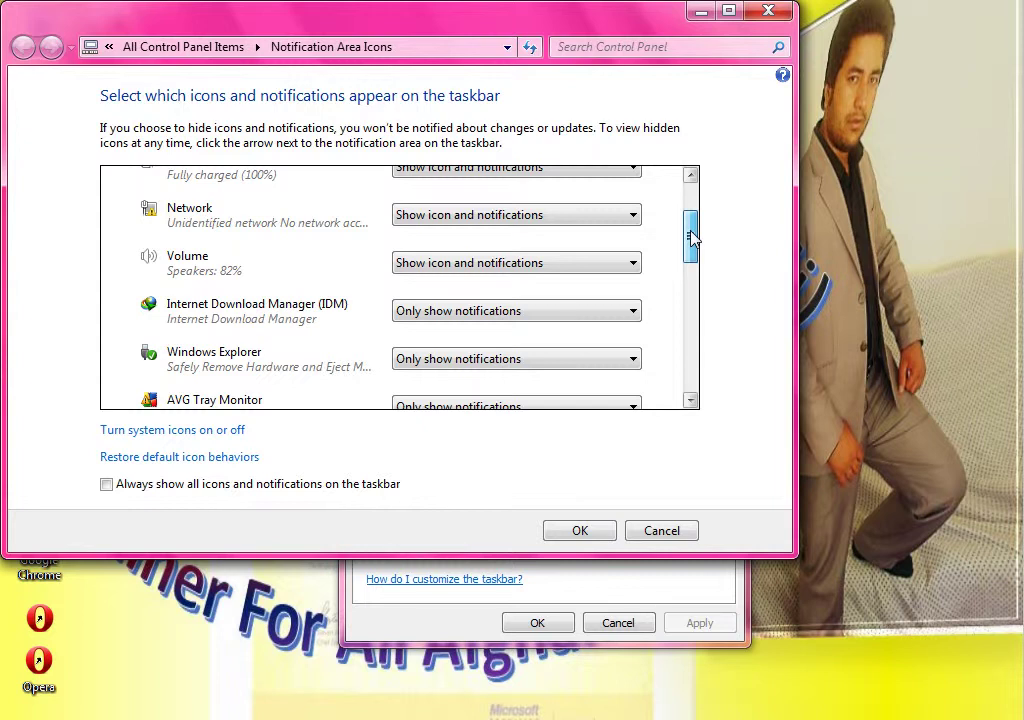
{"action": "left_click_drag", "start_coordinate": [692, 237], "coordinate": [702, 389]}
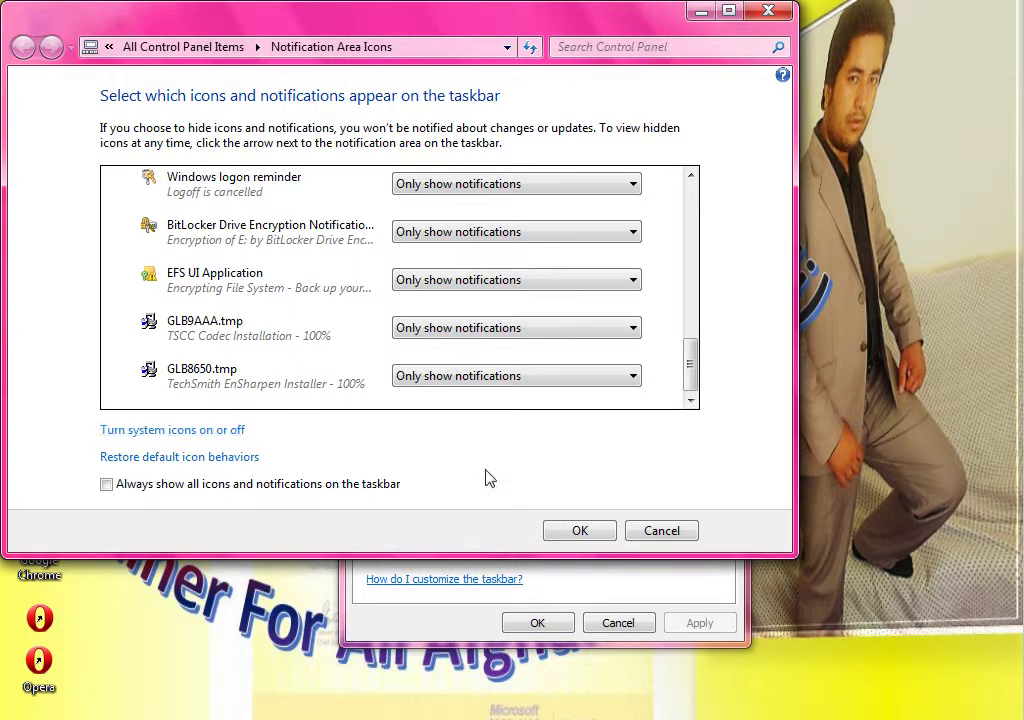
{"action": "left_click_drag", "start_coordinate": [693, 373], "coordinate": [397, 218]}
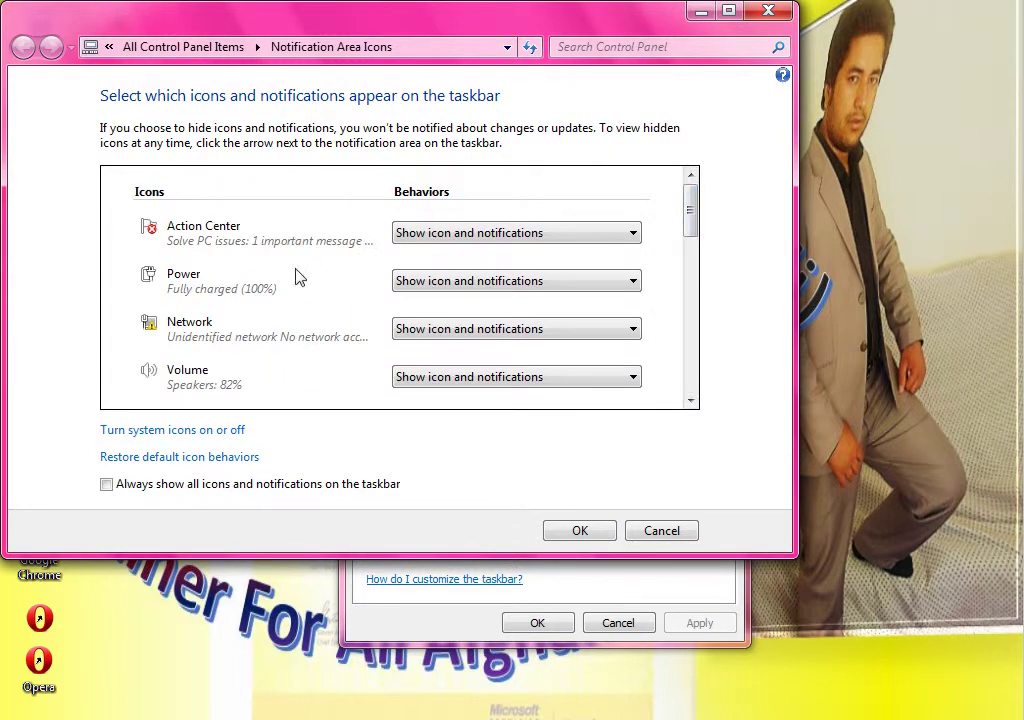
Set the Power behavior to Hide icon and notifications
{"action": "left_click", "coordinate": [423, 281]}
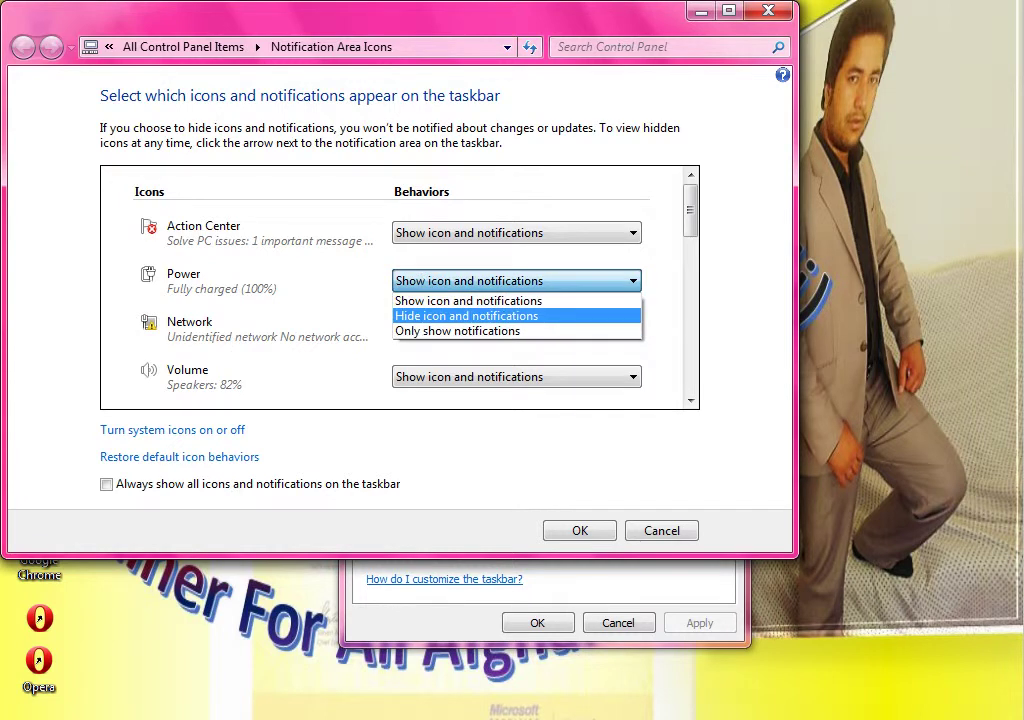
{"action": "left_click", "coordinate": [463, 318]}
{"action": "left_click", "coordinate": [462, 320]}
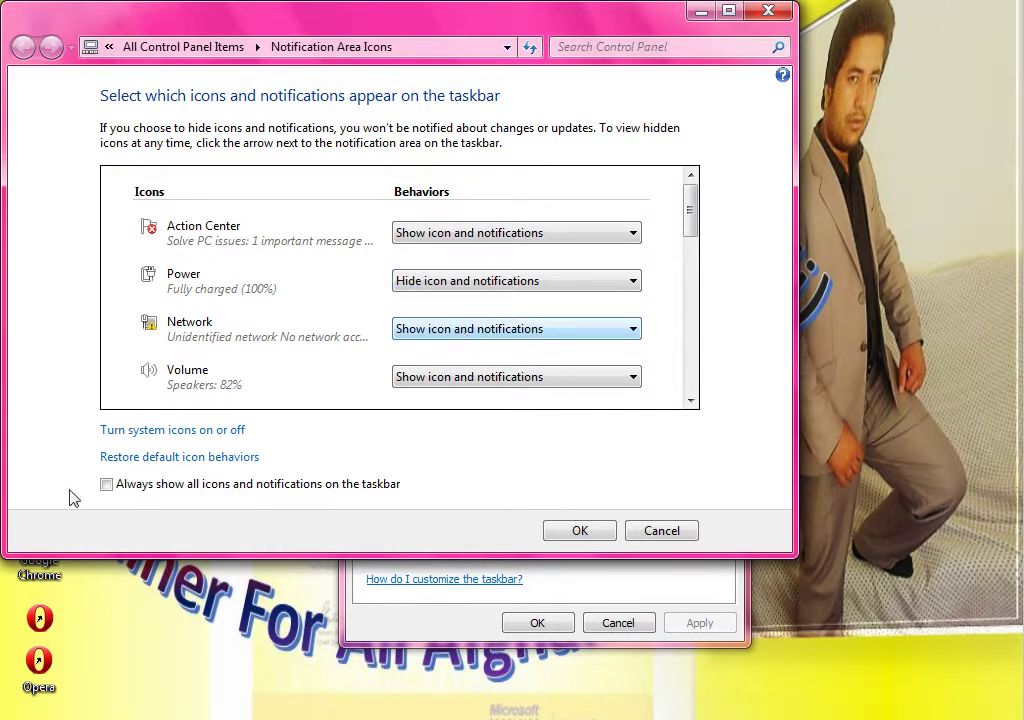
Open the system icon settings and turn off the Clock, Volume and Network icons
{"action": "left_click", "coordinate": [130, 432]}
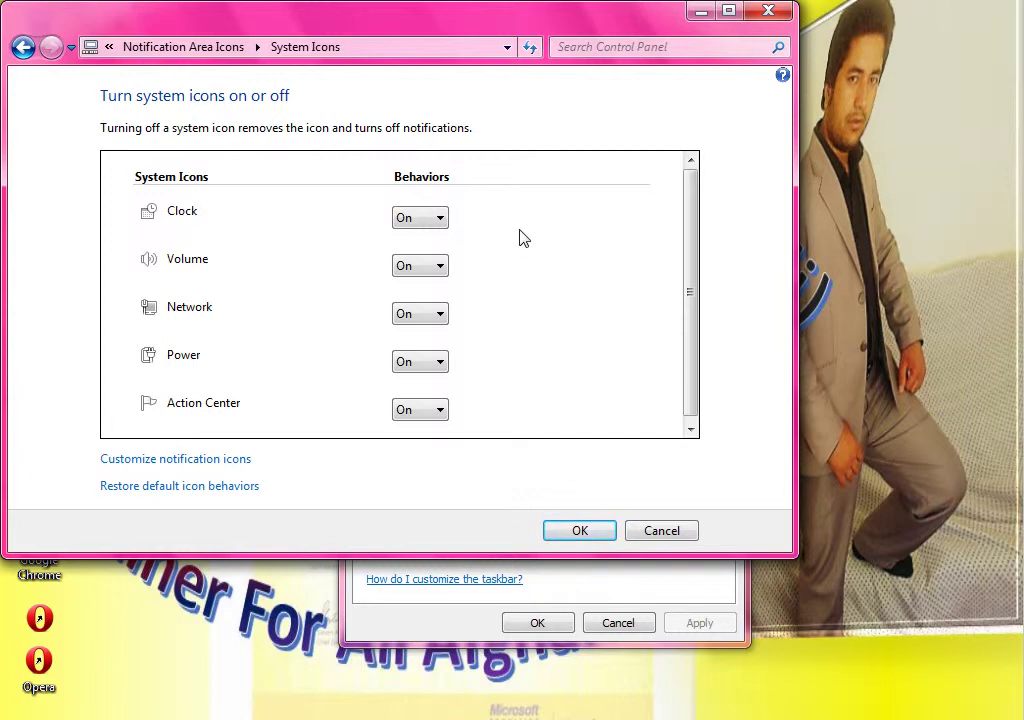
{"action": "left_click", "coordinate": [409, 220]}
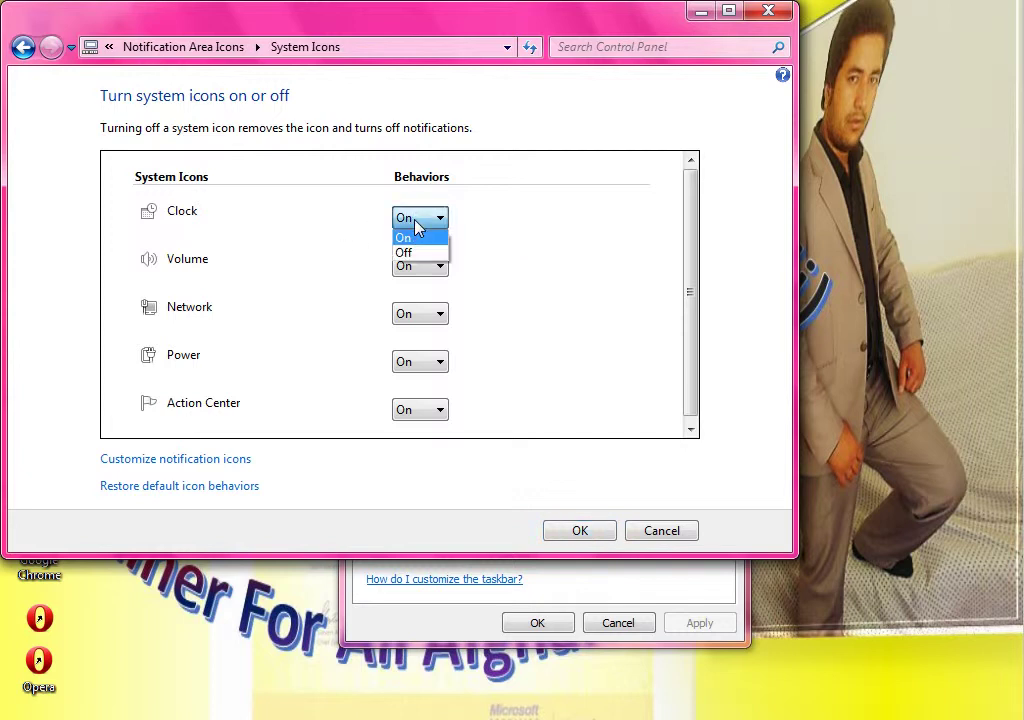
{"action": "left_click", "coordinate": [430, 253]}
{"action": "left_click", "coordinate": [422, 268]}
{"action": "left_click", "coordinate": [418, 298]}
{"action": "left_click", "coordinate": [424, 316]}
{"action": "left_click", "coordinate": [428, 316]}
{"action": "left_click", "coordinate": [430, 316]}
{"action": "left_click", "coordinate": [430, 349]}
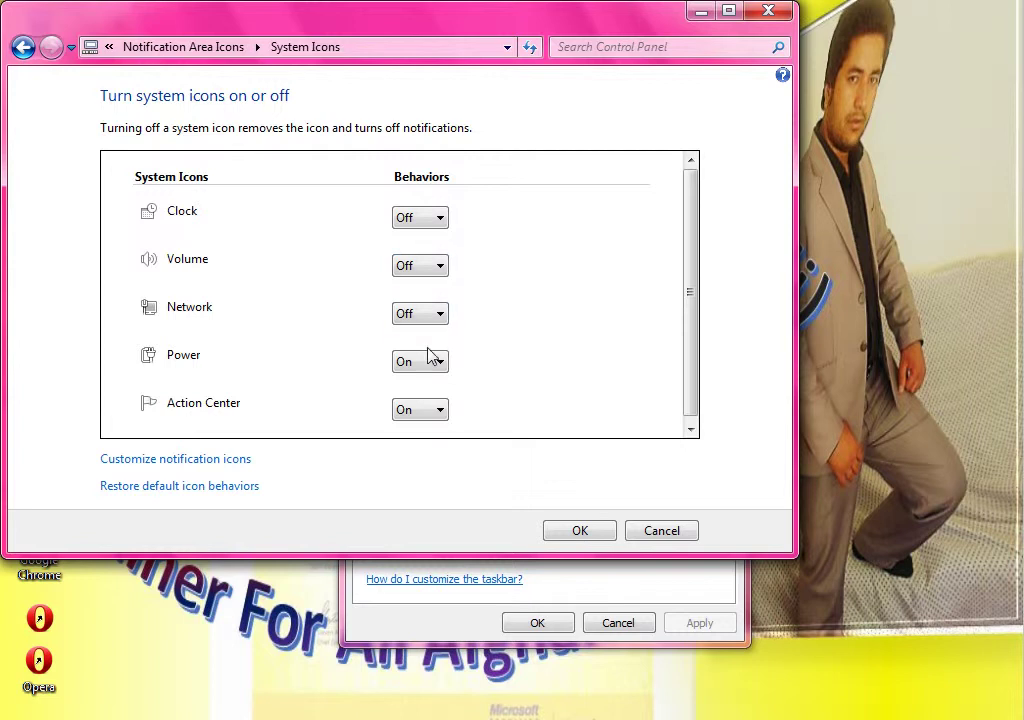
Turn off the Action Center and Power system icons and restore the default icon behaviors
{"action": "left_click", "coordinate": [951, 719]}
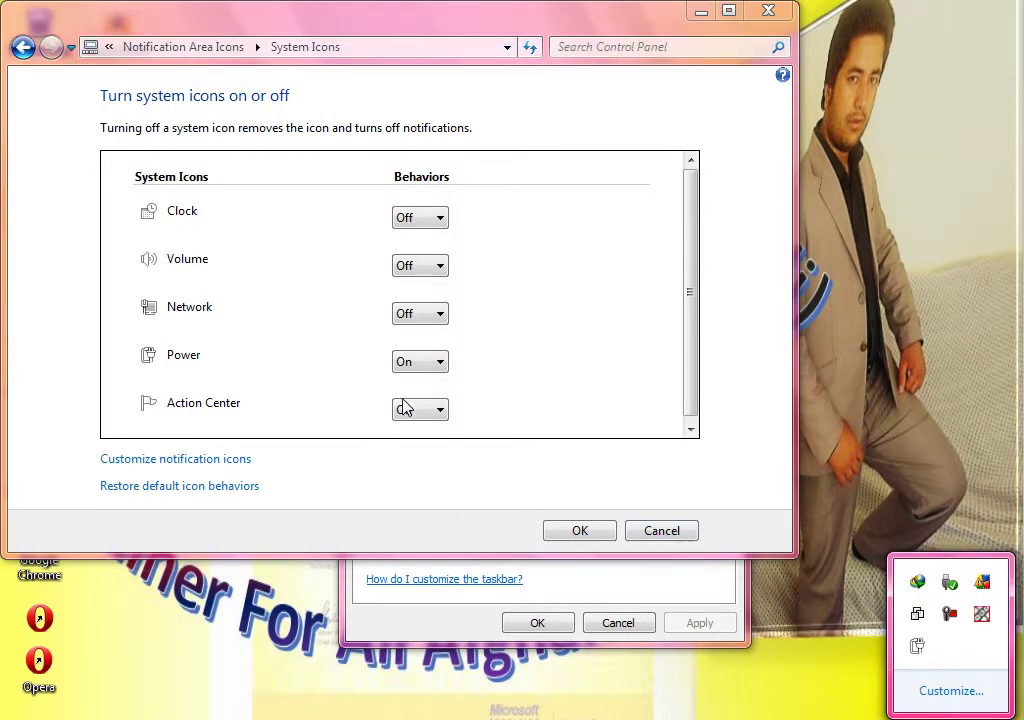
{"action": "left_click", "coordinate": [405, 405]}
{"action": "left_click", "coordinate": [414, 444]}
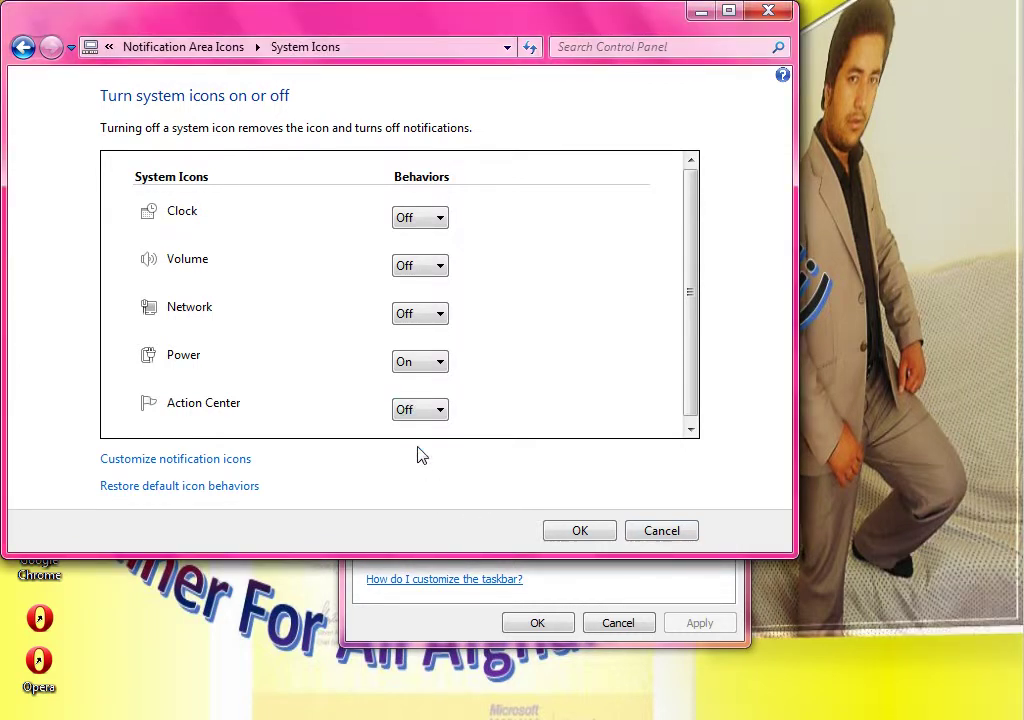
{"action": "left_click", "coordinate": [440, 364]}
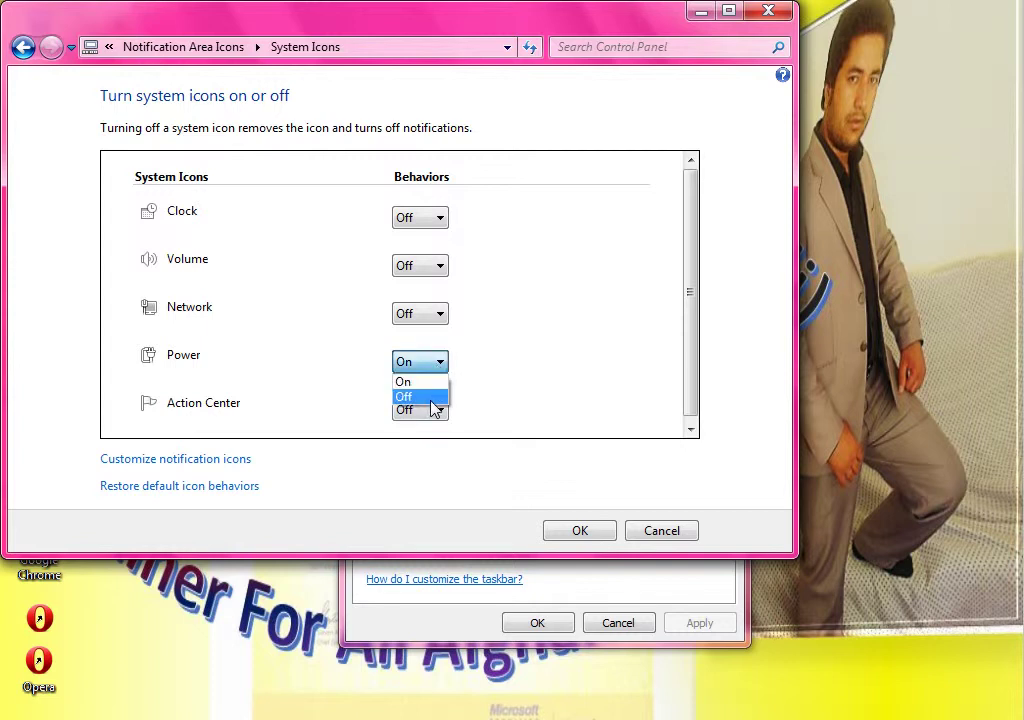
{"action": "left_click", "coordinate": [433, 397]}
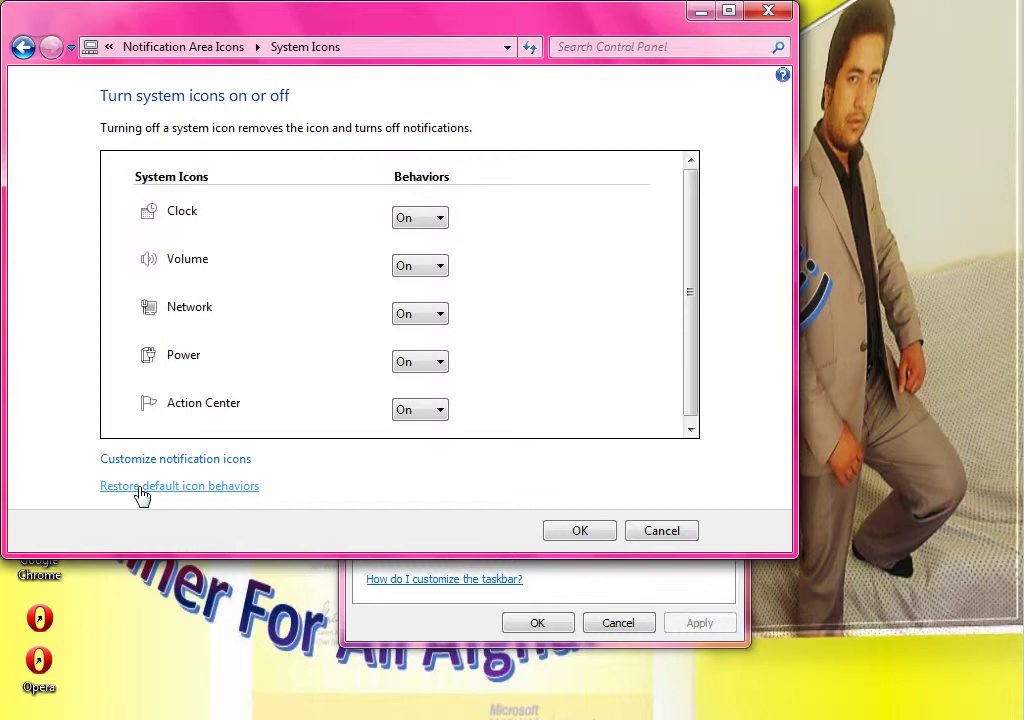
Return to the notification icon list, enable Always show all icons and notifications on the taskbar, and close the window
{"action": "left_click", "coordinate": [220, 460]}
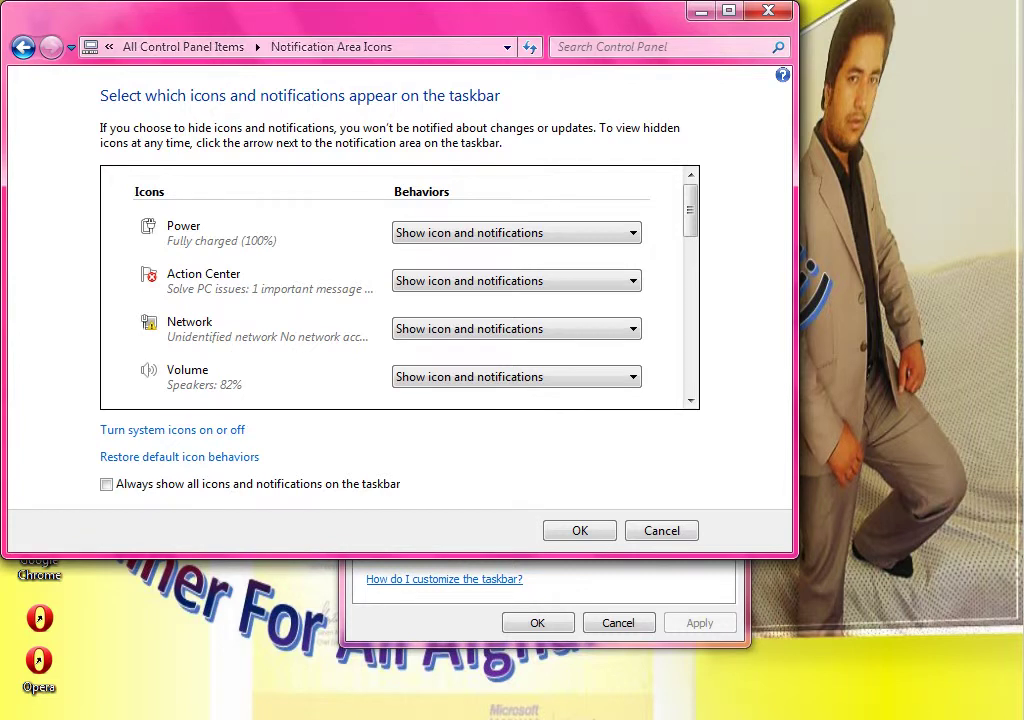
{"action": "left_click", "coordinate": [817, 716]}
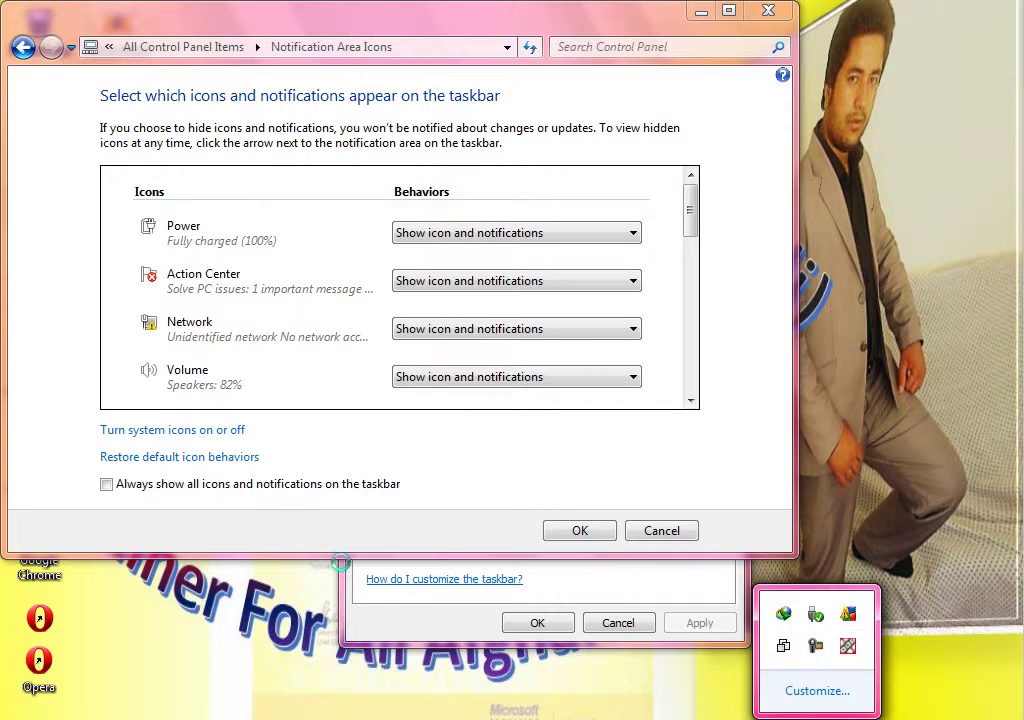
{"action": "left_click", "coordinate": [277, 488]}
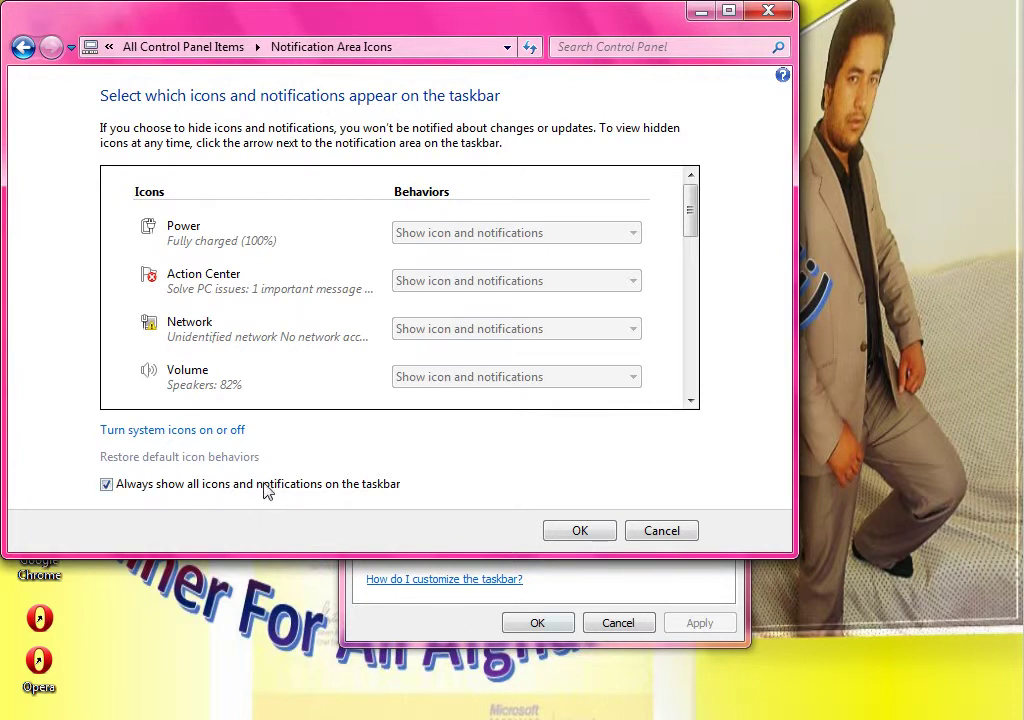
{"action": "left_click", "coordinate": [268, 490]}
{"action": "left_click", "coordinate": [266, 490]}
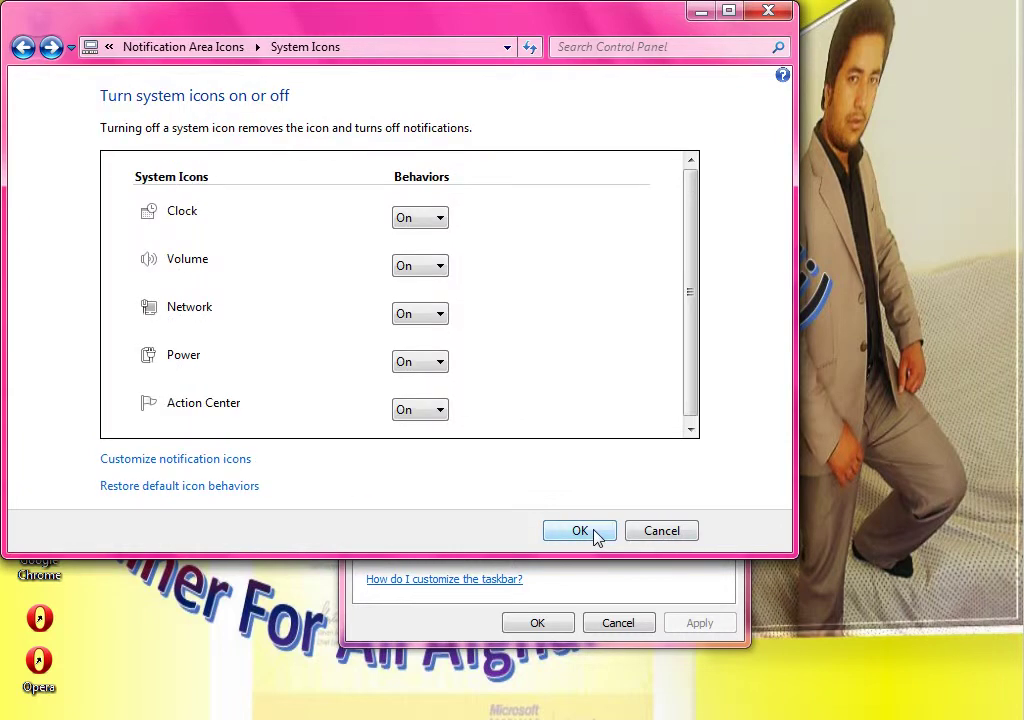
{"action": "left_click", "coordinate": [592, 537]}
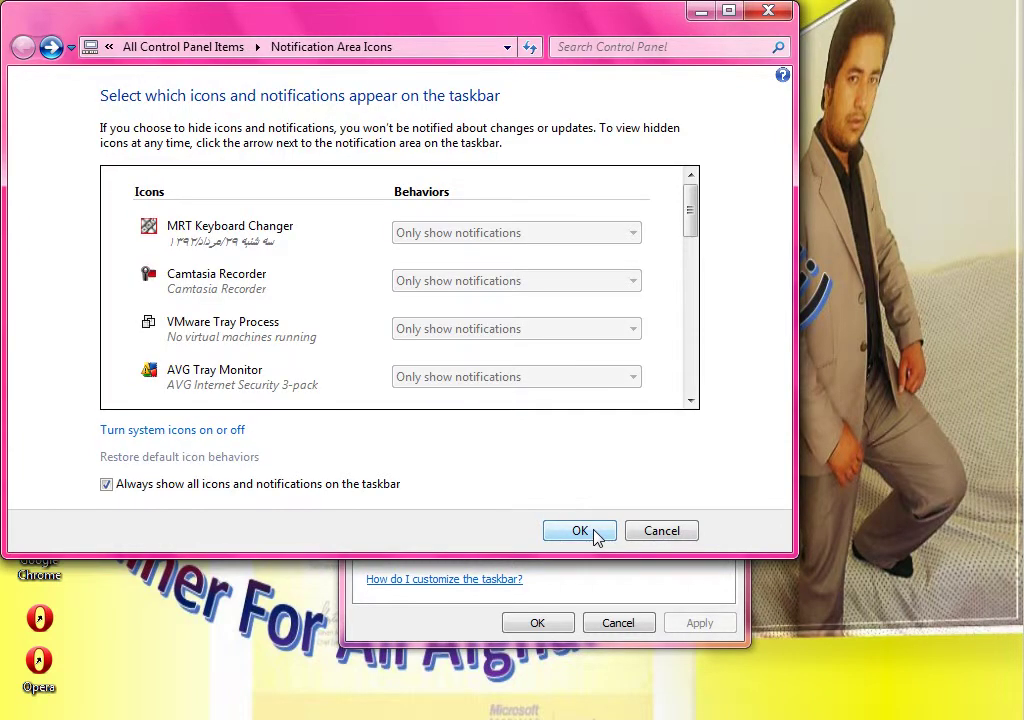
{"action": "left_click", "coordinate": [648, 538]}
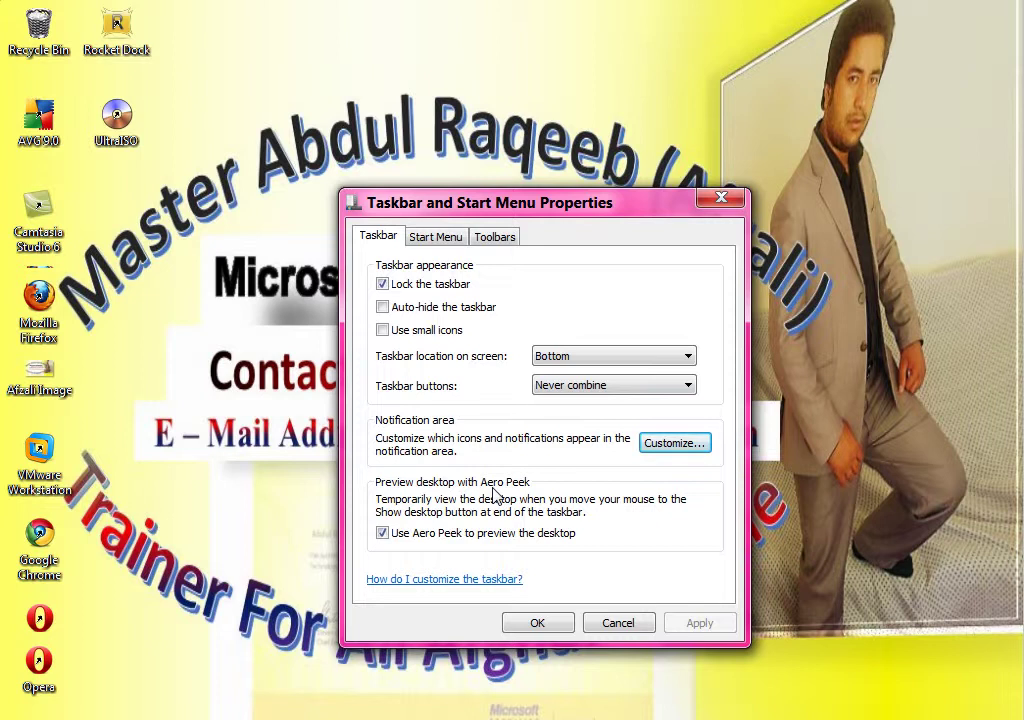
Launch Excel through the Run dialog and create a blank workbook
{"action": "key", "text": "super+r"}
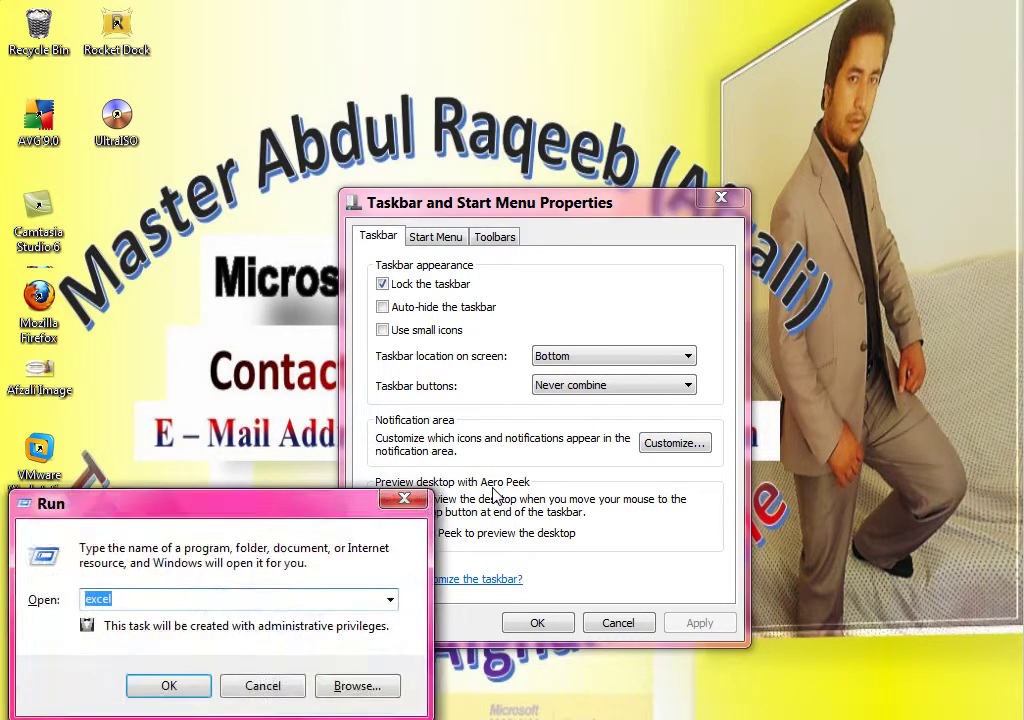
{"action": "key", "text": "Return"}
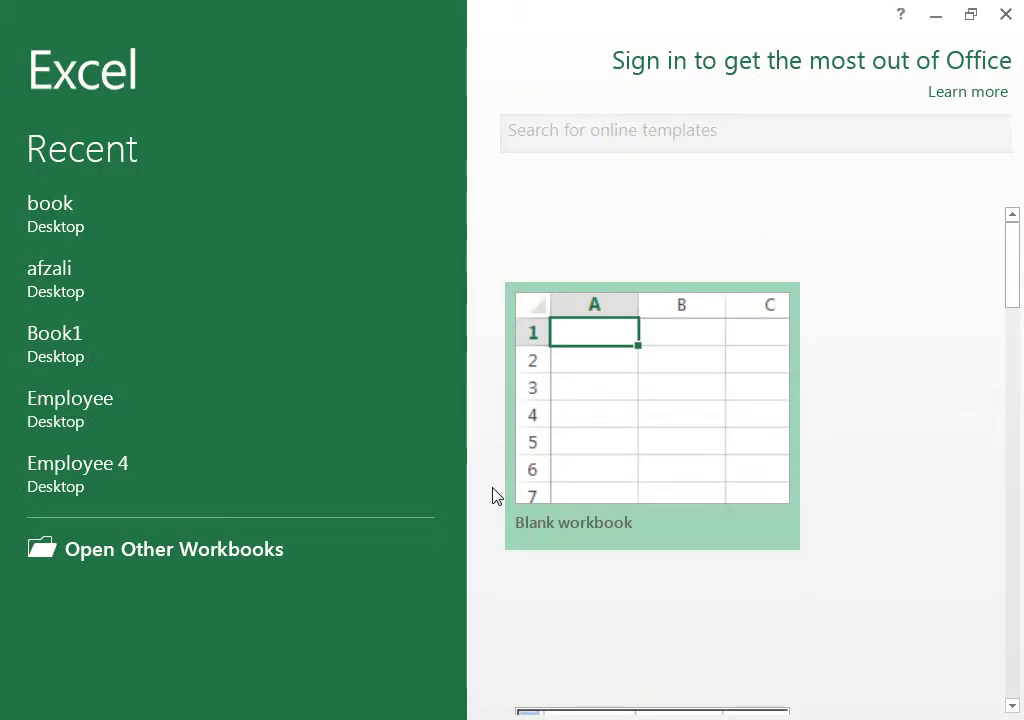
{"action": "left_click", "coordinate": [566, 420]}
Enter the column headers name, positon, salary, overtime and total in cells A1 to E1
{"action": "type", "text": "anem"}
{"action": "key", "text": "Tab"}
{"action": "type", "text": "p"}
{"action": "key", "text": "Left"}
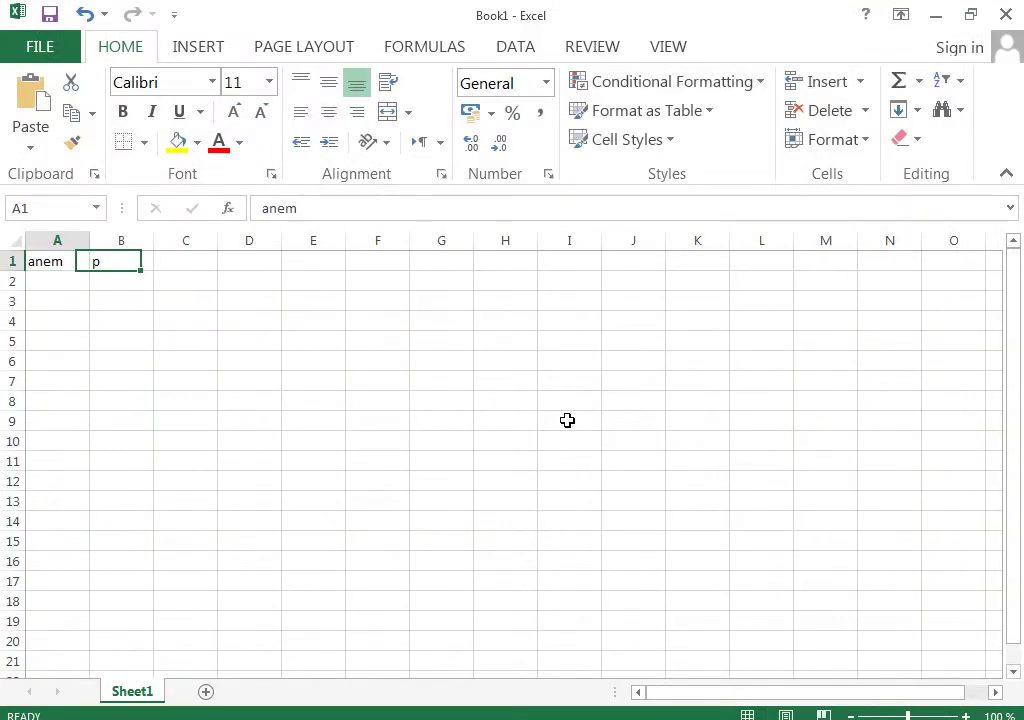
{"action": "type", "text": "name"}
{"action": "key", "text": "Tab"}
{"action": "type", "text": "positon"}
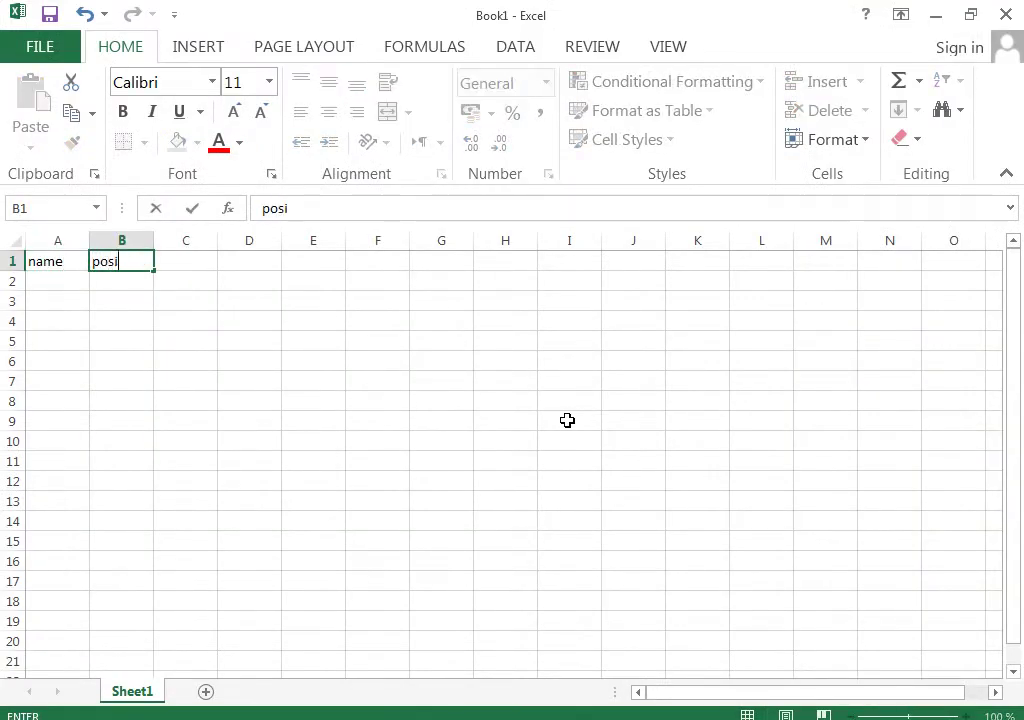
{"action": "key", "text": "Tab"}
{"action": "type", "text": "salary"}
{"action": "key", "text": "Tab"}
{"action": "type", "text": "overtime"}
{"action": "key", "text": "Tab"}
{"action": "type", "text": "total"}
{"action": "key", "text": "Return"}
Enter three employee first names under the name header in cells A2 to A4
{"action": "type", "text": "walid"}
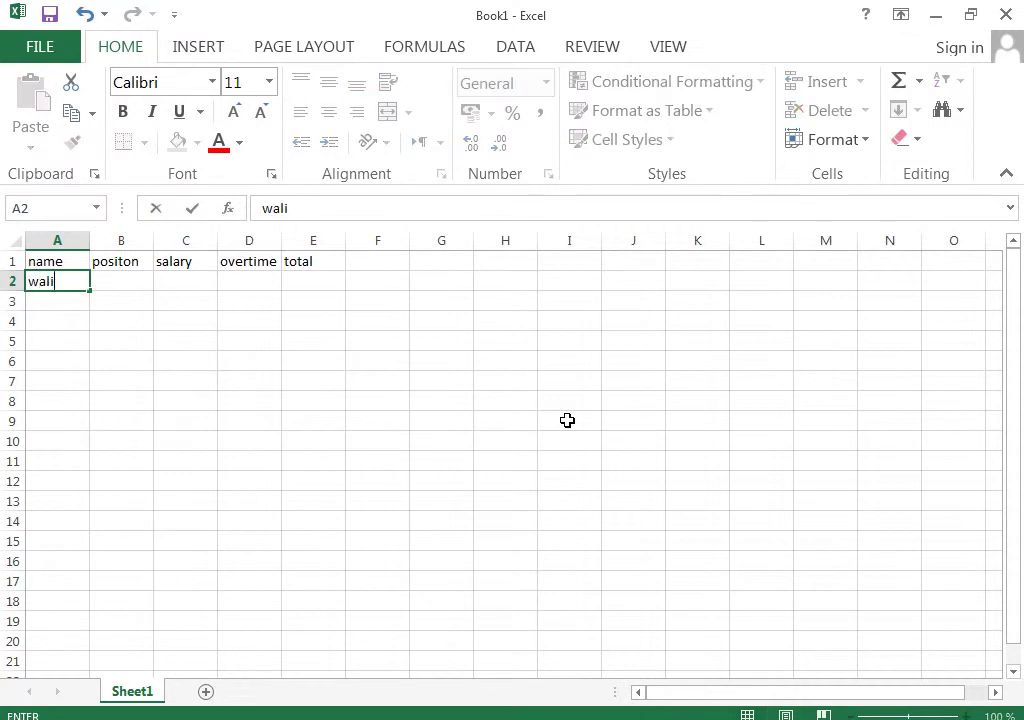
{"action": "key", "text": "Return"}
{"action": "type", "text": "karimn"}
{"action": "key", "text": "Return"}
{"action": "type", "text": "samin"}
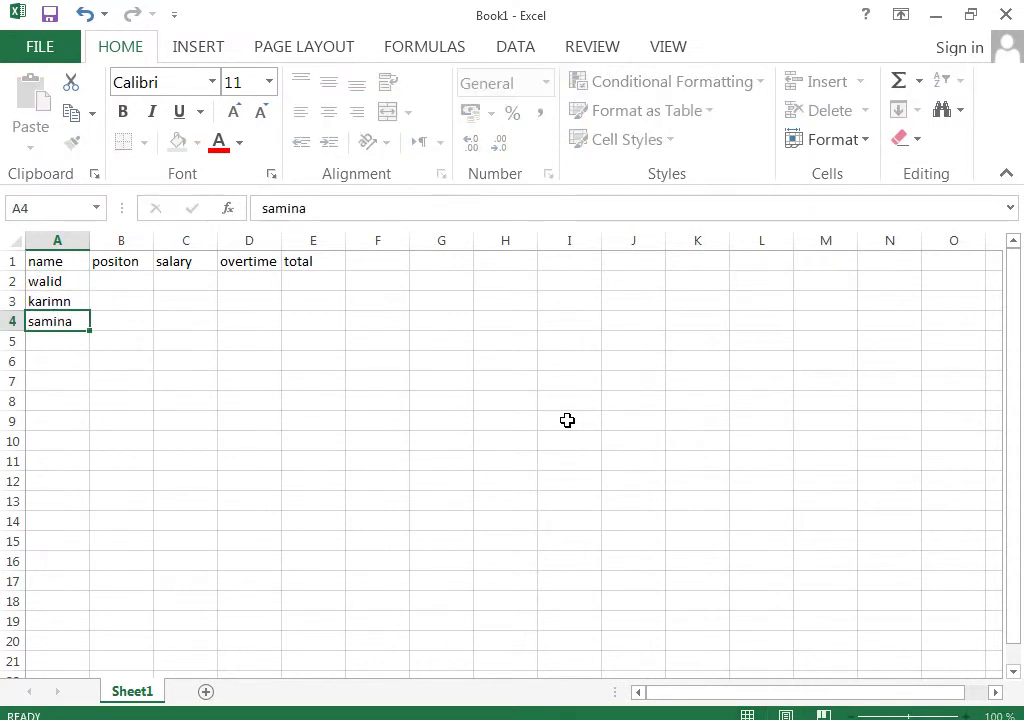
{"action": "type", "text": "a"}
{"action": "key", "text": "Return"}
{"action": "key", "text": "Up"}
{"action": "type", "text": "smaim"}
{"action": "key", "text": "Return"}
Enter doctor as the first employee's position in cell B2
{"action": "key", "text": "Up"}
{"action": "key", "text": "Right"}
{"action": "key", "text": "Up"}
{"action": "key", "text": "Up"}
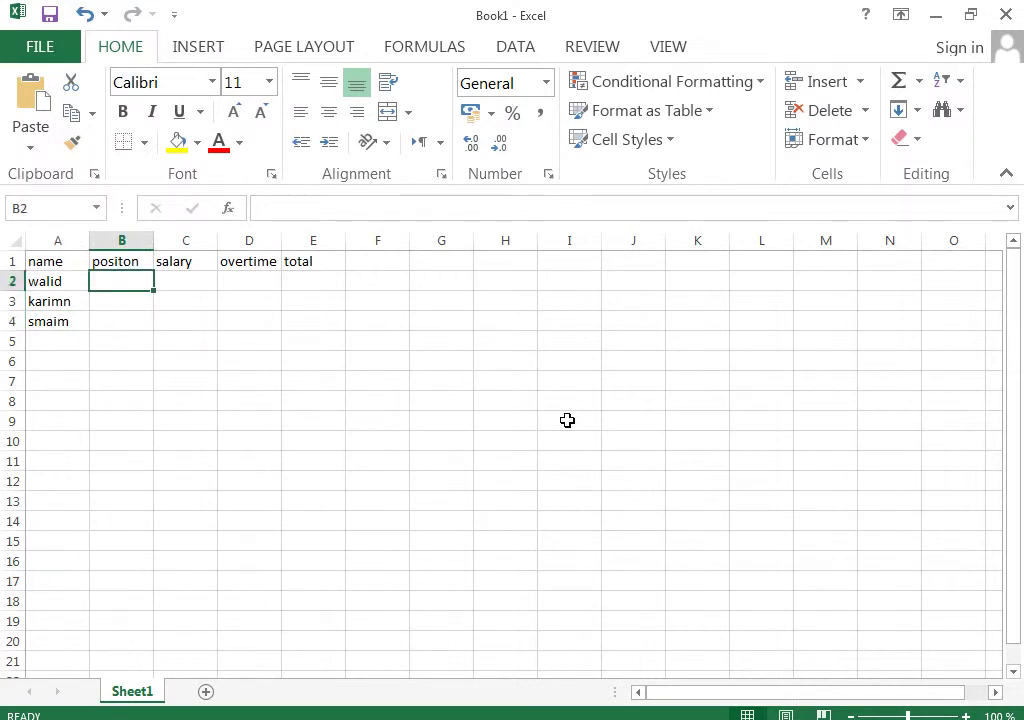
{"action": "type", "text": "doctore"}
{"action": "key", "text": "Return"}
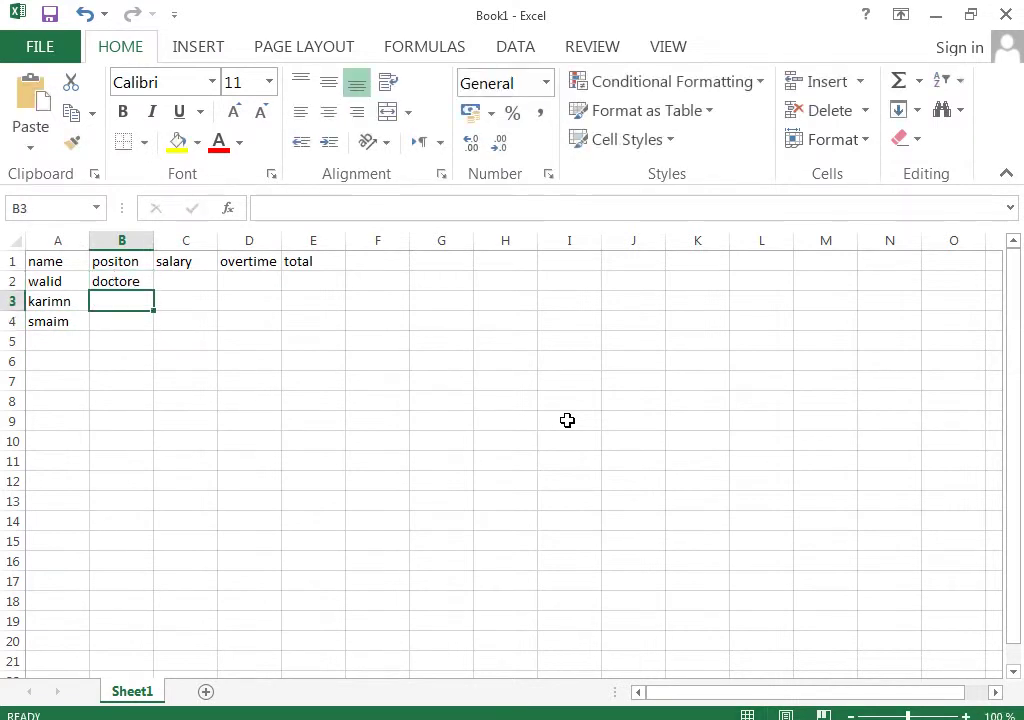
{"action": "key", "text": "Up"}
{"action": "type", "text": "doc"}
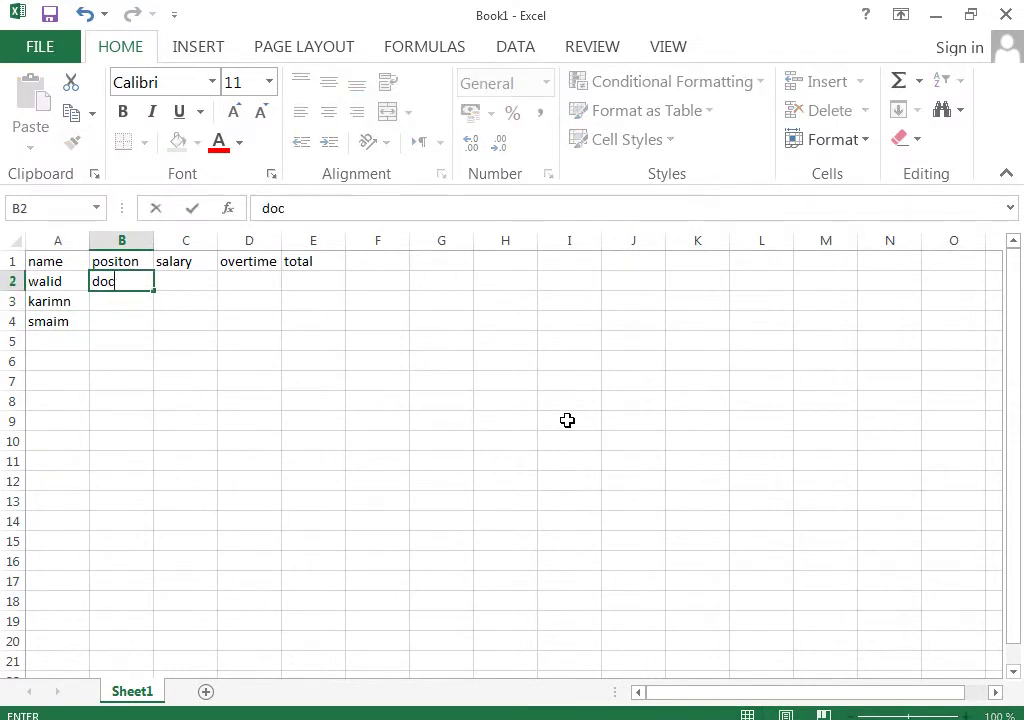
{"action": "type", "text": "tor"}
{"action": "key", "text": "Return"}
Enter the positions engineer and doctor for the other two employees in cells B3 and B4
{"action": "type", "text": "engineer"}
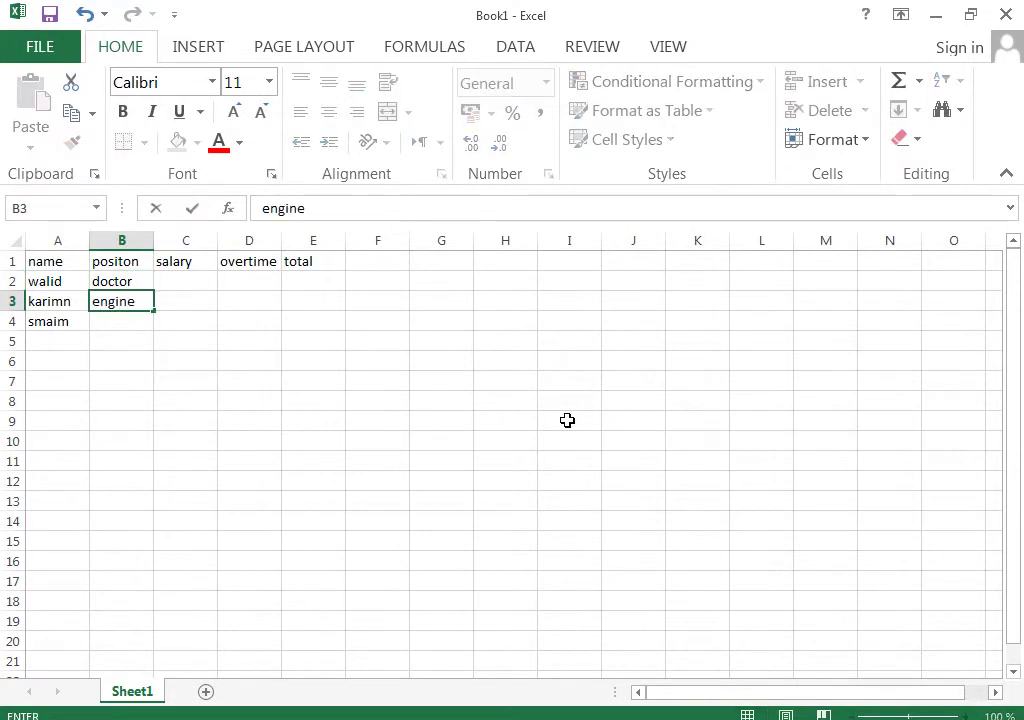
{"action": "key", "text": "Return"}
{"action": "type", "text": "d"}
{"action": "key", "text": "Return"}
Enter the salaries 98900 in cell C2 and 900 in cell C3
{"action": "key", "text": "Right"}
{"action": "key", "text": "Up"}
{"action": "key", "text": "Up"}
{"action": "key", "text": "Up"}
{"action": "key", "text": "Up"}
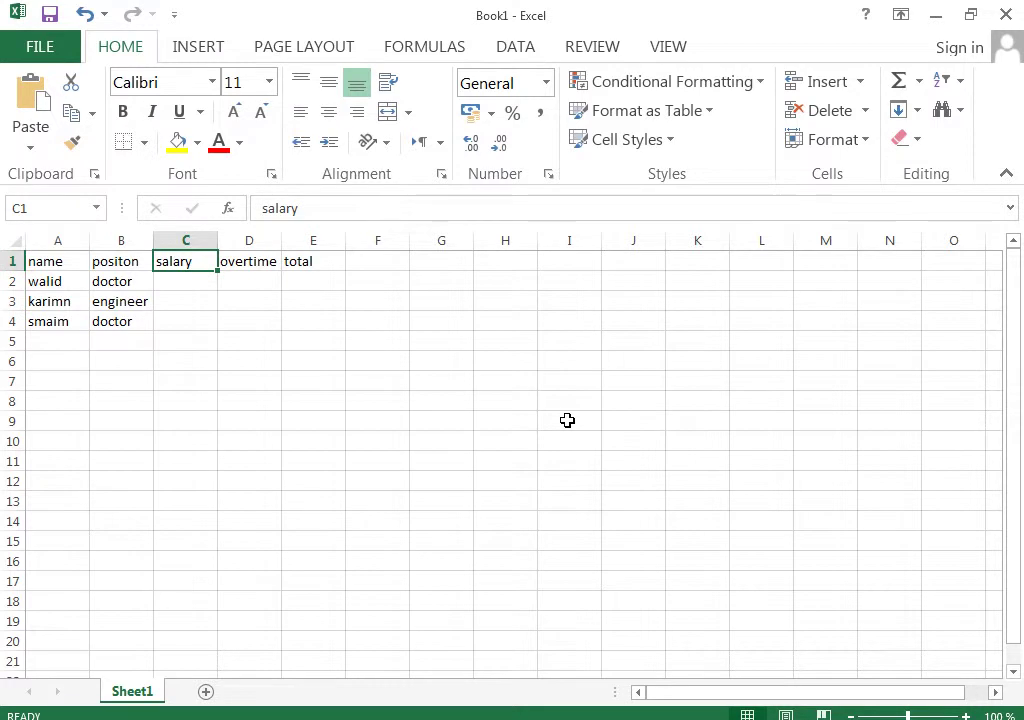
{"action": "key", "text": "Down"}
{"action": "type", "text": "98900"}
{"action": "key", "text": "Return"}
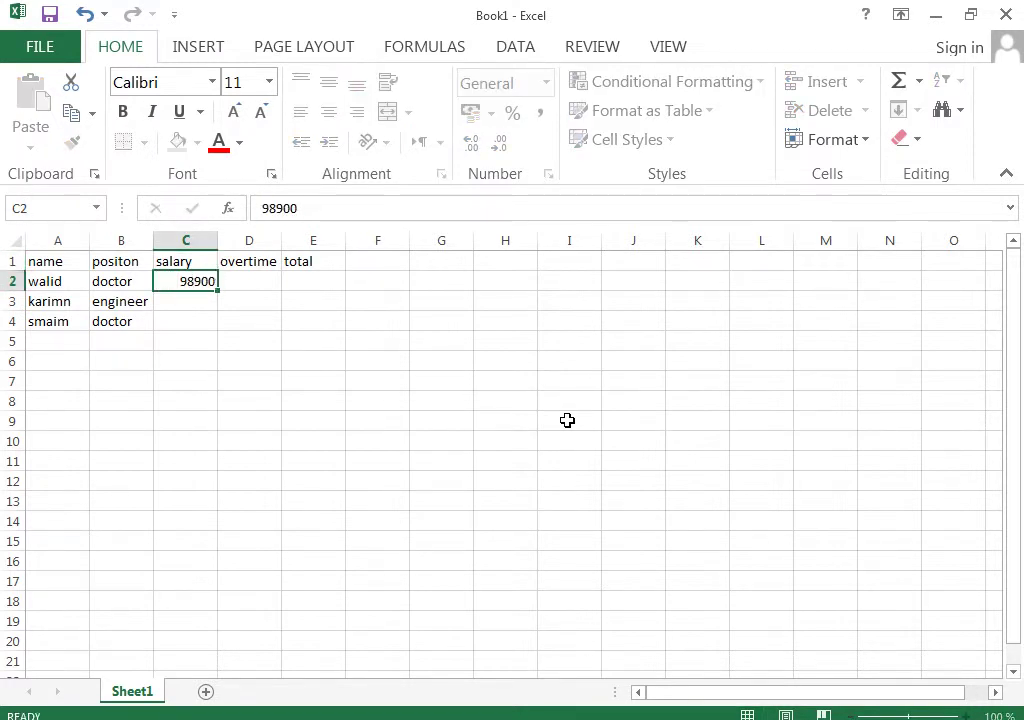
{"action": "type", "text": "900"}
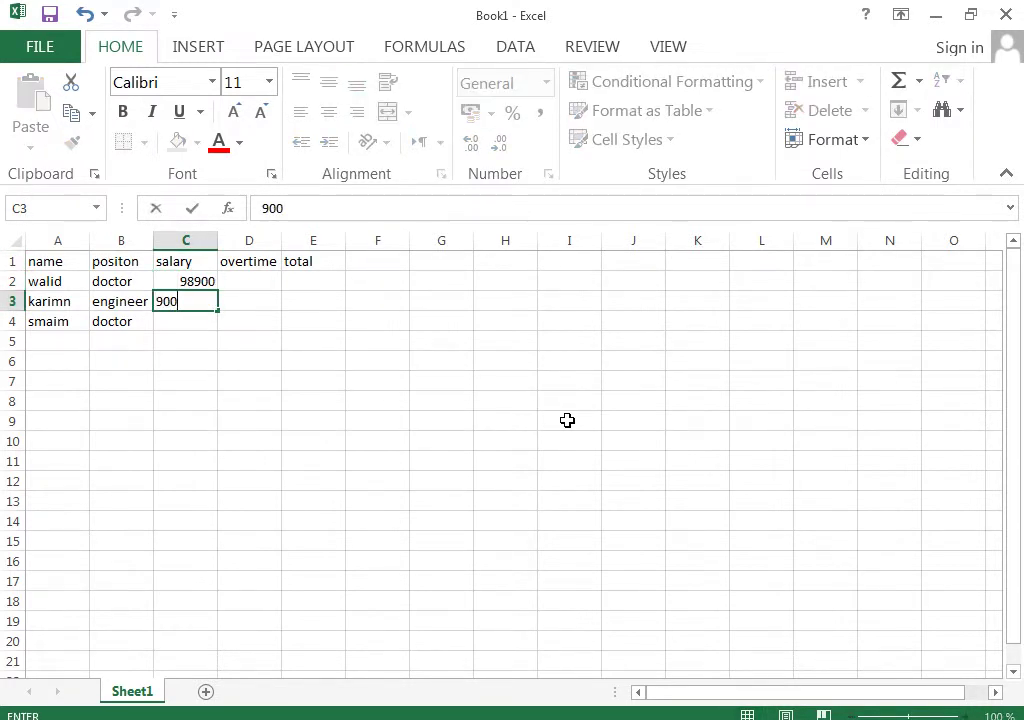
{"action": "key", "text": "Return"}
Enter 12 as the first employee's overtime in cell D2
{"action": "key", "text": "Right"}
{"action": "key", "text": "Up"}
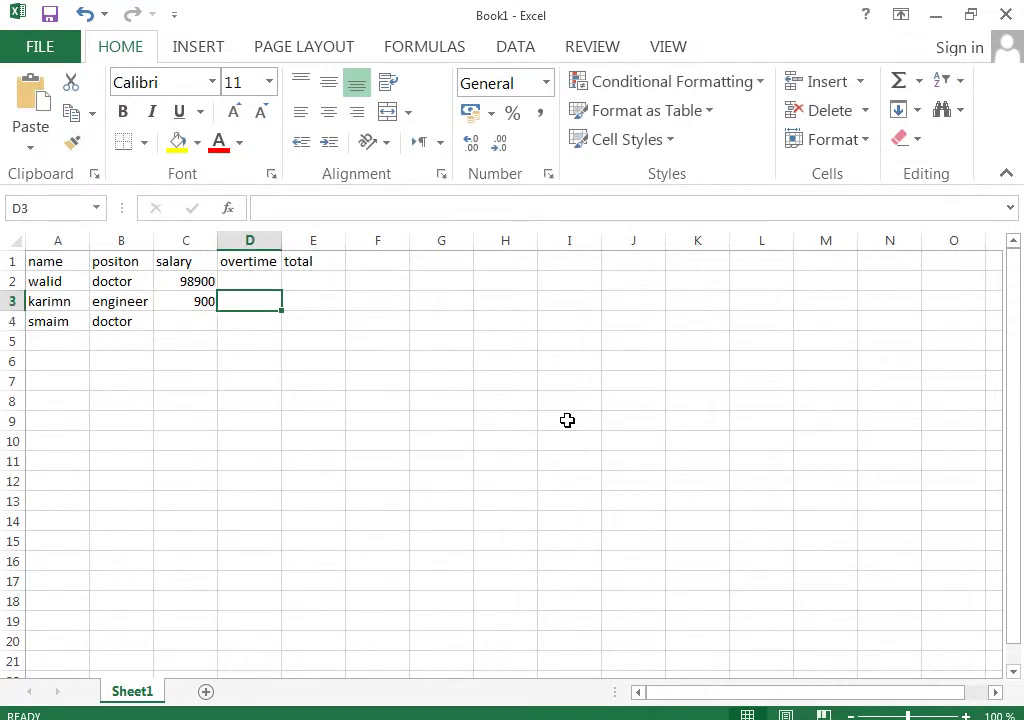
{"action": "key", "text": "Up"}
{"action": "type", "text": "12"}
{"action": "key", "text": "Tab"}
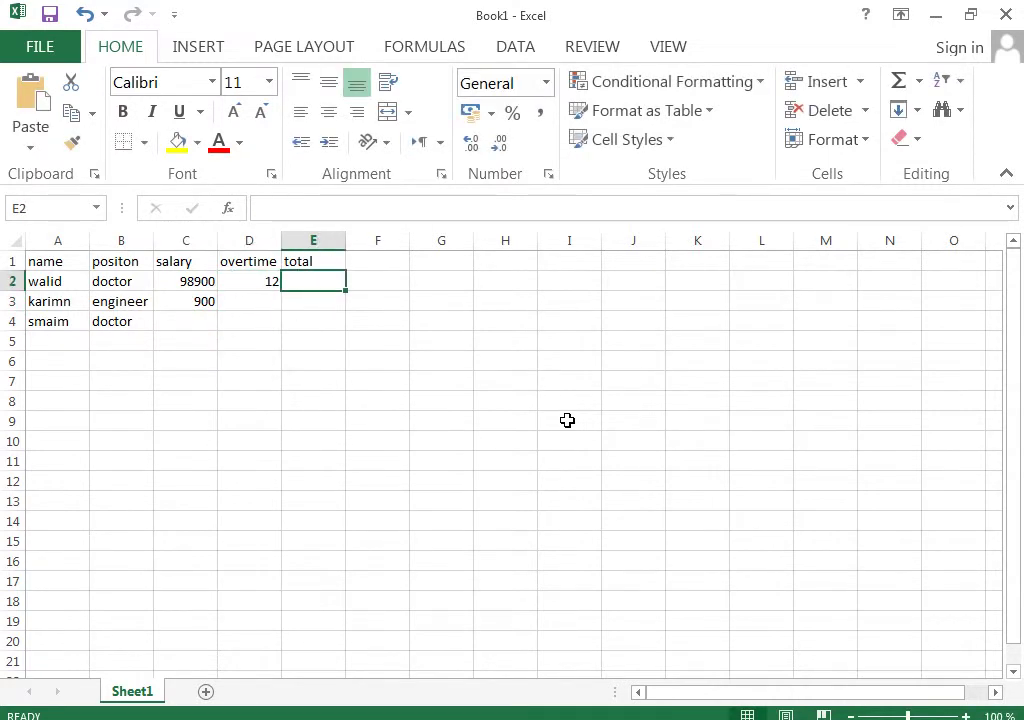
Sum the first employee's salary and overtime in cell E2, and copy C2:E2 down through row 4
{"action": "key", "text": "alt+equal"}
{"action": "key", "text": "Return"}
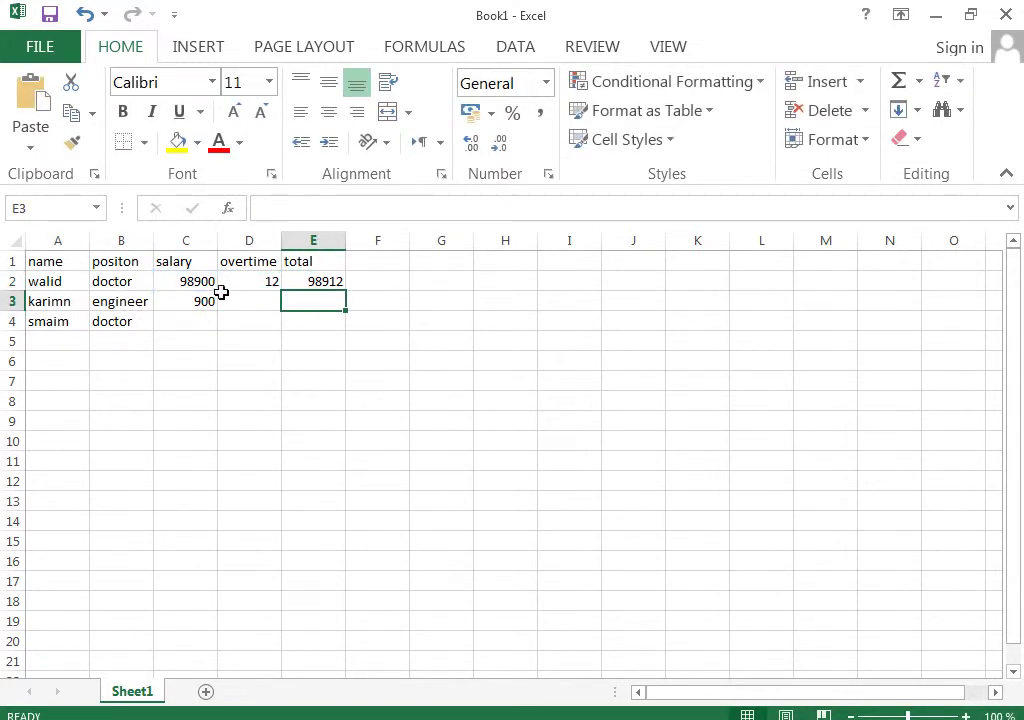
{"action": "left_click_drag", "start_coordinate": [195, 282], "coordinate": [344, 335]}
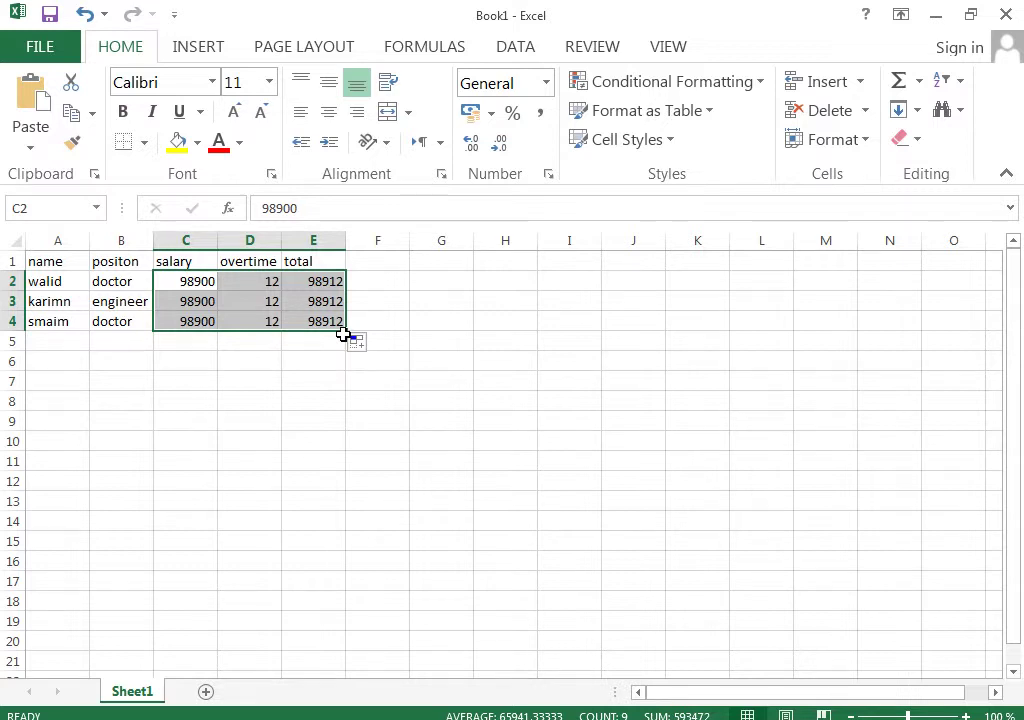
{"action": "left_click", "coordinate": [405, 342]}
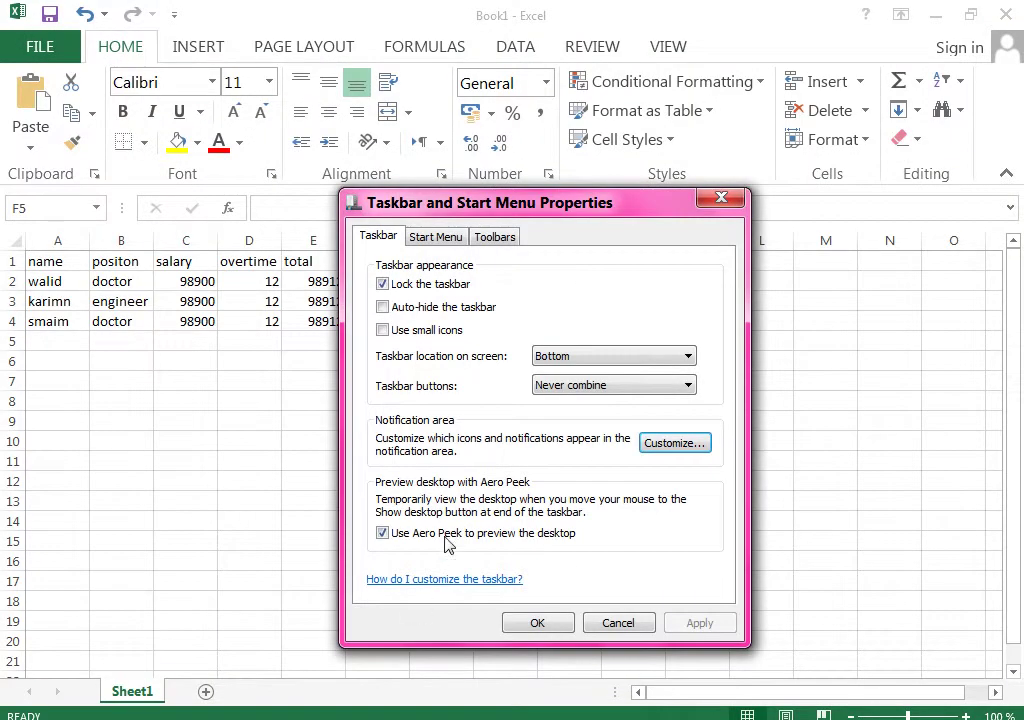
Apply the taskbar settings with Use Aero Peek to preview the desktop enabled, and peek at the desktop
{"action": "left_click", "coordinate": [448, 536]}
{"action": "left_click", "coordinate": [690, 622]}
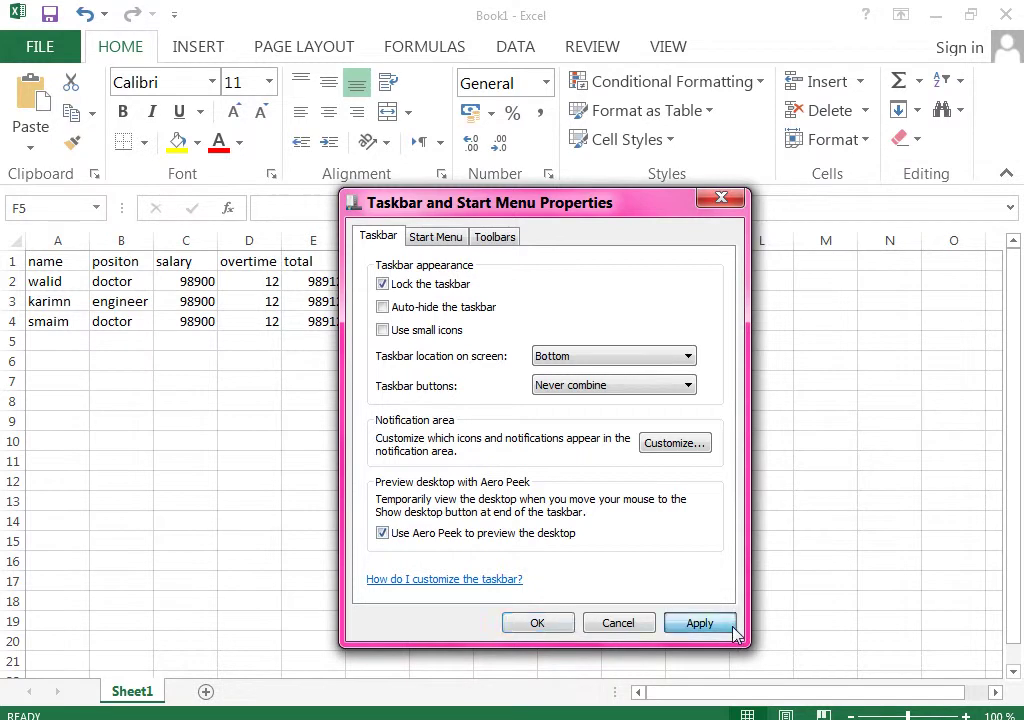
{"action": "mouse_move", "coordinate": [1018, 712]}
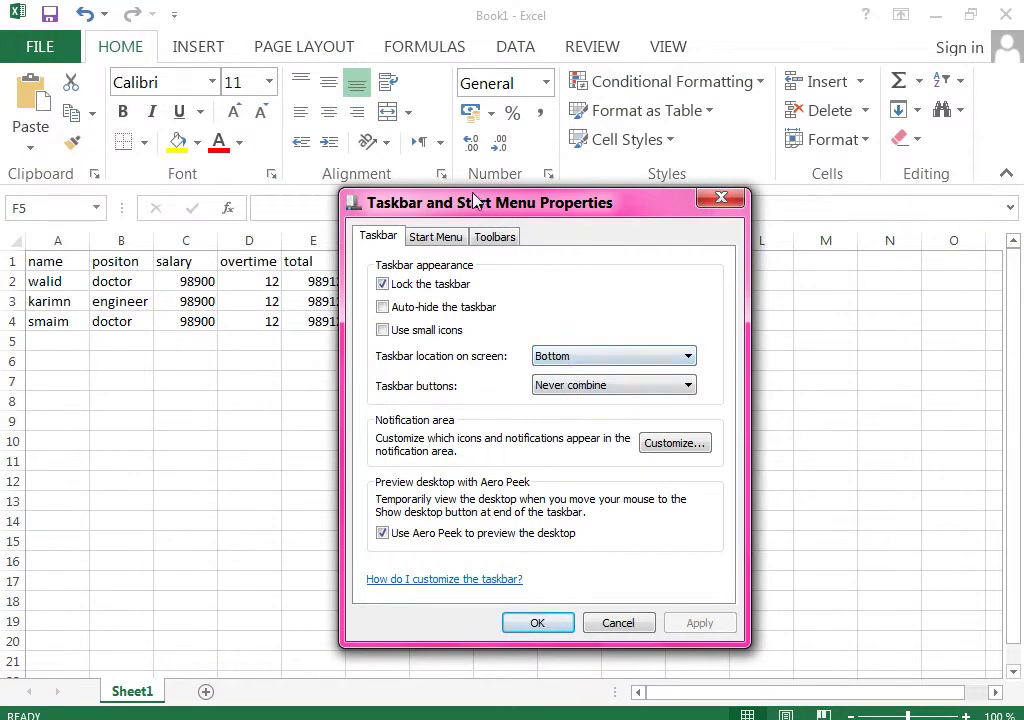
Show the Start Menu settings in the taskbar properties dialog and close the Excel workbook
{"action": "left_click_drag", "start_coordinate": [475, 213], "coordinate": [472, 198]}
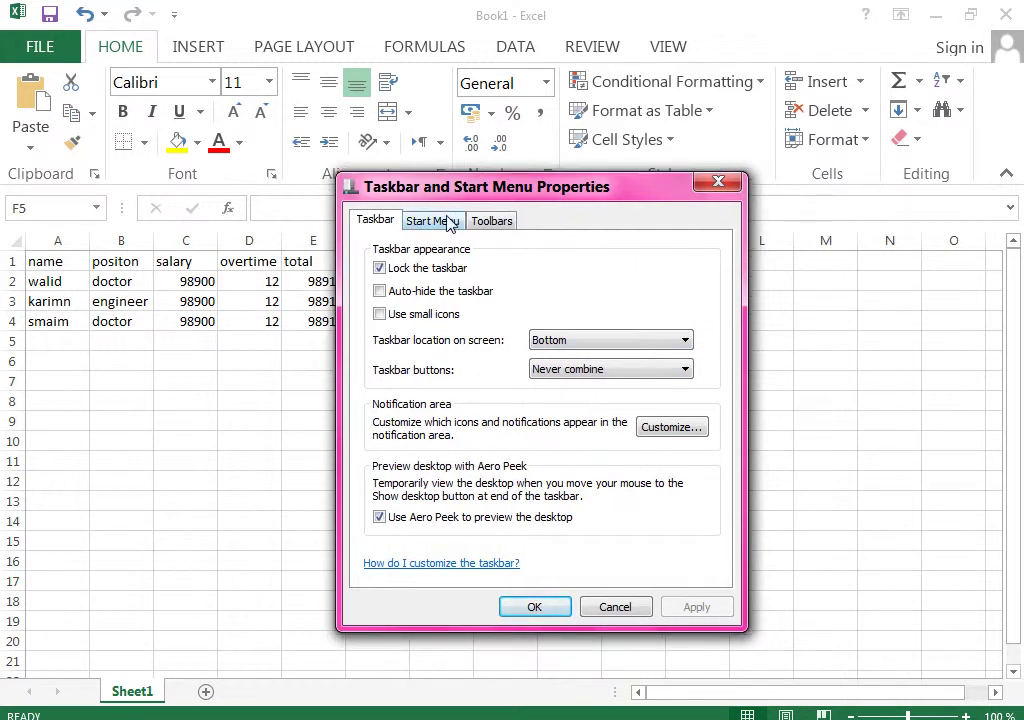
{"action": "left_click", "coordinate": [446, 221]}
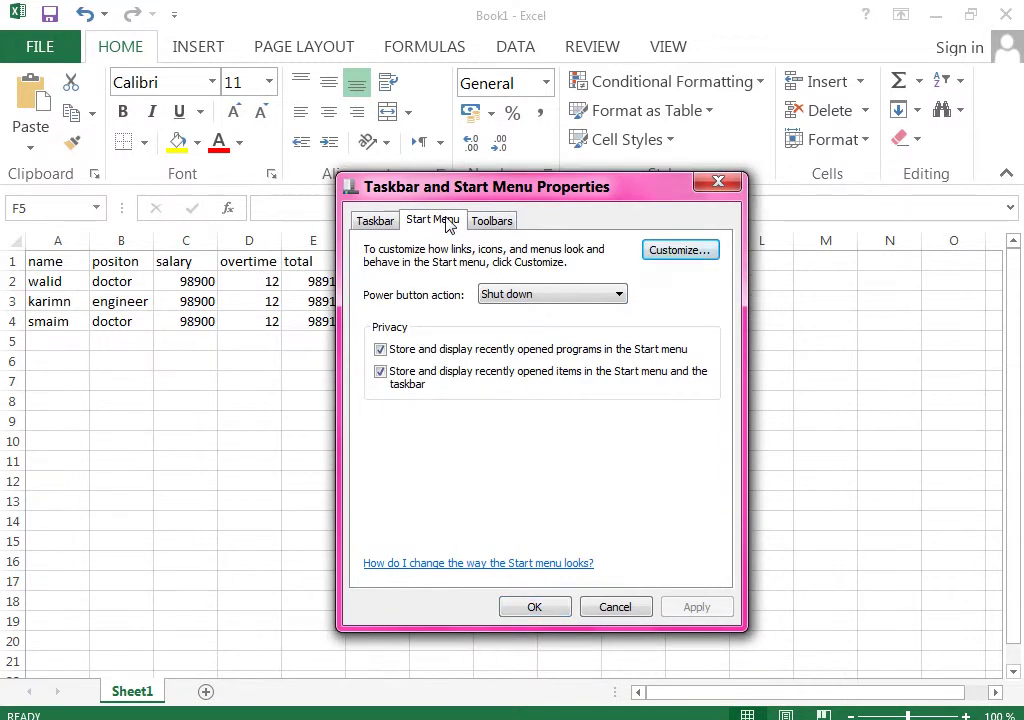
{"action": "key", "text": "super"}
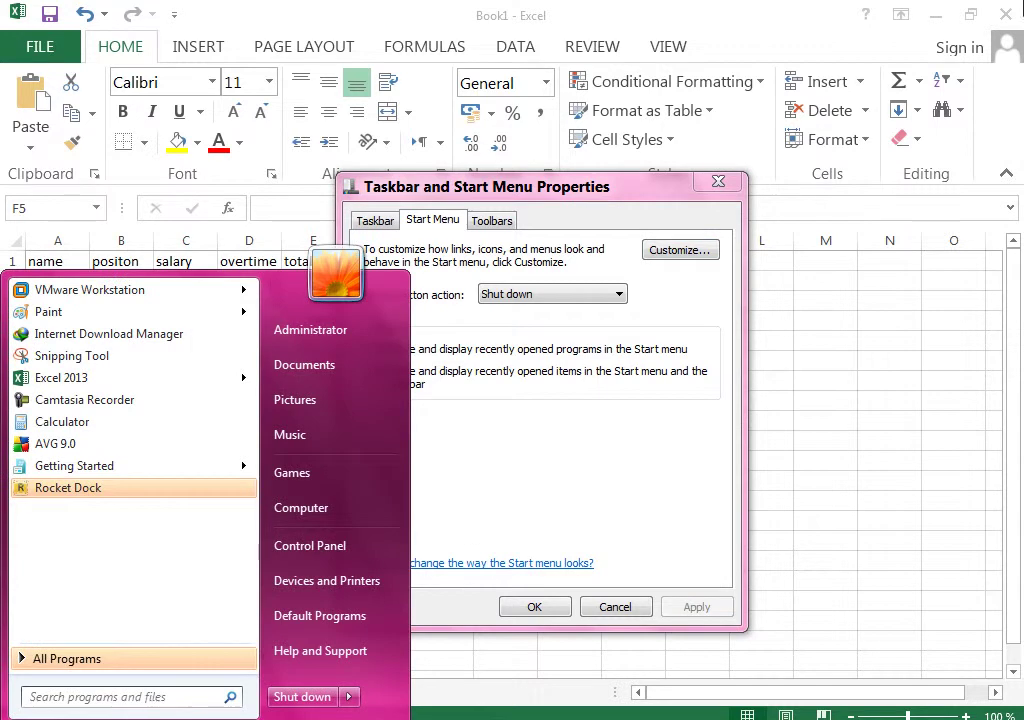
{"action": "left_click", "coordinate": [1005, 16]}
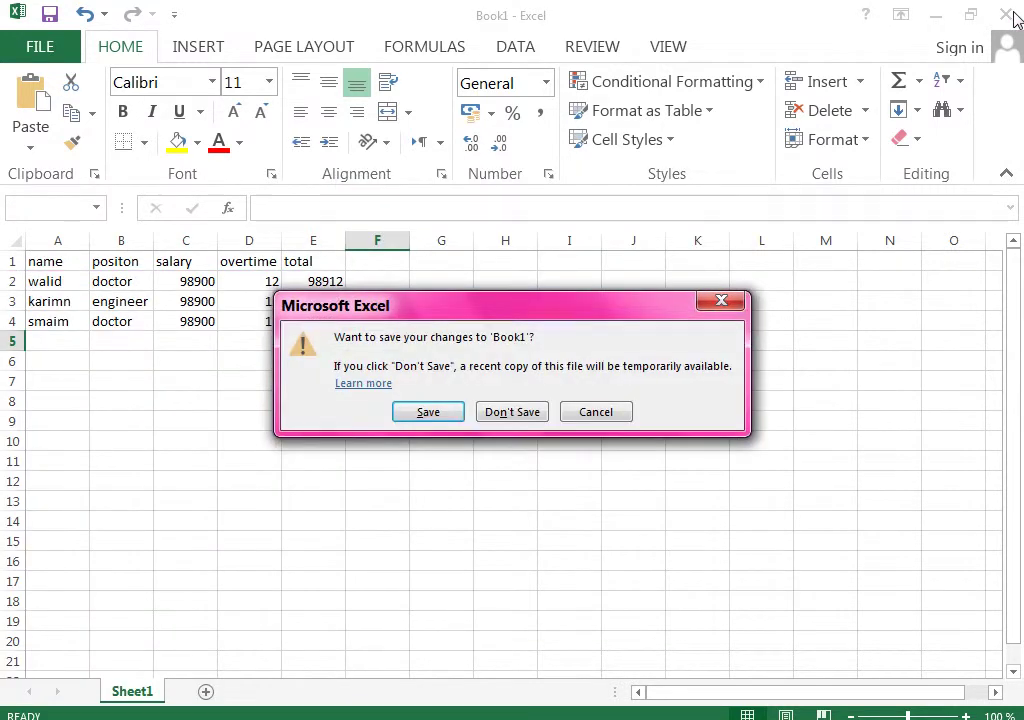
{"action": "key", "text": "Return"}
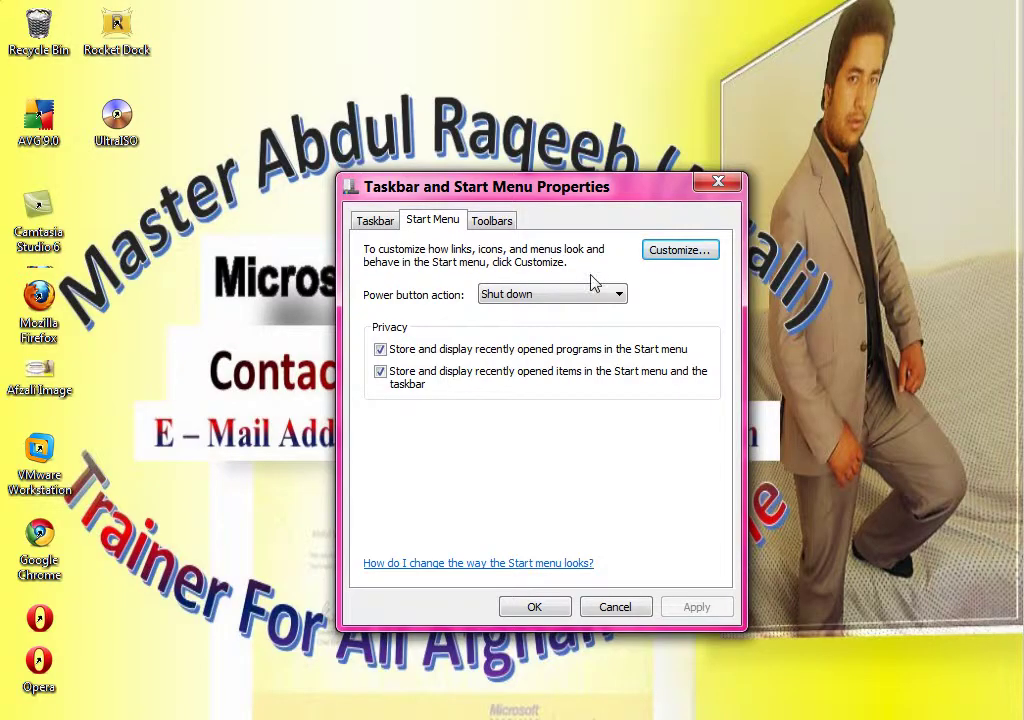
Review the Start menu's program list and the power options beside its Shut down button
{"action": "key", "text": "super"}
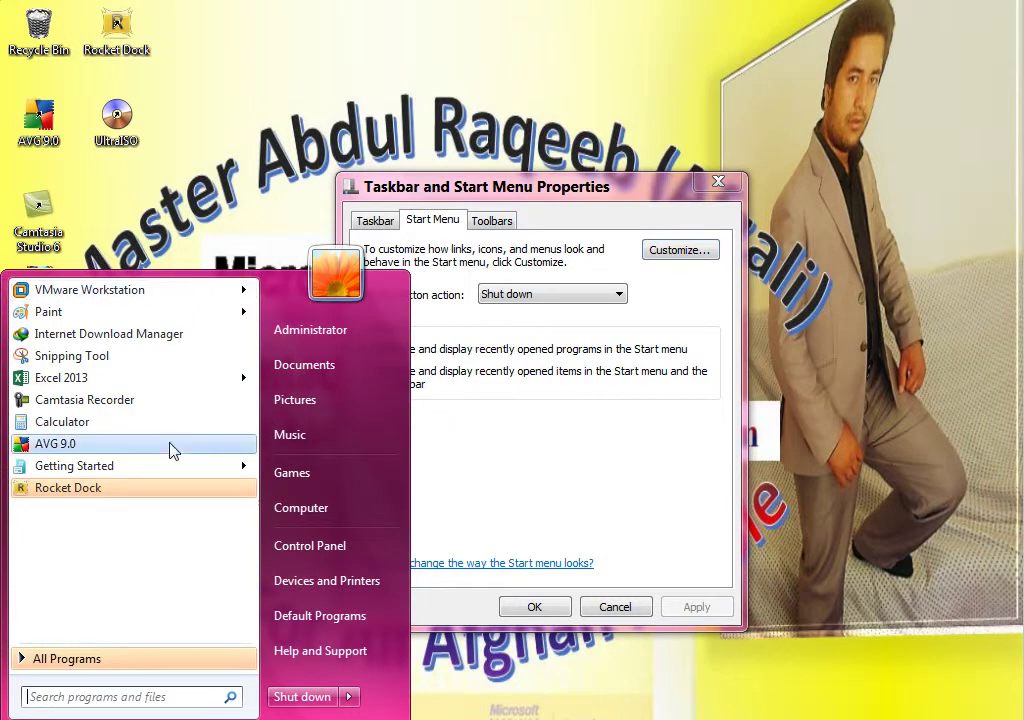
{"action": "left_click", "coordinate": [588, 226]}
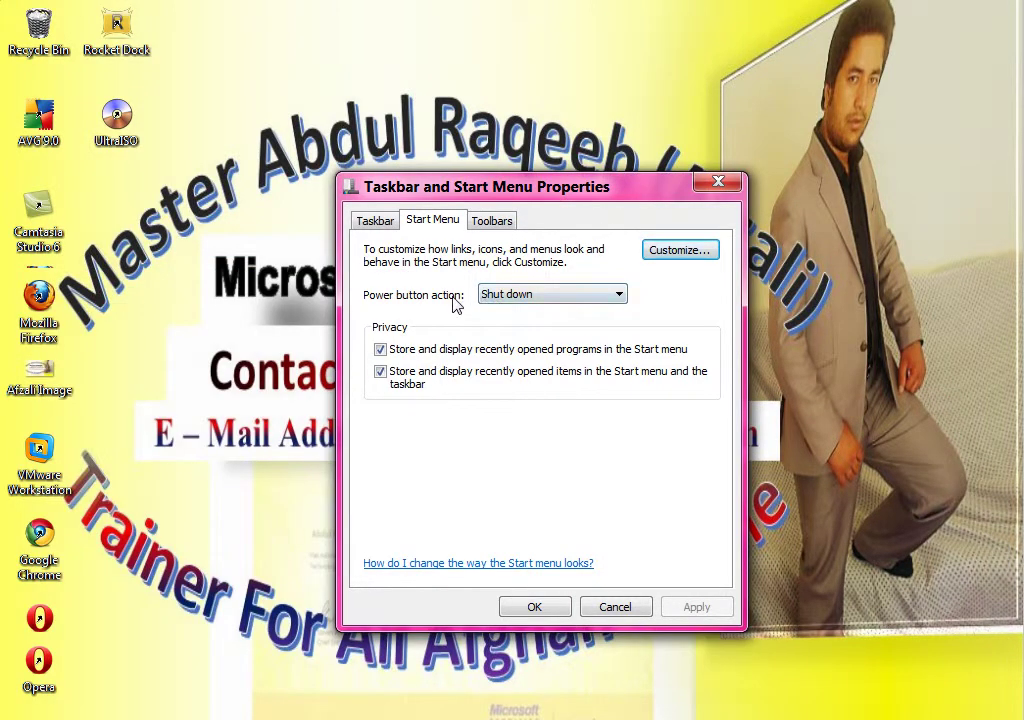
{"action": "key", "text": "super"}
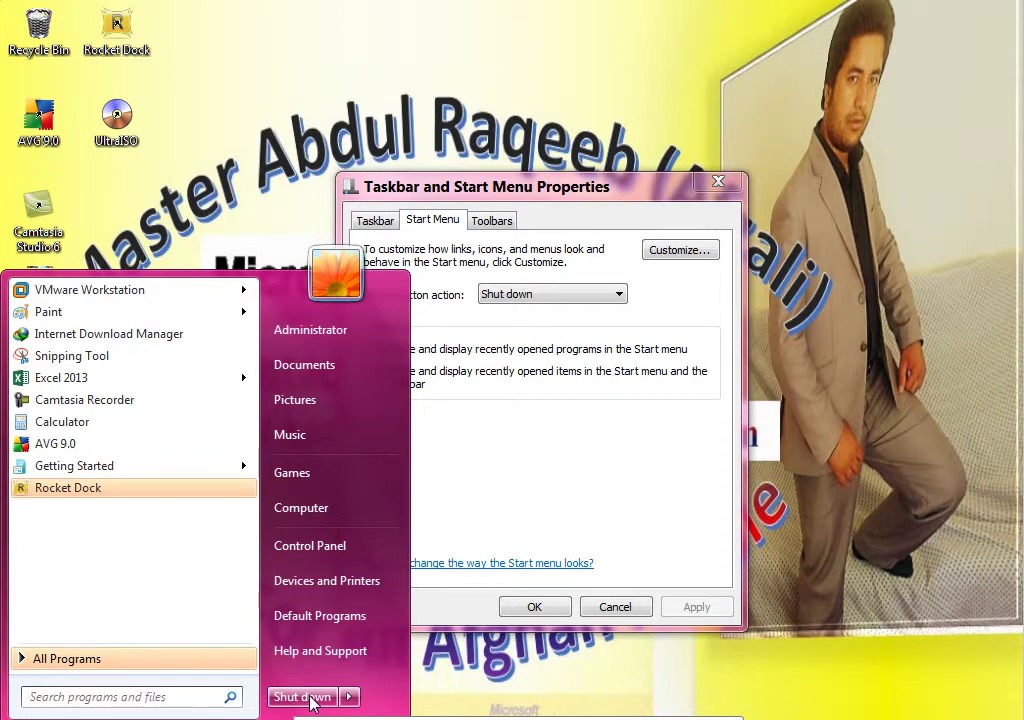
{"action": "left_click", "coordinate": [348, 697]}
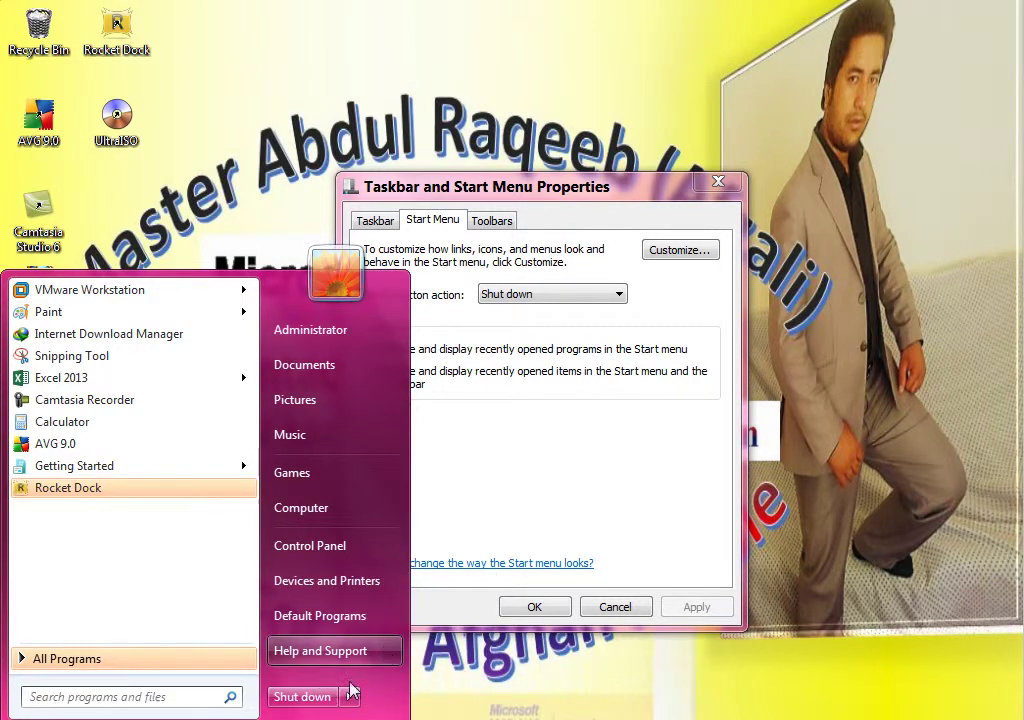
{"action": "mouse_move", "coordinate": [350, 698]}
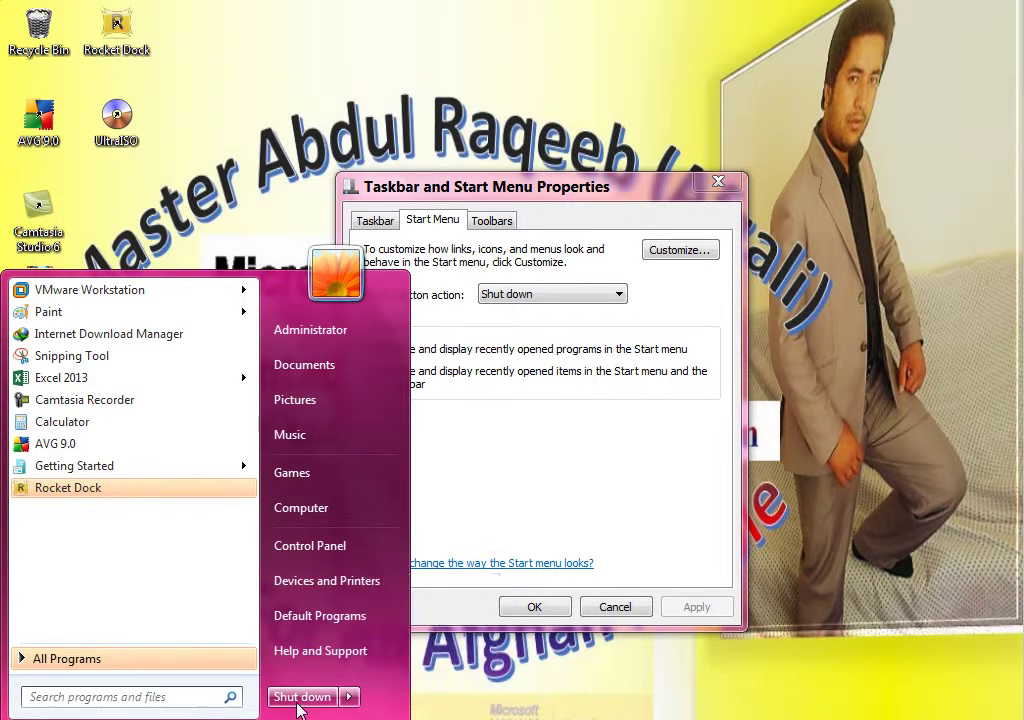
Set the power button action to Sleep, apply it, and check the power button in the Start menu
{"action": "left_click", "coordinate": [510, 294]}
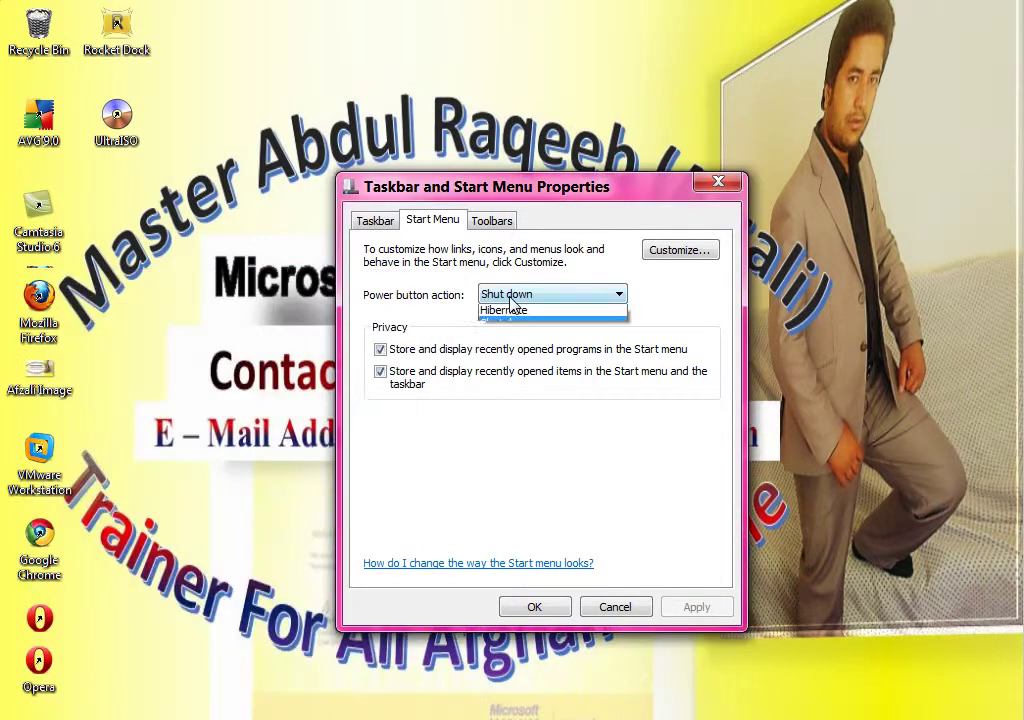
{"action": "left_click", "coordinate": [515, 364]}
{"action": "left_click", "coordinate": [708, 606]}
{"action": "key", "text": "super"}
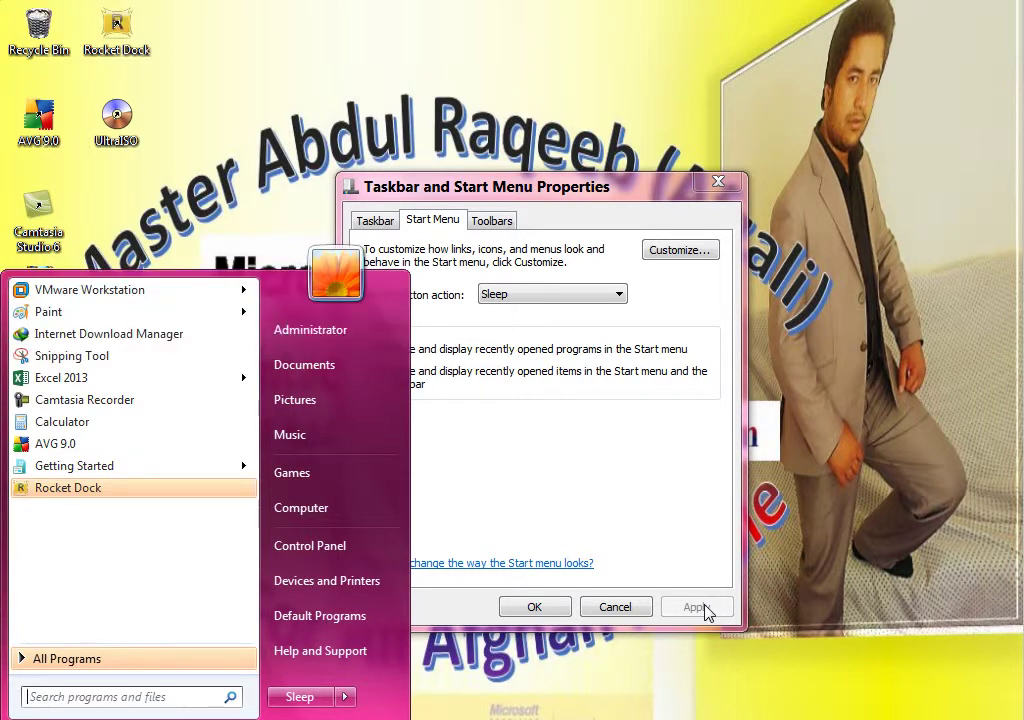
Set the power button action to Restart, apply it, and check the power button in the Start menu
{"action": "left_click", "coordinate": [539, 294]}
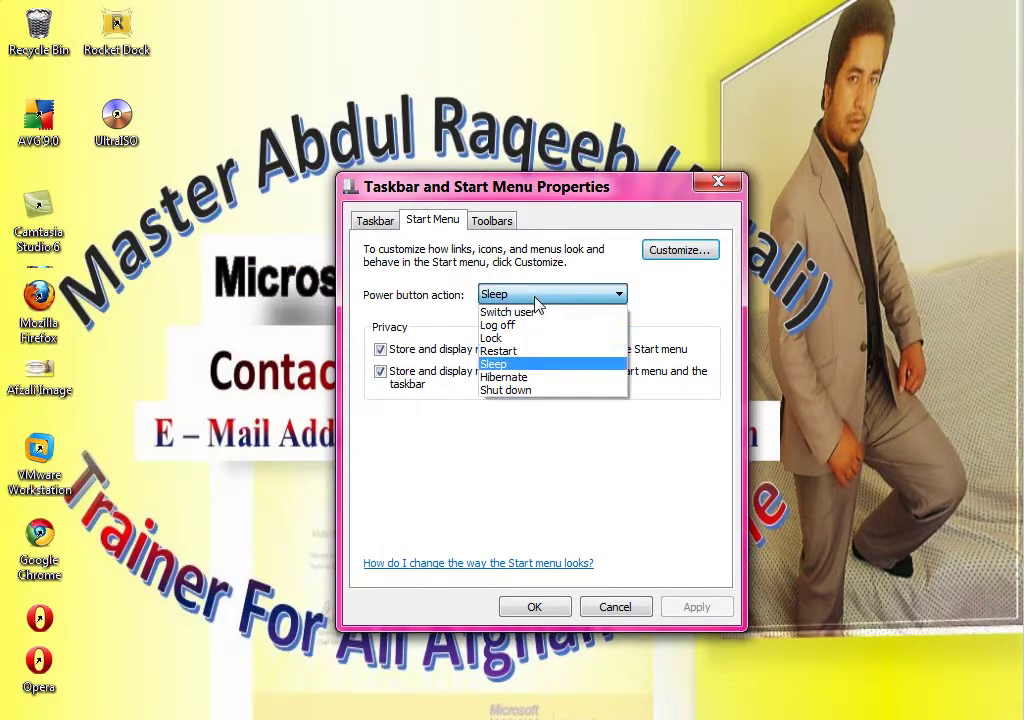
{"action": "left_click", "coordinate": [535, 351]}
{"action": "left_click", "coordinate": [712, 610]}
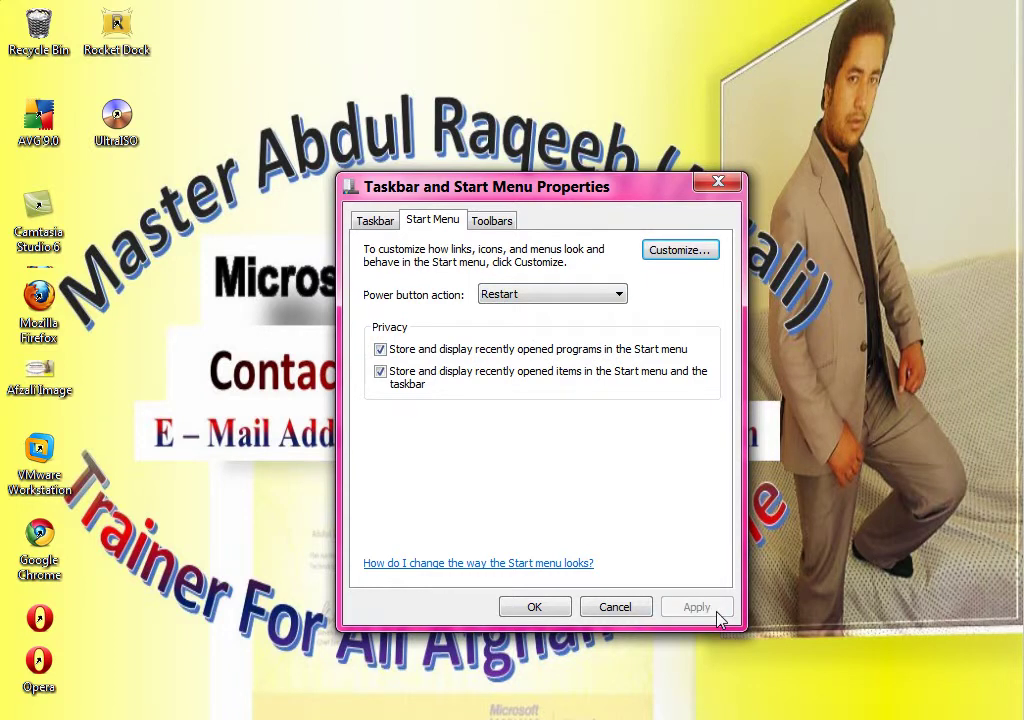
{"action": "key", "text": "super"}
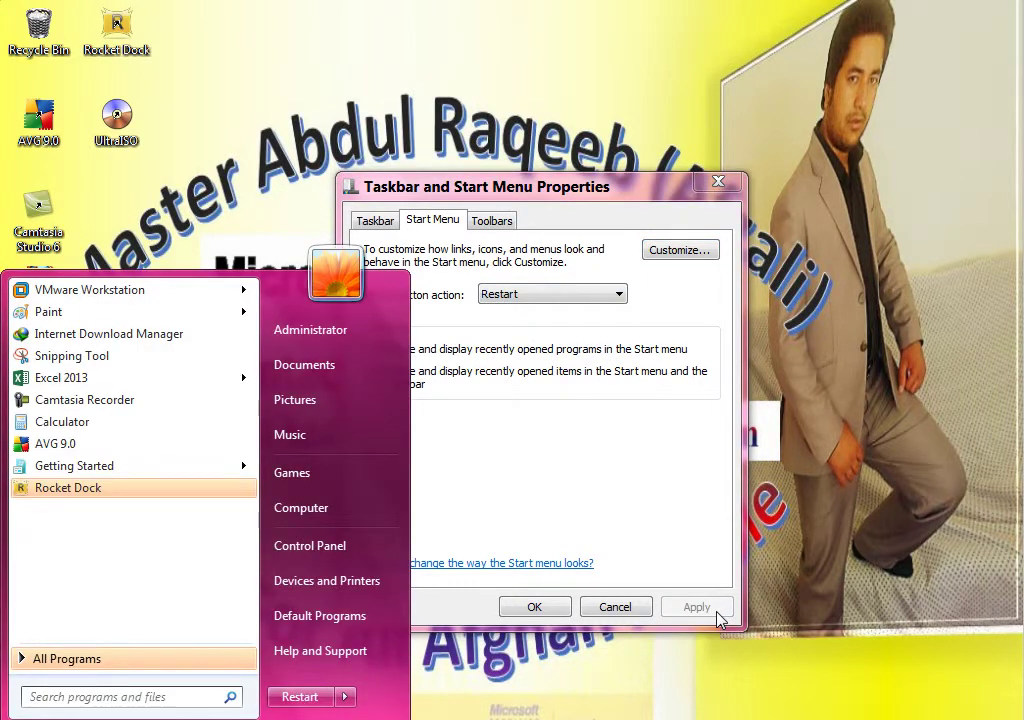
{"action": "left_click", "coordinate": [615, 484]}
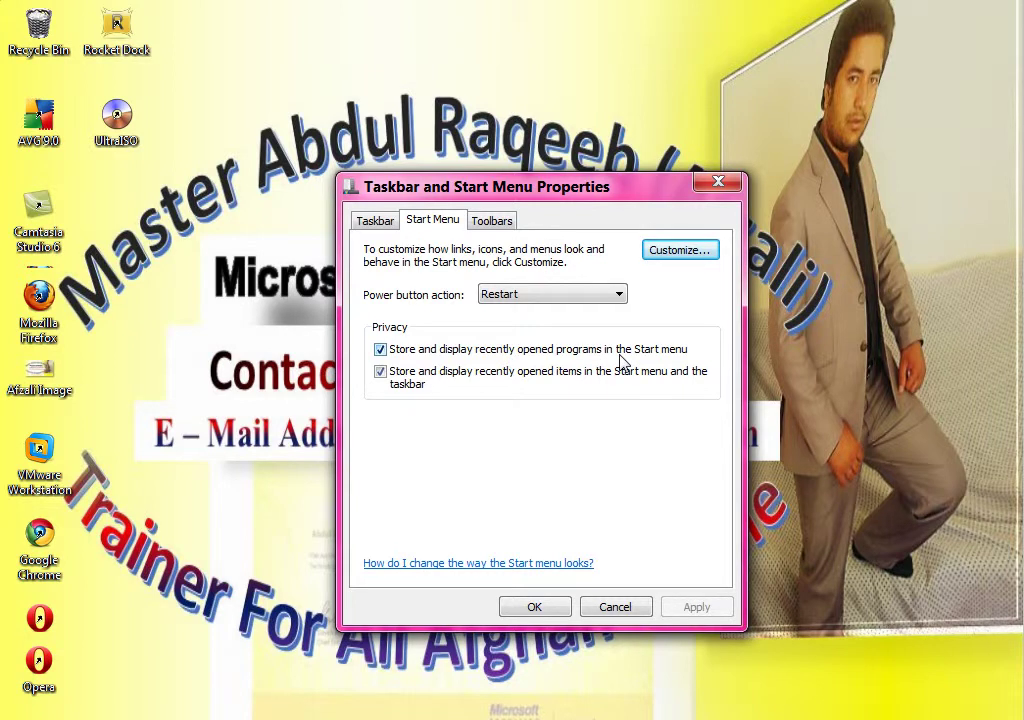
Disable Store and display recently opened programs in the Start menu, apply it, and check the Start menu's program list
{"action": "key", "text": "super"}
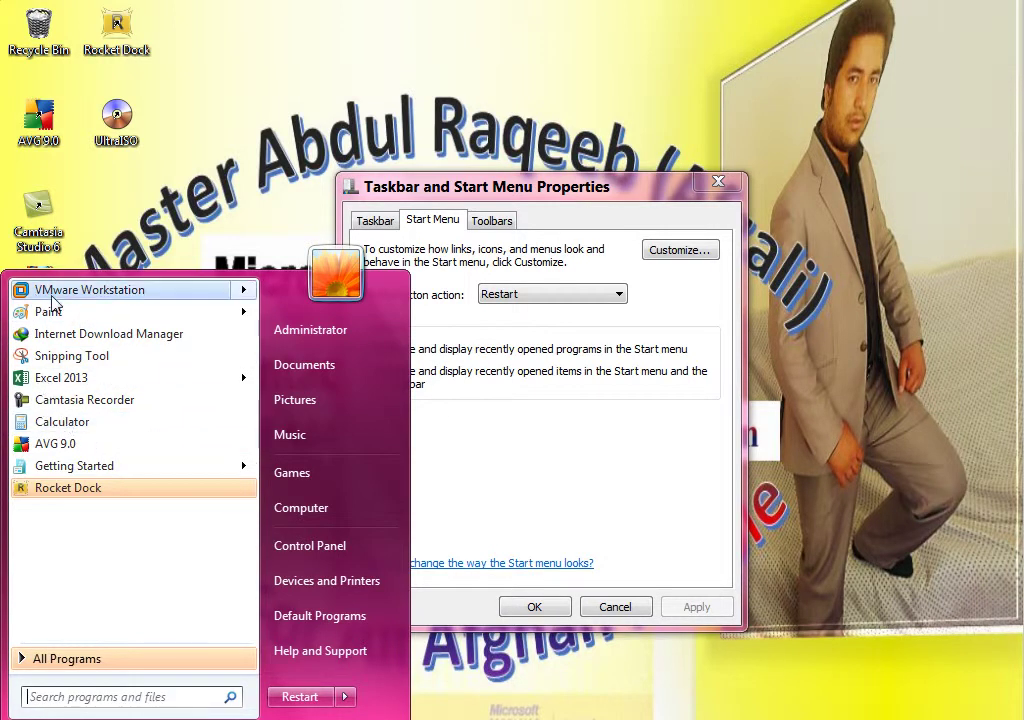
{"action": "mouse_move", "coordinate": [52, 298]}
{"action": "left_click", "coordinate": [519, 355]}
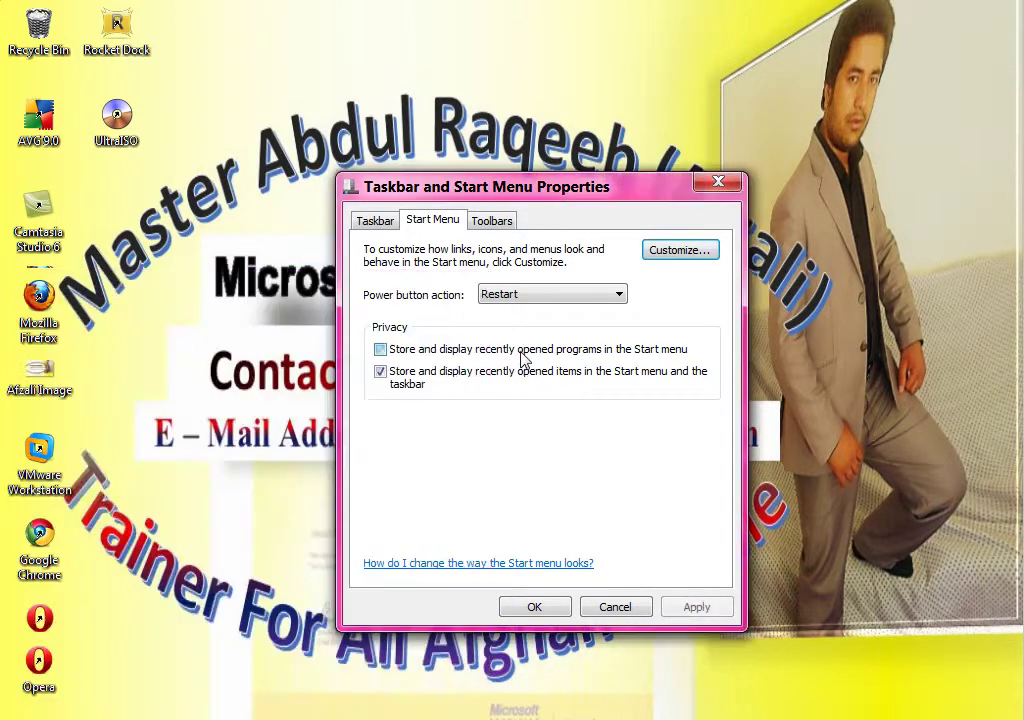
{"action": "left_click", "coordinate": [519, 350]}
{"action": "left_click", "coordinate": [722, 610]}
{"action": "key", "text": "super"}
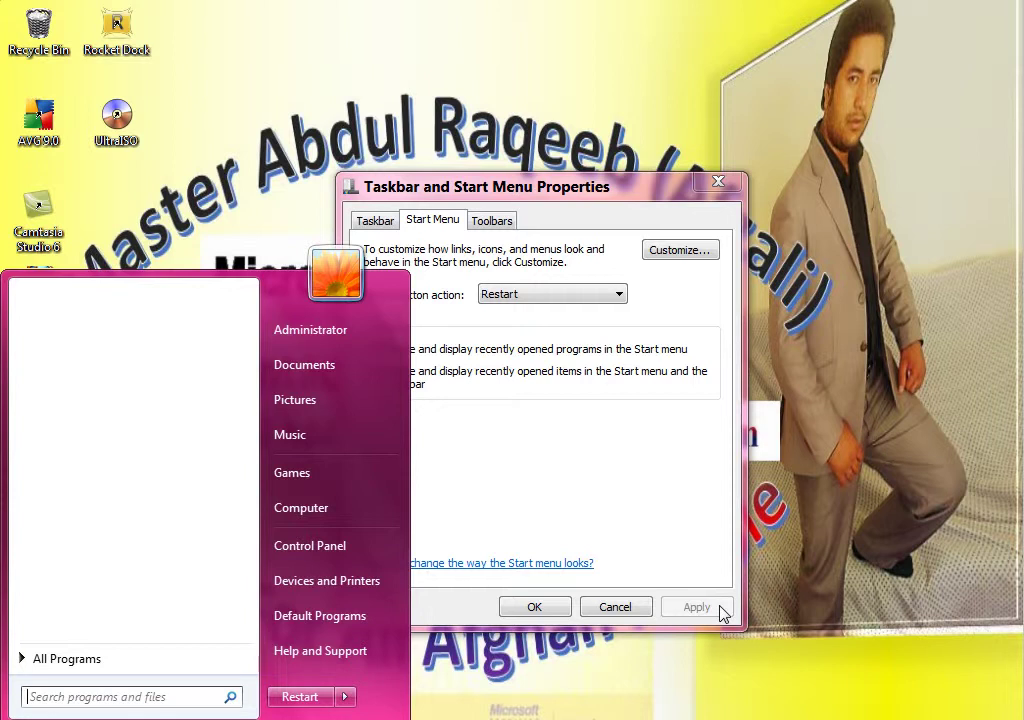
{"action": "left_click", "coordinate": [592, 489]}
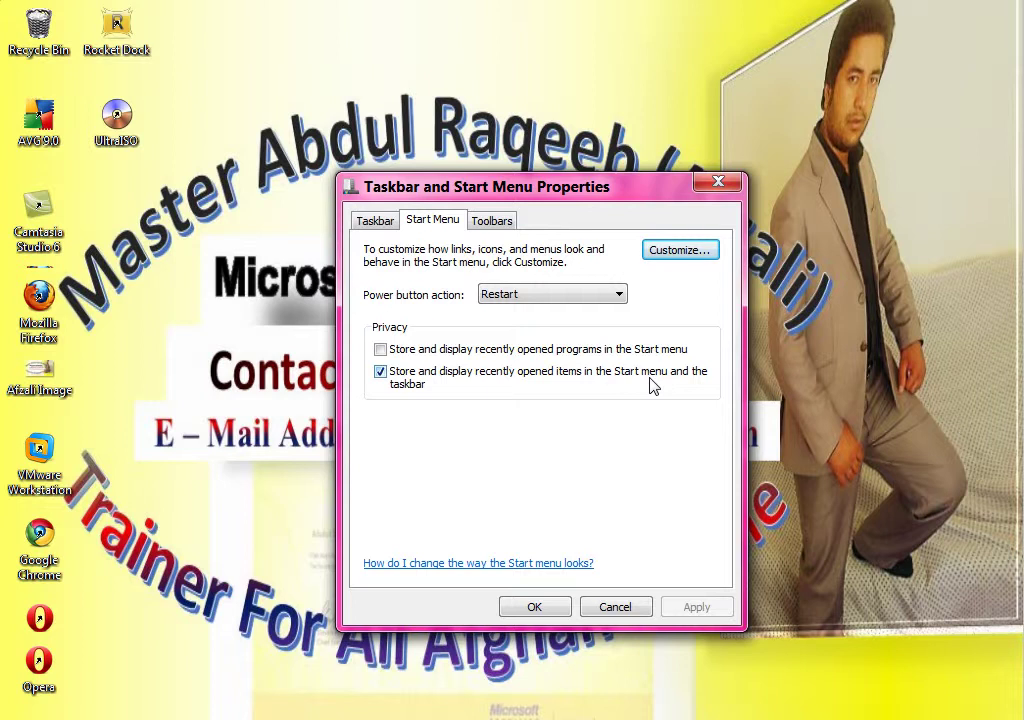
Refresh the desktop behind the properties dialog
{"action": "right_click", "coordinate": [599, 75]}
{"action": "left_click", "coordinate": [622, 133]}
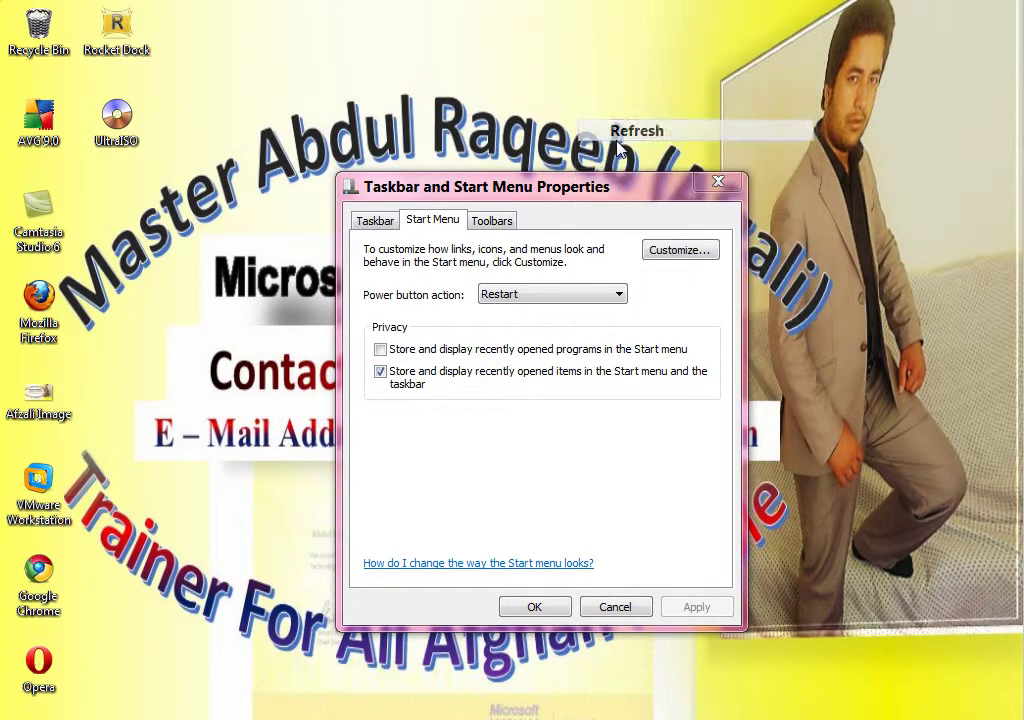
Enable Recent Items in the Start menu customization options, confirm and apply the change
{"action": "left_click", "coordinate": [670, 254]}
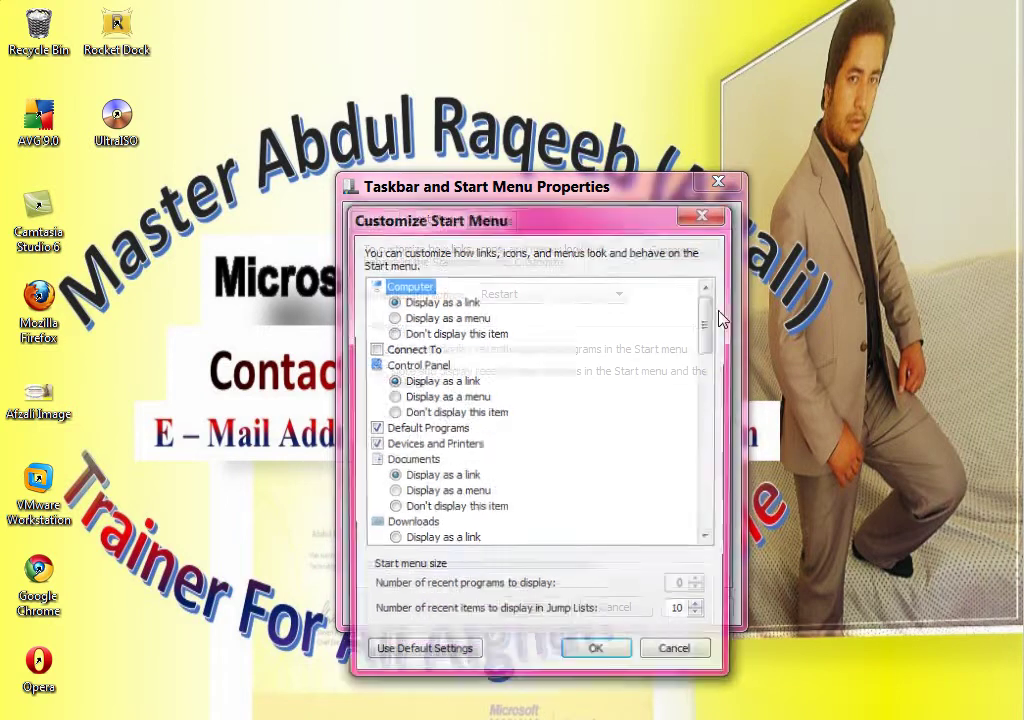
{"action": "left_click_drag", "start_coordinate": [711, 343], "coordinate": [713, 458]}
{"action": "left_click", "coordinate": [374, 461]}
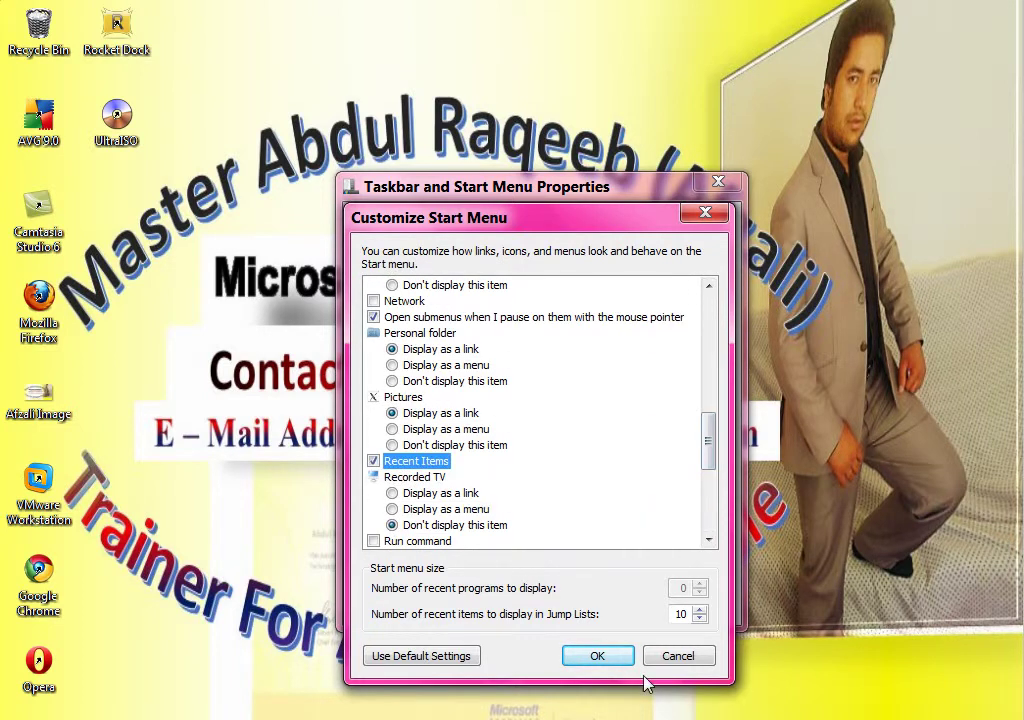
{"action": "left_click", "coordinate": [597, 656]}
{"action": "left_click", "coordinate": [696, 607]}
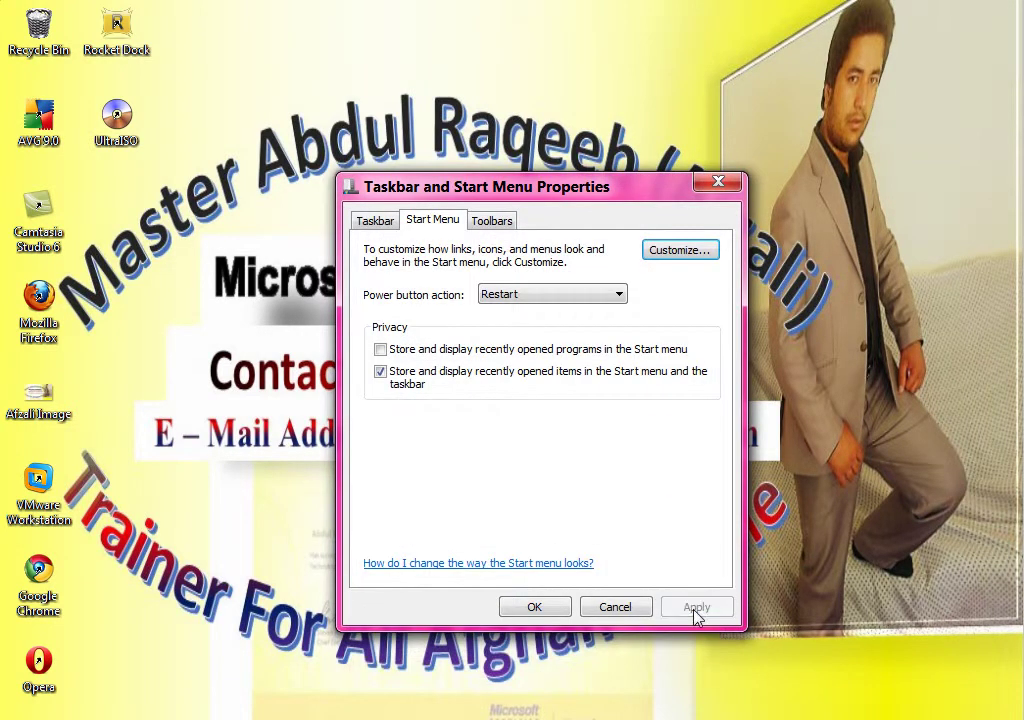
Check the Recent Items list in the Start menu
{"action": "key", "text": "super"}
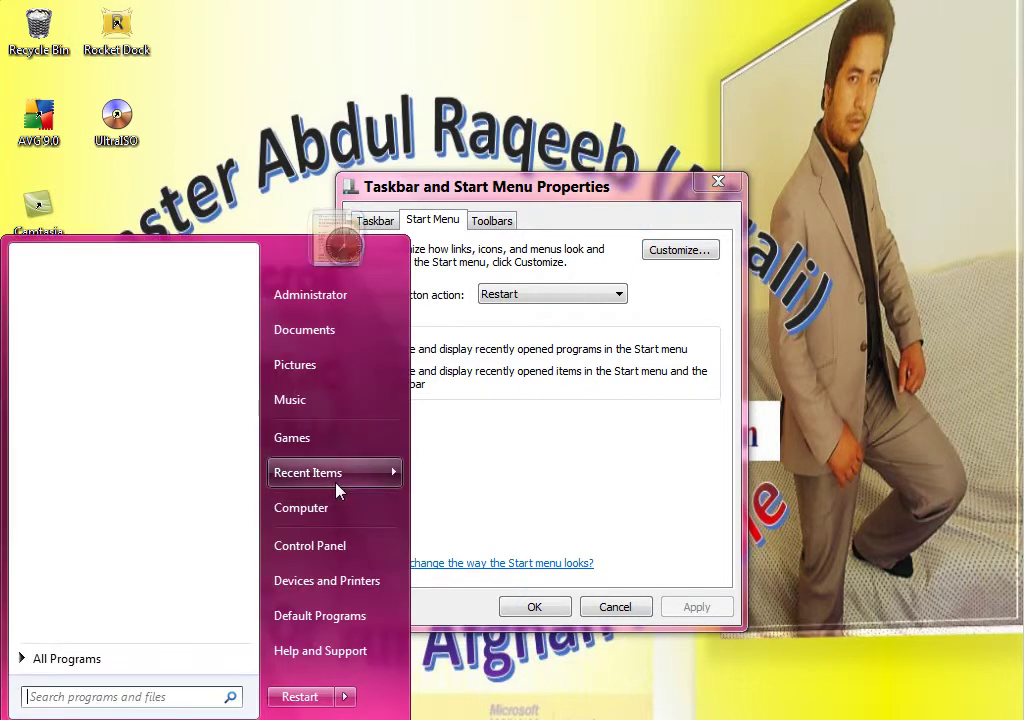
{"action": "mouse_move", "coordinate": [338, 490]}
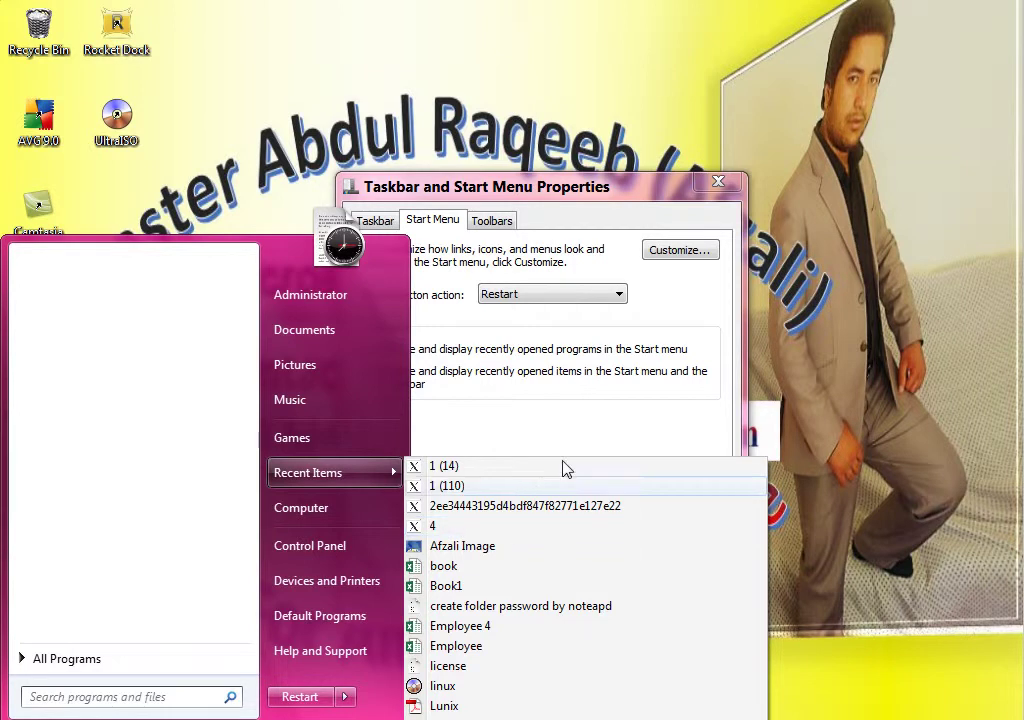
{"action": "left_click", "coordinate": [599, 448]}
Launch Paint through the Run dialog with the command mspaint
{"action": "key", "text": "super+r"}
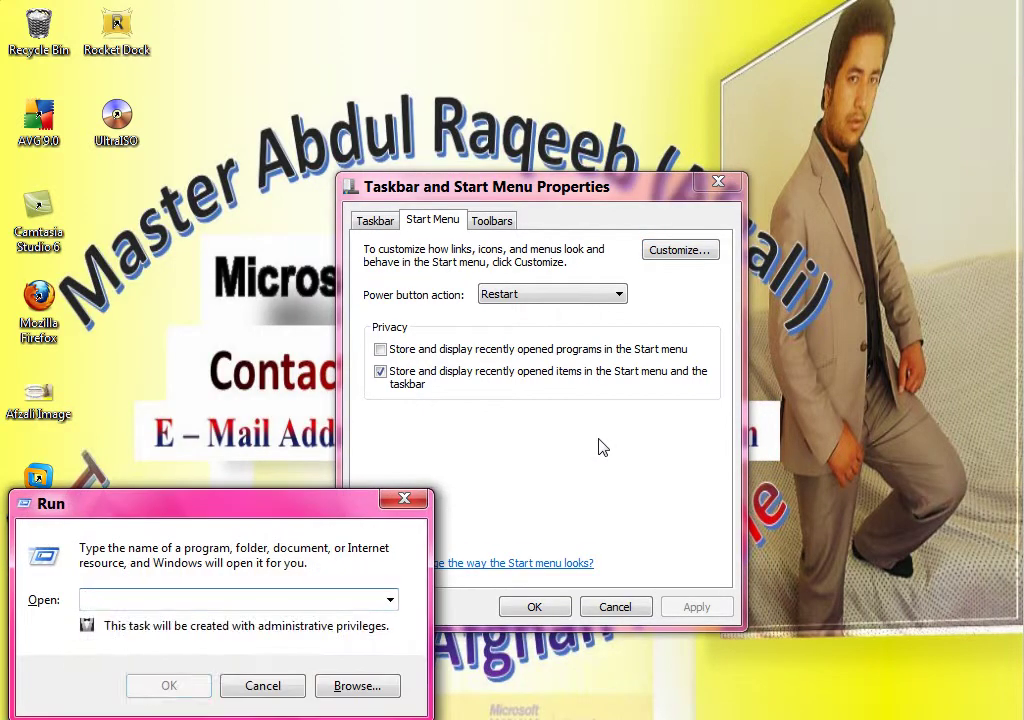
{"action": "type", "text": "mspain"}
{"action": "key", "text": "Return"}
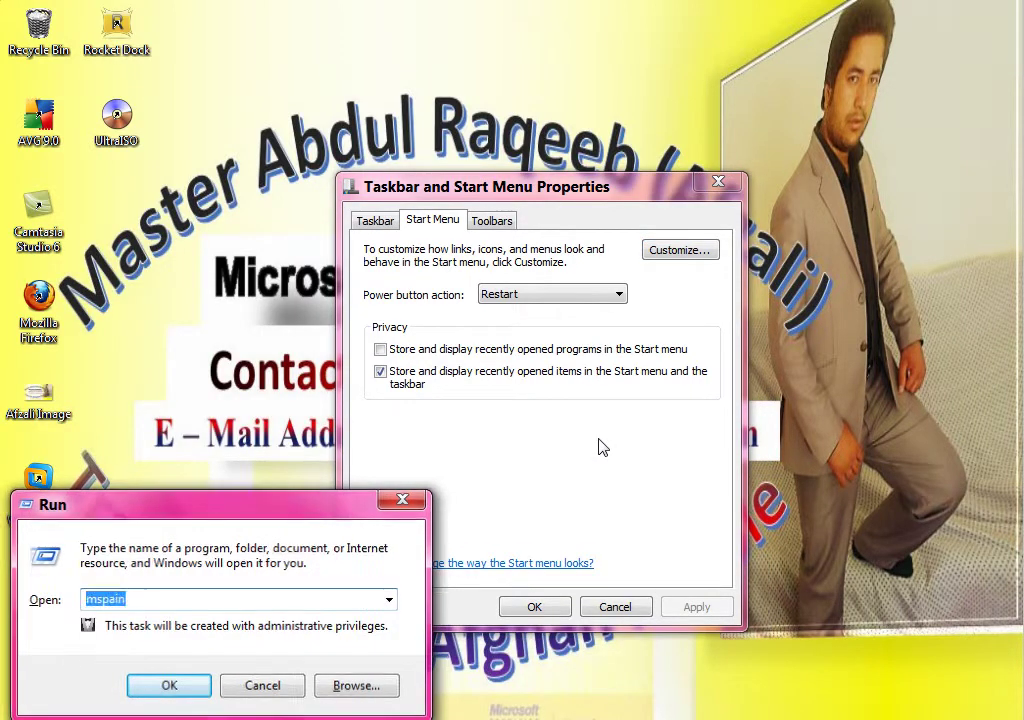
{"action": "key", "text": "Return"}
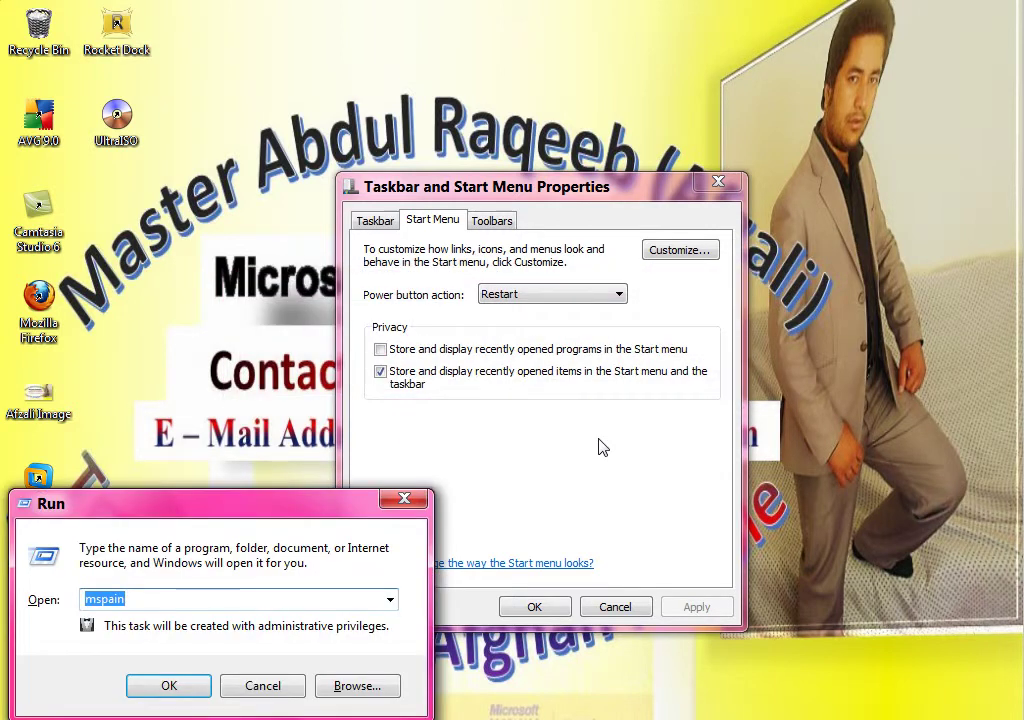
{"action": "type", "text": "mspaint"}
{"action": "key", "text": "Return"}
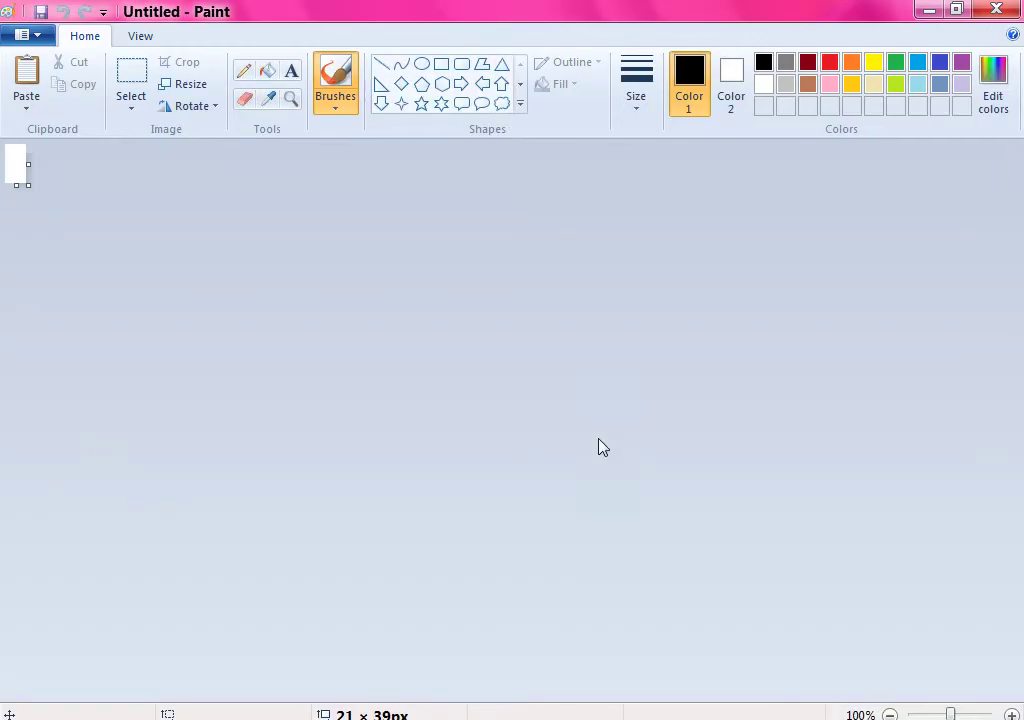
Draw a short pencil stroke on the tiny canvas and enlarge the canvas to about 726 × 597 px
{"action": "left_click", "coordinate": [245, 72]}
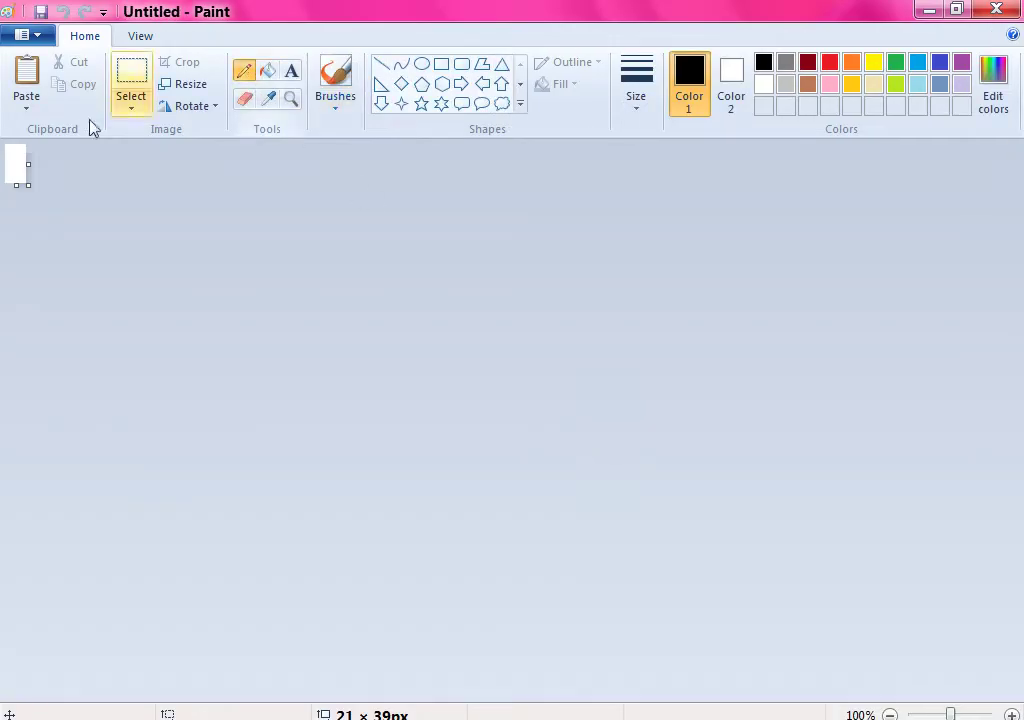
{"action": "left_click_drag", "start_coordinate": [9, 153], "coordinate": [20, 182]}
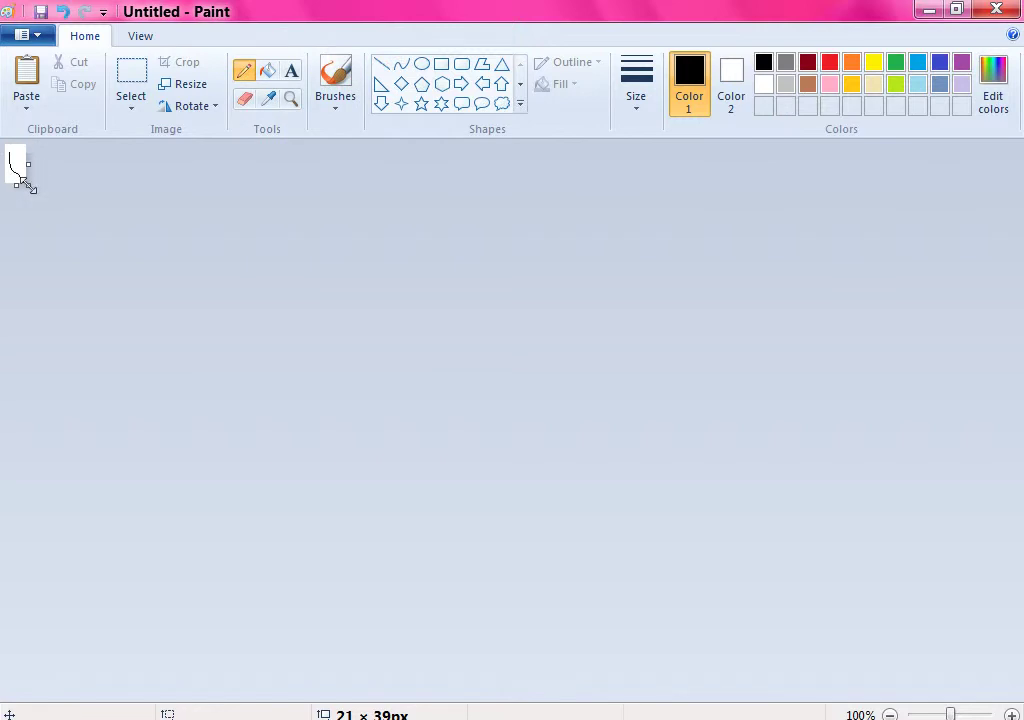
{"action": "left_click_drag", "start_coordinate": [28, 185], "coordinate": [731, 715]}
Draw a rectangle about 446 × 266 px in the middle of the canvas and place the text "Router" inside it
{"action": "left_click", "coordinate": [441, 64]}
{"action": "left_click_drag", "start_coordinate": [192, 289], "coordinate": [639, 555]}
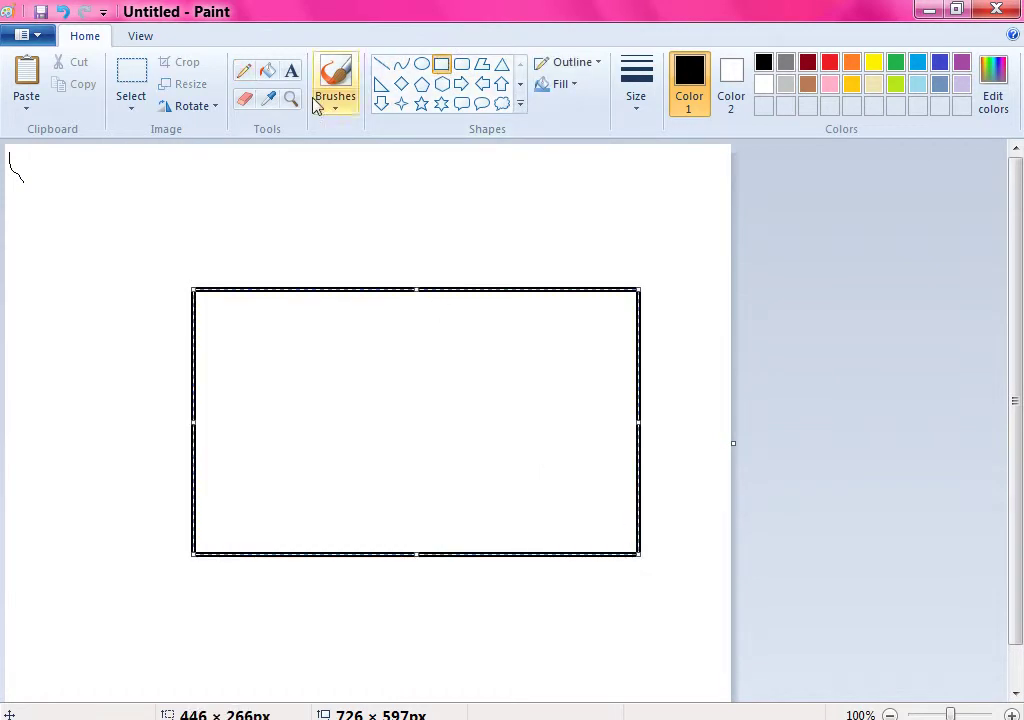
{"action": "left_click", "coordinate": [290, 71]}
{"action": "left_click", "coordinate": [376, 449]}
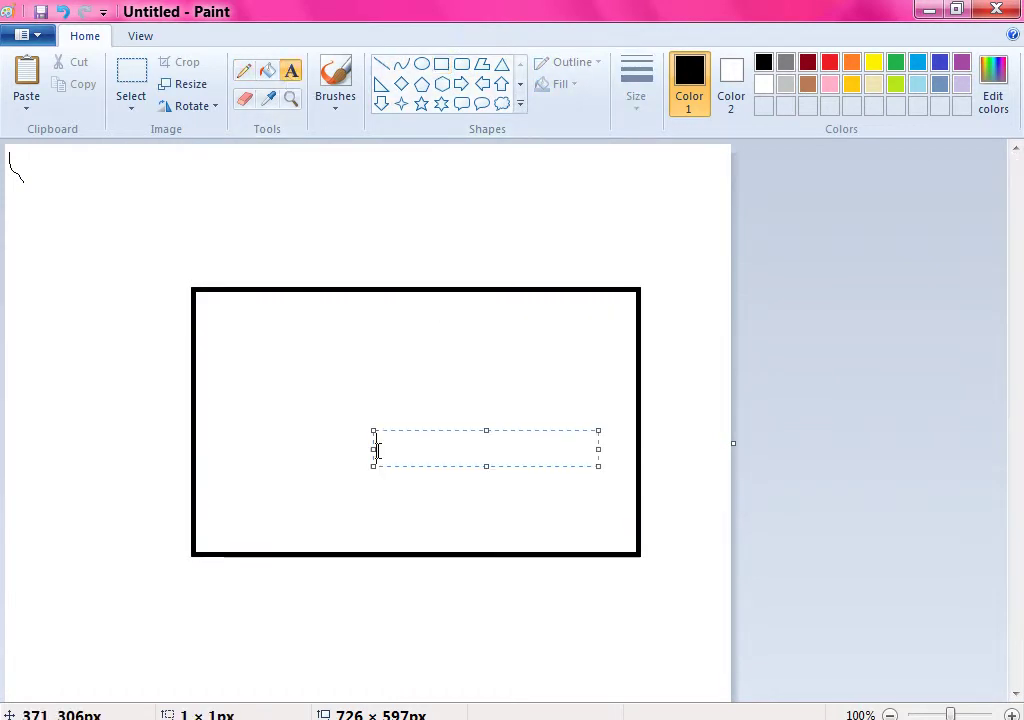
{"action": "type", "text": "Route"}
{"action": "key", "text": "BackSpace"}
{"action": "key", "text": "BackSpace"}
{"action": "type", "text": "er"}
{"action": "left_click_drag", "start_coordinate": [377, 431], "coordinate": [327, 398]}
{"action": "left_click", "coordinate": [708, 428]}
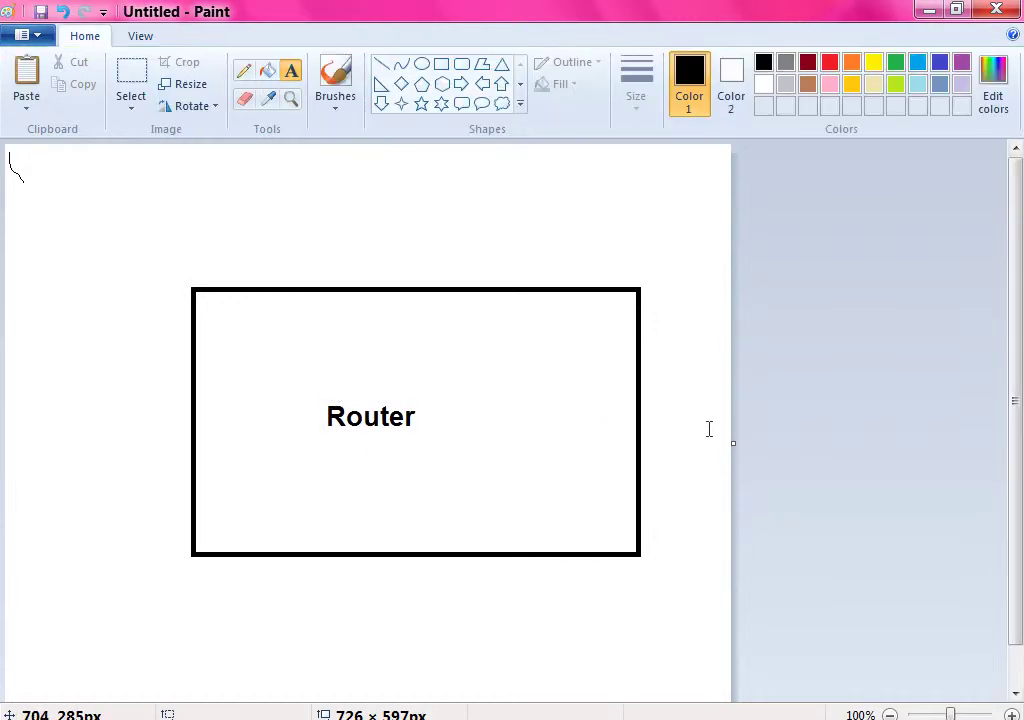
Save the drawing on the Desktop as a PNG file named Router
{"action": "key", "text": "ctrl+s"}
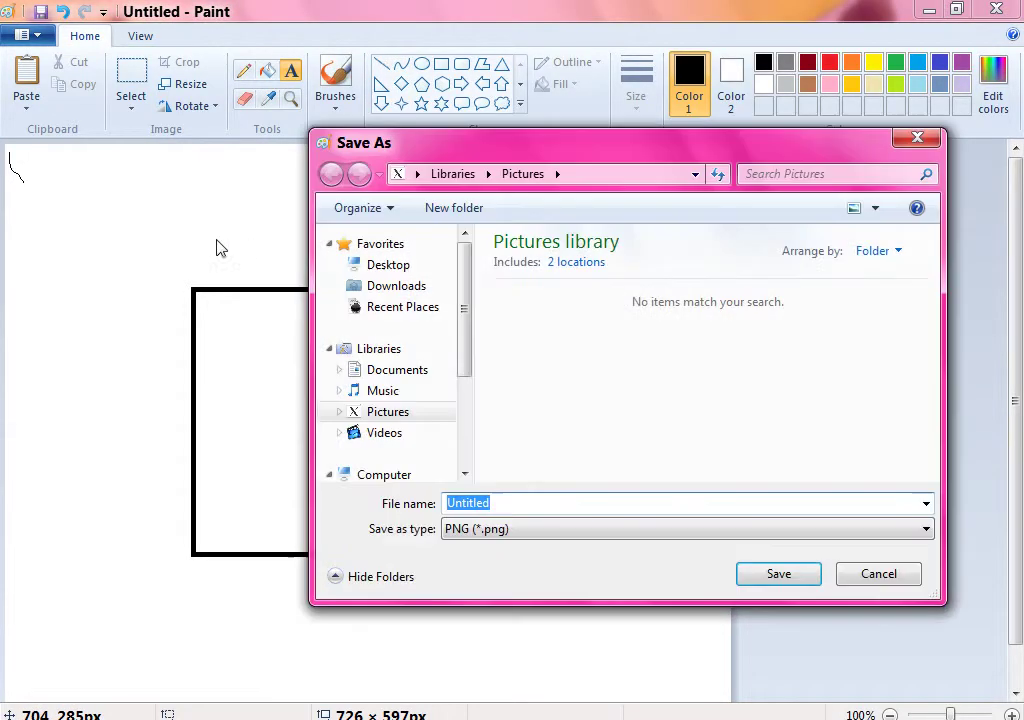
{"action": "left_click", "coordinate": [390, 264]}
{"action": "double_click", "coordinate": [526, 502]}
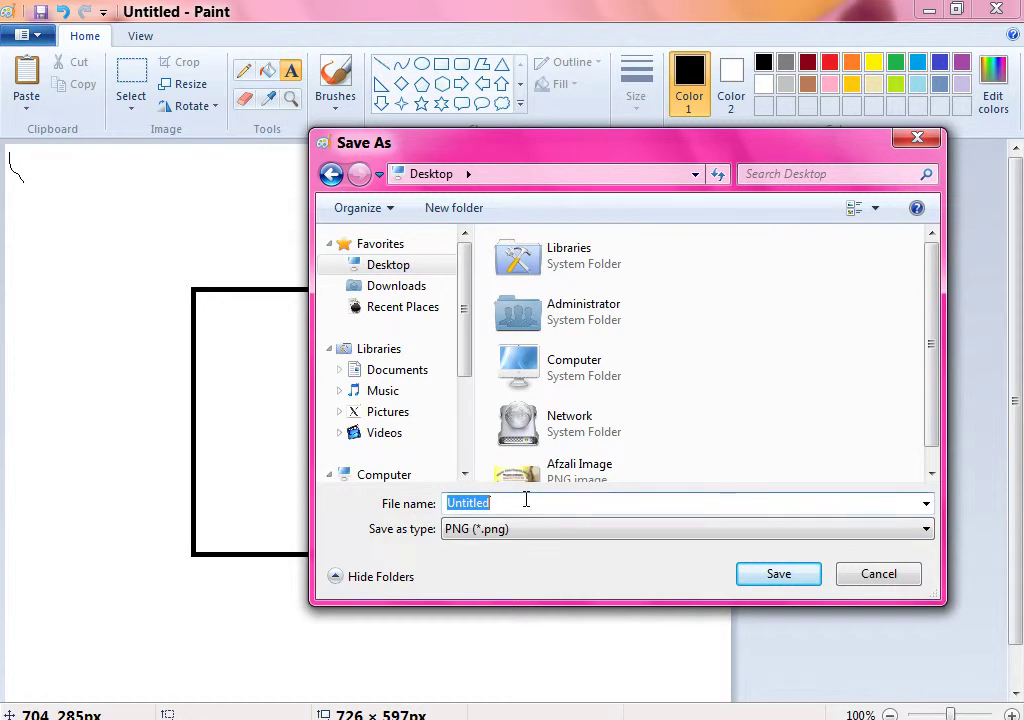
{"action": "type", "text": "Rou"}
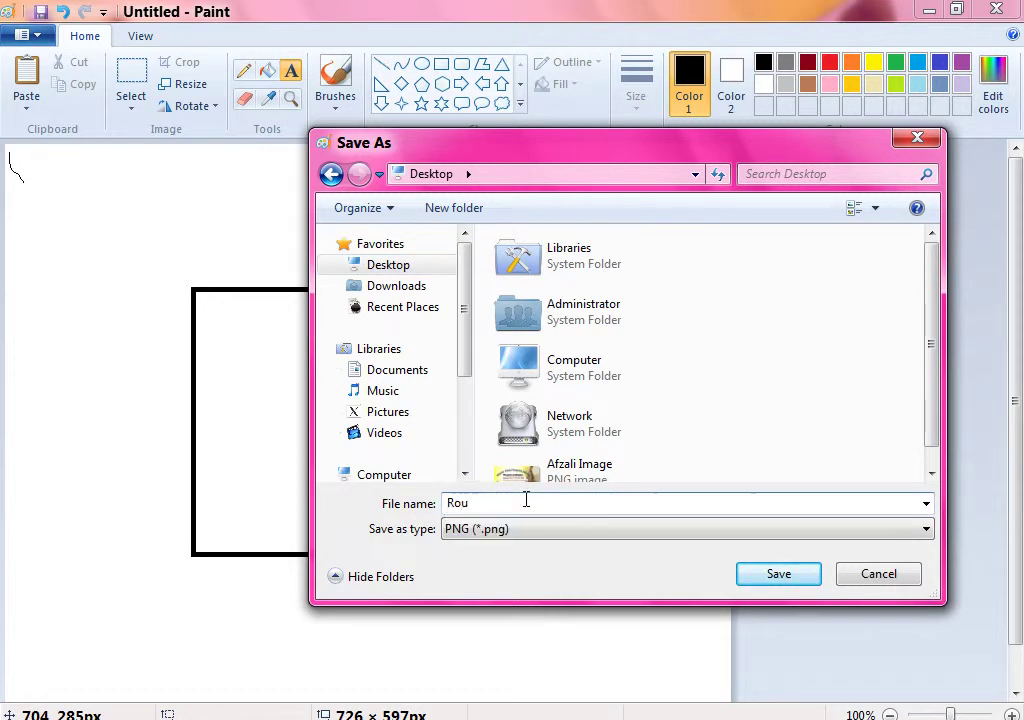
{"action": "type", "text": "ter"}
{"action": "key", "text": "Return"}
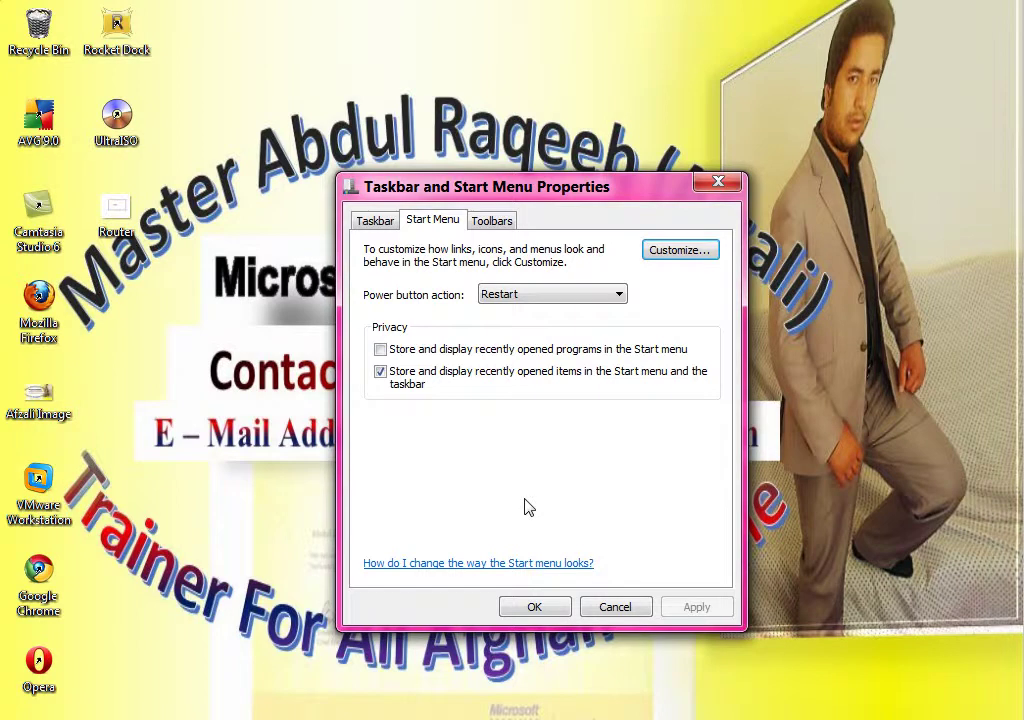
Look for the newly saved drawing in the Start menu's Recent Items list and choose the entry below O
{"action": "key", "text": "super"}
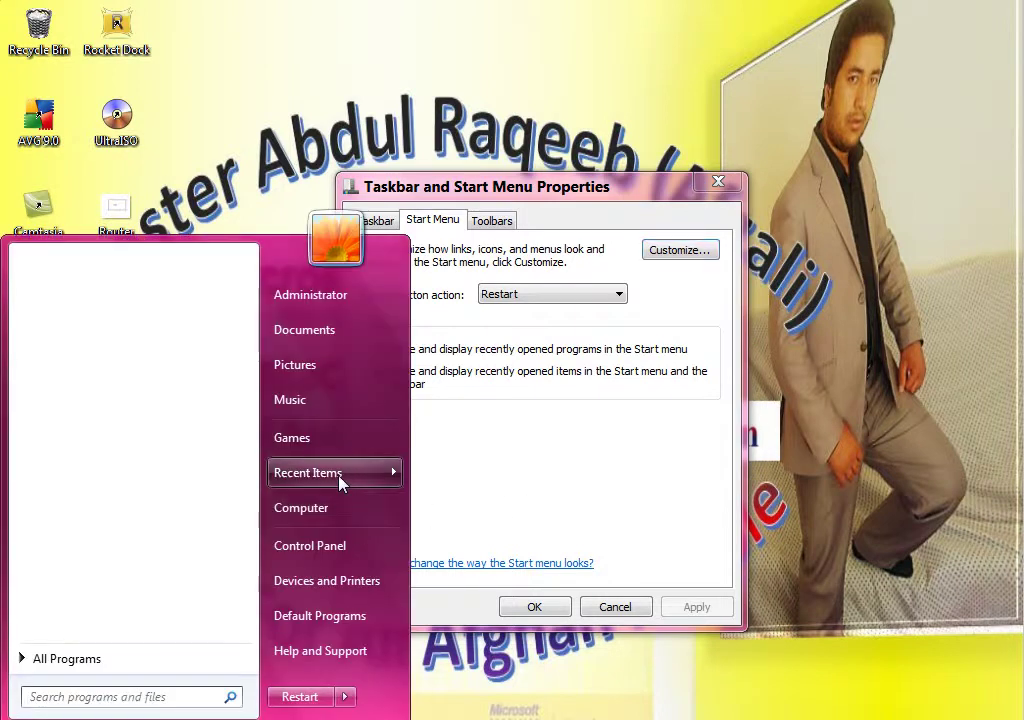
{"action": "mouse_move", "coordinate": [338, 482]}
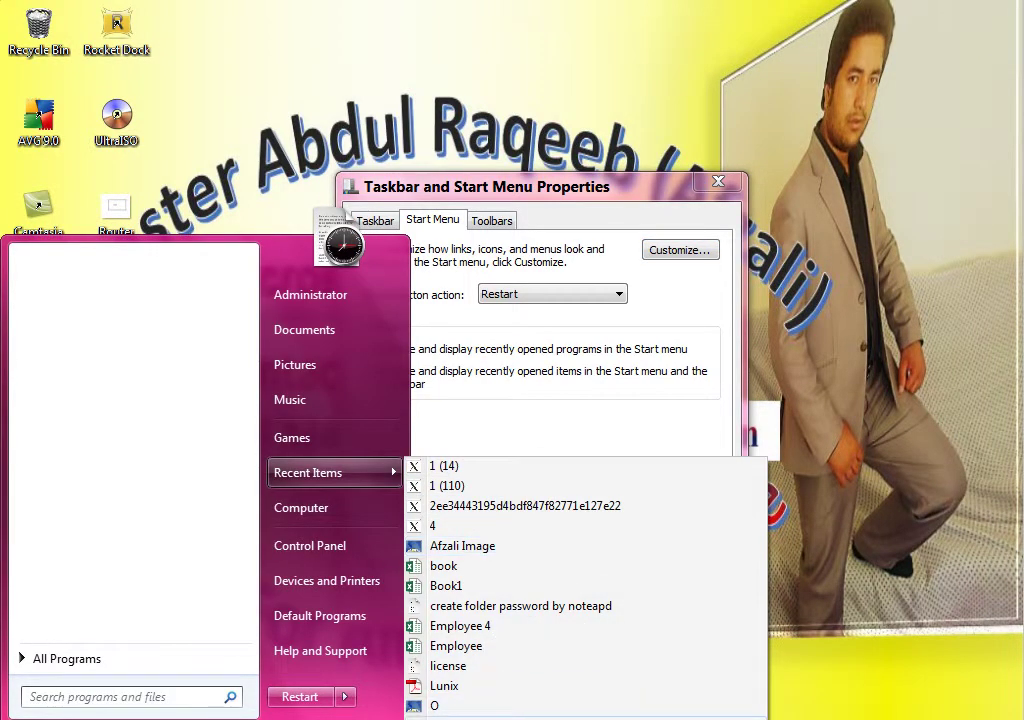
{"action": "left_click", "coordinate": [445, 716]}
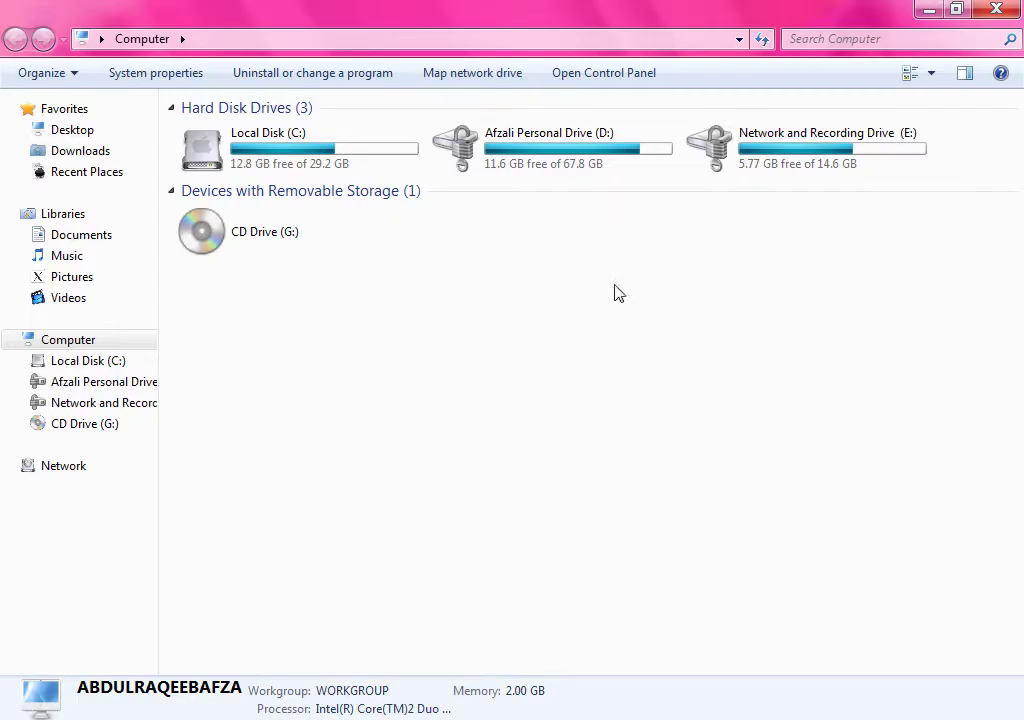
Browse drive D: to the aslam folder inside Pictures, view its first GIF image and close it
{"action": "double_click", "coordinate": [603, 148]}
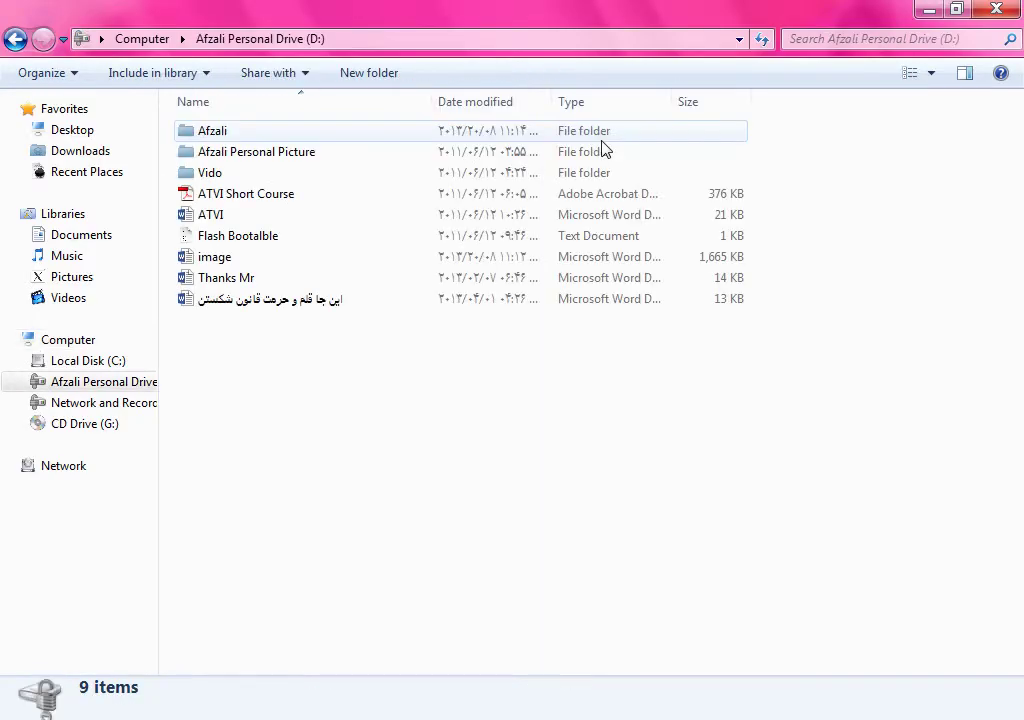
{"action": "double_click", "coordinate": [361, 138]}
{"action": "double_click", "coordinate": [238, 277]}
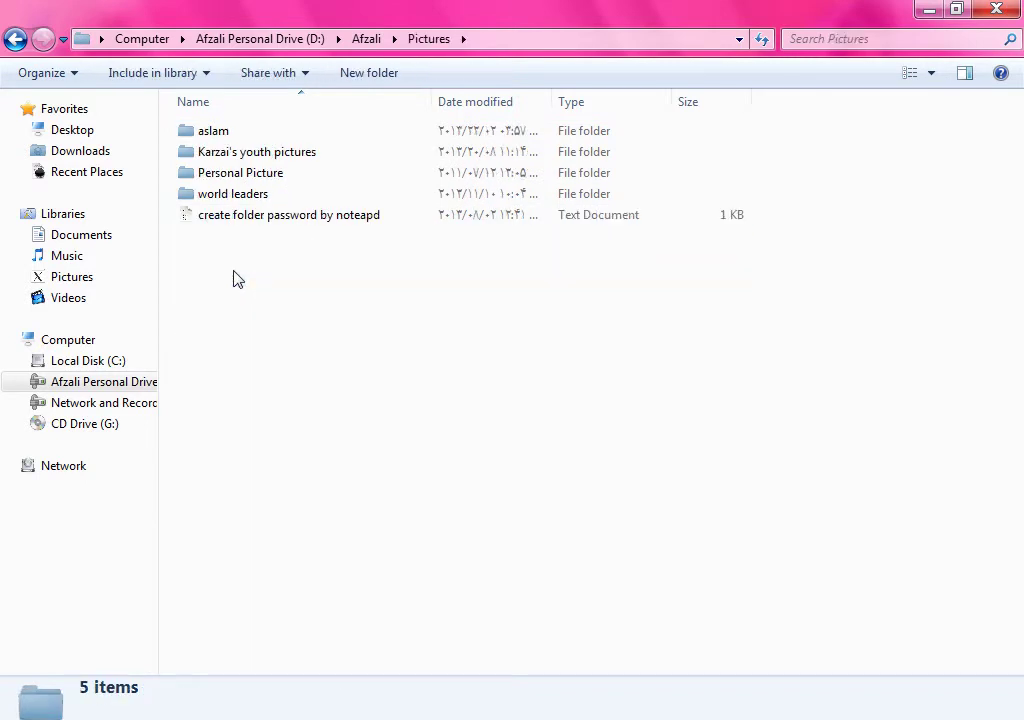
{"action": "double_click", "coordinate": [233, 138]}
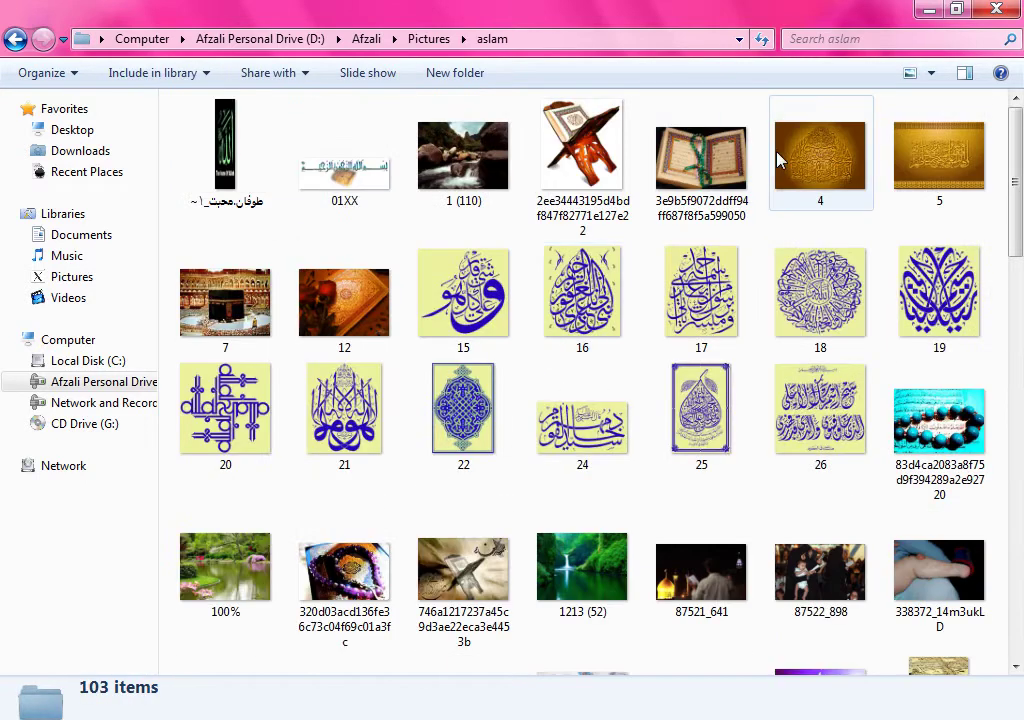
{"action": "left_click", "coordinate": [240, 200]}
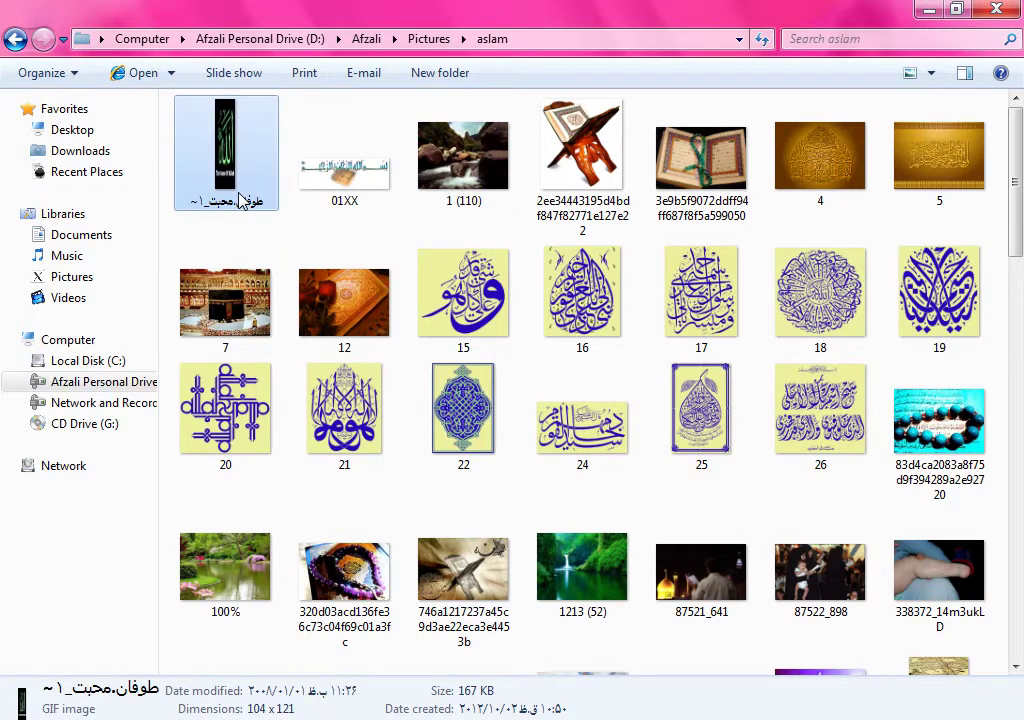
{"action": "double_click", "coordinate": [236, 146]}
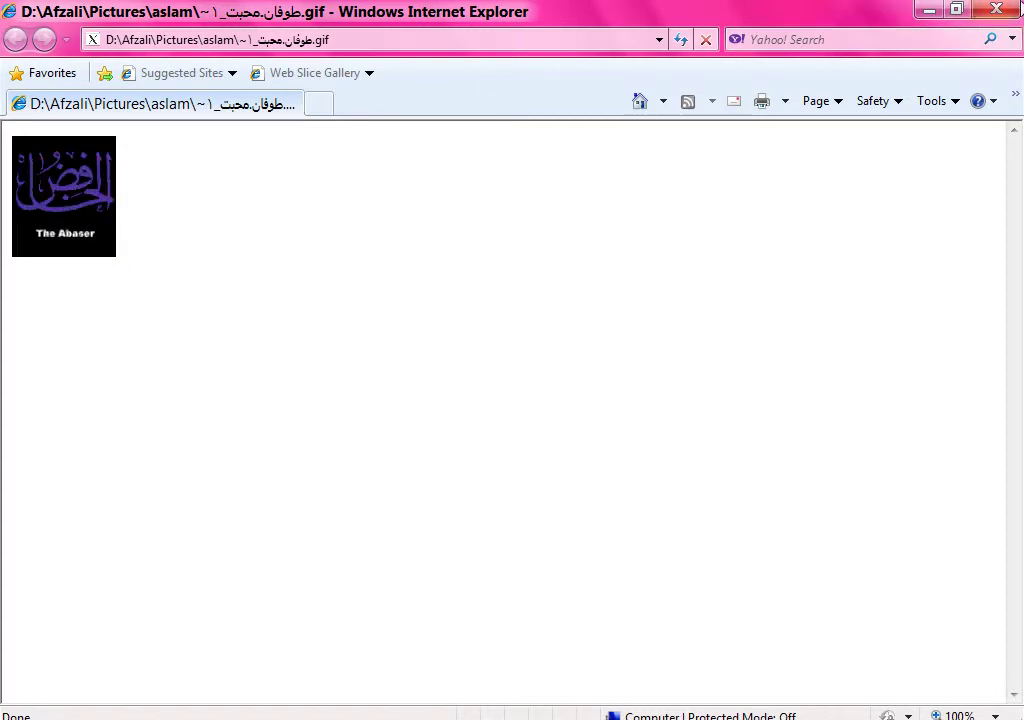
{"action": "left_click", "coordinate": [1005, 11]}
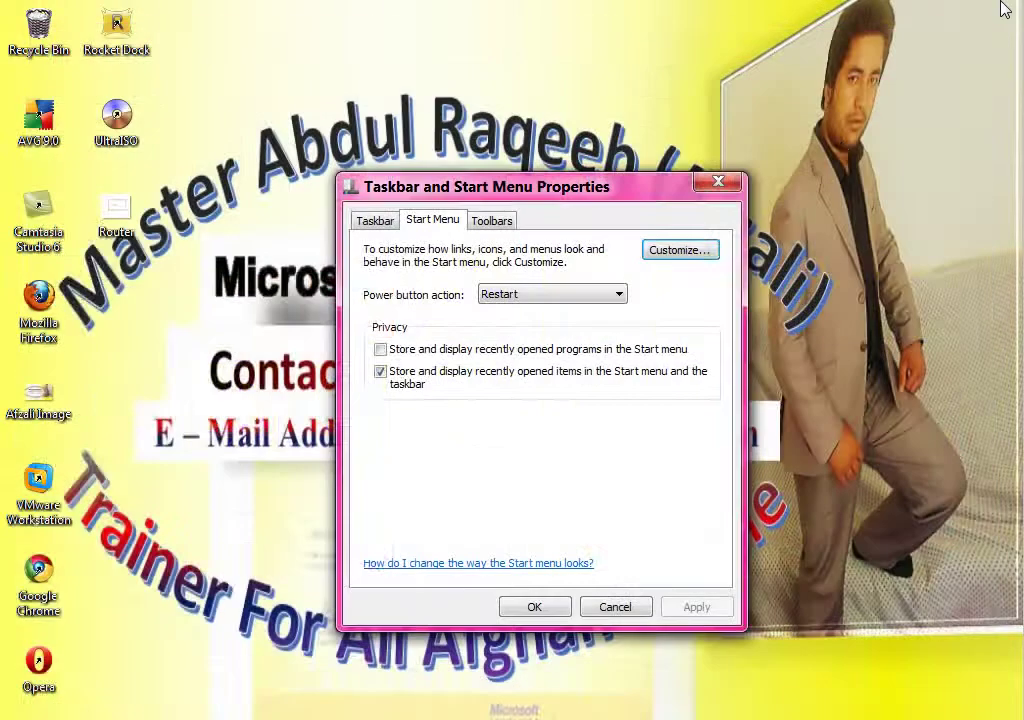
Reopen the GIF image from the Start menu's Recent Items list and close its browser window
{"action": "key", "text": "super"}
{"action": "mouse_move", "coordinate": [372, 486]}
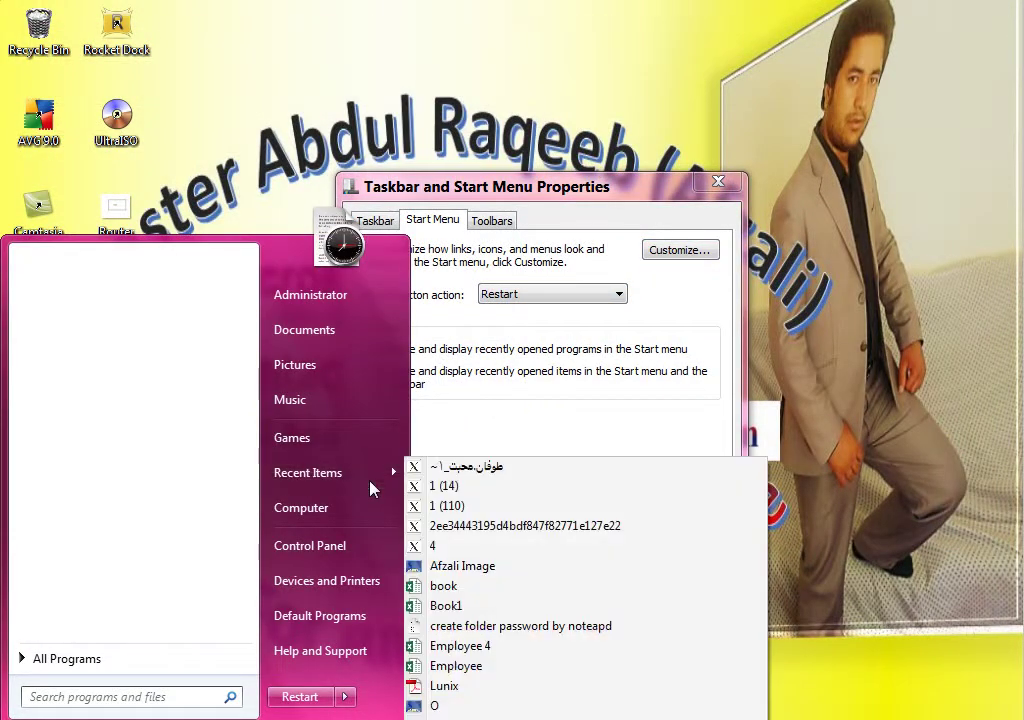
{"action": "left_click", "coordinate": [478, 468]}
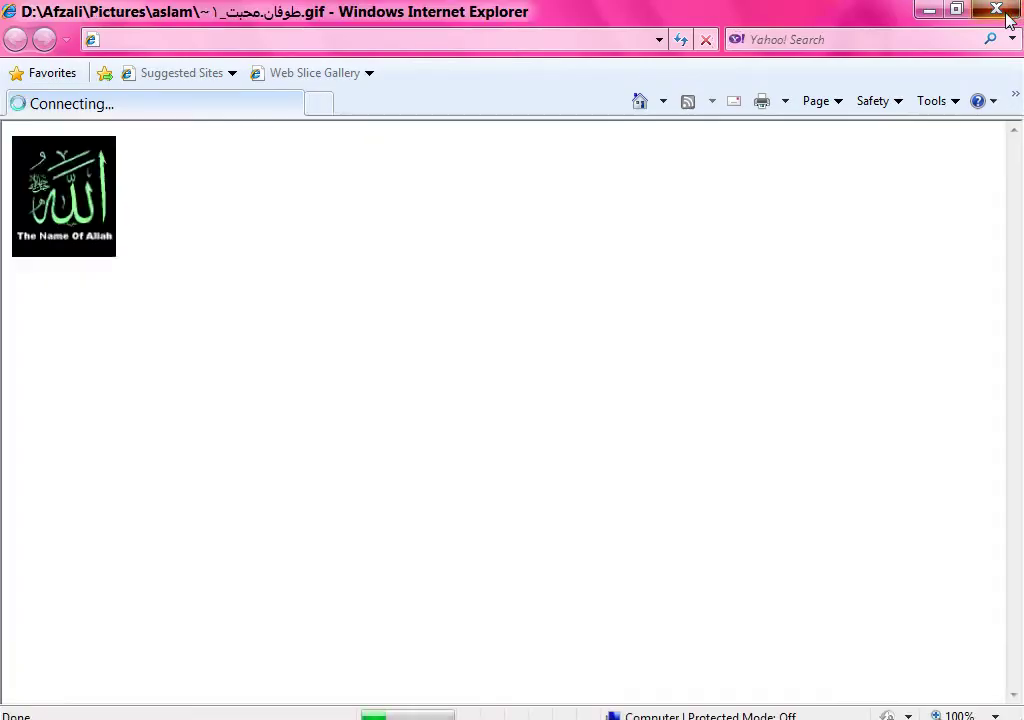
{"action": "left_click", "coordinate": [997, 10]}
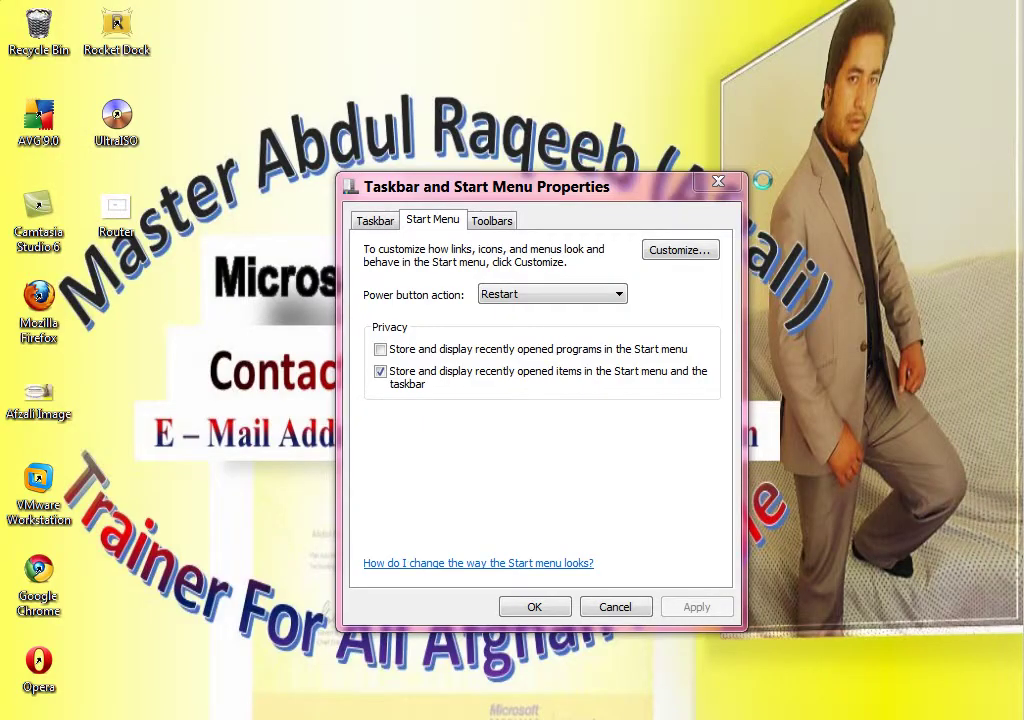
Disable Store and display recently opened items, apply it, refresh the desktop and check Recent Items in the Start menu
{"action": "left_click", "coordinate": [437, 380]}
{"action": "left_click", "coordinate": [697, 607]}
{"action": "right_click", "coordinate": [865, 396]}
{"action": "left_click", "coordinate": [857, 450]}
{"action": "key", "text": "super"}
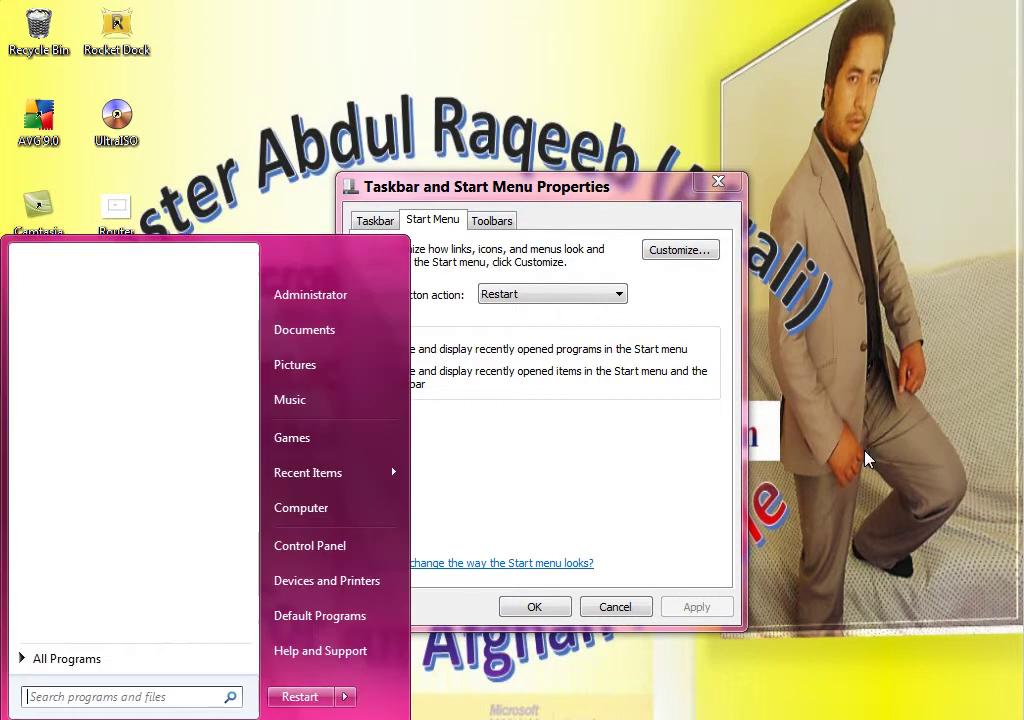
{"action": "mouse_move", "coordinate": [358, 482]}
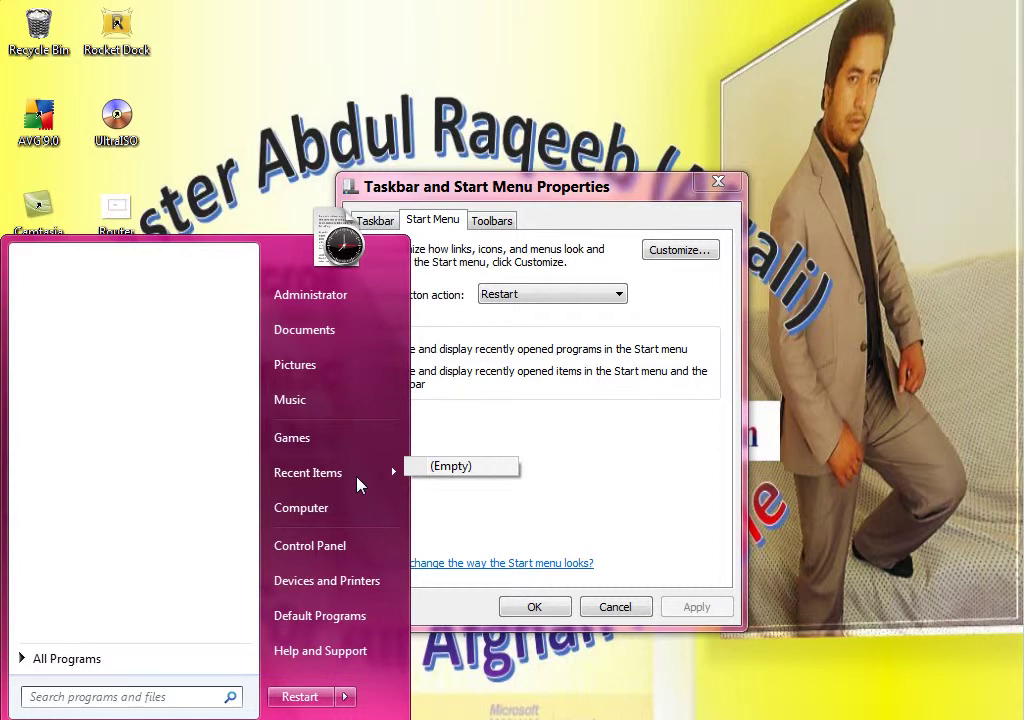
Re-enable storing of both recently opened items and recently opened programs, apply it, and check the Start menu
{"action": "left_click", "coordinate": [585, 372]}
{"action": "left_click", "coordinate": [381, 350]}
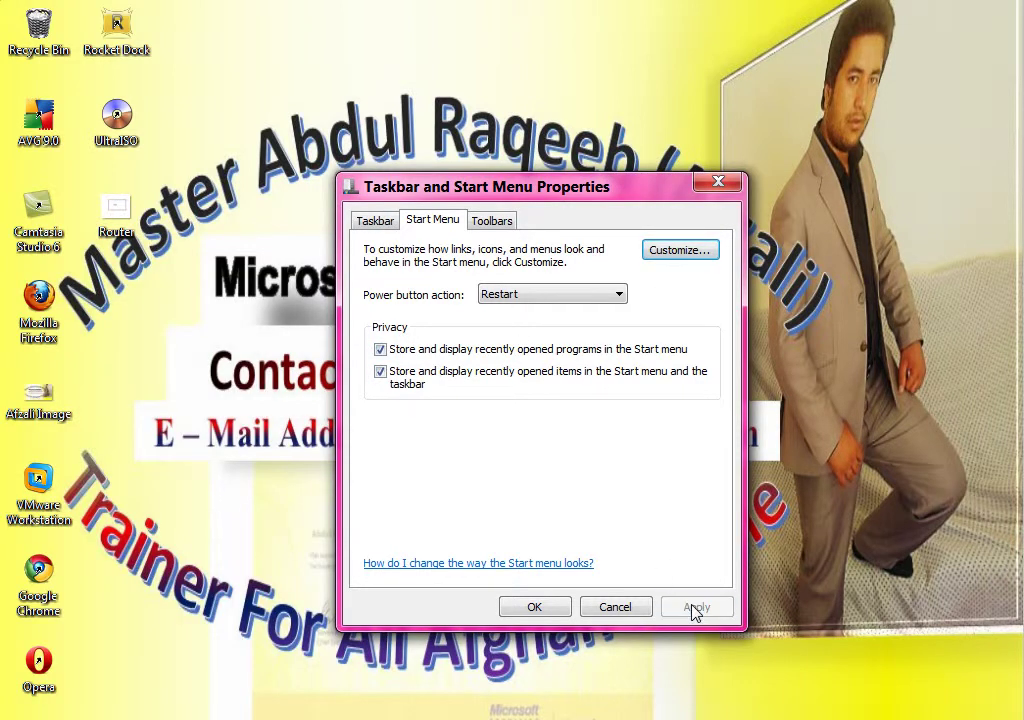
{"action": "key", "text": "super"}
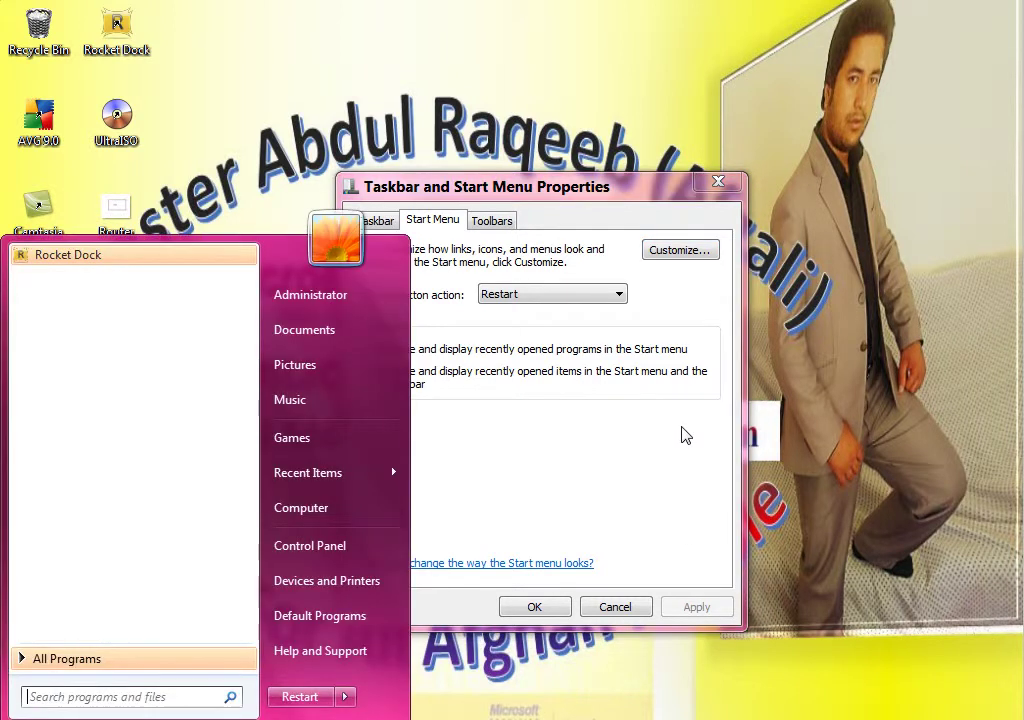
{"action": "left_click", "coordinate": [685, 435]}
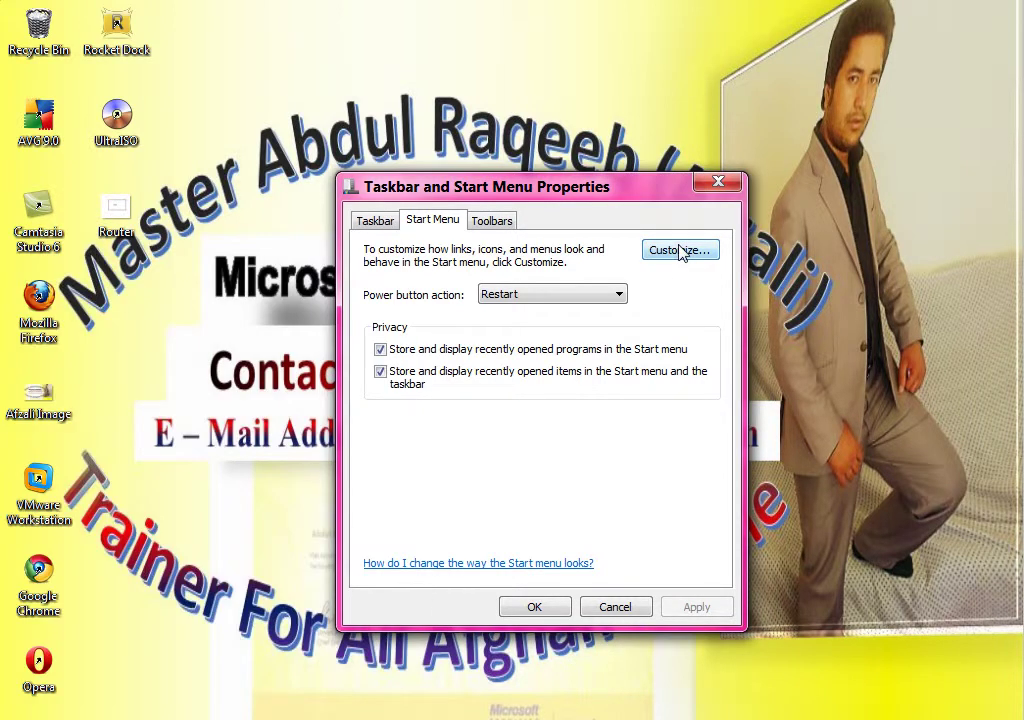
Open the Start menu customization options, open Computer as a link from the Start menu and close its window
{"action": "left_click", "coordinate": [680, 252]}
{"action": "left_click_drag", "start_coordinate": [597, 222], "coordinate": [566, 115]}
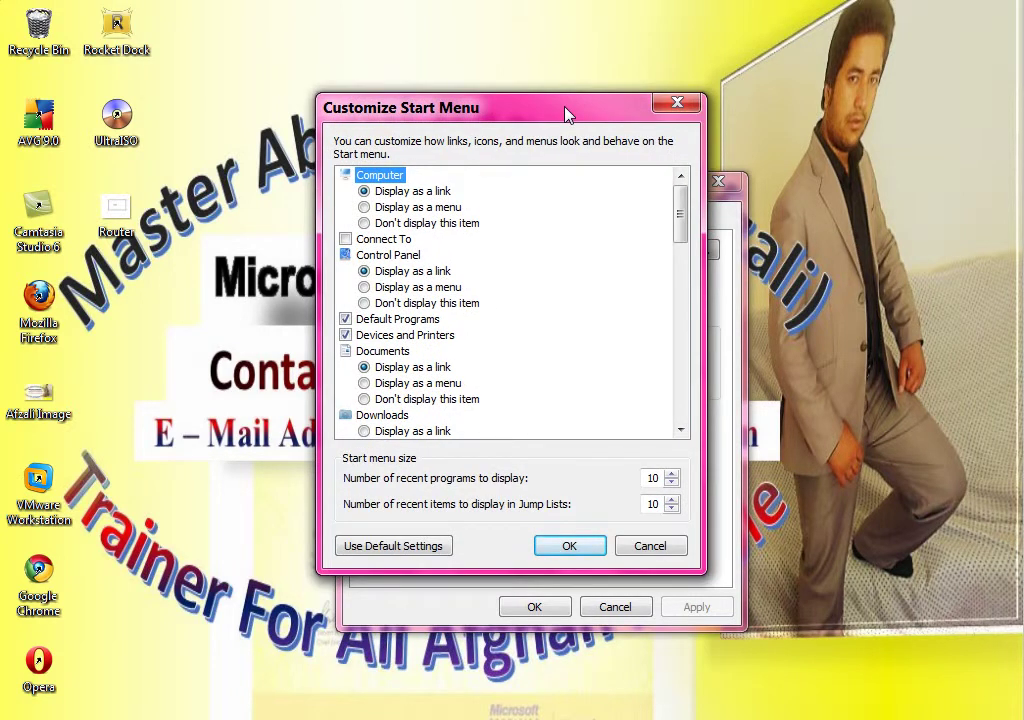
{"action": "key", "text": "super"}
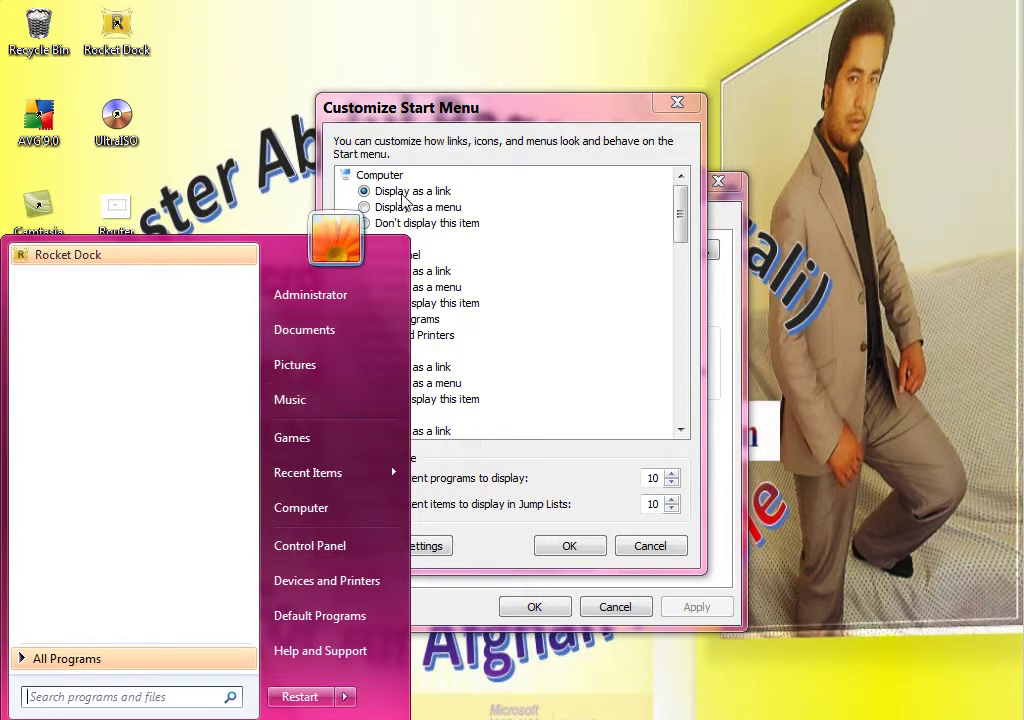
{"action": "left_click", "coordinate": [309, 517]}
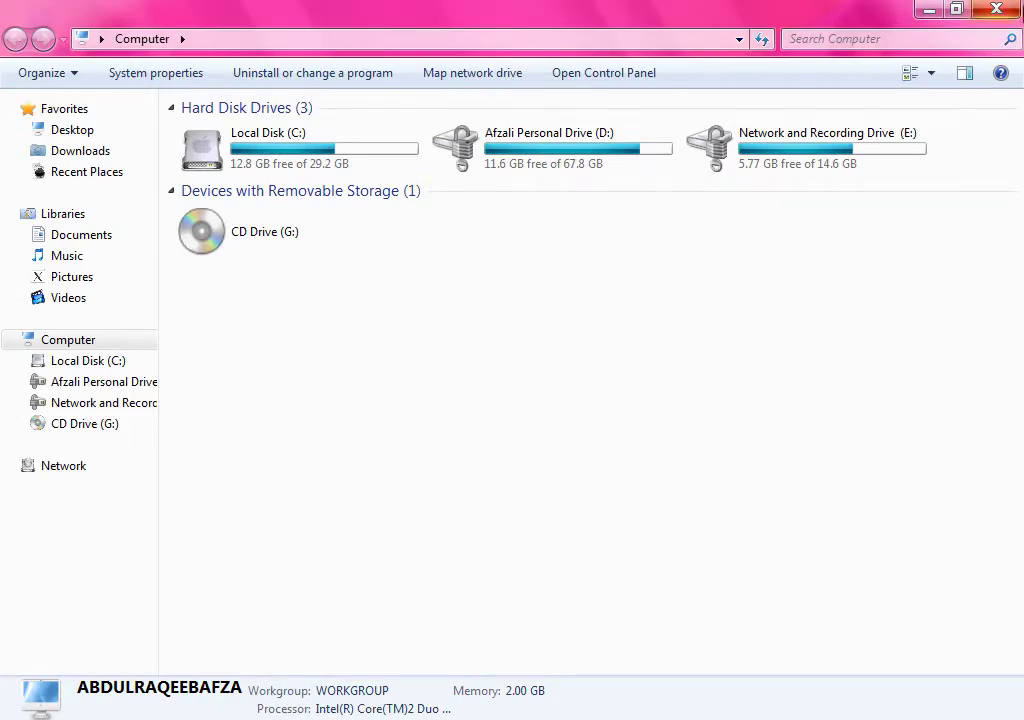
{"action": "left_click", "coordinate": [997, 10]}
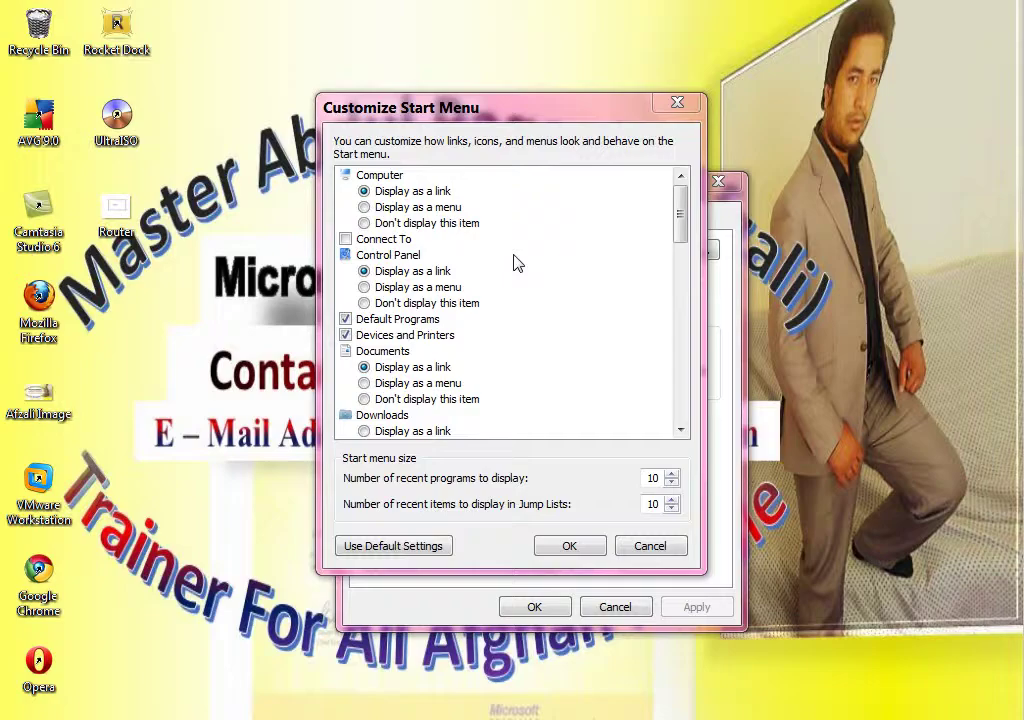
Set Computer to Display as a menu, apply the change and expand its submenu in the Start menu
{"action": "left_click", "coordinate": [420, 207]}
{"action": "key", "text": "super+e"}
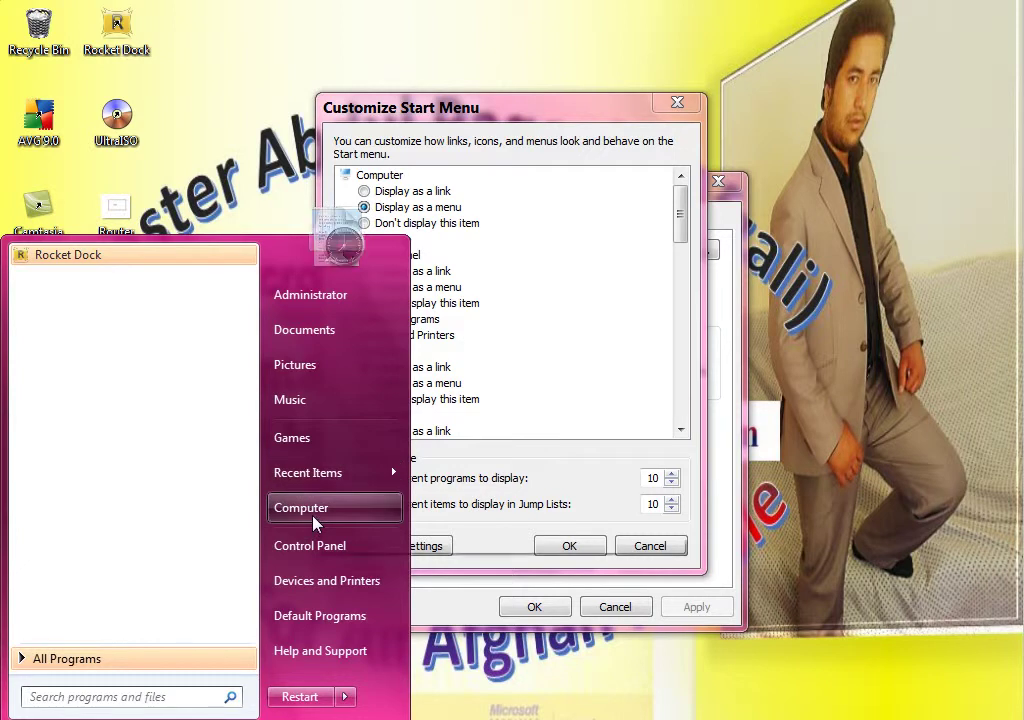
{"action": "left_click", "coordinate": [405, 207]}
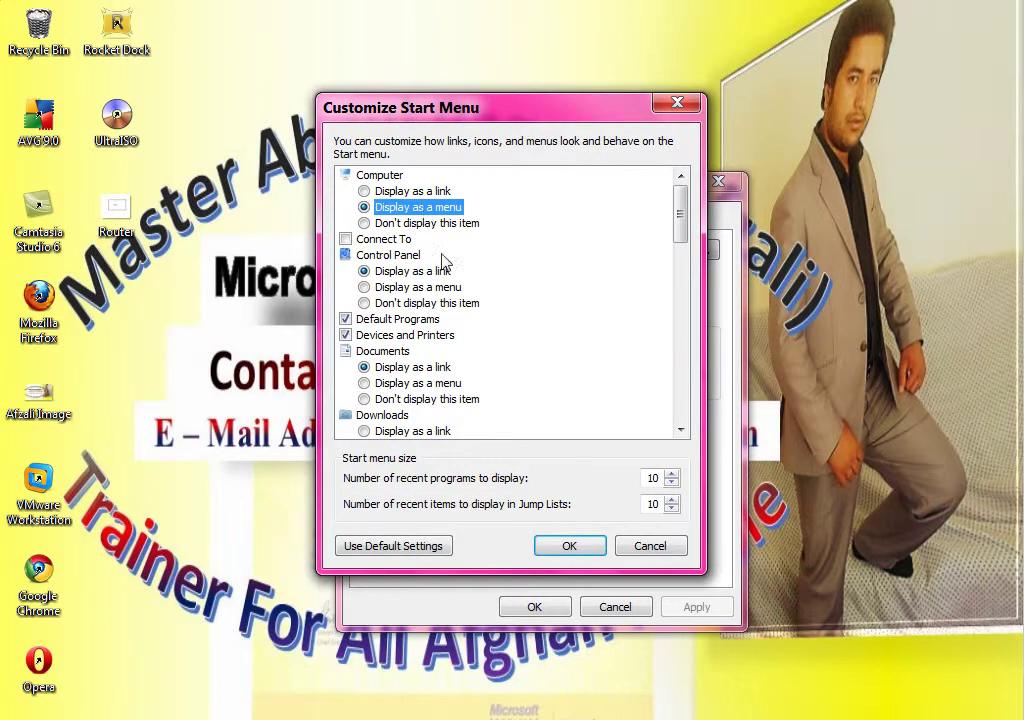
{"action": "left_click", "coordinate": [575, 545]}
{"action": "left_click", "coordinate": [695, 608]}
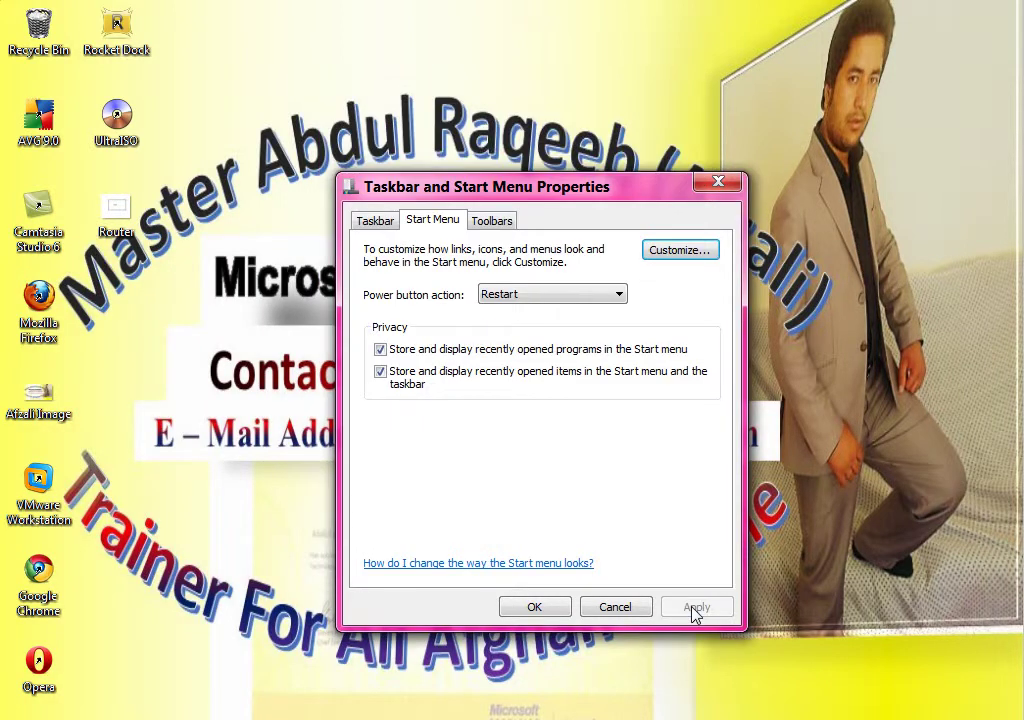
{"action": "key", "text": "super"}
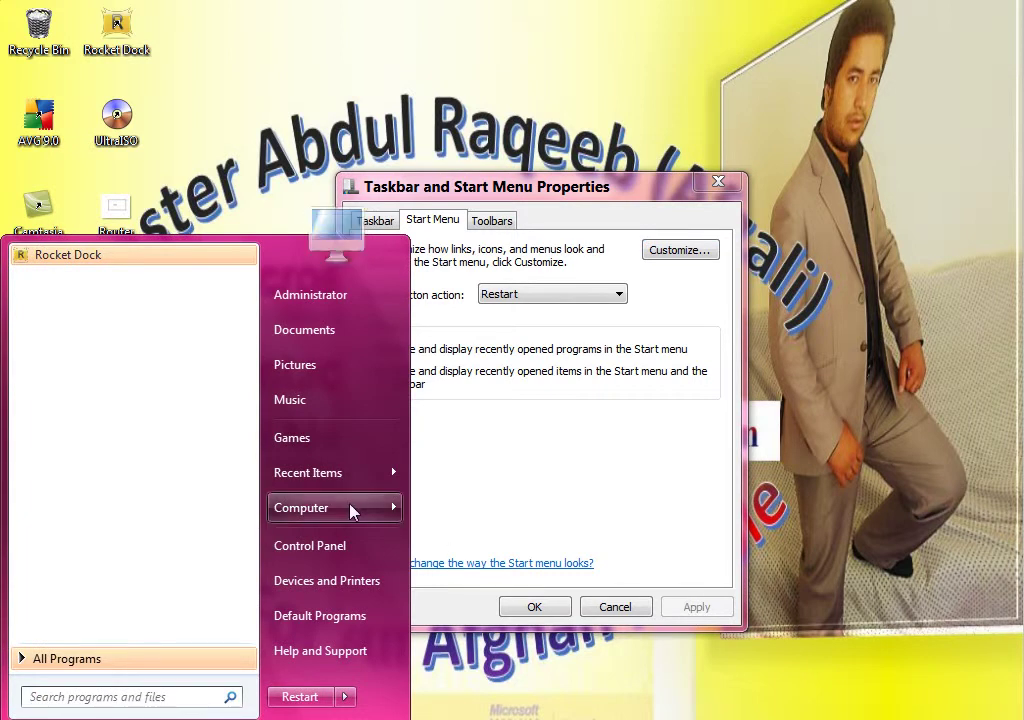
{"action": "mouse_move", "coordinate": [351, 510]}
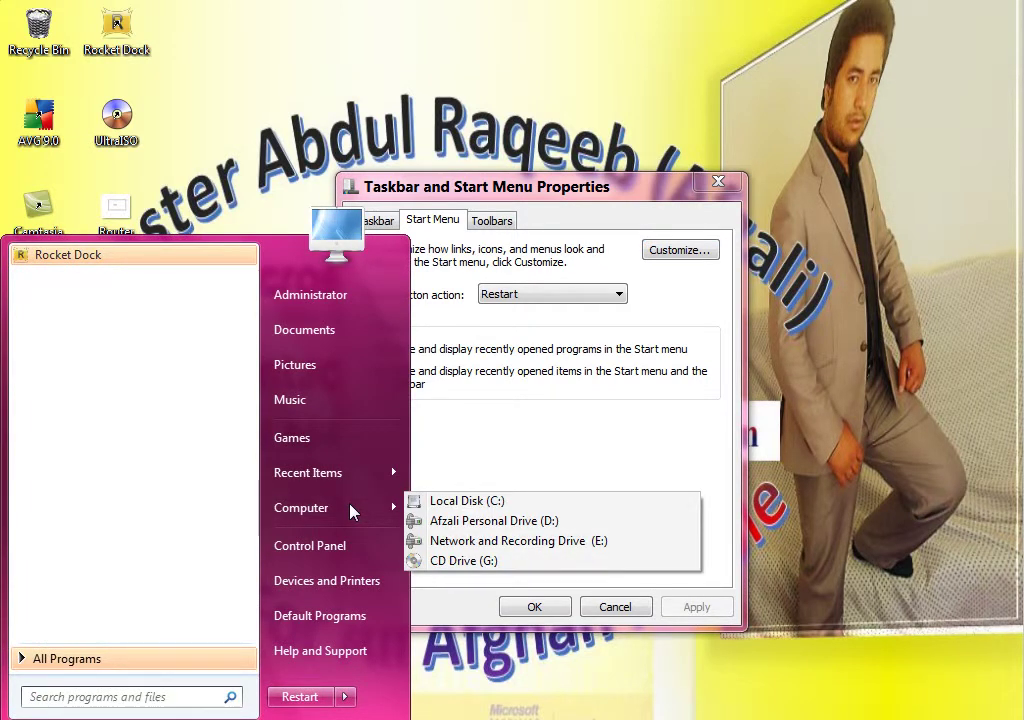
Enable the Connect To item in the Start menu customization options and apply the change
{"action": "left_click", "coordinate": [679, 250]}
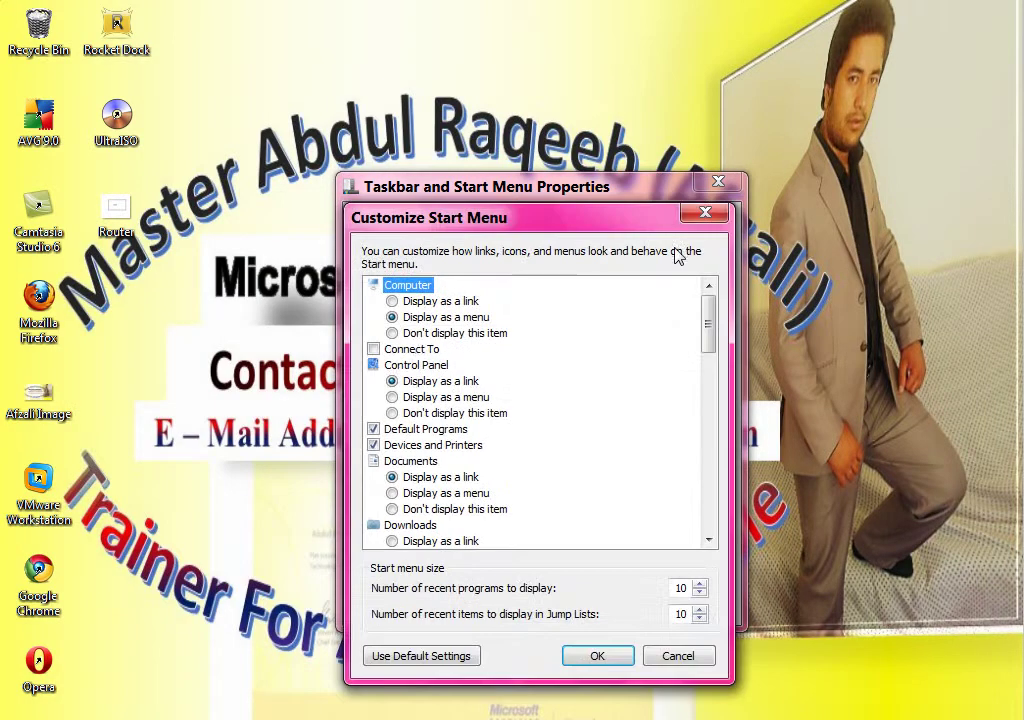
{"action": "left_click", "coordinate": [393, 352]}
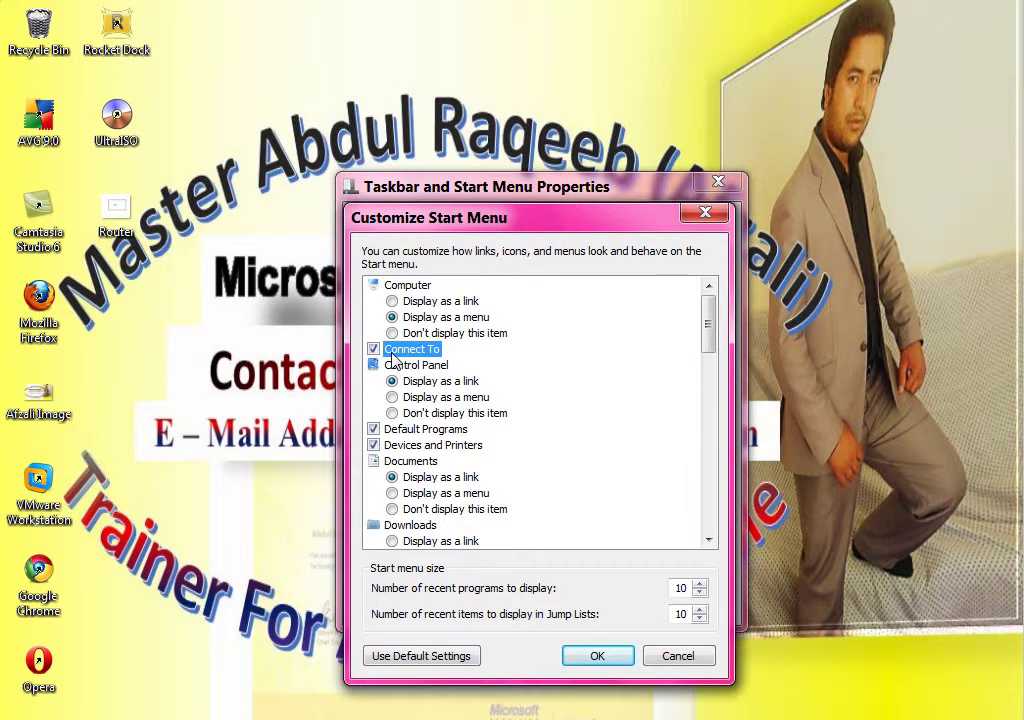
{"action": "left_click", "coordinate": [586, 660]}
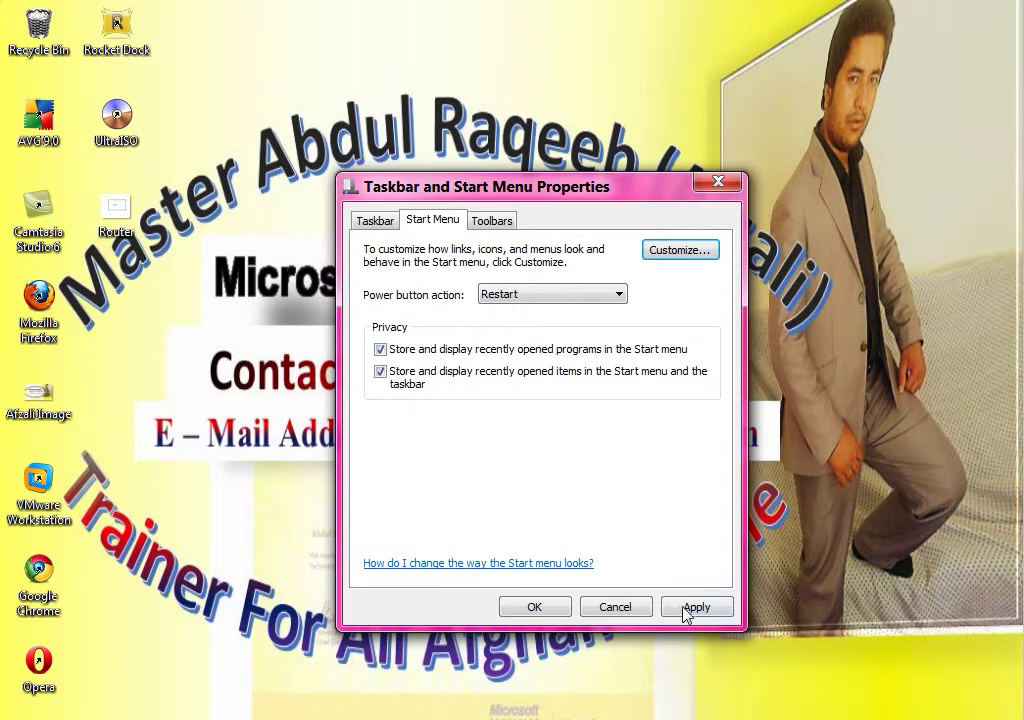
Open Connect To from the Start menu, start connecting to the Peace and Development wireless network and cancel the security key prompt
{"action": "key", "text": "super"}
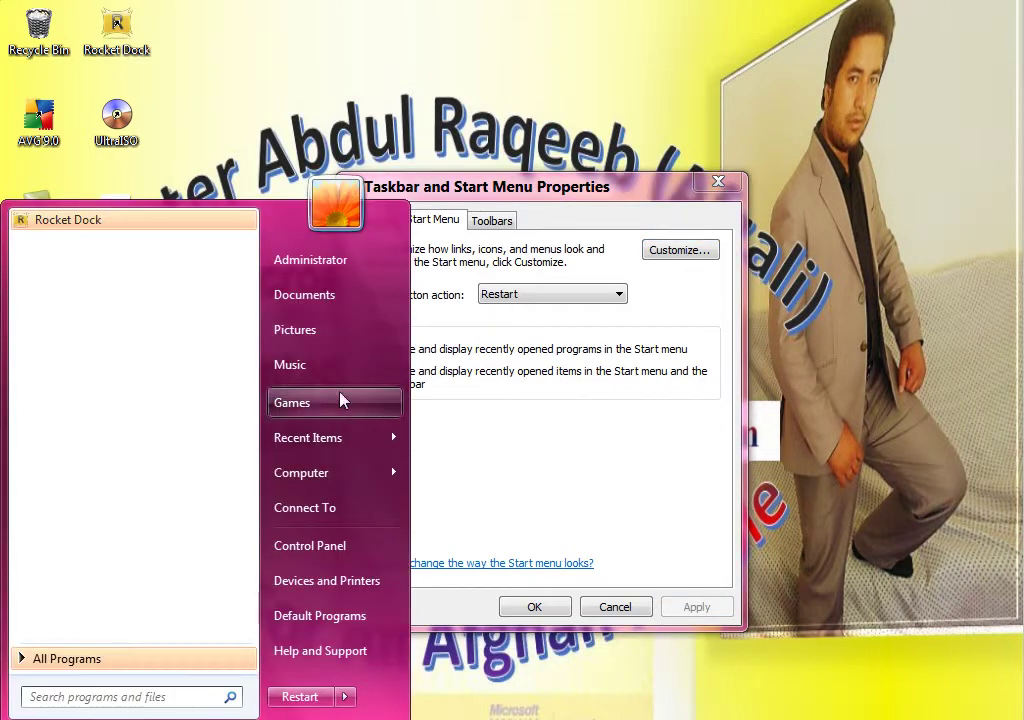
{"action": "left_click", "coordinate": [378, 510]}
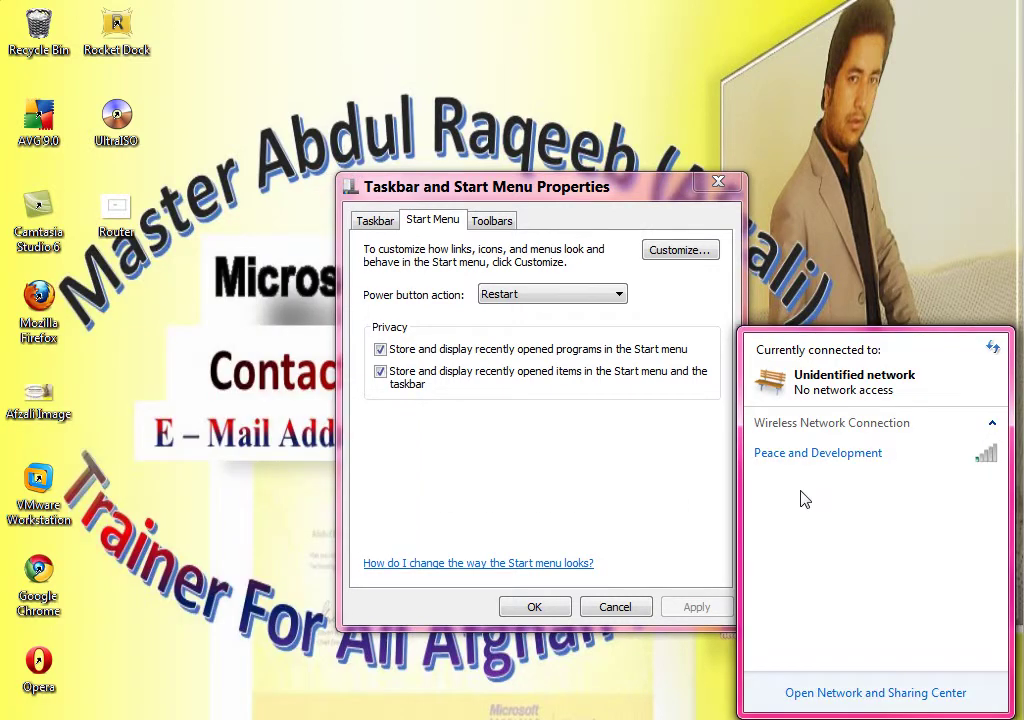
{"action": "left_click", "coordinate": [832, 462]}
{"action": "left_click", "coordinate": [952, 488]}
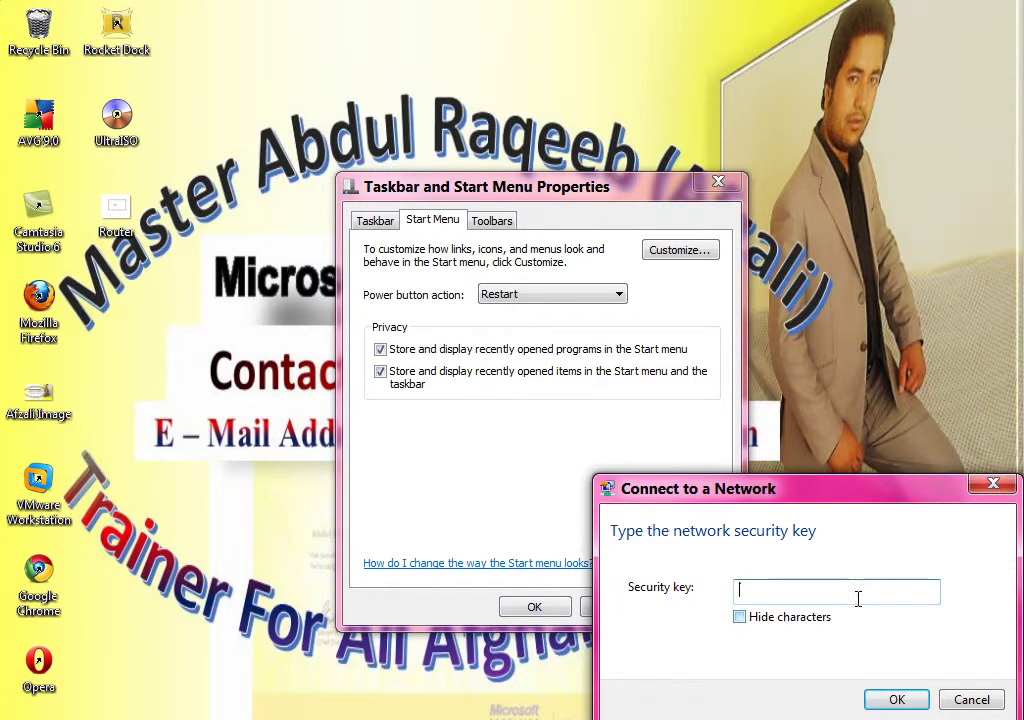
{"action": "left_click", "coordinate": [965, 701]}
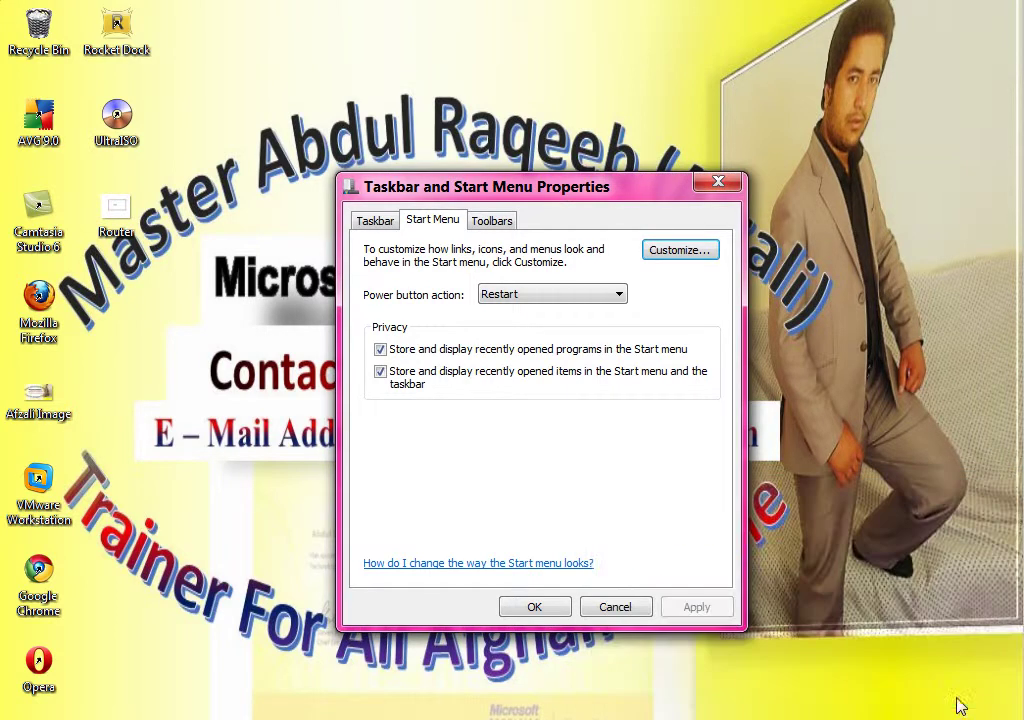
Reopen the Start menu customization options, open Control Panel as a link from the Start menu and close it
{"action": "left_click", "coordinate": [670, 254]}
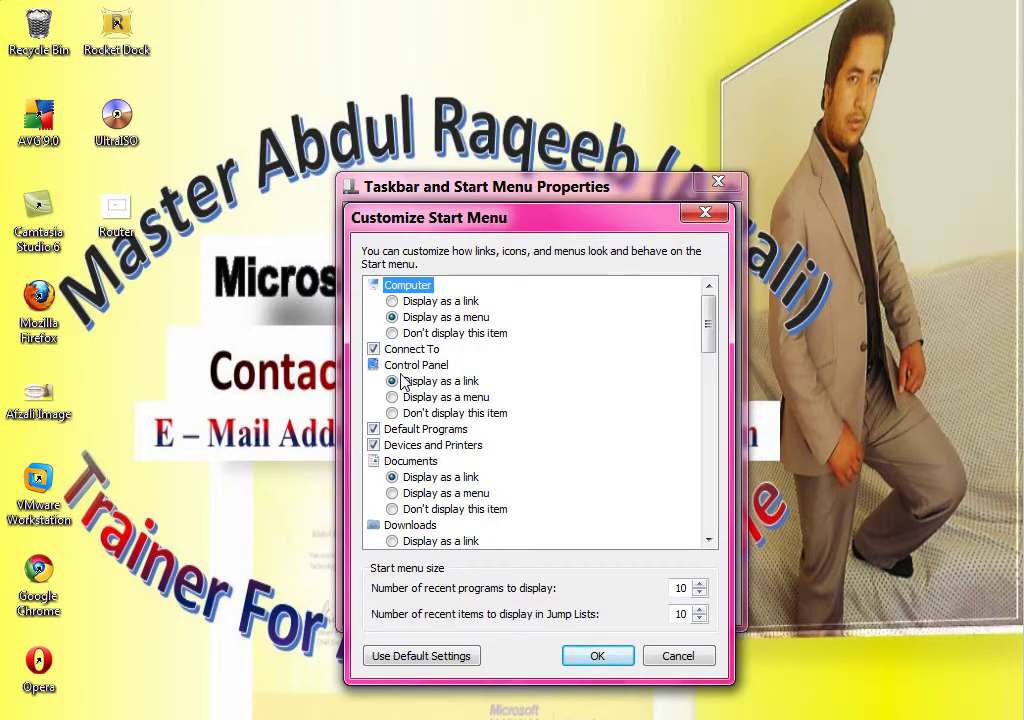
{"action": "key", "text": "super"}
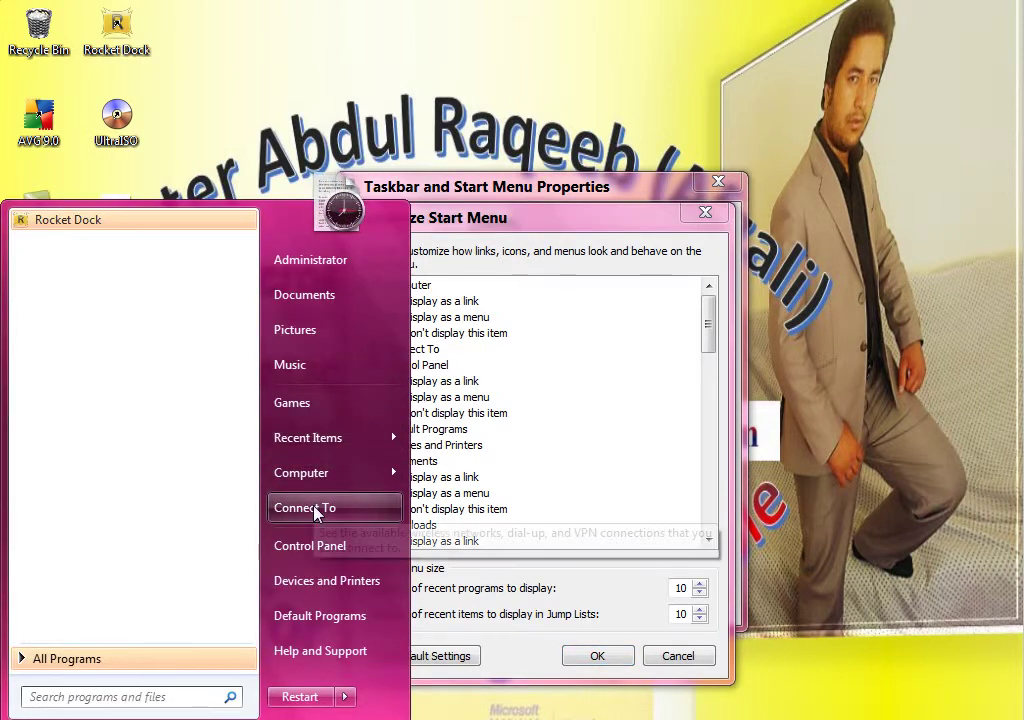
{"action": "left_click", "coordinate": [291, 545]}
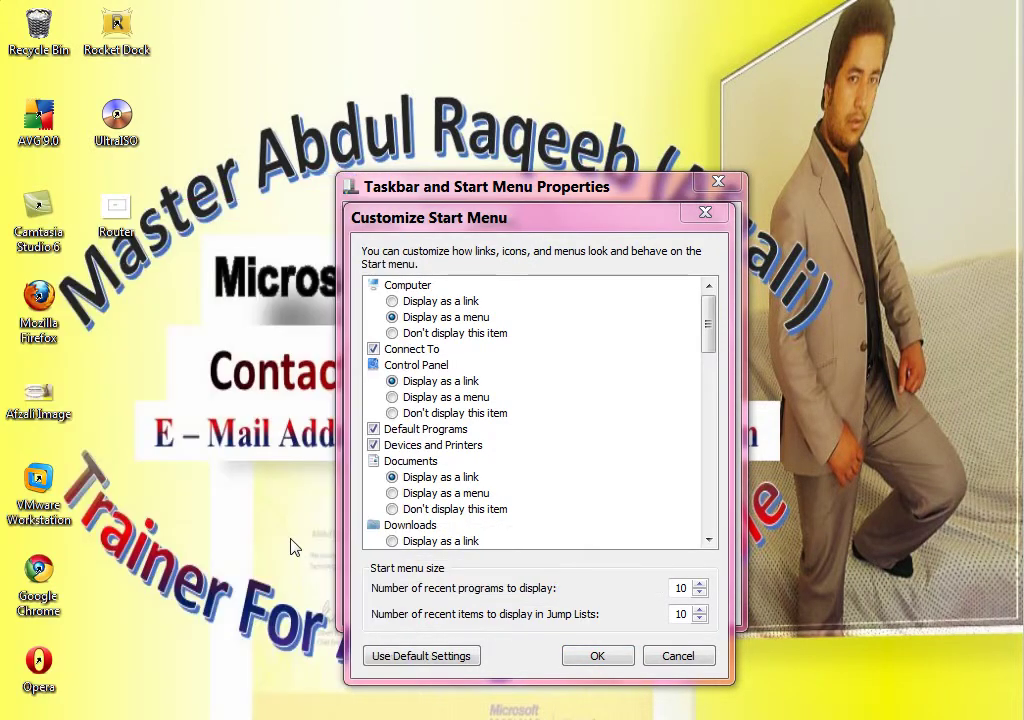
{"action": "key", "text": "alt+F4"}
Set Control Panel to Display as a menu in the Start menu customization options and apply the change
{"action": "left_click", "coordinate": [414, 371]}
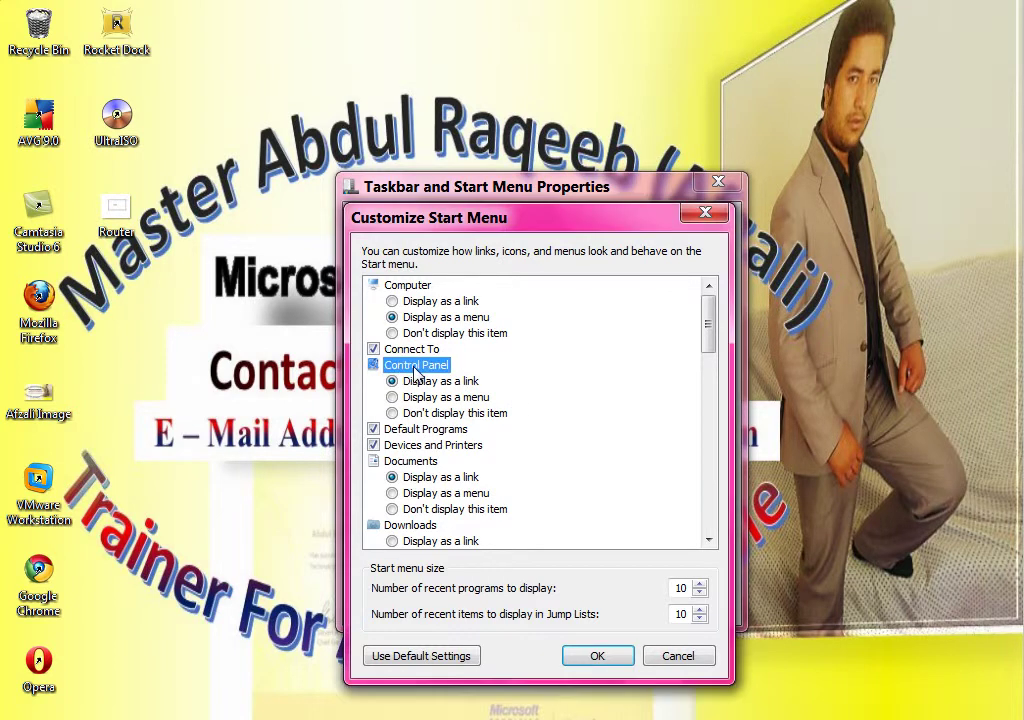
{"action": "left_click", "coordinate": [418, 400]}
{"action": "left_click", "coordinate": [591, 659]}
{"action": "left_click", "coordinate": [674, 614]}
Expand the Control Panel submenu in the Start menu, look through its items and close the menu
{"action": "key", "text": "super"}
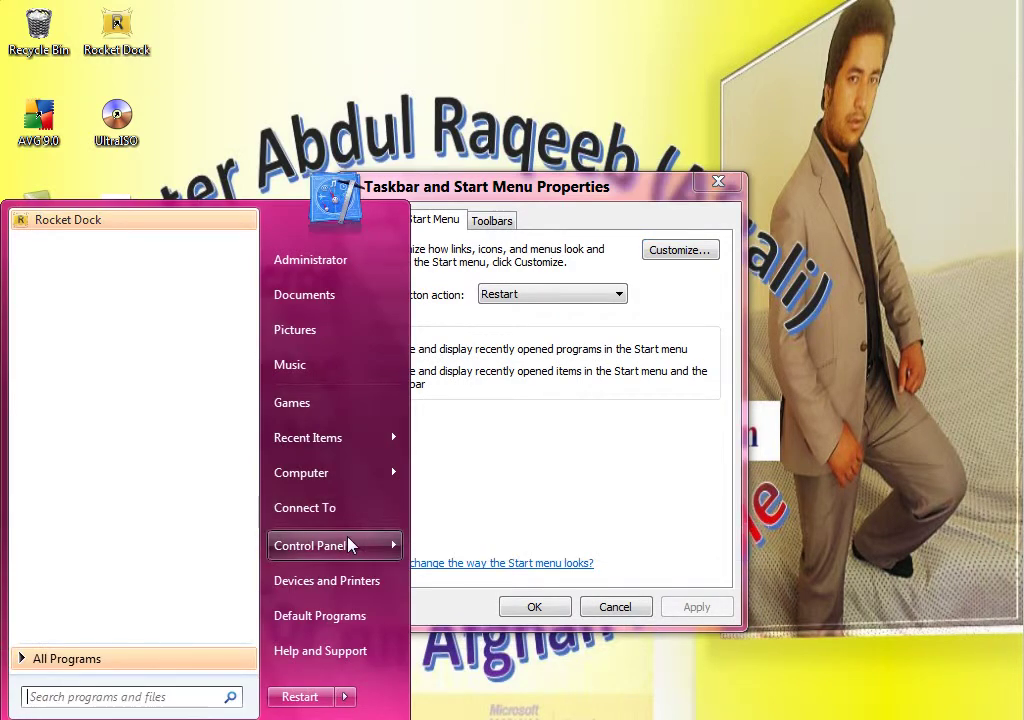
{"action": "mouse_move", "coordinate": [350, 545]}
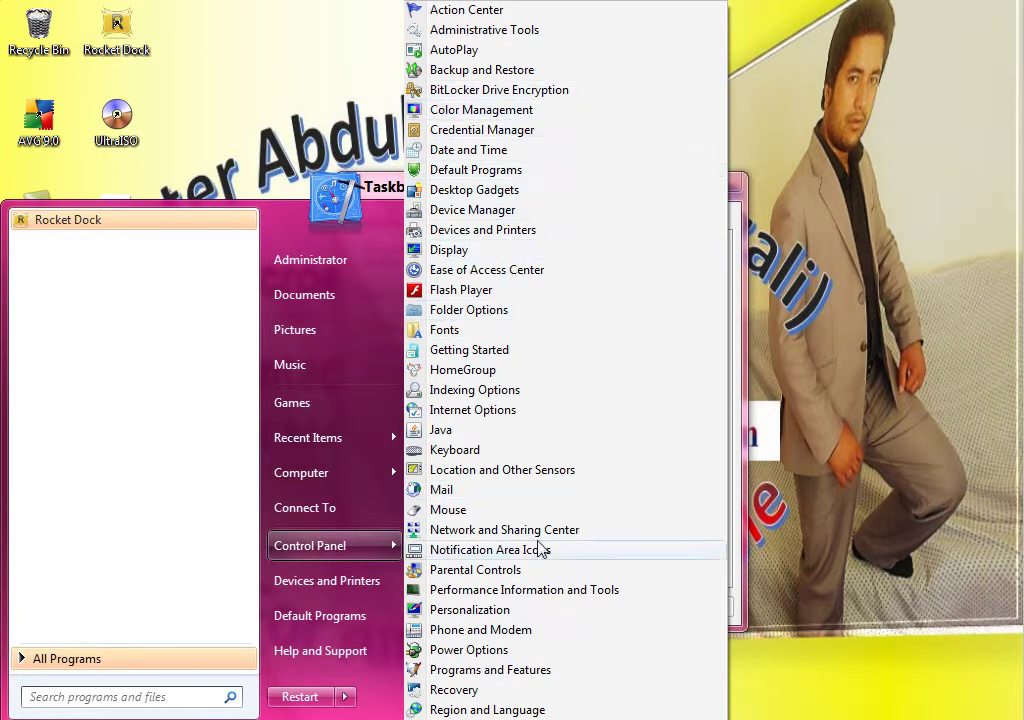
{"action": "scroll", "coordinate": [520, 705], "scroll_direction": "down", "scroll_amount": 4}
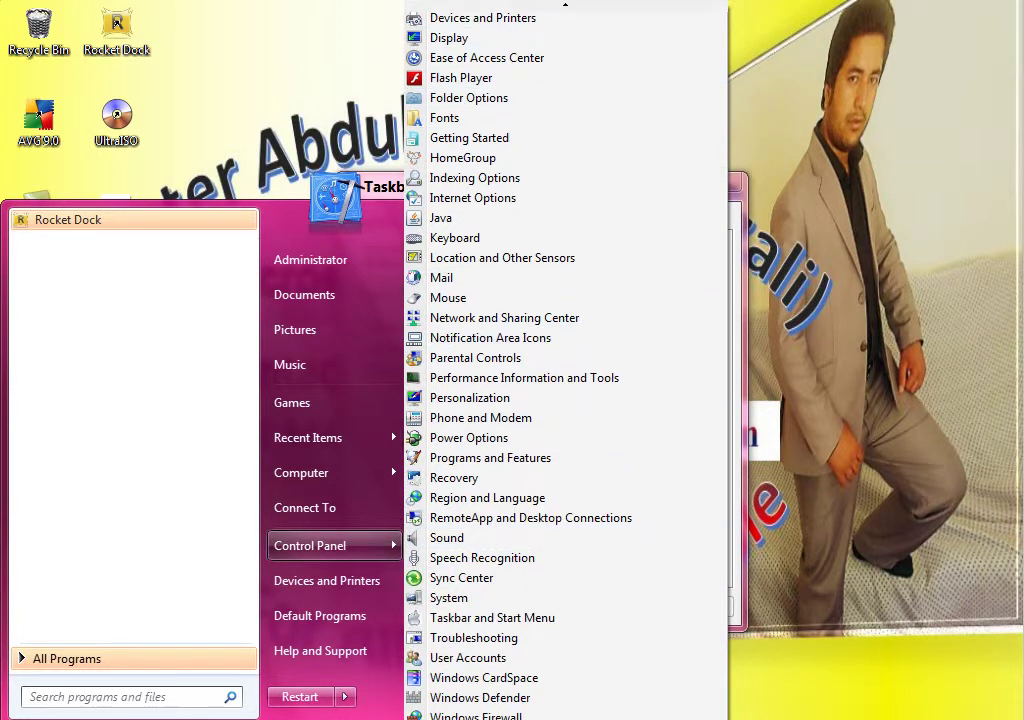
{"action": "mouse_move", "coordinate": [558, 11]}
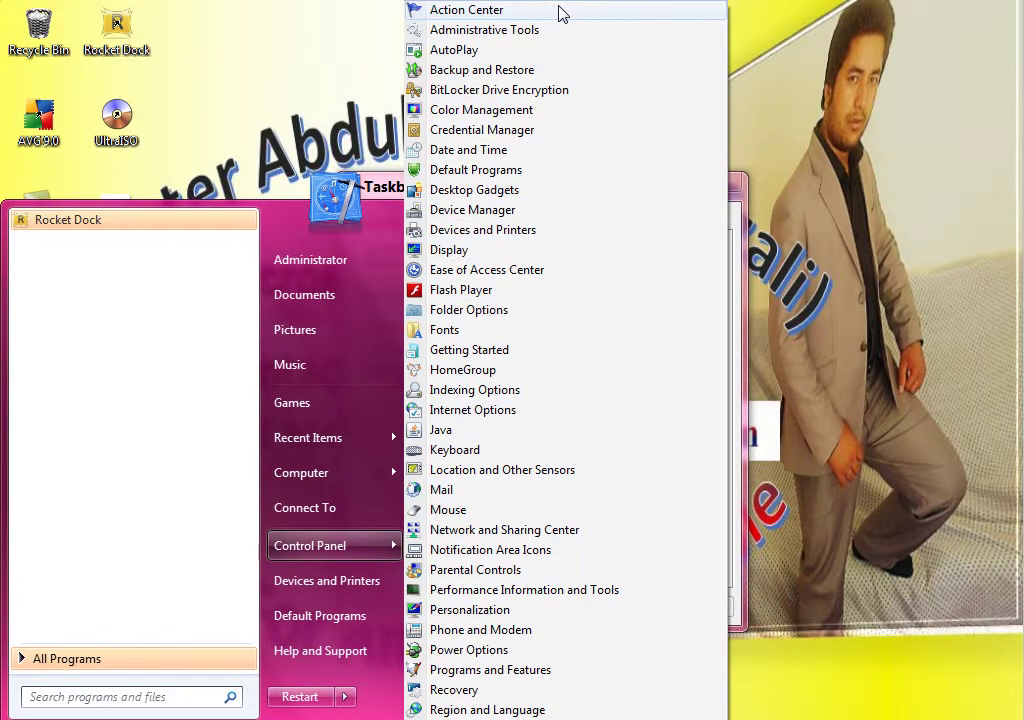
{"action": "key", "text": "Escape"}
{"action": "key", "text": "Escape"}
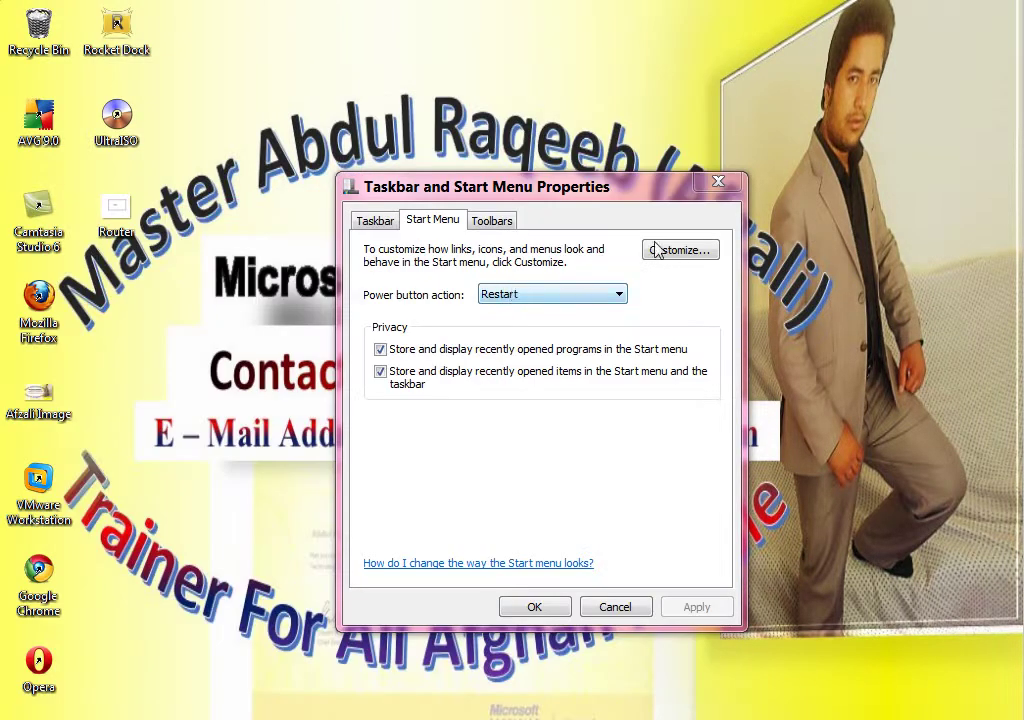
Set both Computer and Control Panel to Don't display this item, apply the change and check the Start menu
{"action": "left_click", "coordinate": [668, 243]}
{"action": "left_click", "coordinate": [432, 335]}
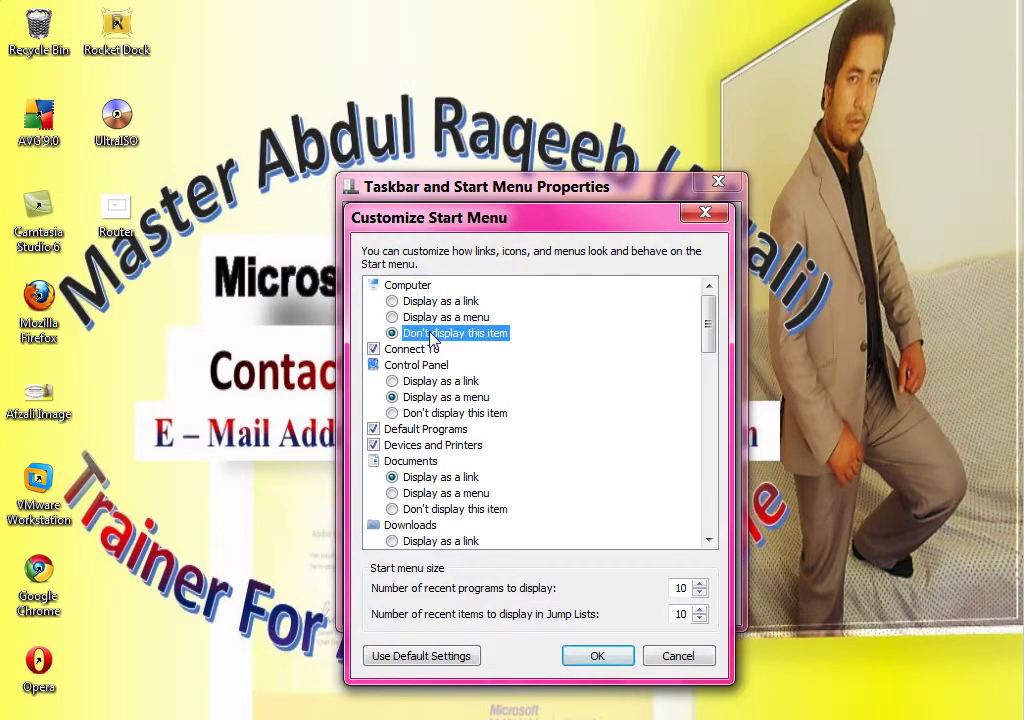
{"action": "left_click", "coordinate": [418, 413]}
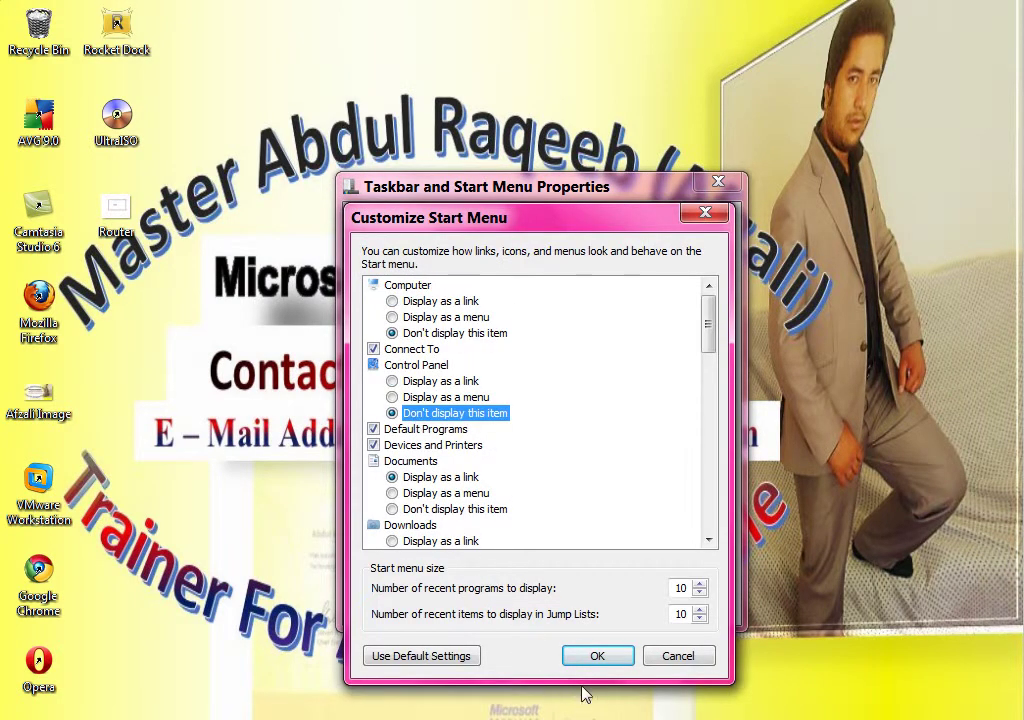
{"action": "left_click", "coordinate": [594, 657]}
{"action": "left_click", "coordinate": [696, 607]}
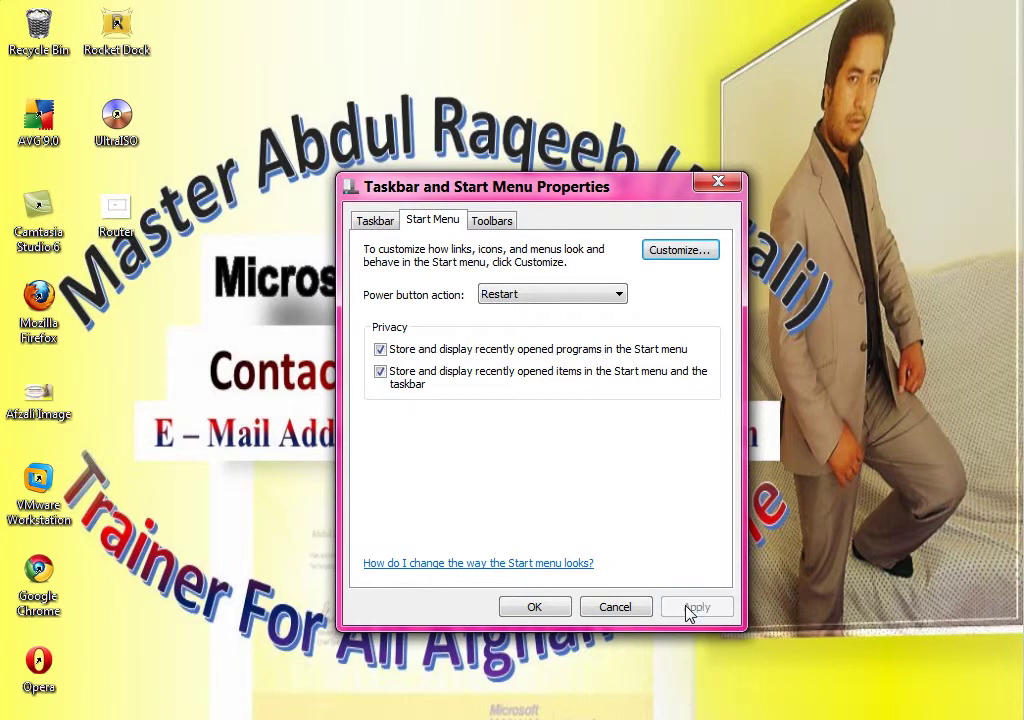
{"action": "key", "text": "super"}
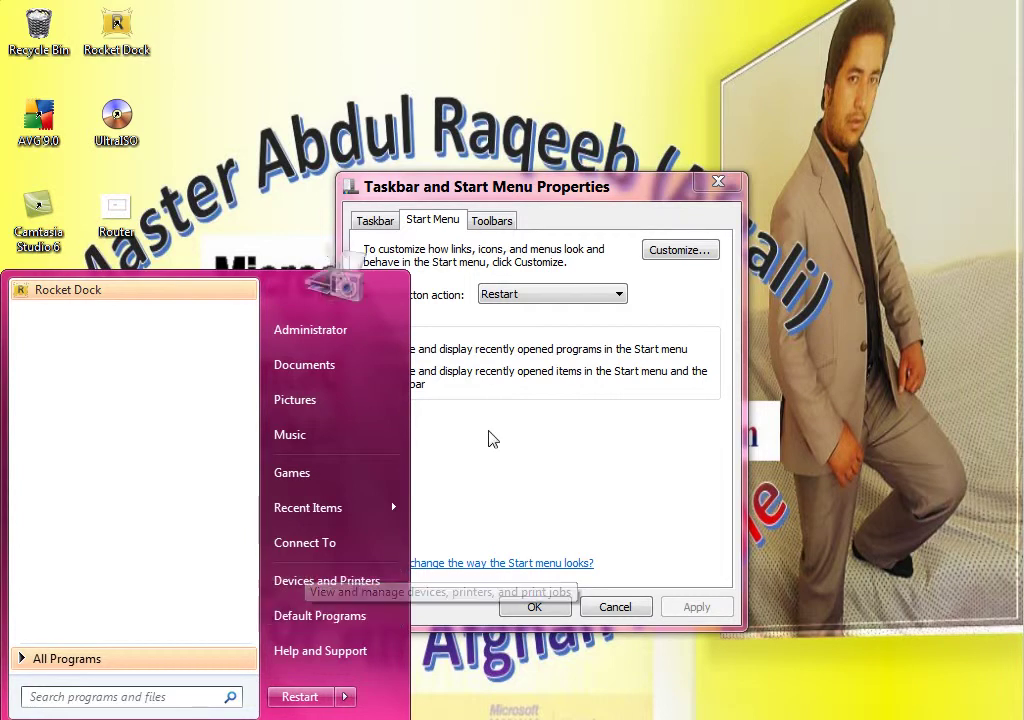
Locate the context menus and dragging option in the Start menu customization, and place a copy of the Start menu's Rocket Dock shortcut on the desktop
{"action": "left_click", "coordinate": [705, 252]}
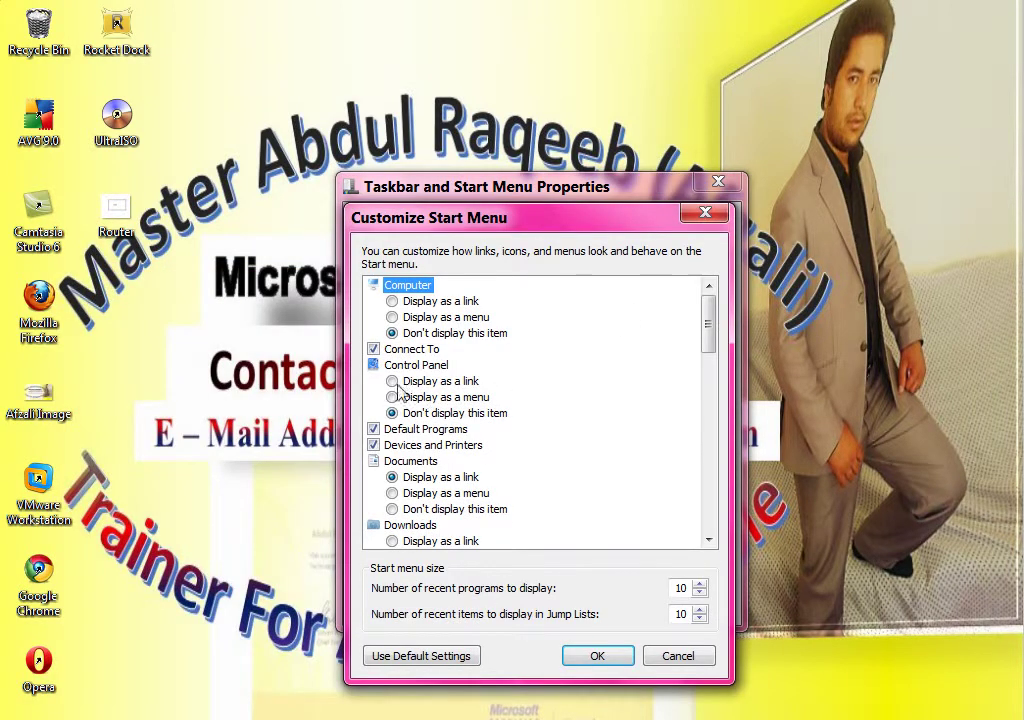
{"action": "left_click_drag", "start_coordinate": [709, 340], "coordinate": [707, 372]}
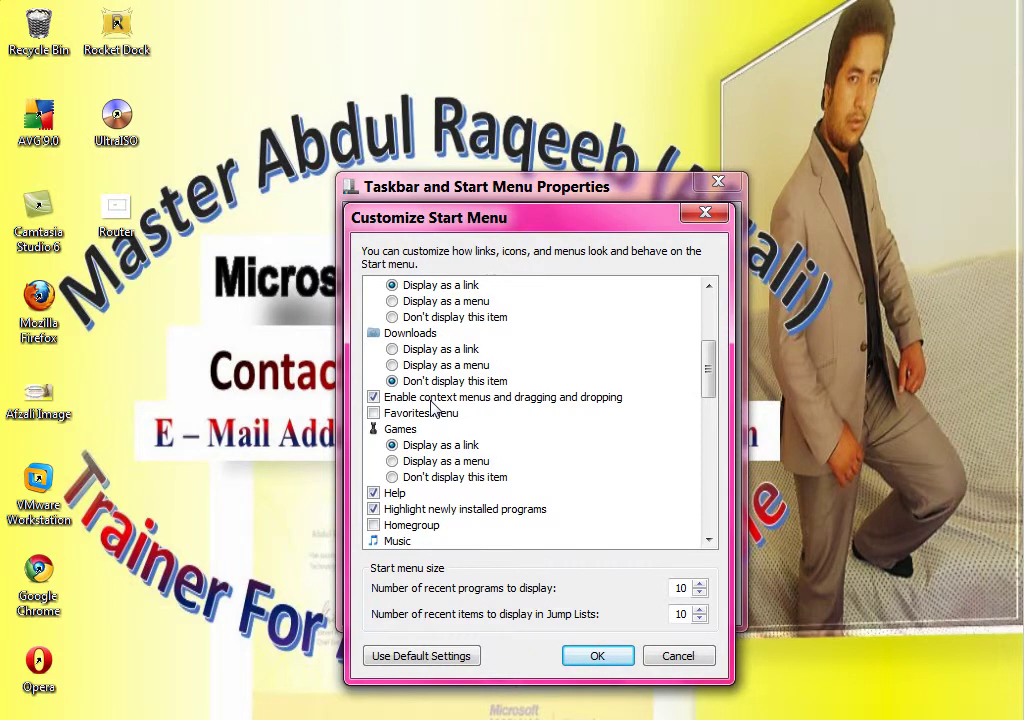
{"action": "key", "text": "super"}
{"action": "left_click_drag", "start_coordinate": [176, 290], "coordinate": [578, 110]}
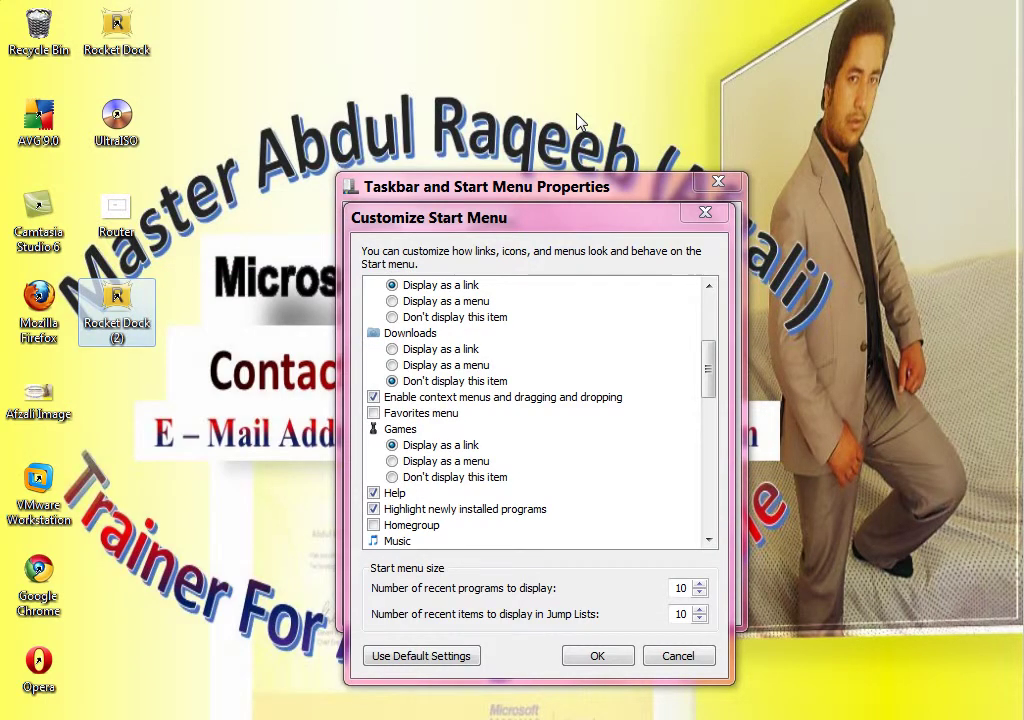
Disable Enable context menus and dragging and dropping, apply the change and open the Start menu to check it
{"action": "left_click", "coordinate": [470, 398]}
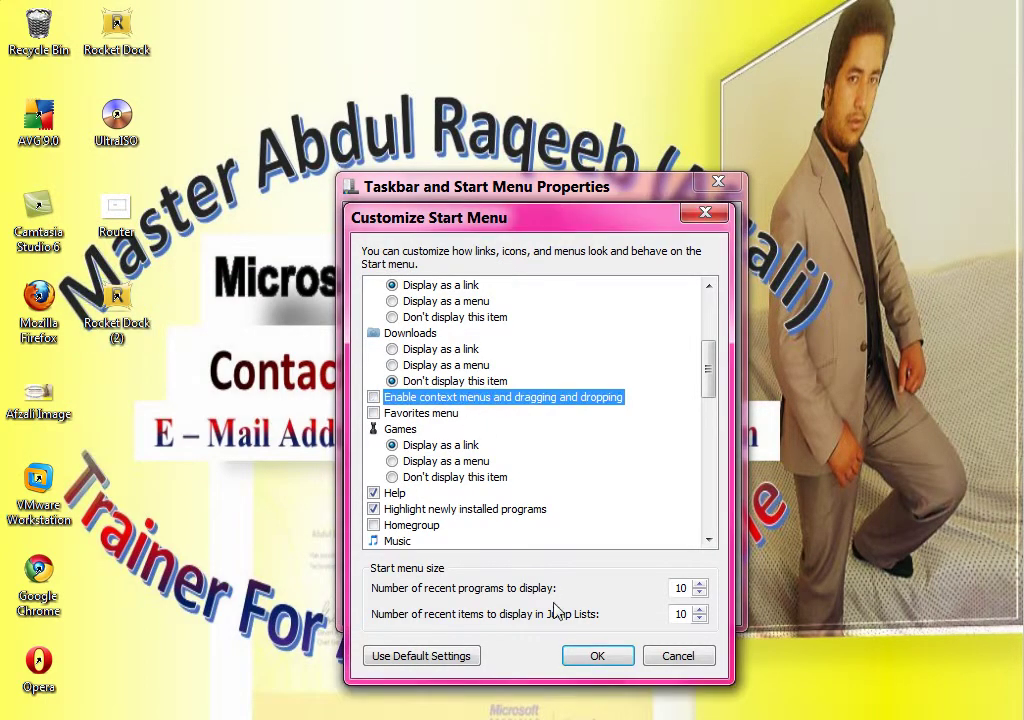
{"action": "left_click", "coordinate": [585, 656]}
{"action": "left_click", "coordinate": [690, 610]}
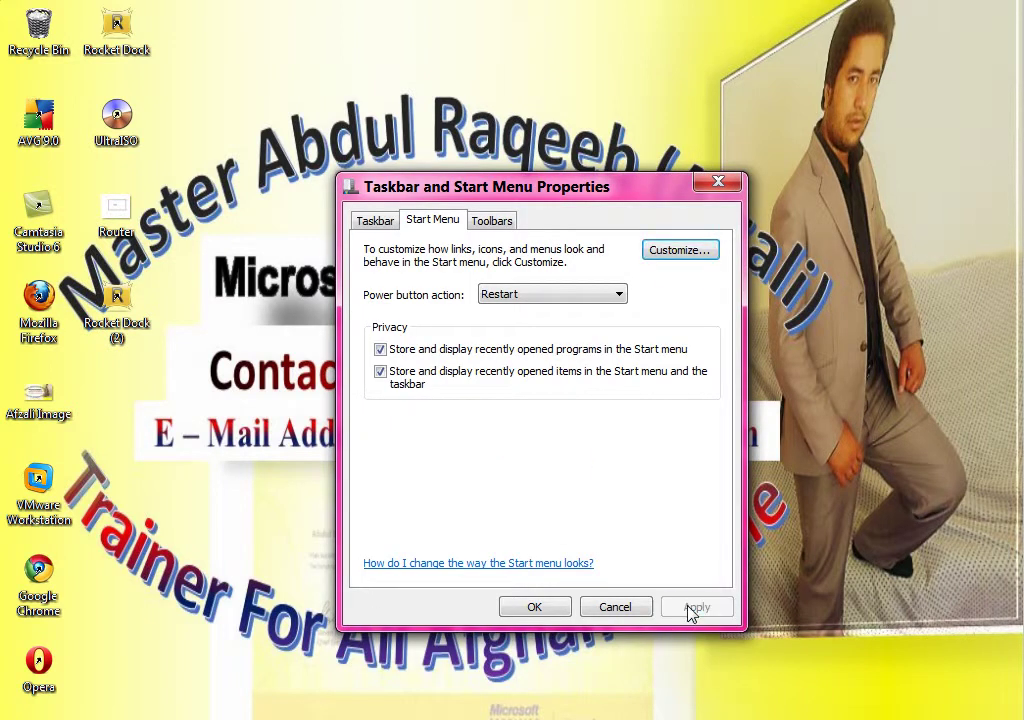
{"action": "key", "text": "super"}
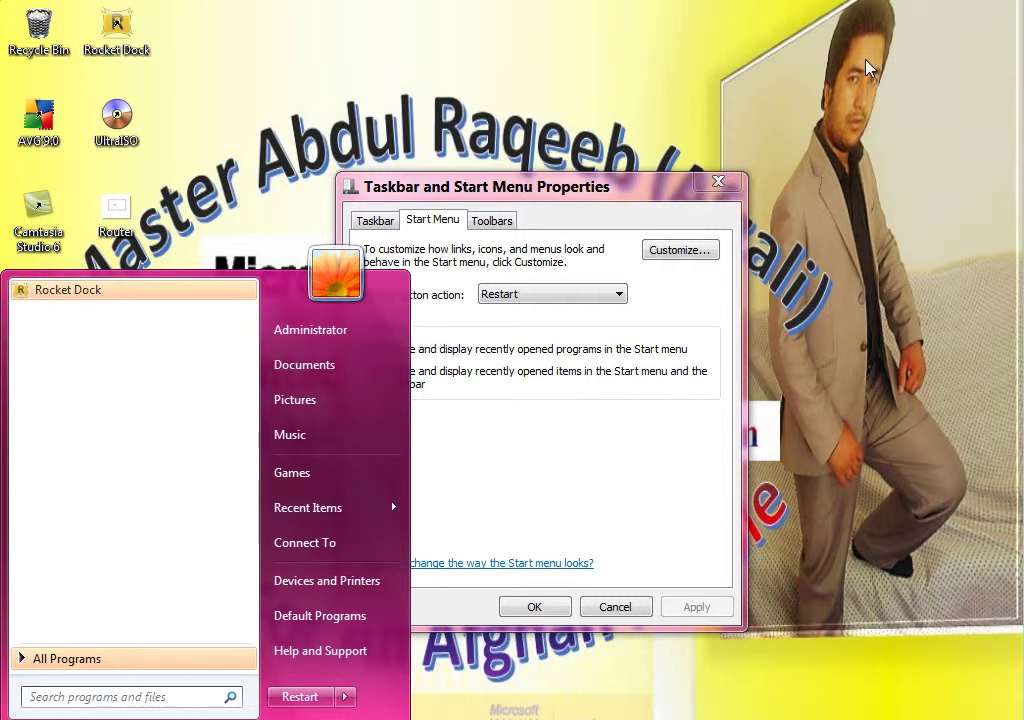
Locate the Highlight newly installed programs option in the Start menu customization and examine the Microsoft Office 2013 folder under All Programs
{"action": "left_click", "coordinate": [660, 264]}
{"action": "left_click", "coordinate": [664, 252]}
{"action": "left_click_drag", "start_coordinate": [709, 327], "coordinate": [710, 380]}
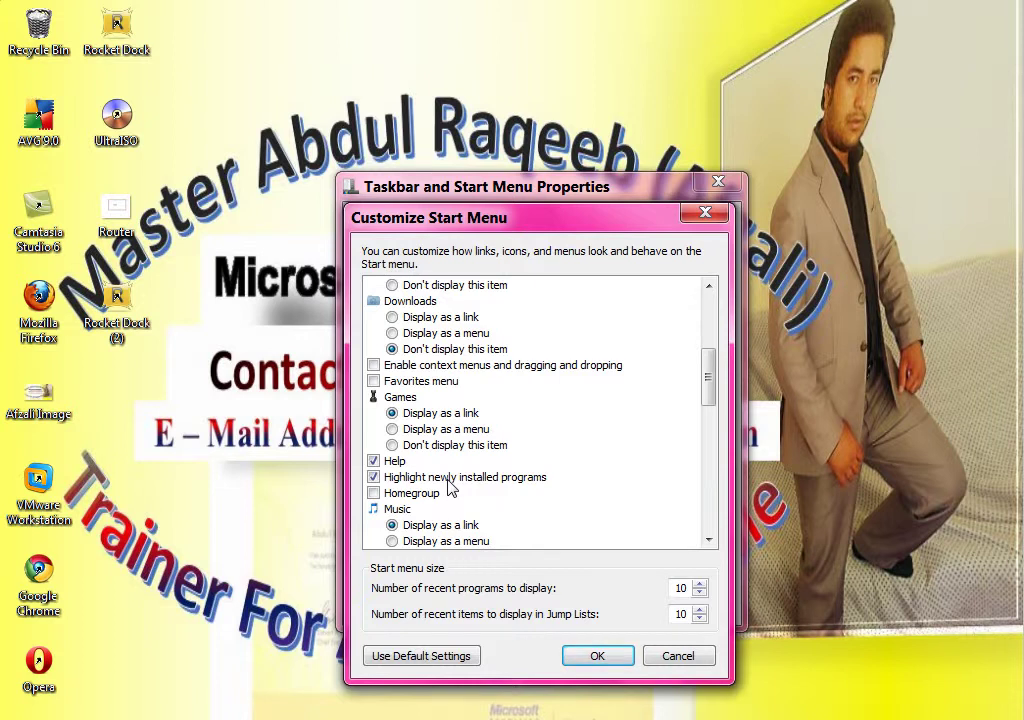
{"action": "key", "text": "super"}
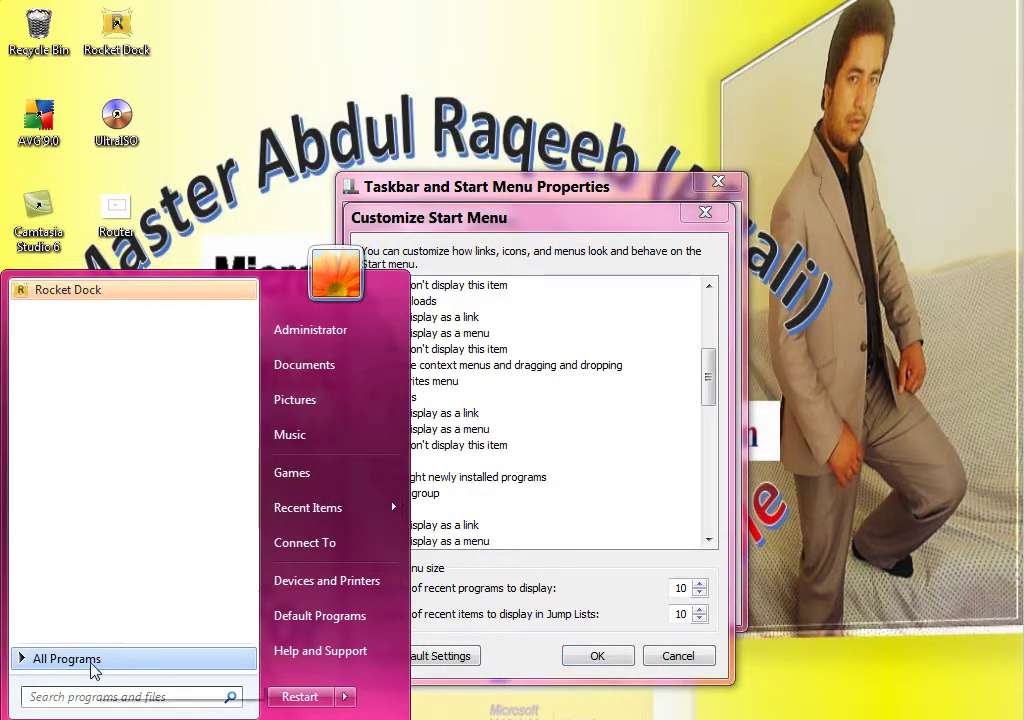
{"action": "left_click", "coordinate": [97, 660]}
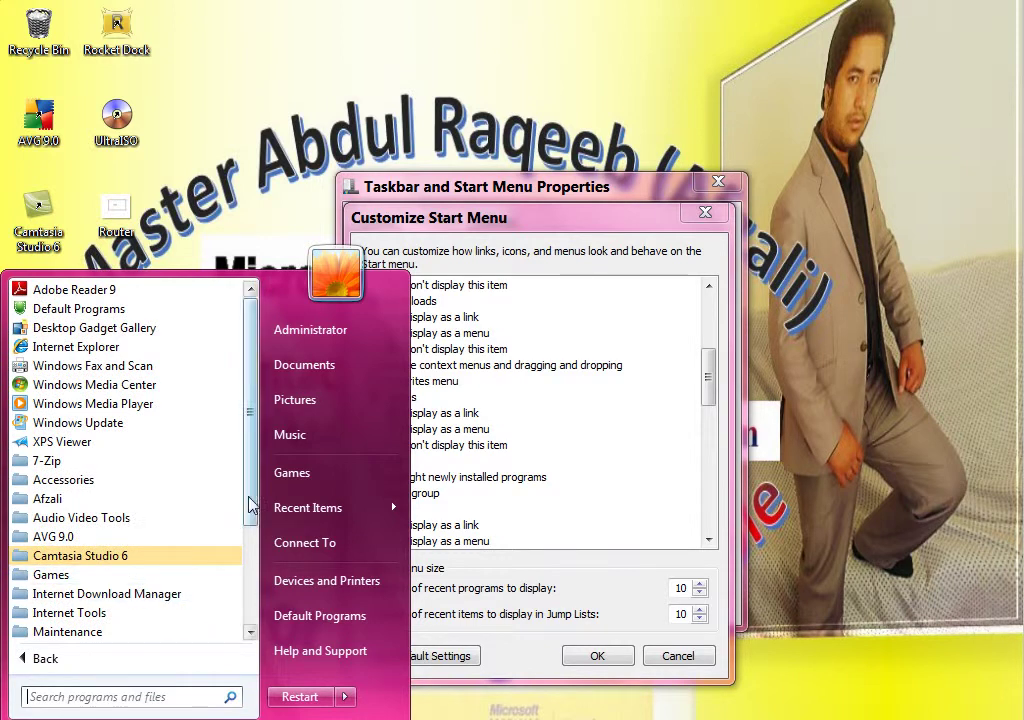
{"action": "scroll", "coordinate": [248, 512], "scroll_direction": "down", "scroll_amount": 3}
{"action": "left_click", "coordinate": [137, 494]}
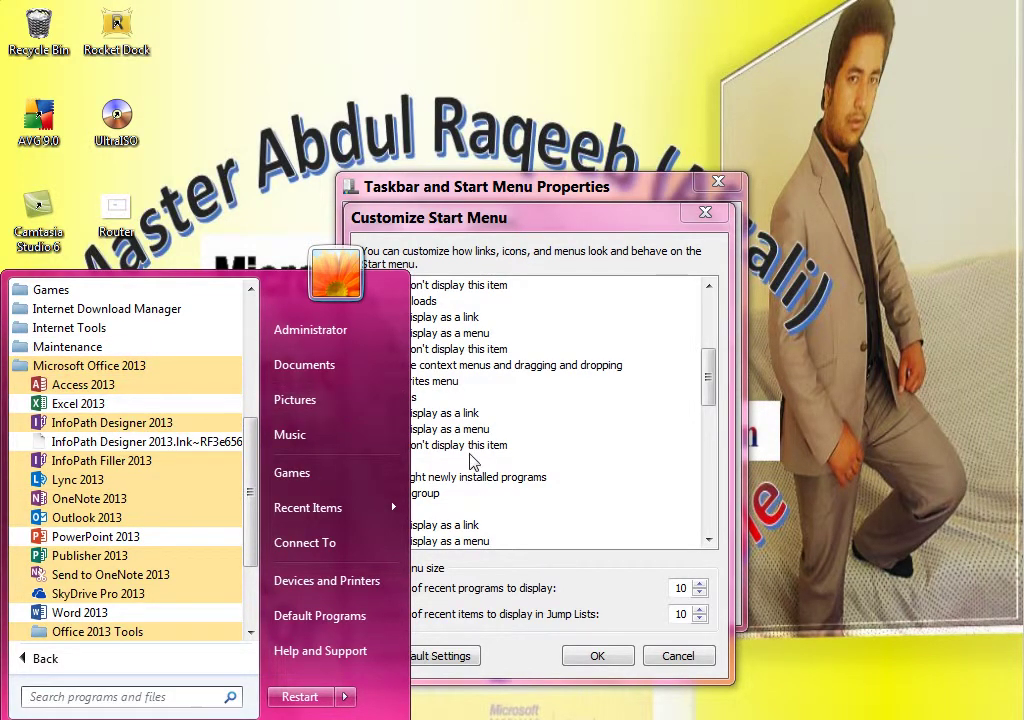
Set Games to Display as a menu, disable Highlight newly installed programs, apply, and check the Microsoft Office 2013 folder in All Programs
{"action": "left_click", "coordinate": [550, 436]}
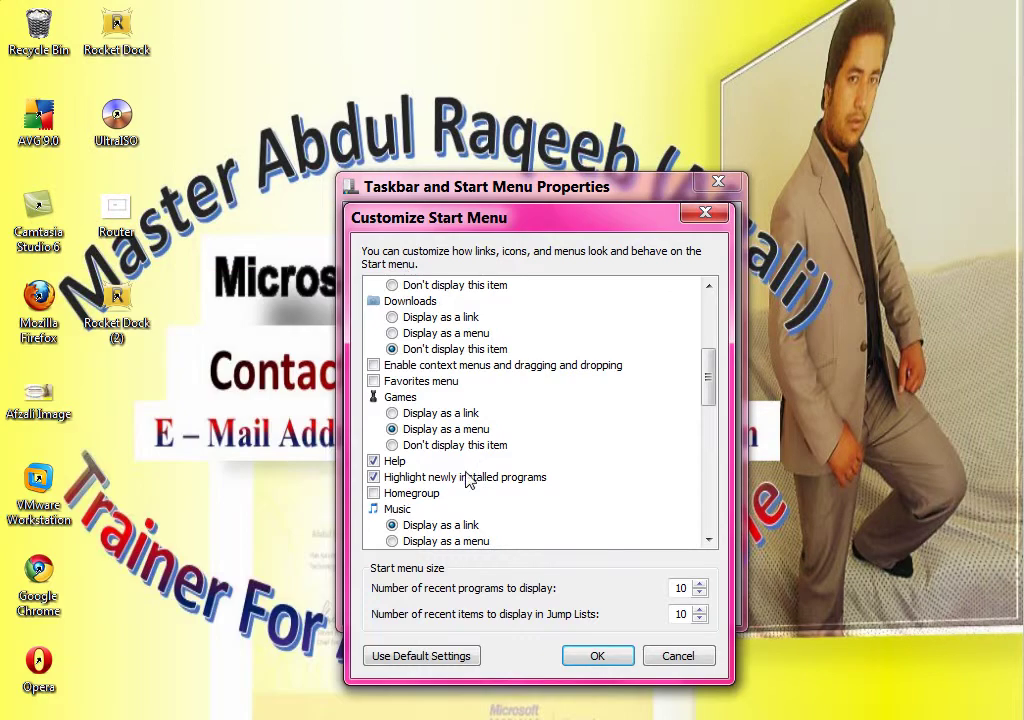
{"action": "left_click", "coordinate": [603, 659]}
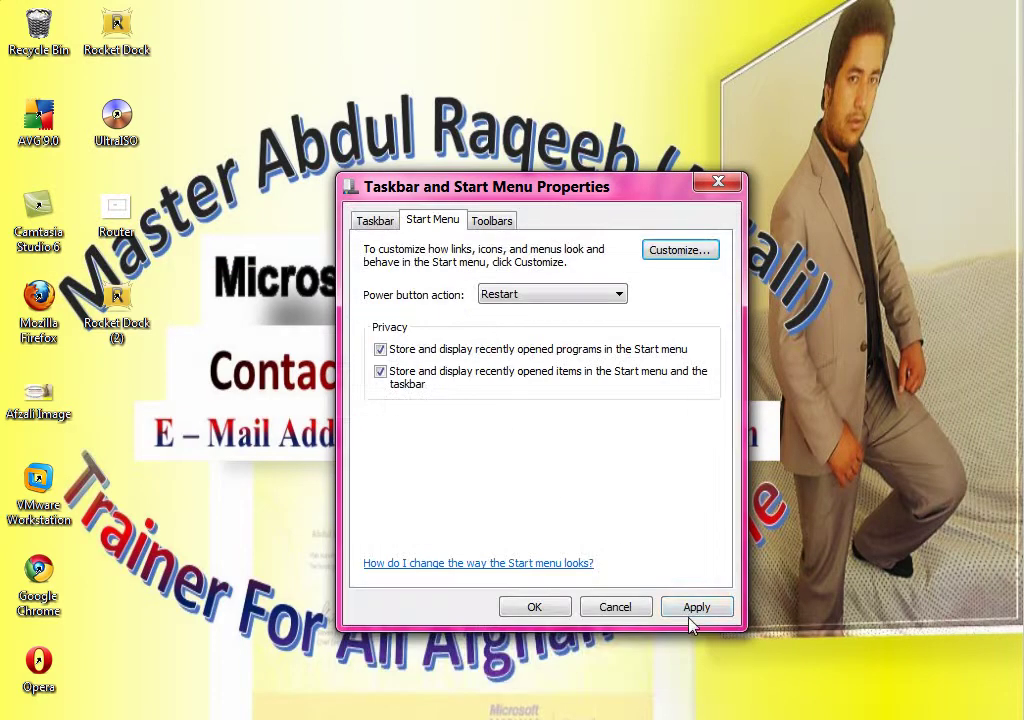
{"action": "left_click", "coordinate": [692, 618]}
{"action": "key", "text": "super"}
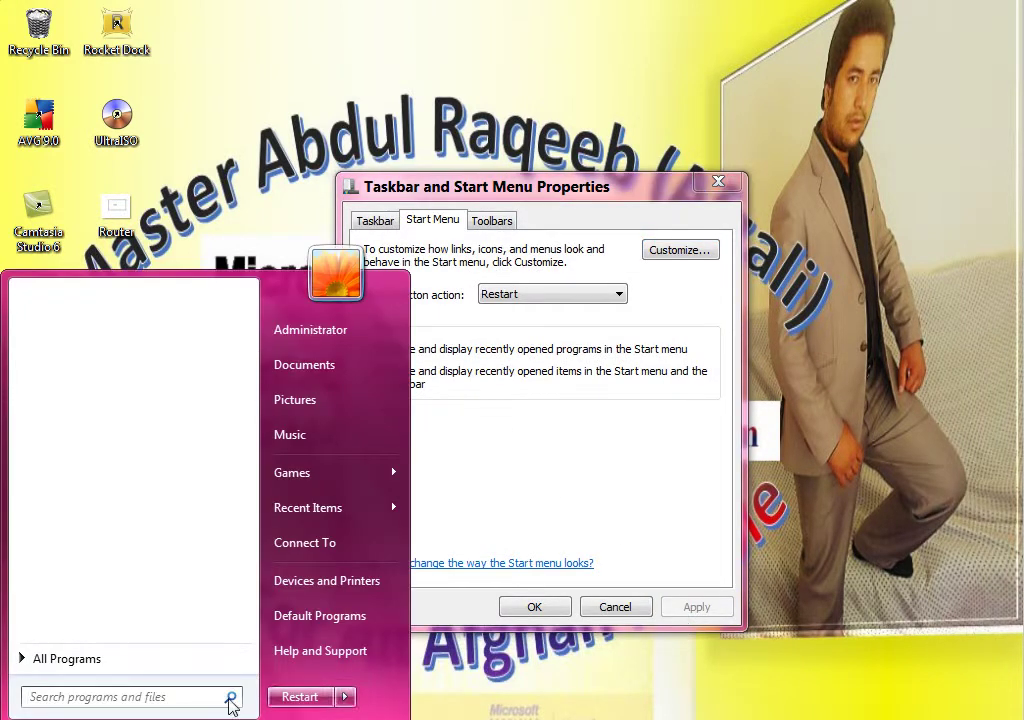
{"action": "left_click", "coordinate": [144, 662]}
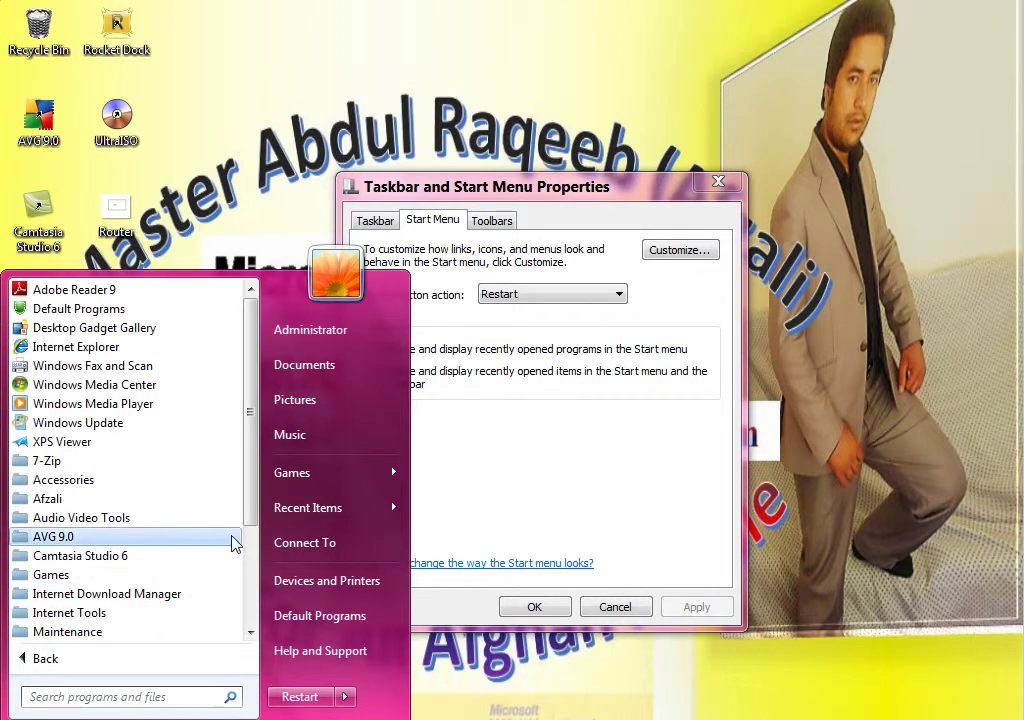
{"action": "scroll", "coordinate": [228, 552], "scroll_direction": "down", "scroll_amount": 3}
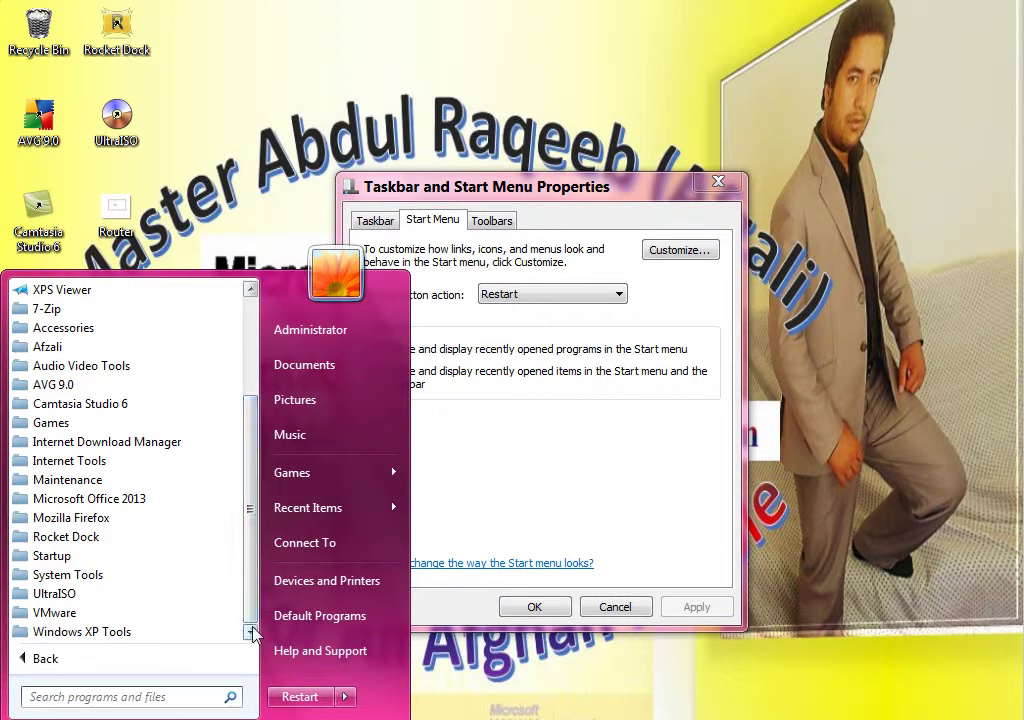
{"action": "left_click", "coordinate": [140, 500]}
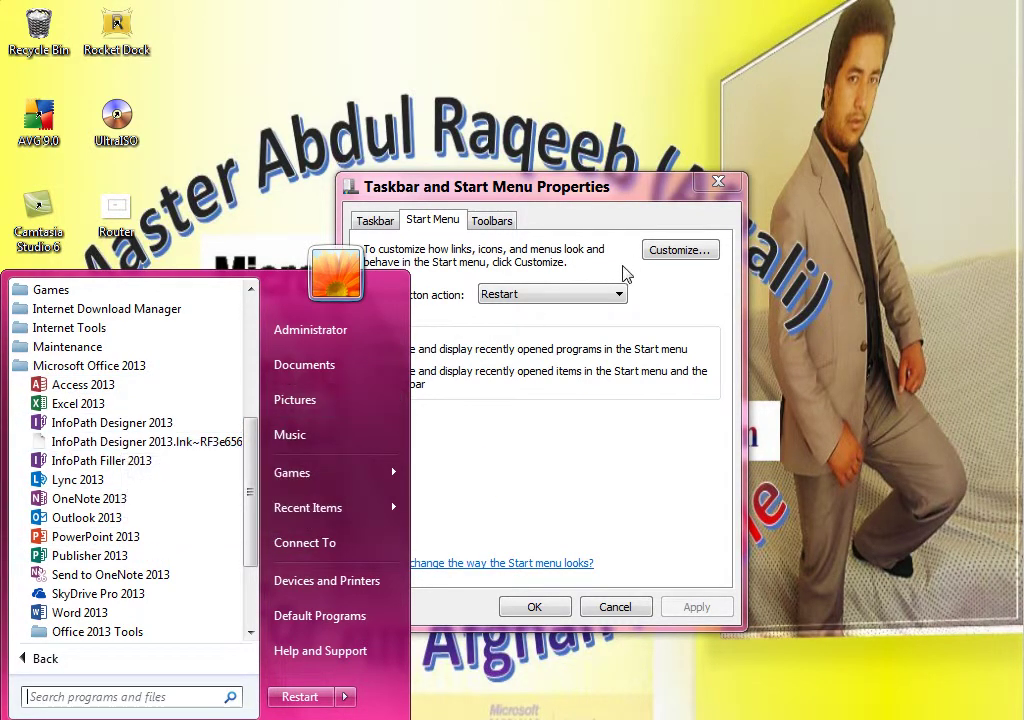
Re-enable Highlight newly installed programs, apply the change and check the Microsoft Office 2013 folder in All Programs
{"action": "left_click", "coordinate": [682, 250]}
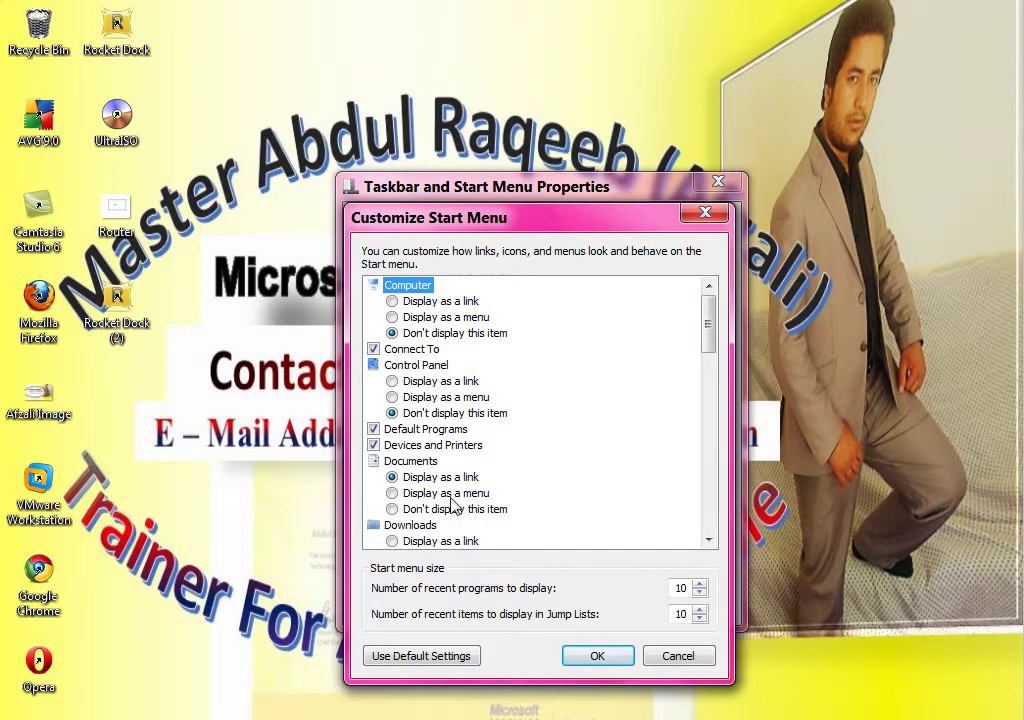
{"action": "left_click_drag", "start_coordinate": [716, 355], "coordinate": [711, 411]}
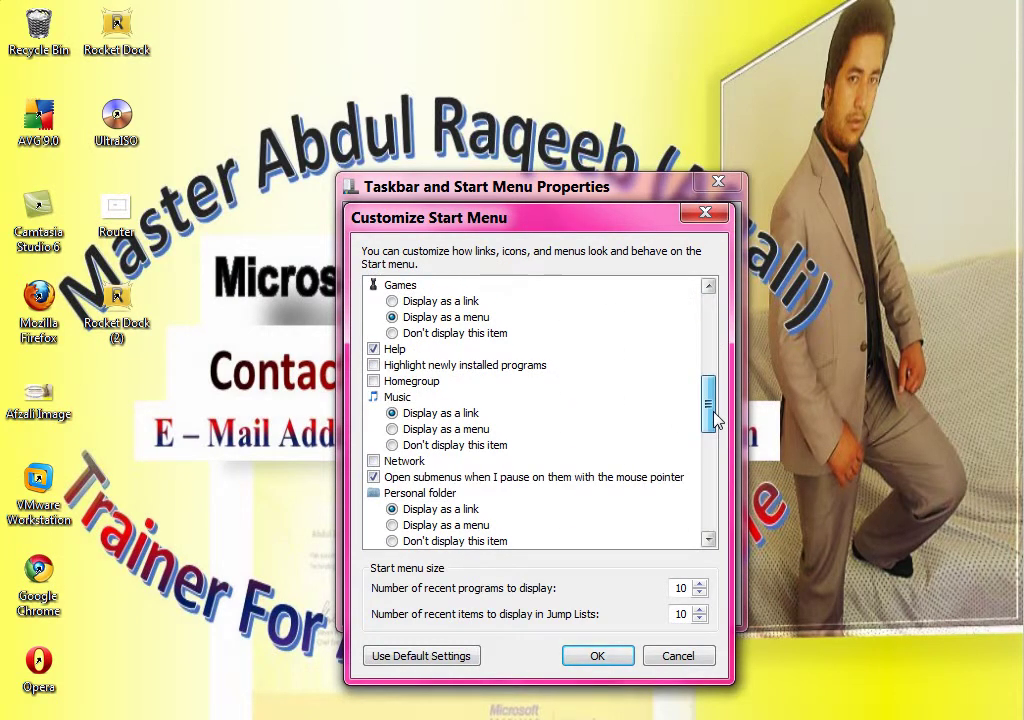
{"action": "left_click", "coordinate": [498, 366]}
{"action": "left_click", "coordinate": [588, 656]}
{"action": "left_click", "coordinate": [695, 609]}
{"action": "key", "text": "super"}
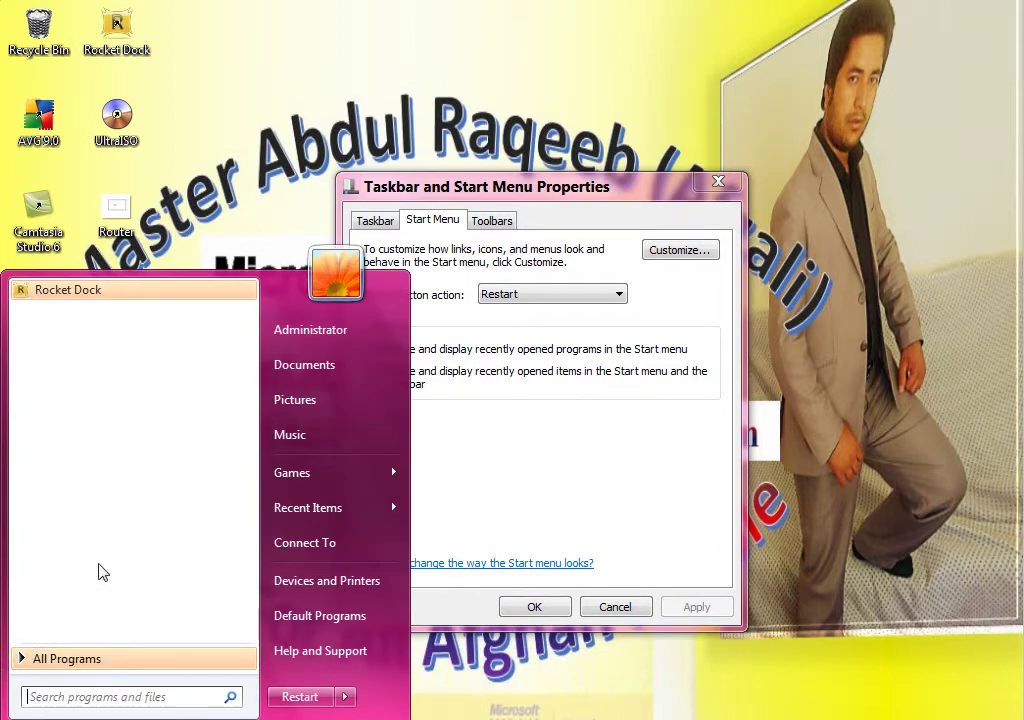
{"action": "left_click", "coordinate": [128, 662]}
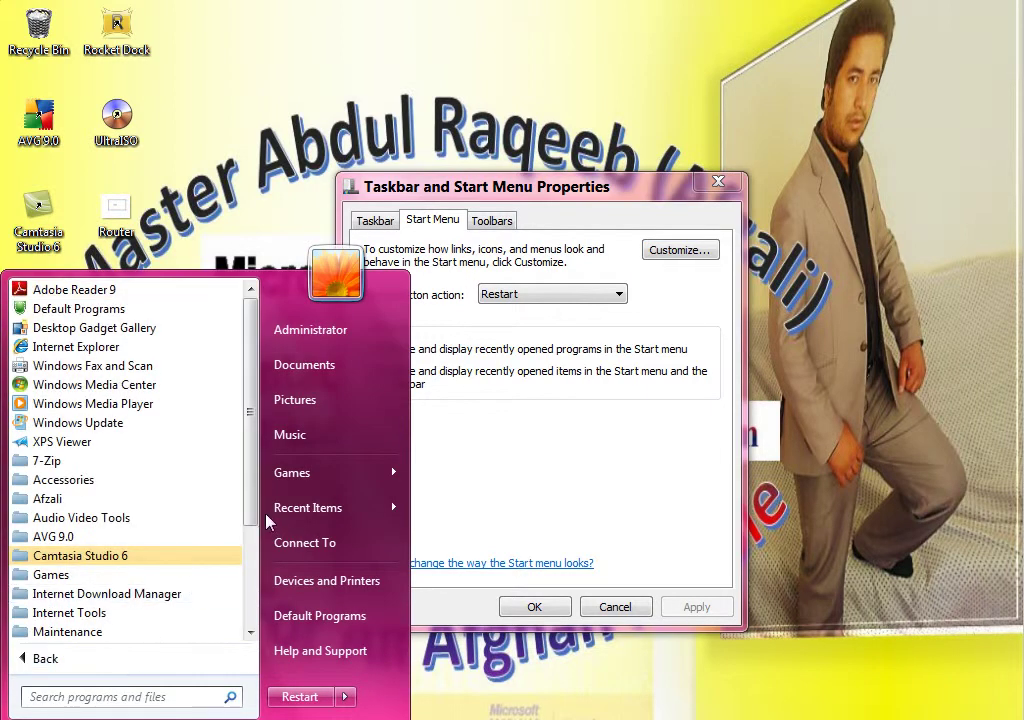
{"action": "scroll", "coordinate": [268, 618], "scroll_direction": "down", "scroll_amount": 3}
{"action": "left_click", "coordinate": [150, 498]}
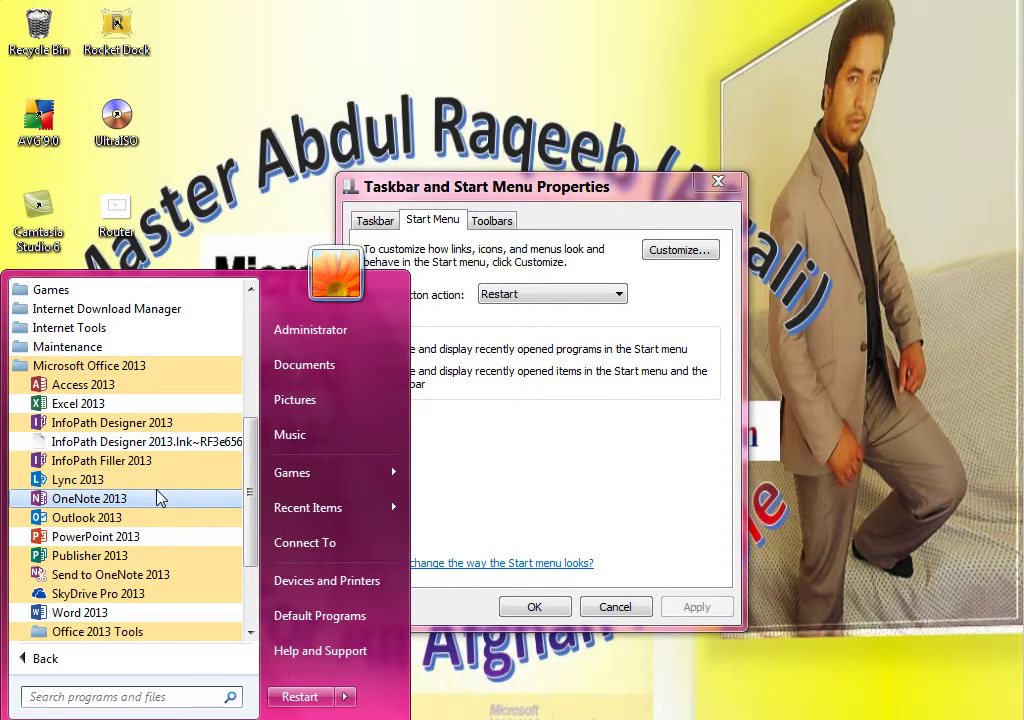
Set Control Panel to Display as a menu, apply the change and open the Start menu to check it
{"action": "left_click", "coordinate": [705, 251]}
{"action": "left_click_drag", "start_coordinate": [703, 327], "coordinate": [711, 403]}
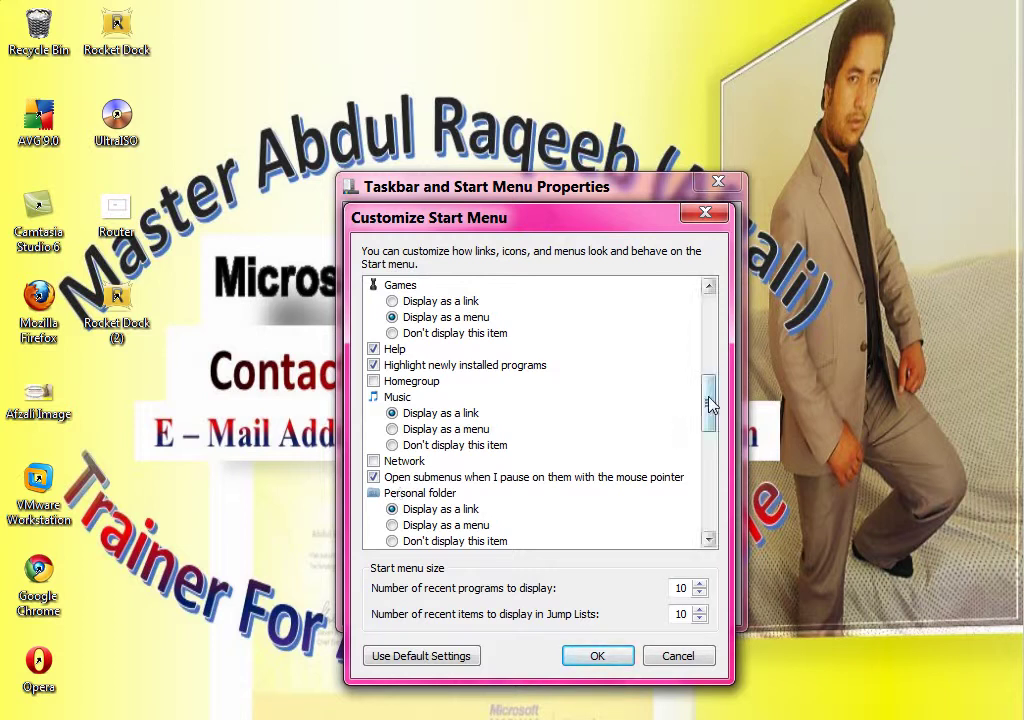
{"action": "left_click_drag", "start_coordinate": [709, 400], "coordinate": [703, 310]}
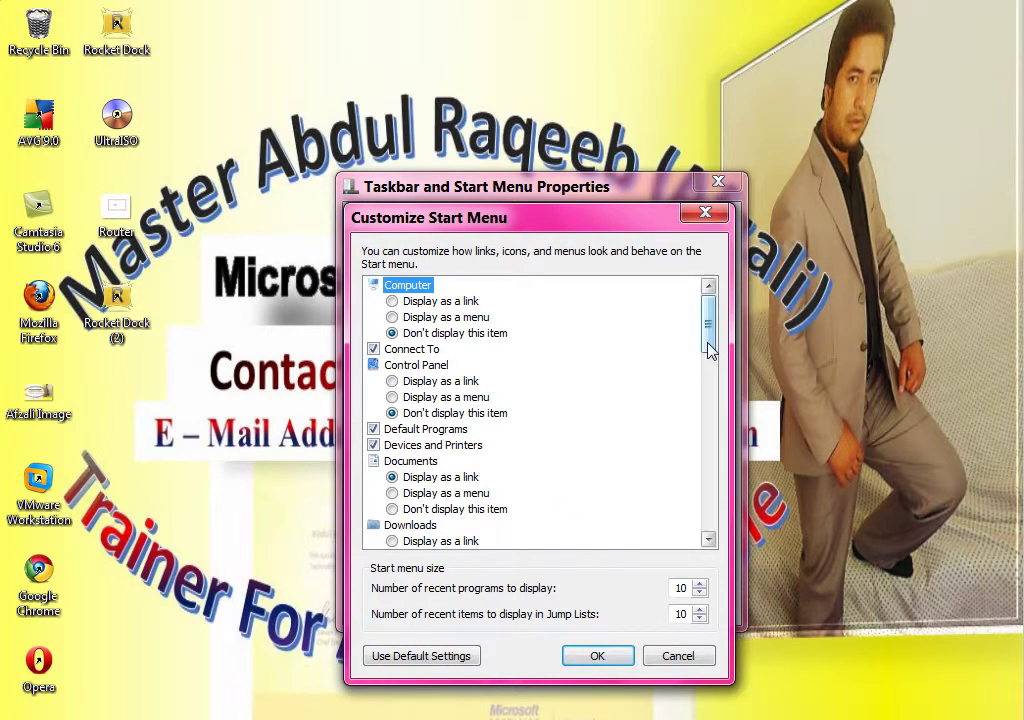
{"action": "left_click_drag", "start_coordinate": [709, 350], "coordinate": [709, 354]}
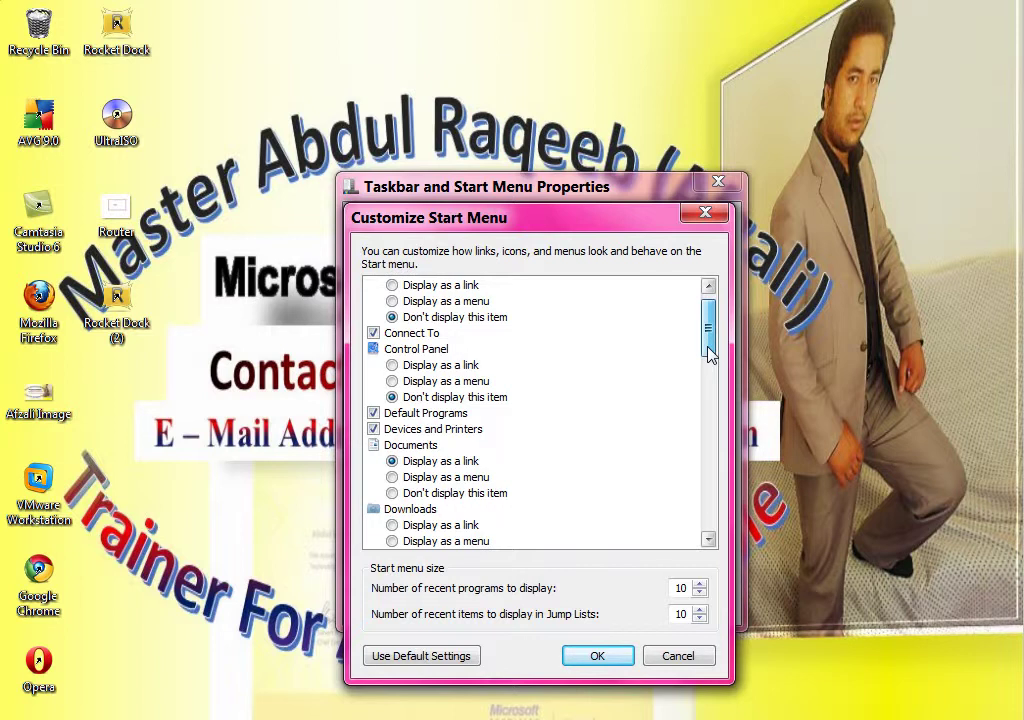
{"action": "left_click", "coordinate": [445, 381]}
{"action": "left_click", "coordinate": [594, 656]}
{"action": "left_click", "coordinate": [696, 607]}
{"action": "key", "text": "super"}
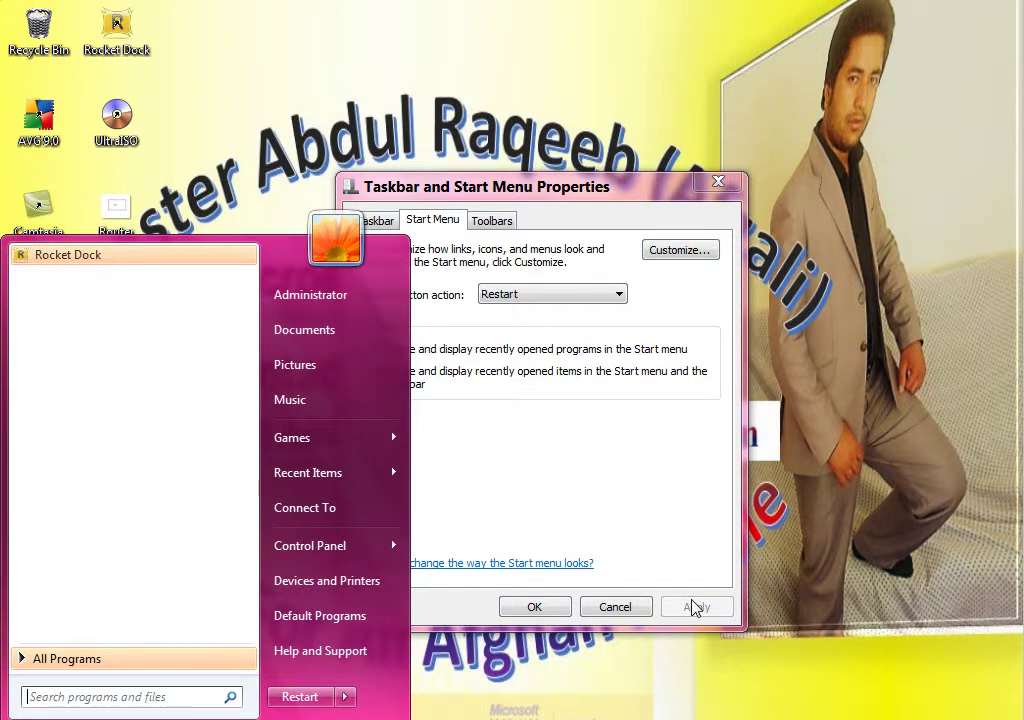
Examine how All Programs and the Control Panel submenu open in the Start menu, and close the menu
{"action": "left_click", "coordinate": [224, 664]}
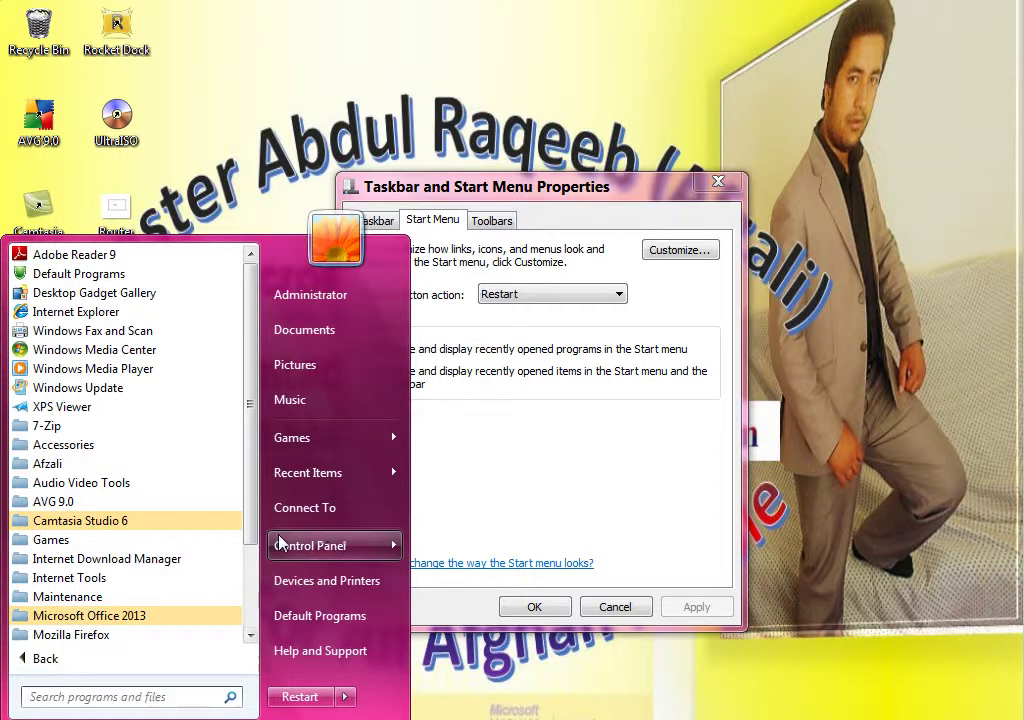
{"action": "left_click", "coordinate": [330, 549]}
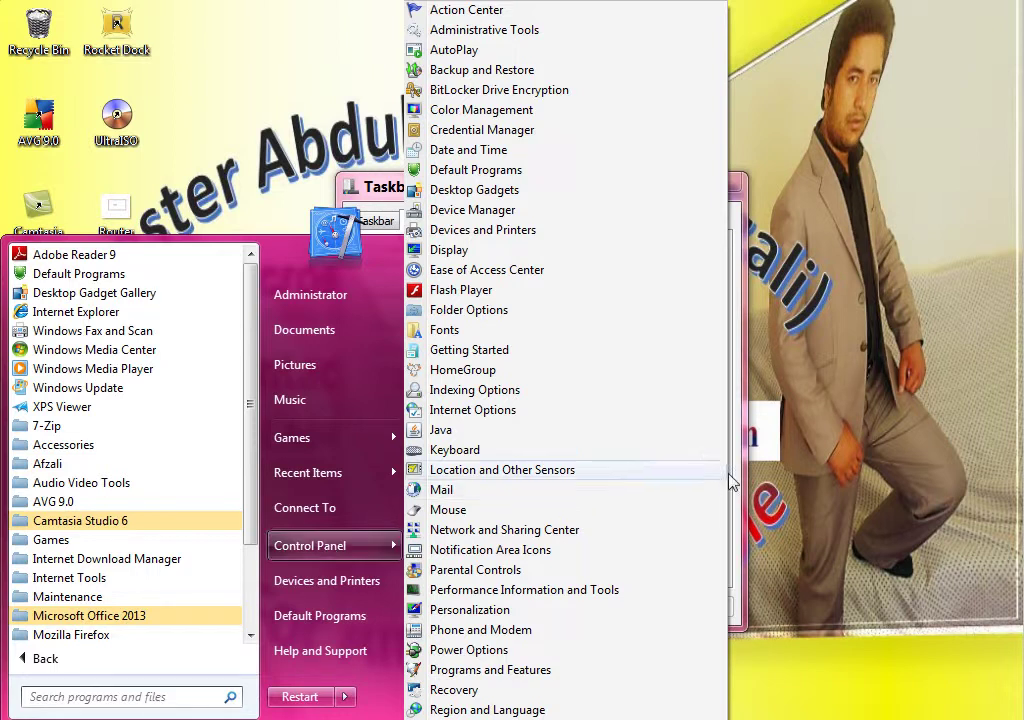
{"action": "left_click", "coordinate": [800, 483]}
{"action": "key", "text": "super"}
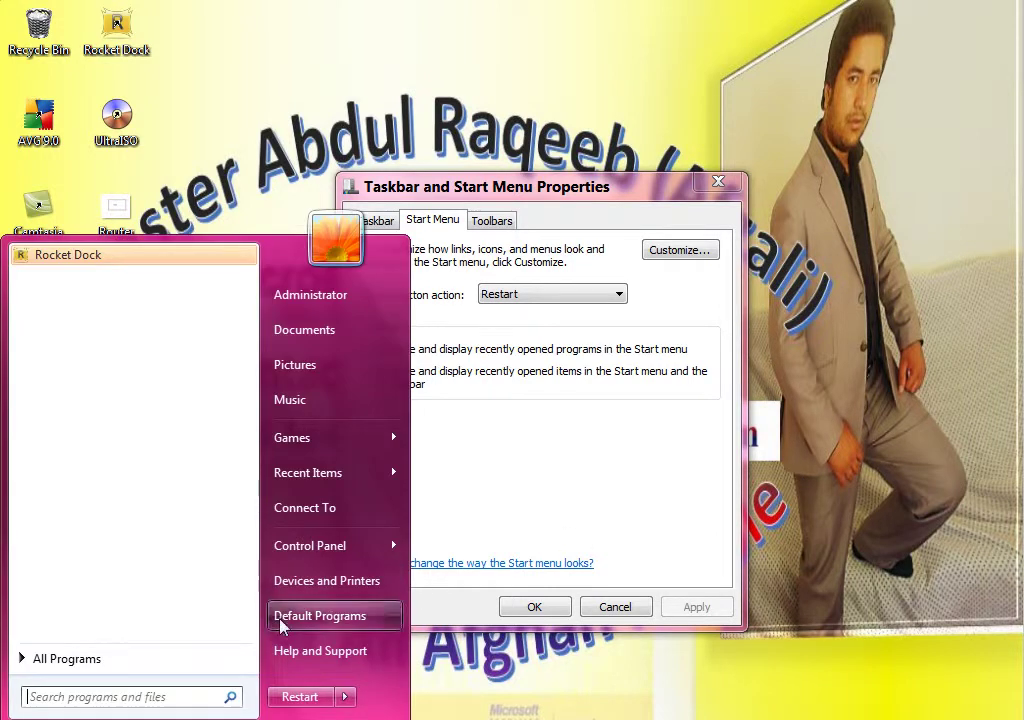
{"action": "left_click", "coordinate": [193, 660]}
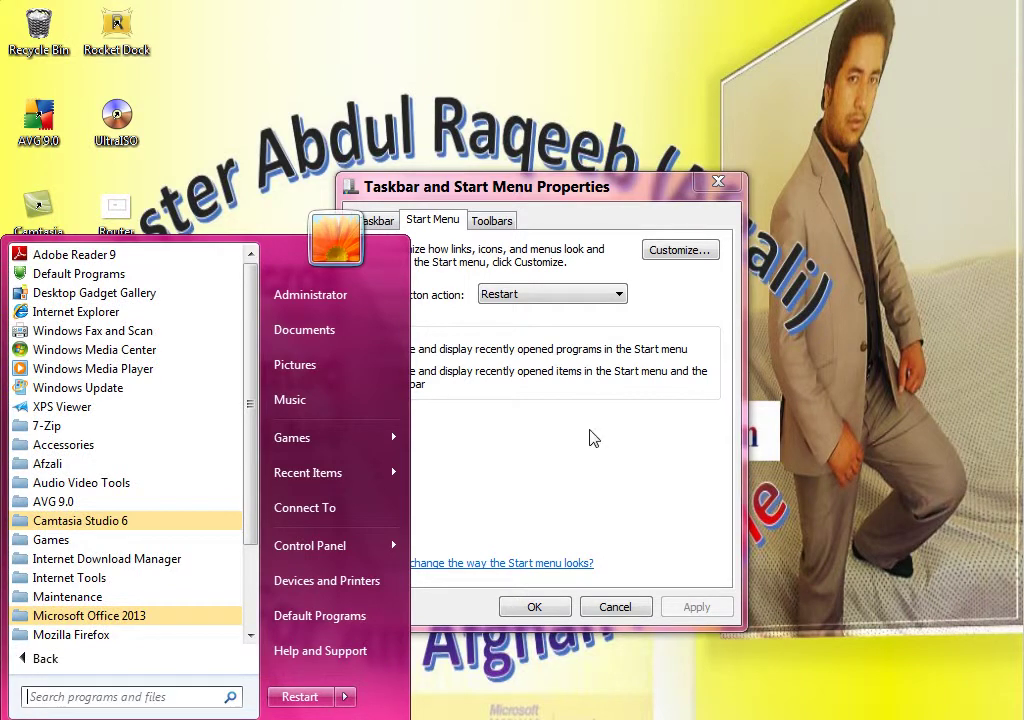
{"action": "left_click", "coordinate": [765, 318]}
Disable Open submenus when I pause on them with the mouse pointer, apply the change and open the Start menu
{"action": "left_click", "coordinate": [697, 254]}
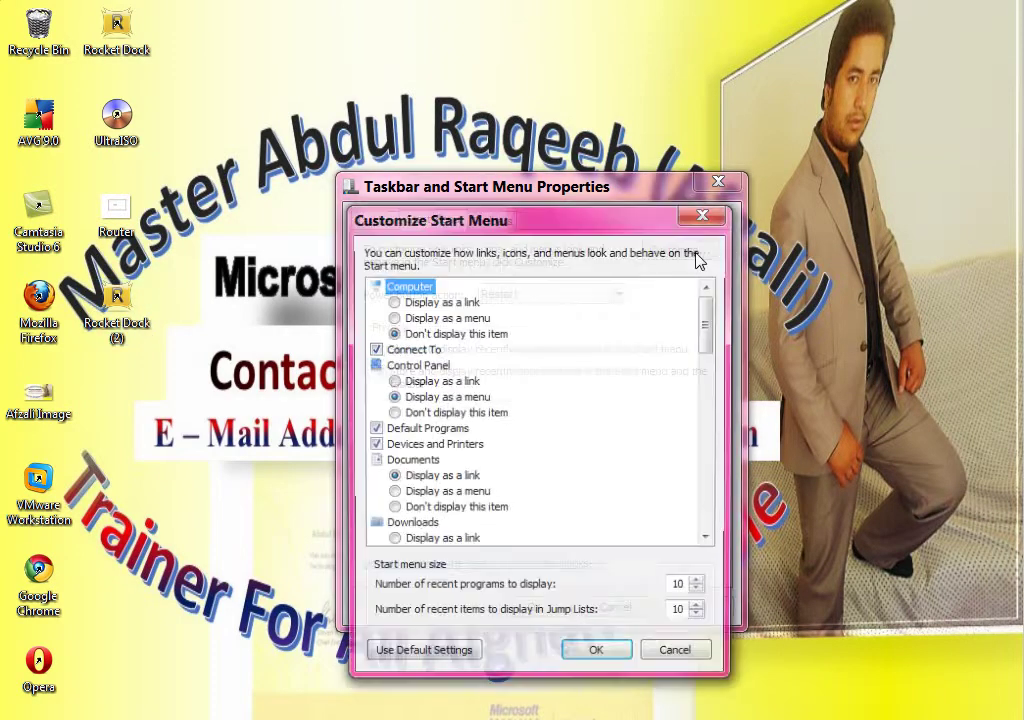
{"action": "left_click_drag", "start_coordinate": [711, 290], "coordinate": [713, 440]}
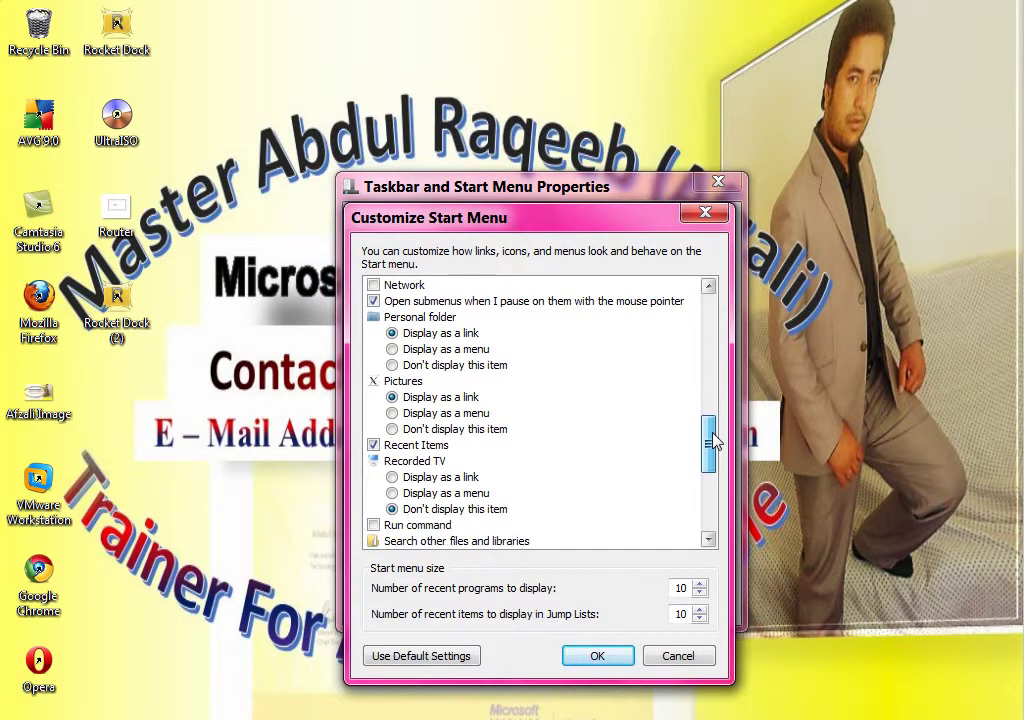
{"action": "left_click", "coordinate": [530, 301]}
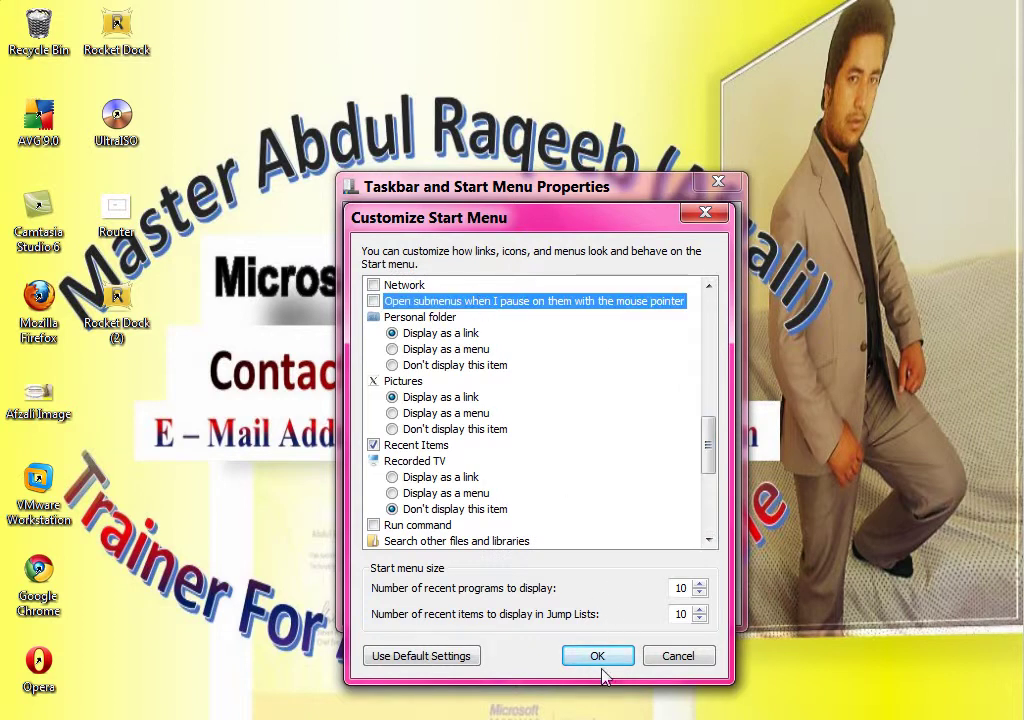
{"action": "left_click", "coordinate": [601, 658]}
{"action": "left_click", "coordinate": [676, 606]}
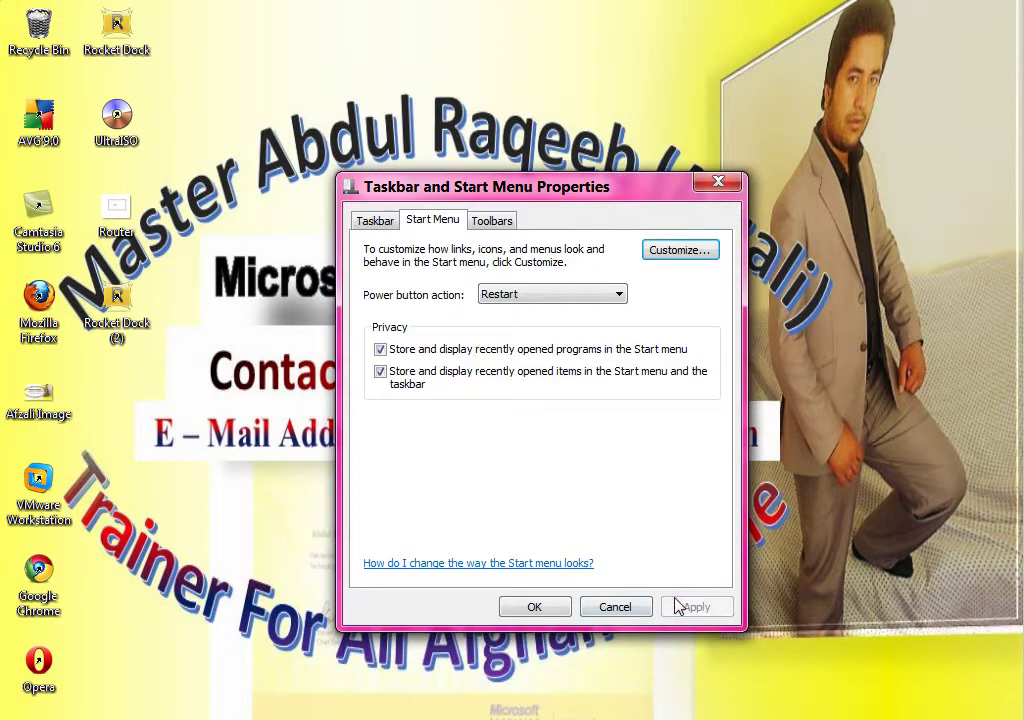
{"action": "key", "text": "super"}
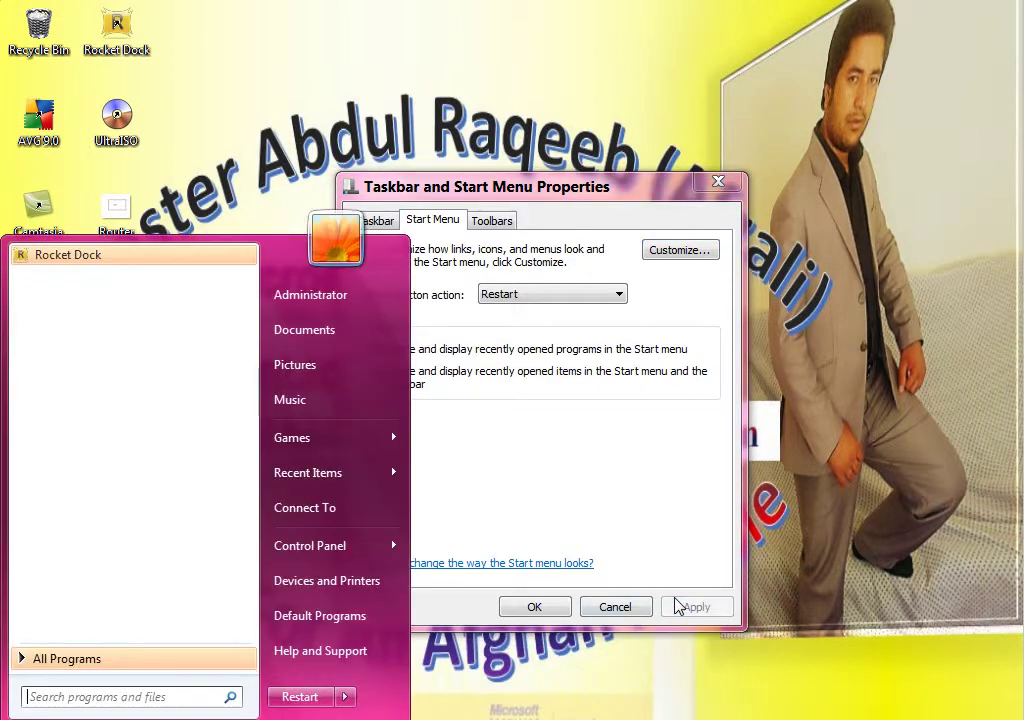
Expand All Programs and the Control Panel submenu to test how submenus open, and close the Start menu
{"action": "left_click", "coordinate": [158, 662]}
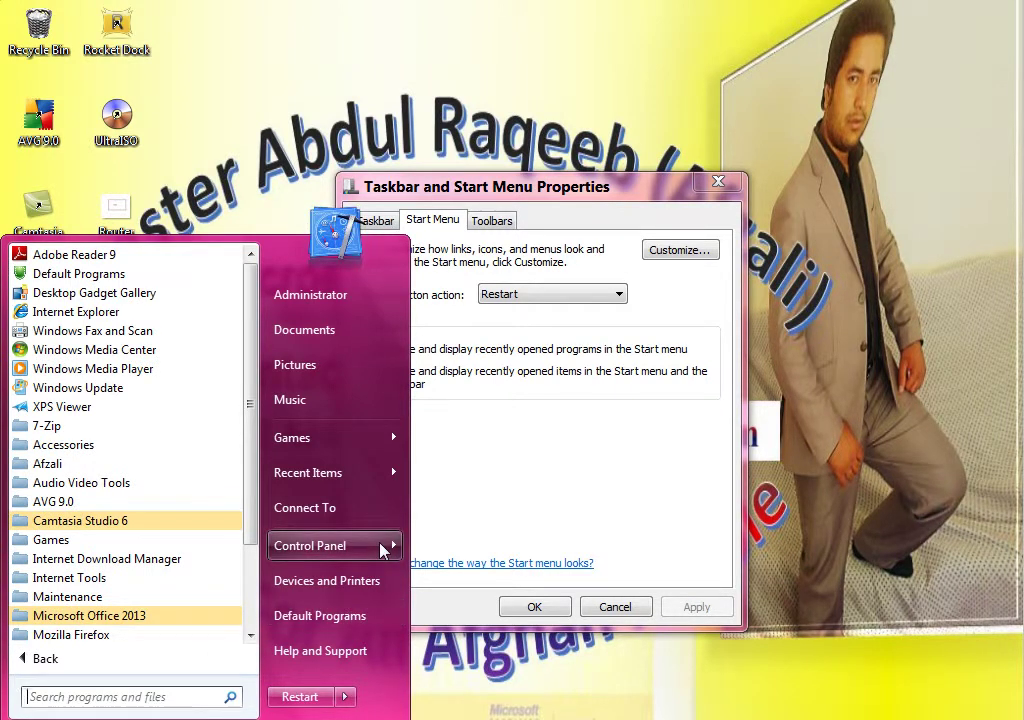
{"action": "left_click", "coordinate": [381, 548]}
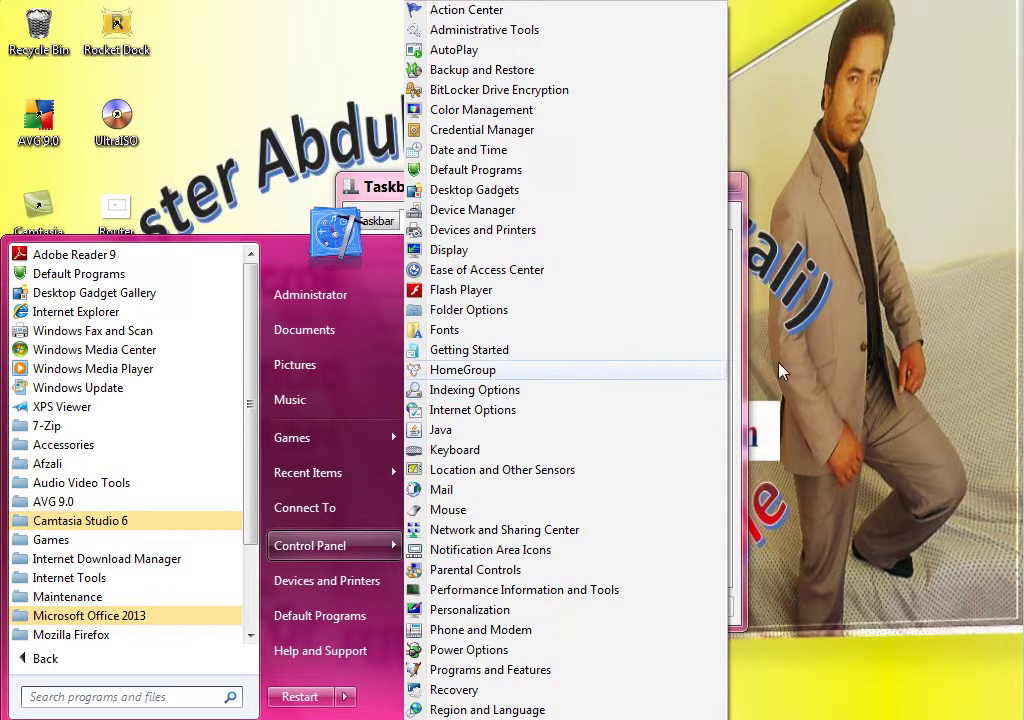
{"action": "left_click", "coordinate": [705, 318]}
Enable Run command in the Start menu customization, apply the change and open the Start menu to check it
{"action": "left_click", "coordinate": [698, 251]}
{"action": "left_click_drag", "start_coordinate": [706, 320], "coordinate": [712, 434]}
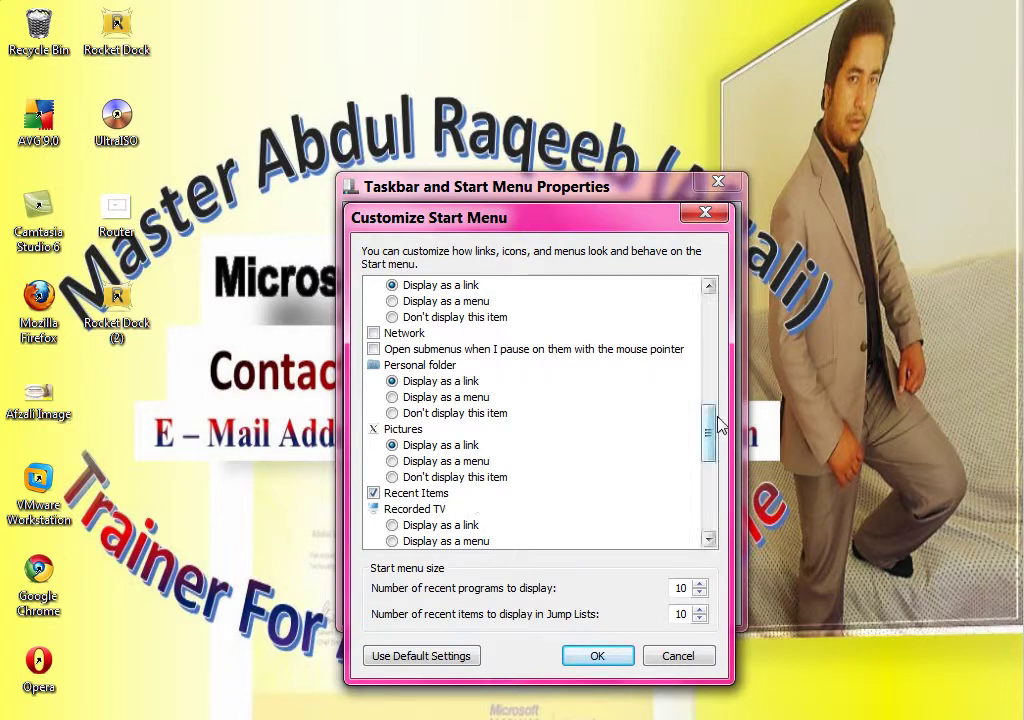
{"action": "left_click_drag", "start_coordinate": [711, 425], "coordinate": [710, 457]}
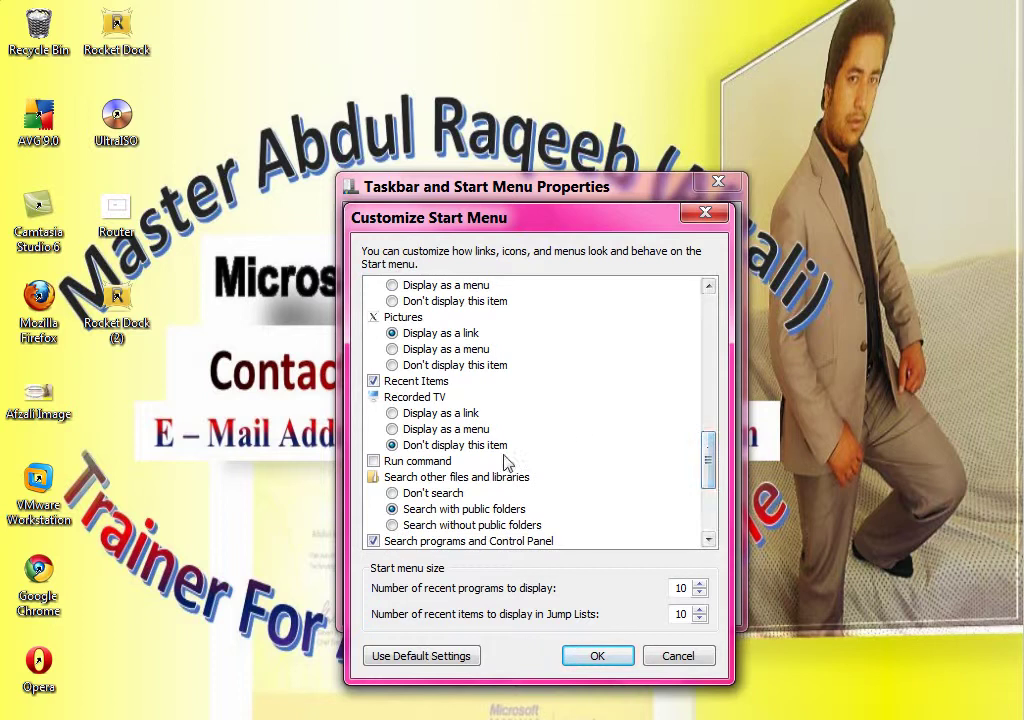
{"action": "key", "text": "super"}
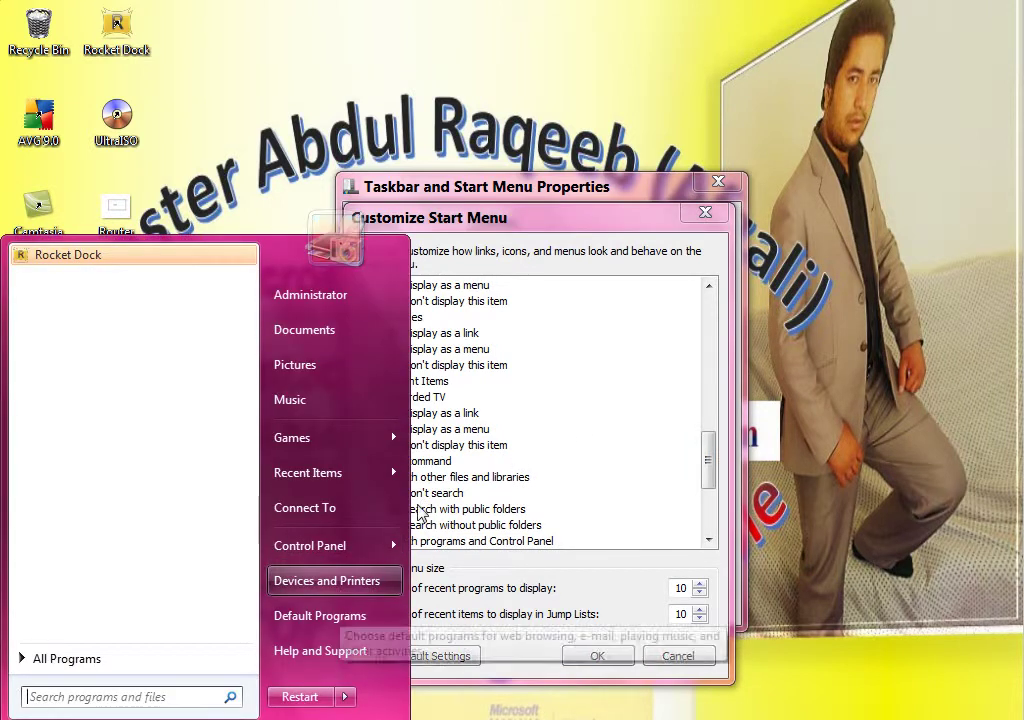
{"action": "left_click", "coordinate": [450, 512]}
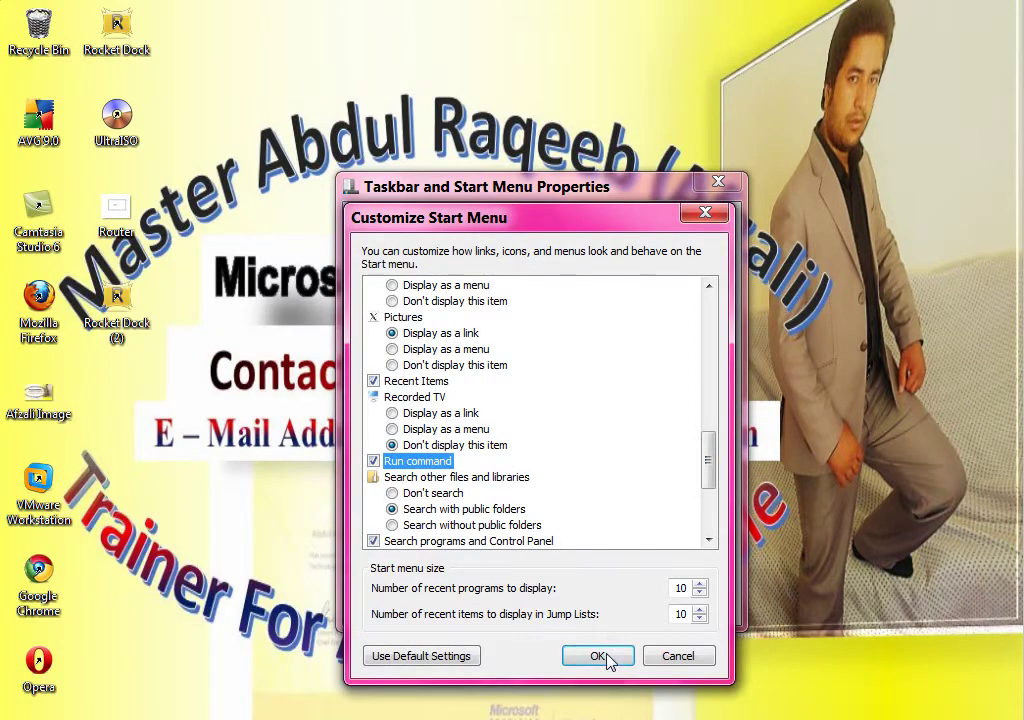
{"action": "key", "text": "Return"}
{"action": "left_click", "coordinate": [697, 607]}
{"action": "key", "text": "super"}
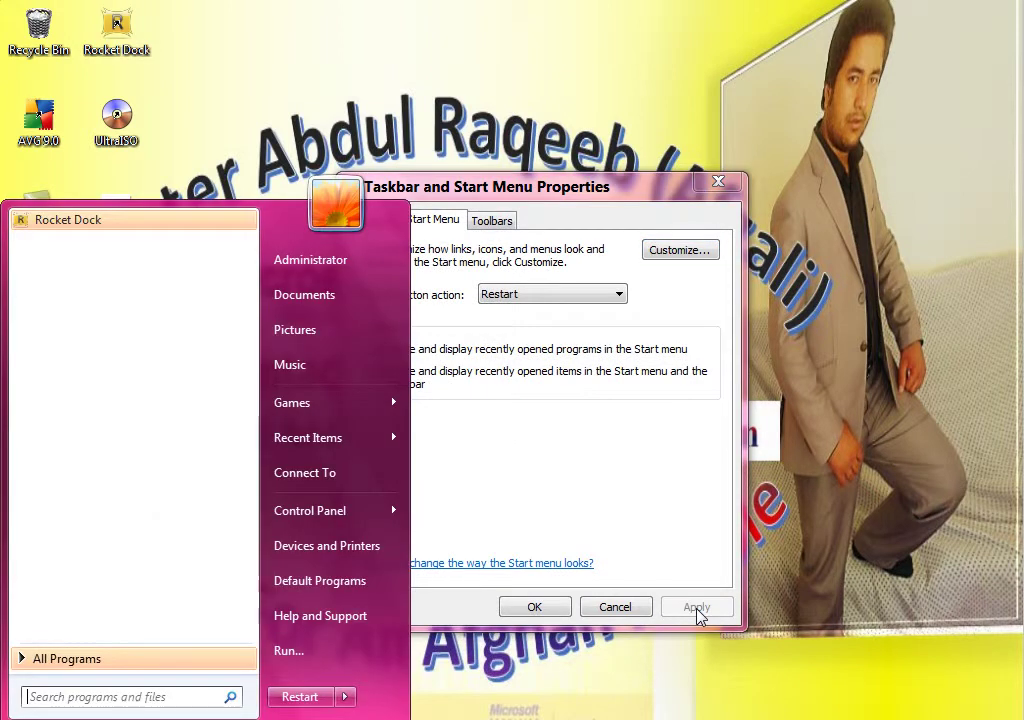
Open the Run dialog and close it again, with the Start menu customization opened at the System administrative tools options
{"action": "key", "text": "super+r"}
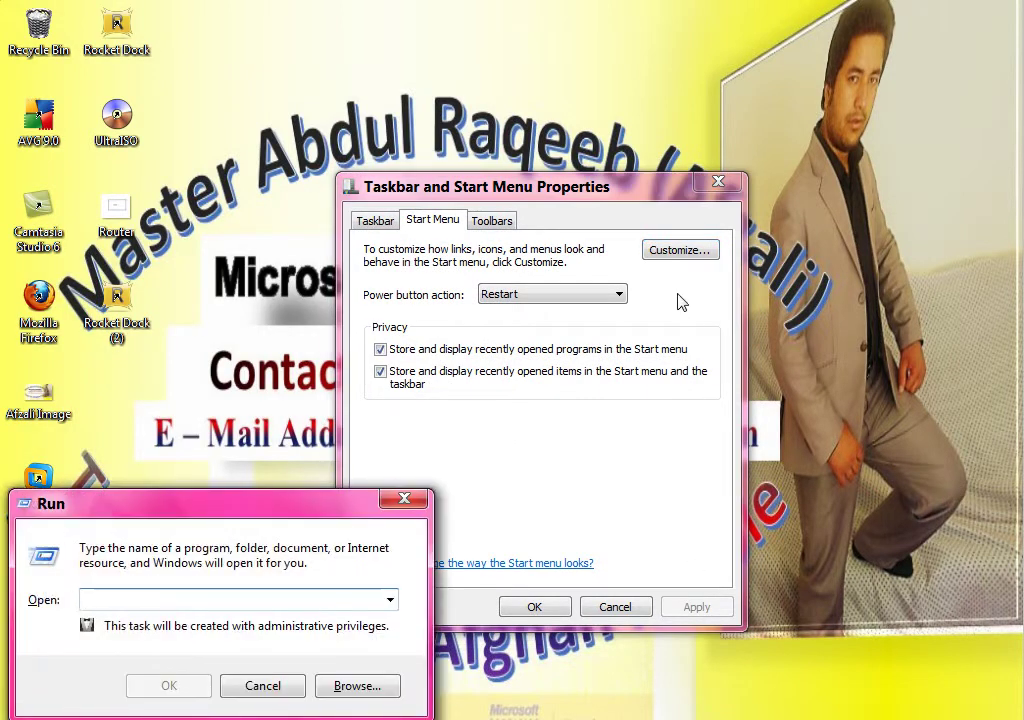
{"action": "left_click", "coordinate": [677, 250]}
{"action": "left_click_drag", "start_coordinate": [711, 343], "coordinate": [712, 505]}
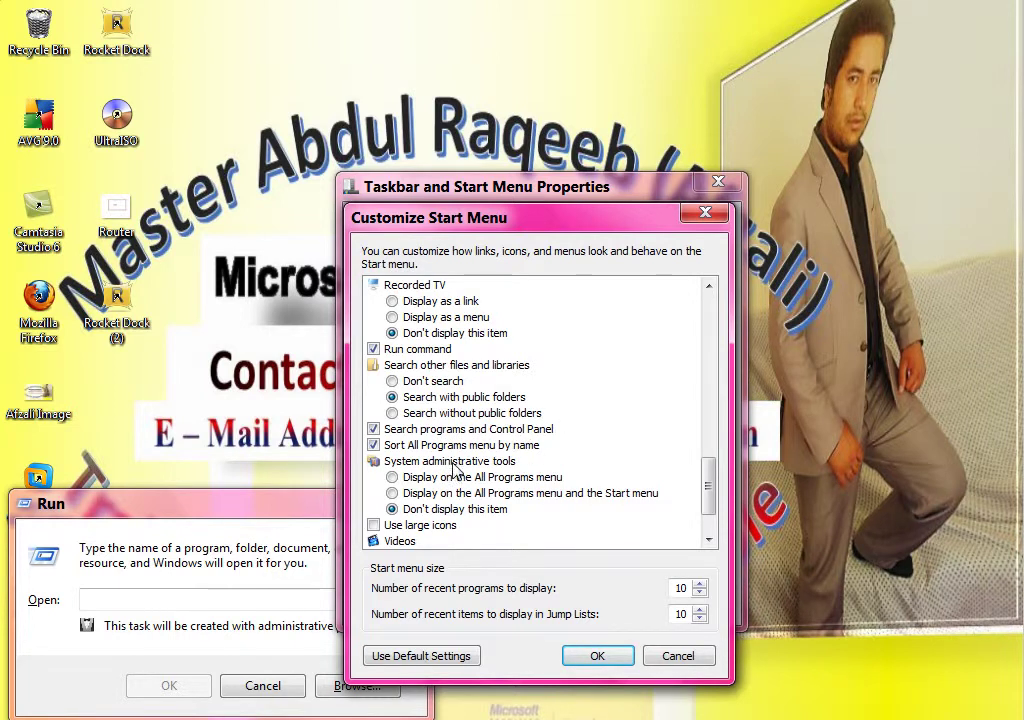
{"action": "left_click", "coordinate": [312, 490]}
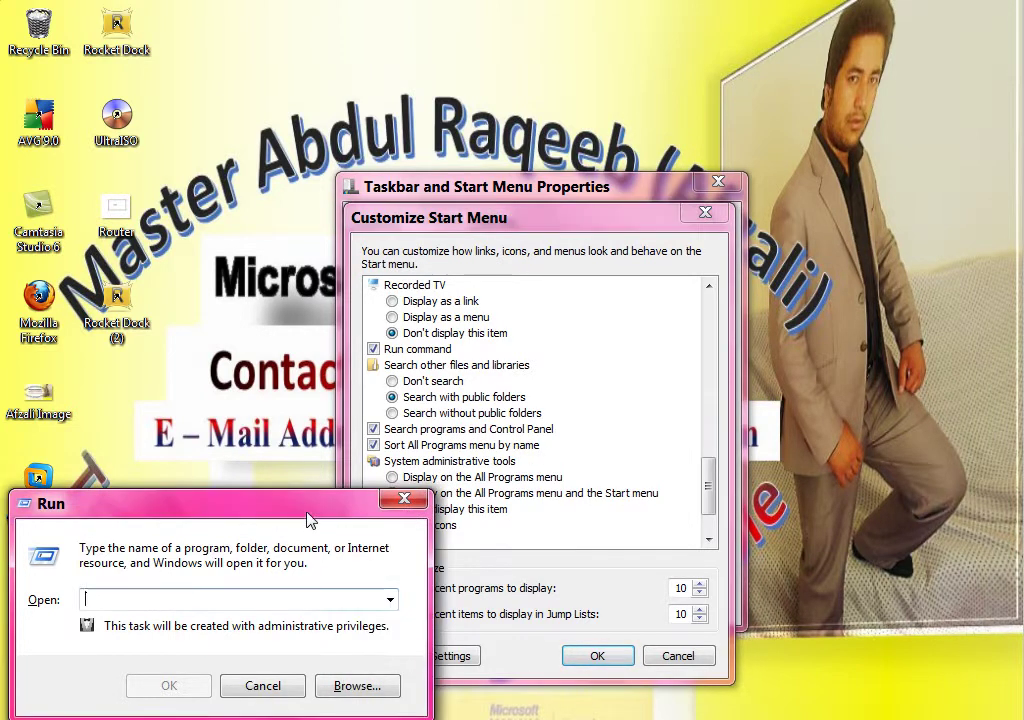
{"action": "left_click", "coordinate": [410, 503]}
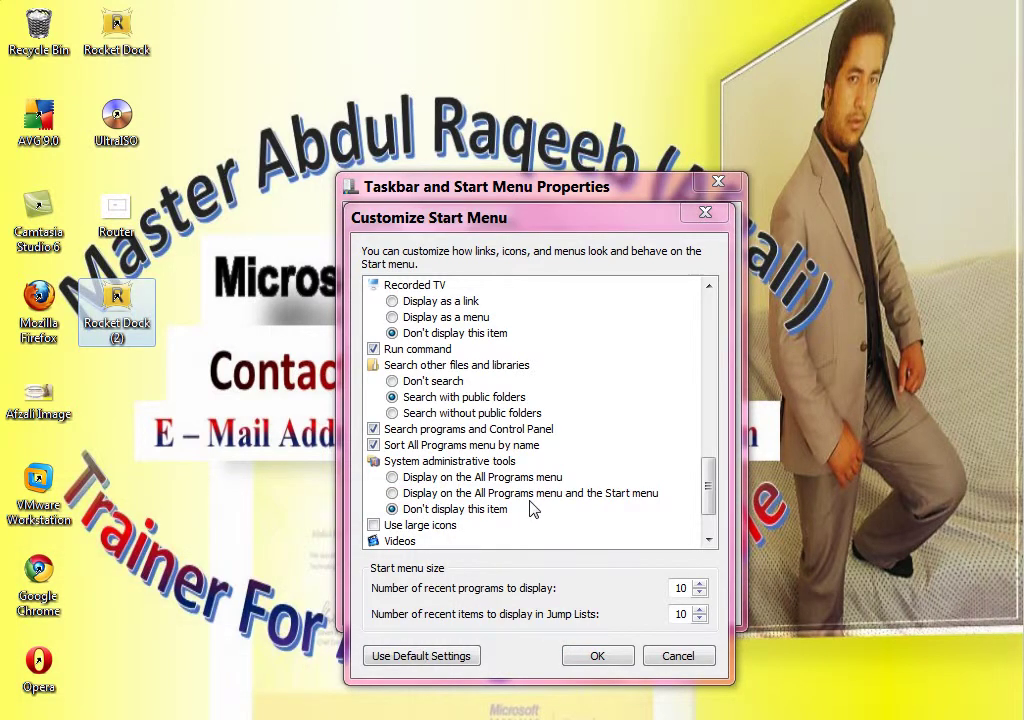
Set System administrative tools to Display on the All Programs menu, apply the change and open the Start menu
{"action": "left_click", "coordinate": [434, 479]}
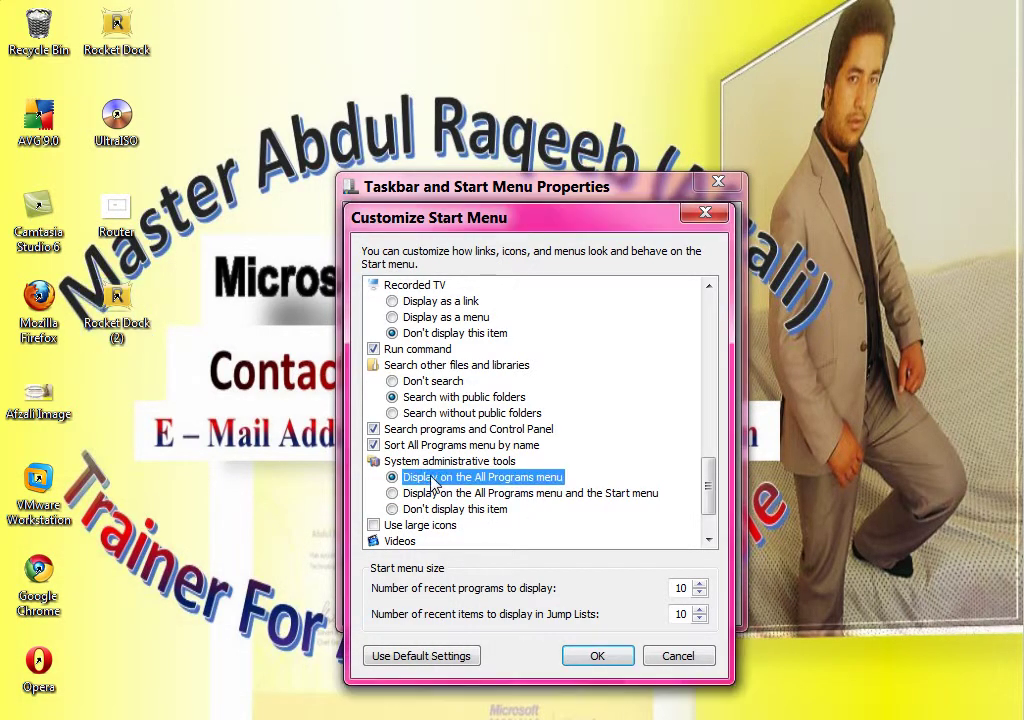
{"action": "left_click", "coordinate": [597, 656]}
{"action": "left_click", "coordinate": [690, 607]}
{"action": "key", "text": "super"}
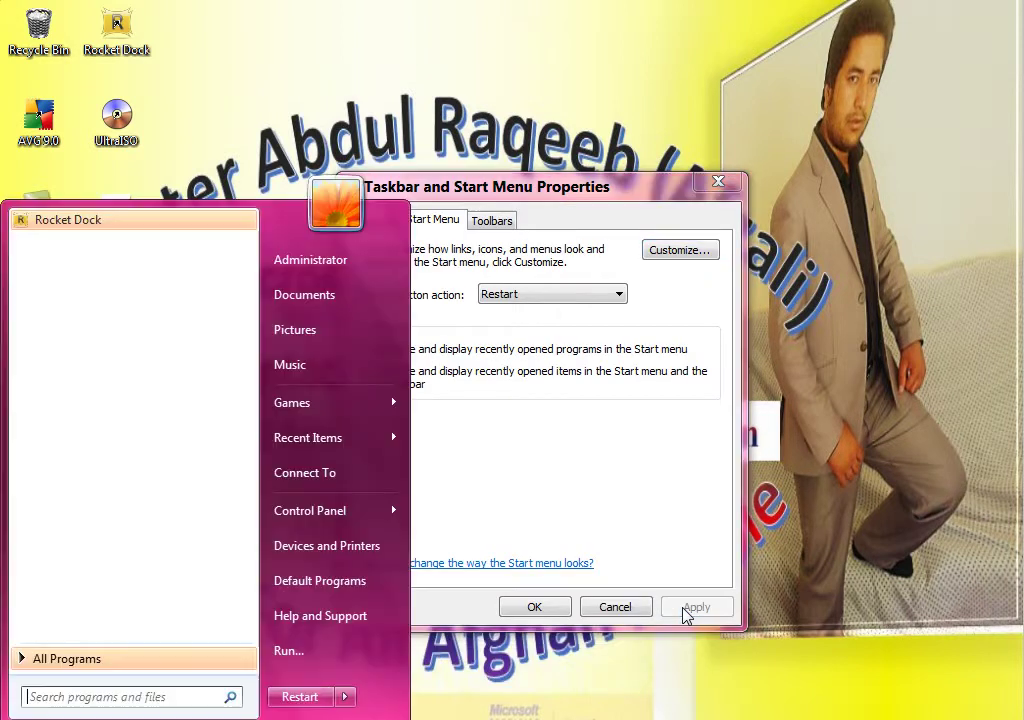
Look through the All Programs list for the administrative tools, expanding the System Tools folder
{"action": "left_click", "coordinate": [157, 660]}
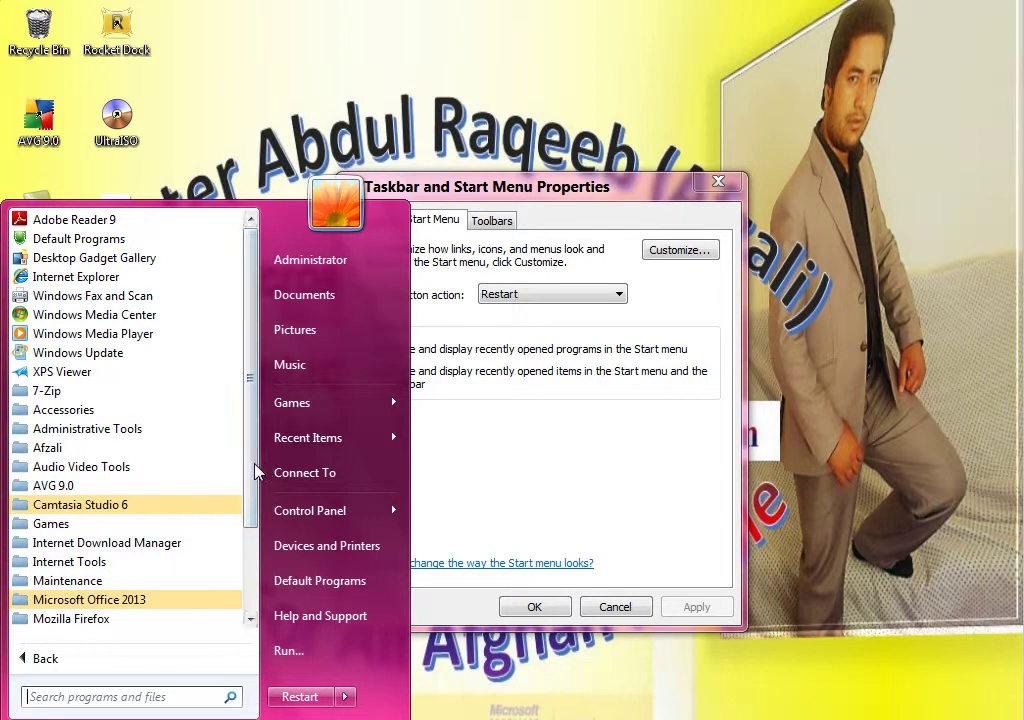
{"action": "left_click_drag", "start_coordinate": [254, 472], "coordinate": [252, 566]}
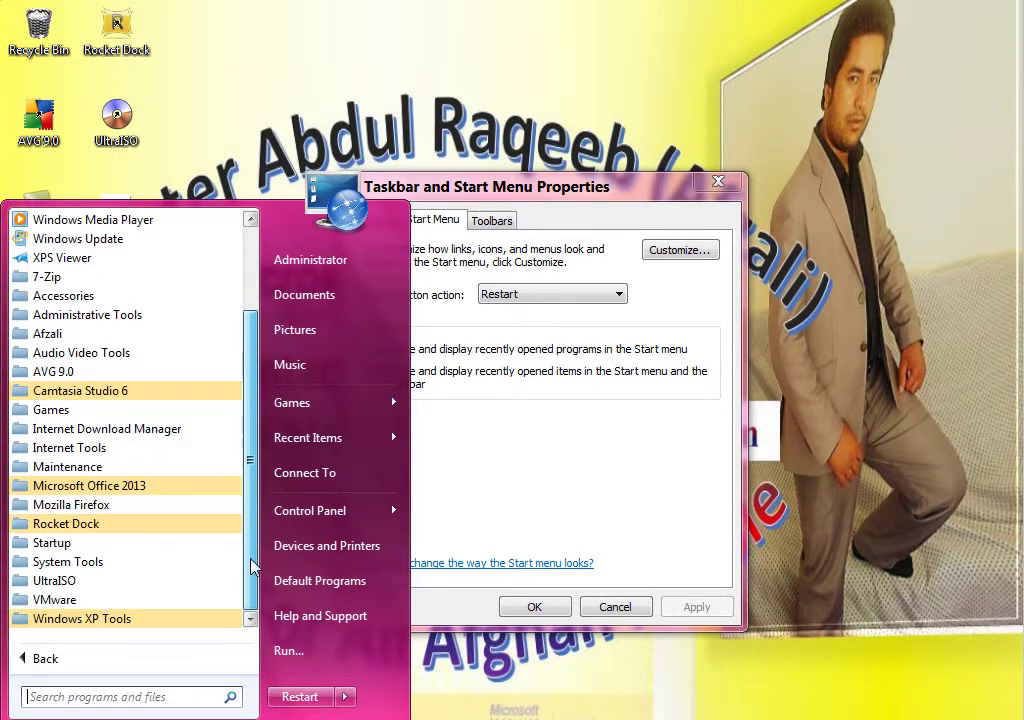
{"action": "left_click", "coordinate": [91, 563]}
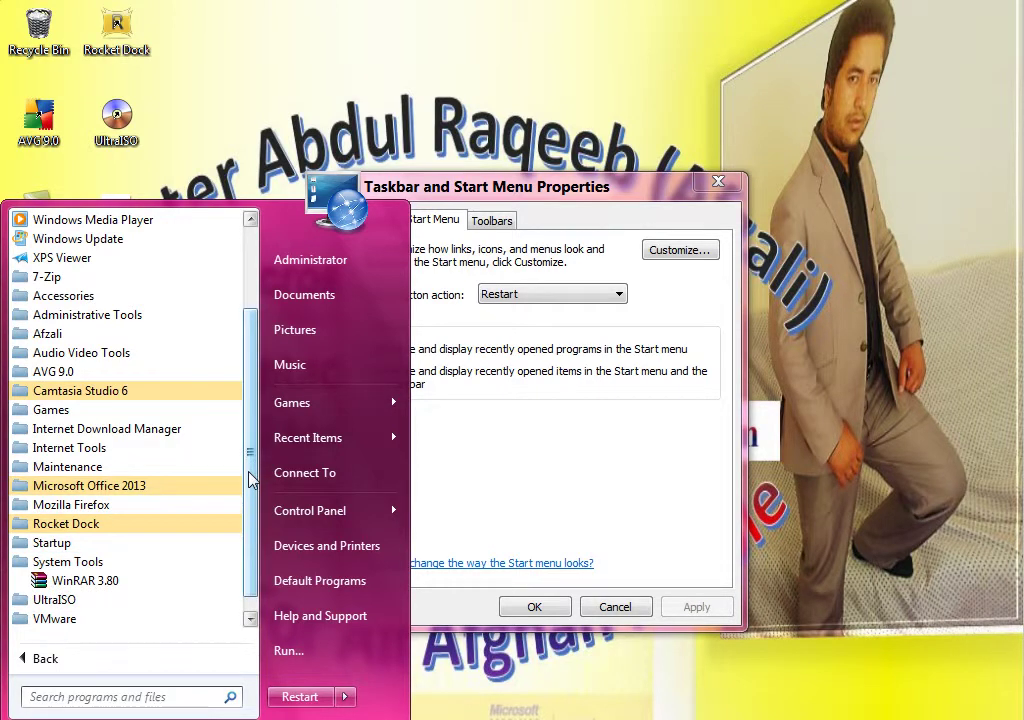
{"action": "left_click_drag", "start_coordinate": [252, 481], "coordinate": [251, 359]}
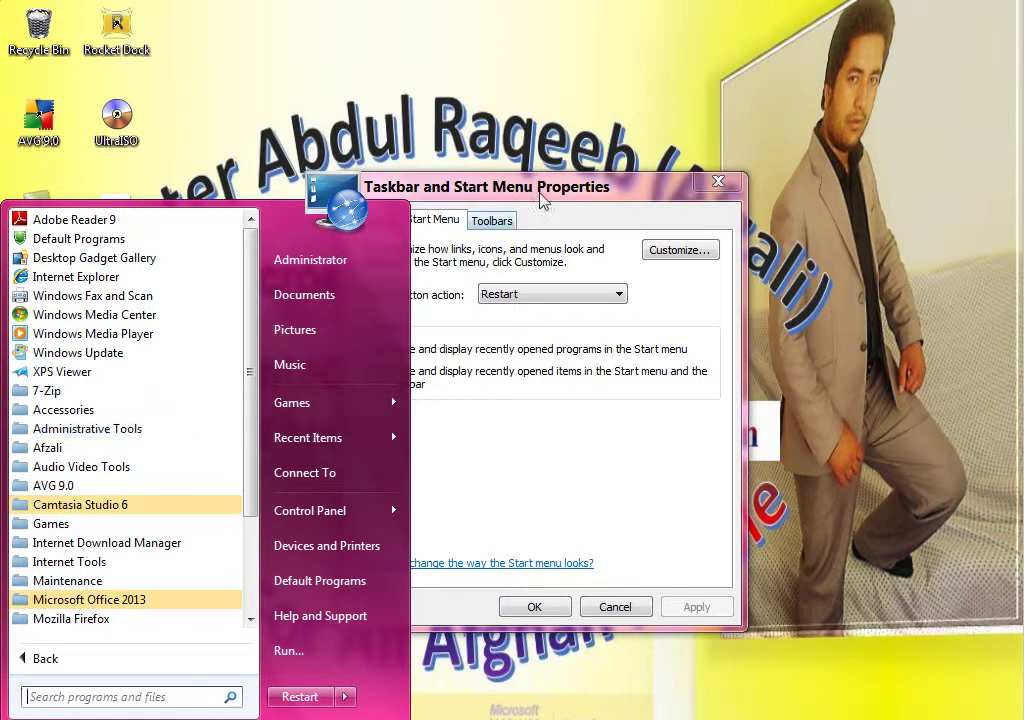
Set System administrative tools to Display on the All Programs menu and the Start menu, apply the change and open the Start menu
{"action": "left_click", "coordinate": [665, 250]}
{"action": "left_click_drag", "start_coordinate": [709, 340], "coordinate": [713, 543]}
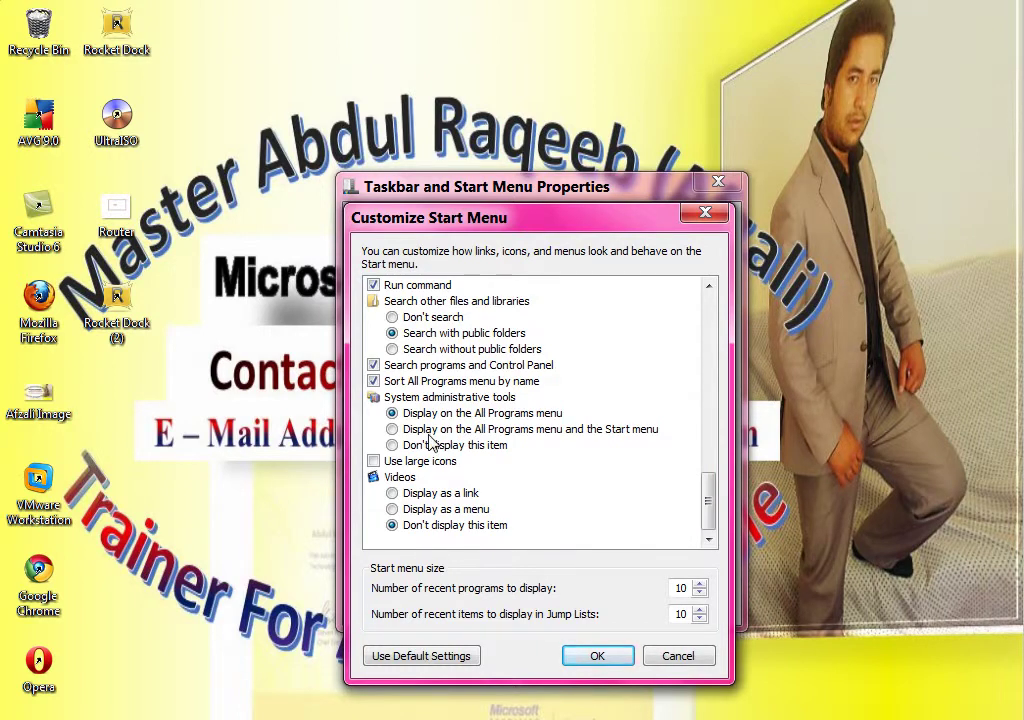
{"action": "key", "text": "super"}
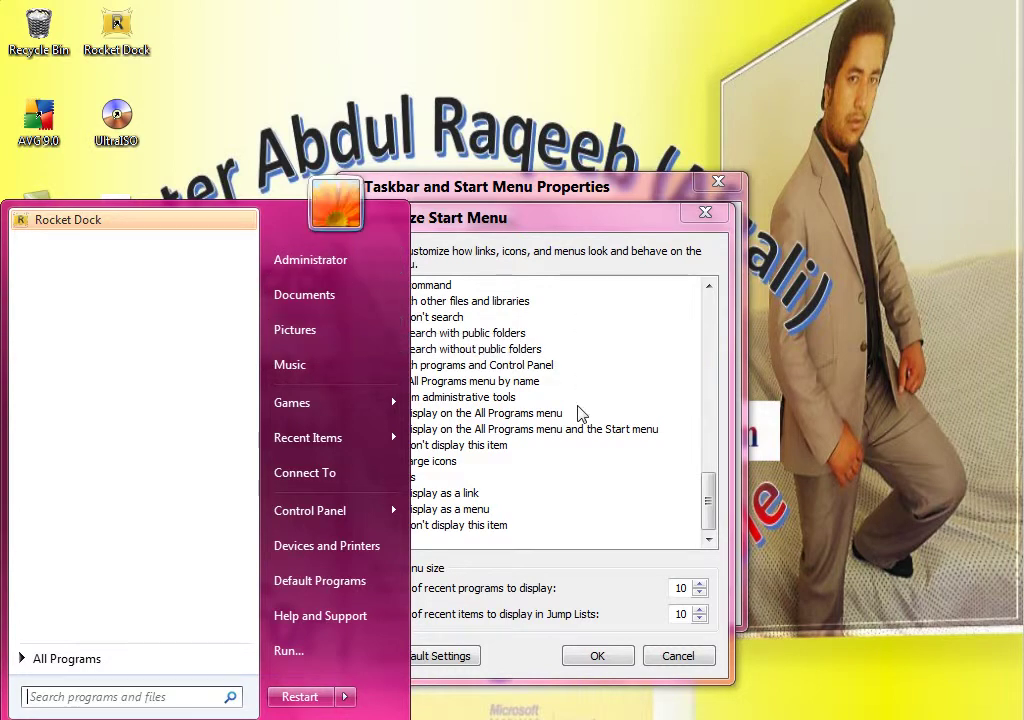
{"action": "left_click", "coordinate": [580, 433]}
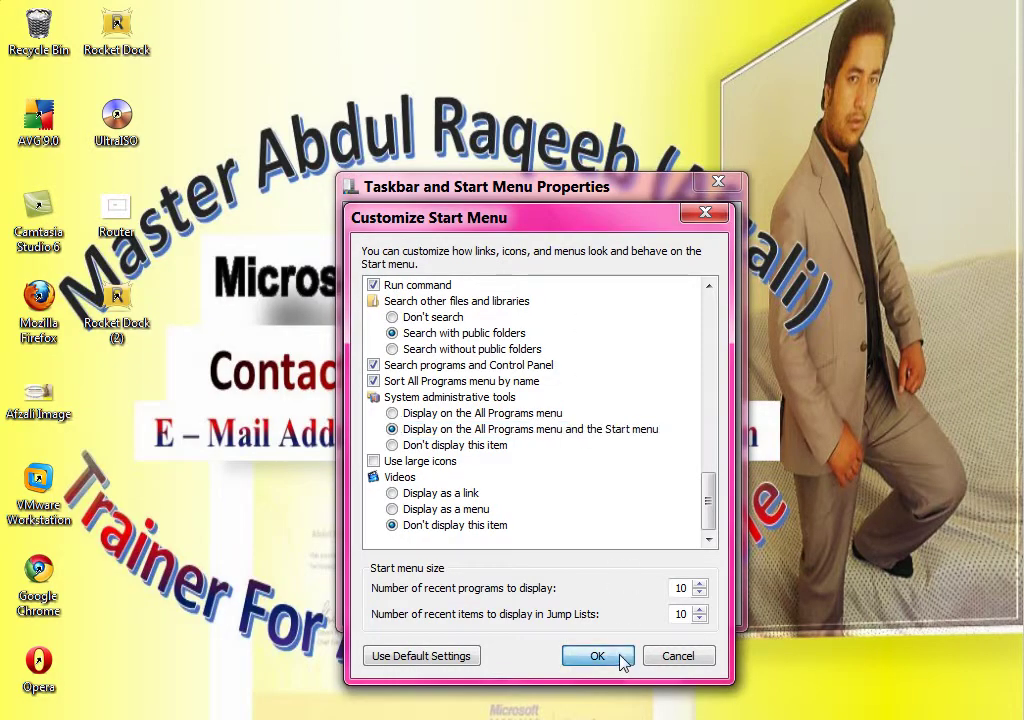
{"action": "left_click", "coordinate": [596, 656]}
{"action": "left_click", "coordinate": [690, 607]}
{"action": "key", "text": "super"}
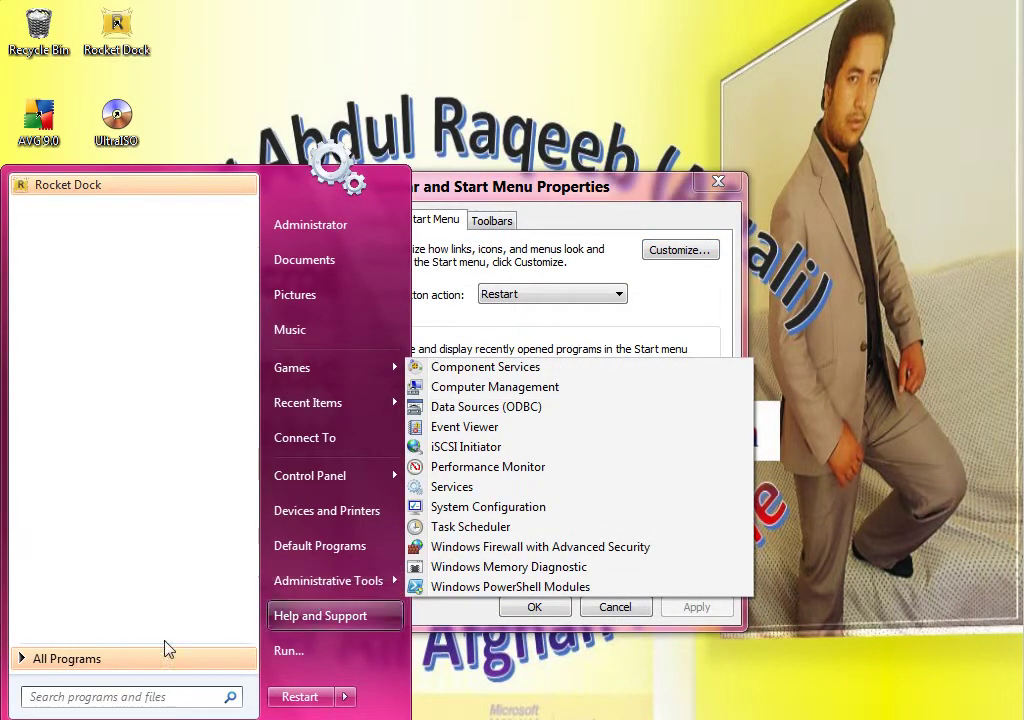
Expand the Administrative Tools folder in All Programs to examine its contents
{"action": "left_click", "coordinate": [27, 660]}
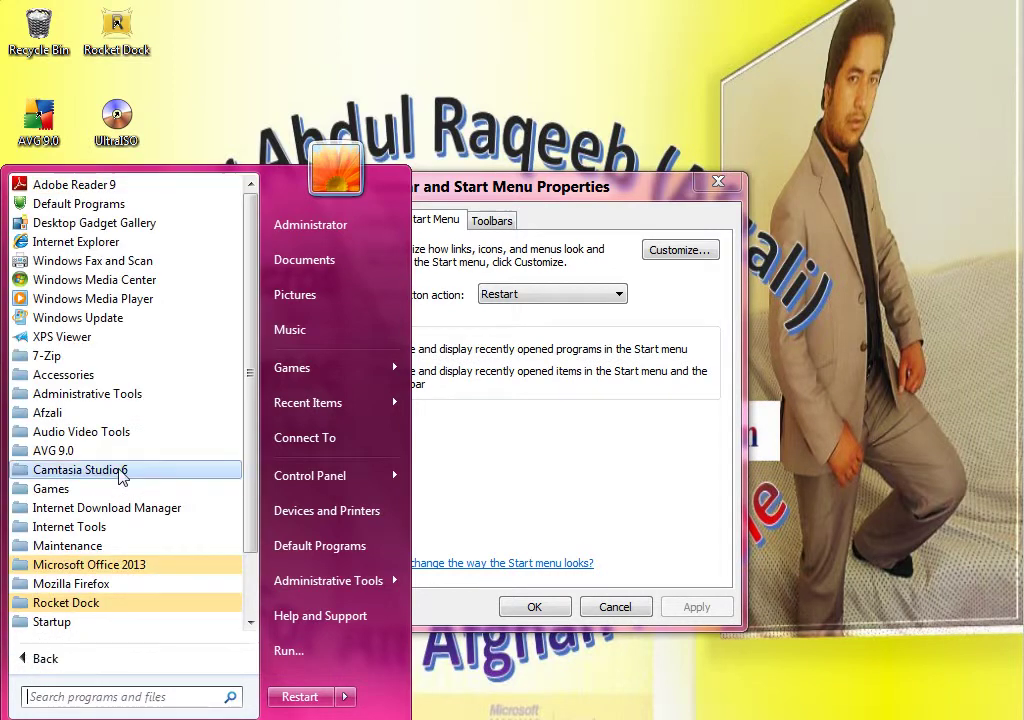
{"action": "left_click_drag", "start_coordinate": [252, 470], "coordinate": [256, 532]}
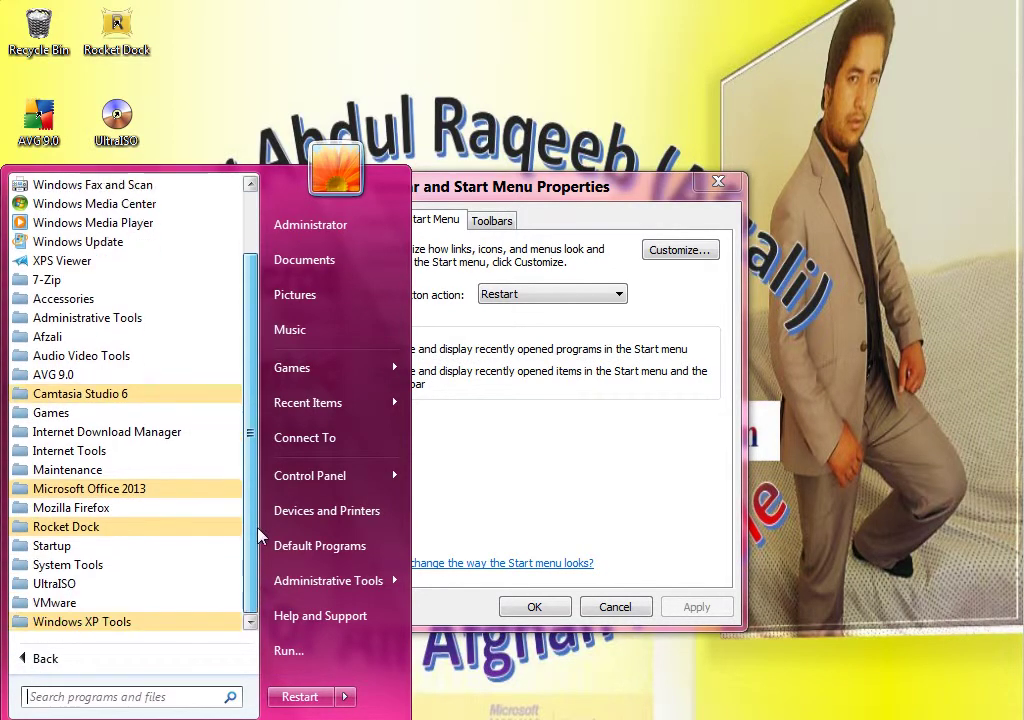
{"action": "left_click", "coordinate": [88, 318]}
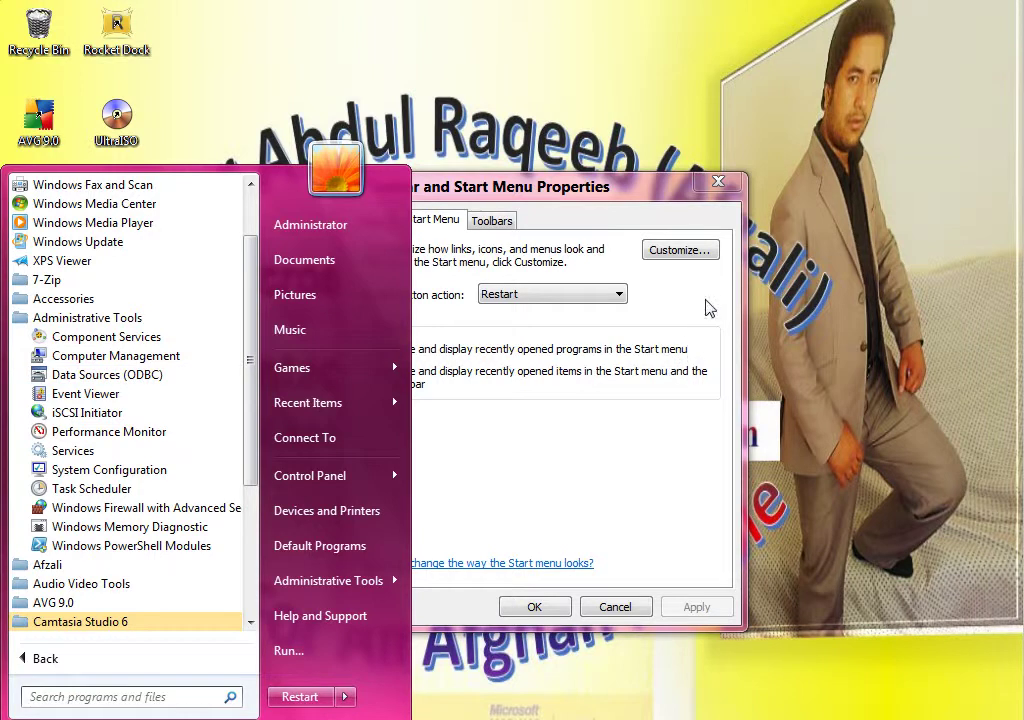
Set System administrative tools to Don't display this item, apply the change and open the Start menu to check it
{"action": "left_click", "coordinate": [679, 250]}
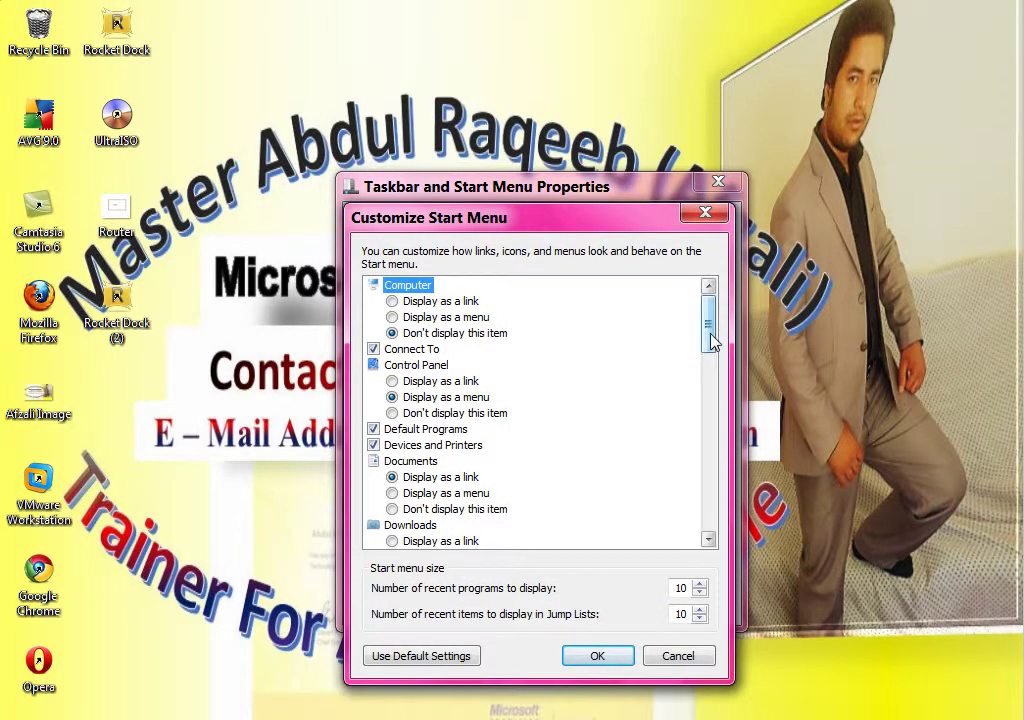
{"action": "left_click_drag", "start_coordinate": [713, 342], "coordinate": [738, 573]}
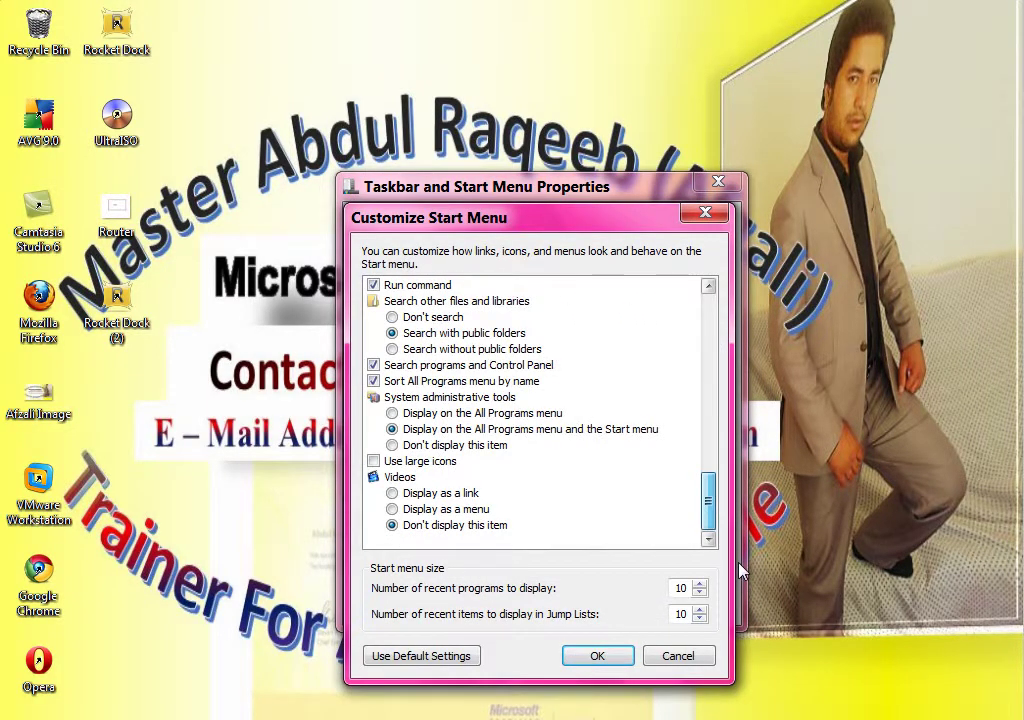
{"action": "left_click", "coordinate": [405, 447]}
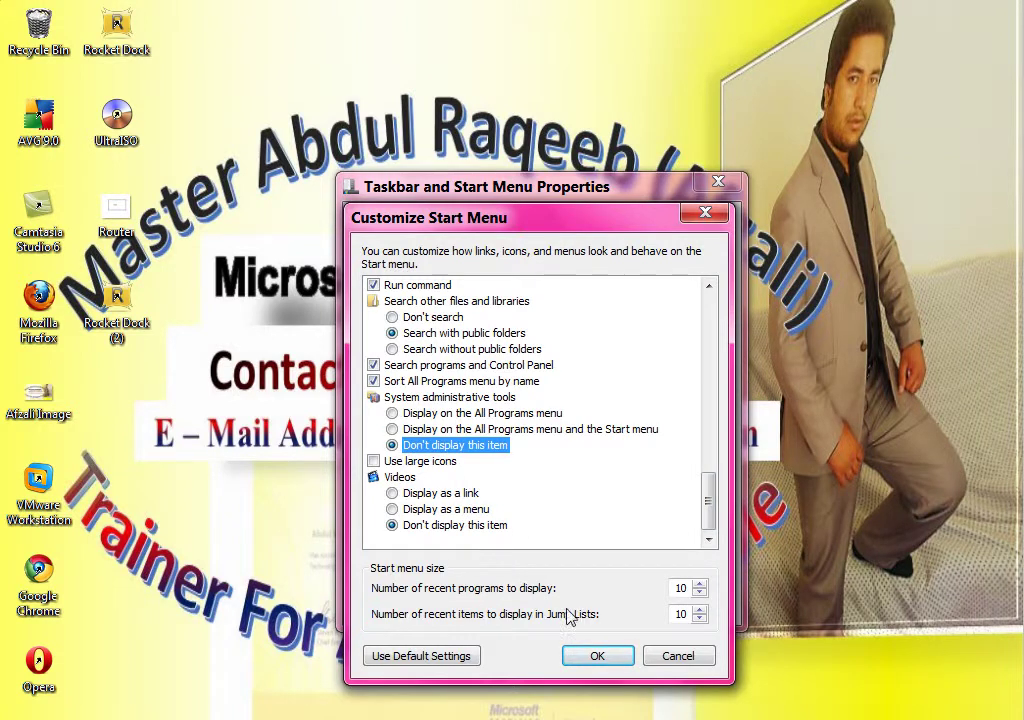
{"action": "left_click", "coordinate": [595, 656]}
{"action": "left_click", "coordinate": [674, 608]}
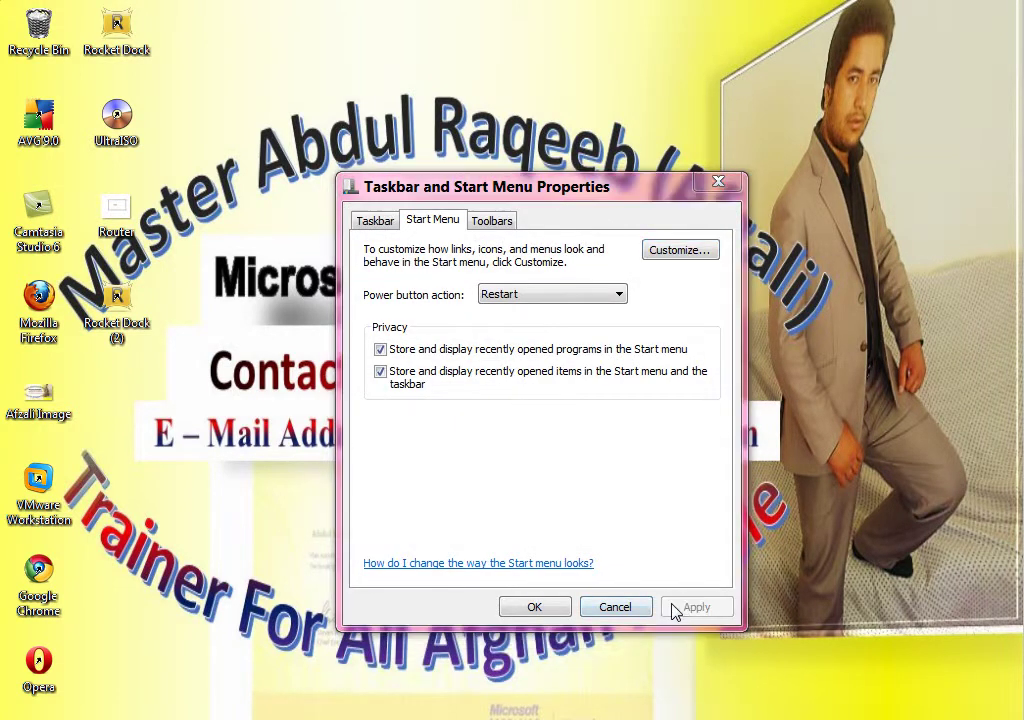
{"action": "key", "text": "super"}
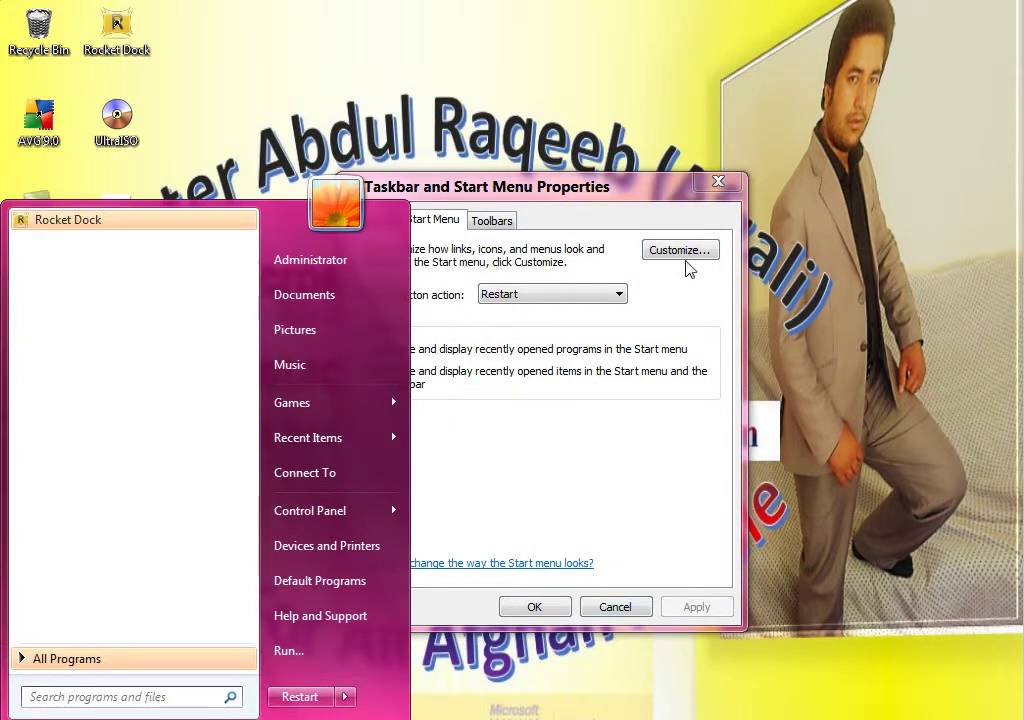
Enable Use large icons in the Start menu customization, apply the change and open the Start menu to compare the icons
{"action": "left_click", "coordinate": [683, 251]}
{"action": "left_click_drag", "start_coordinate": [710, 318], "coordinate": [710, 545]}
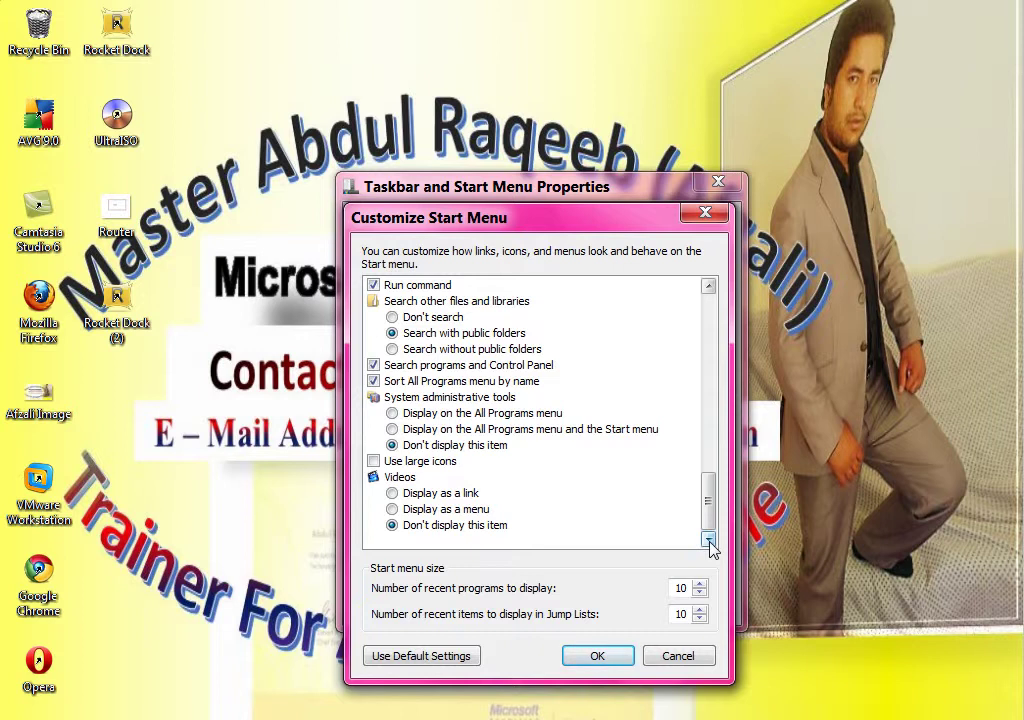
{"action": "key", "text": "super"}
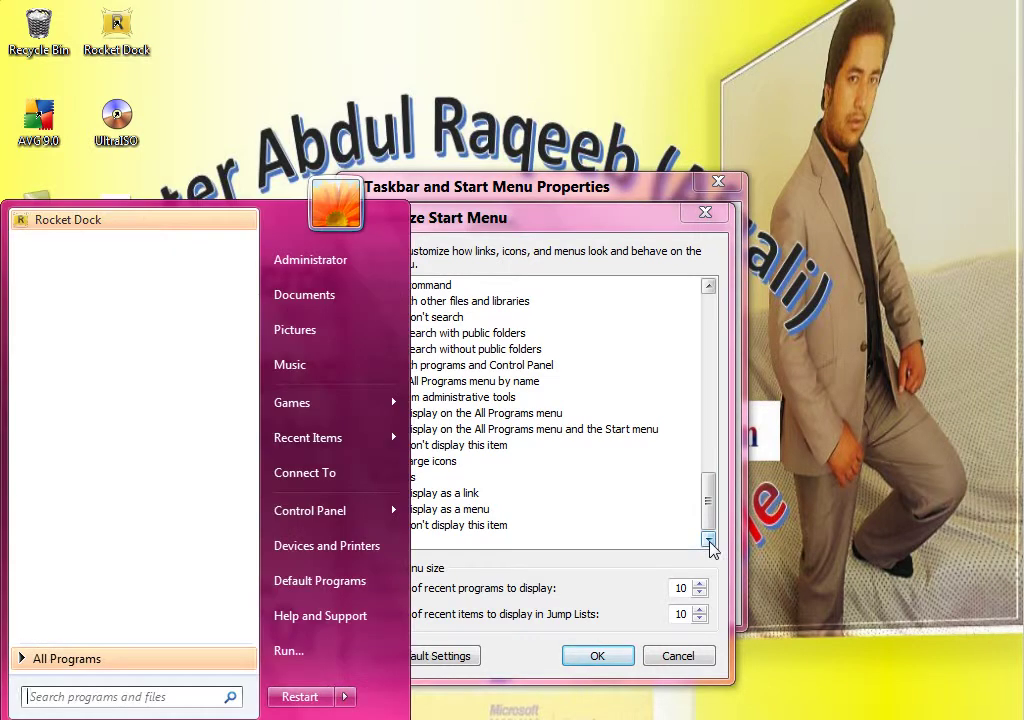
{"action": "left_click", "coordinate": [443, 470]}
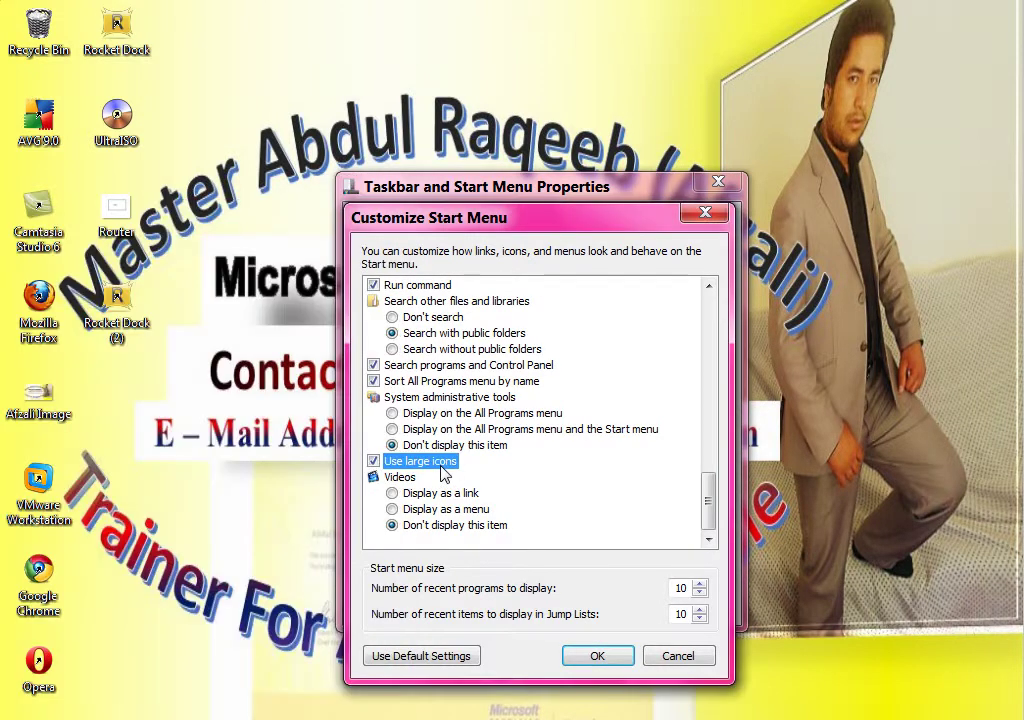
{"action": "left_click", "coordinate": [600, 658]}
{"action": "left_click", "coordinate": [700, 608]}
{"action": "key", "text": "super"}
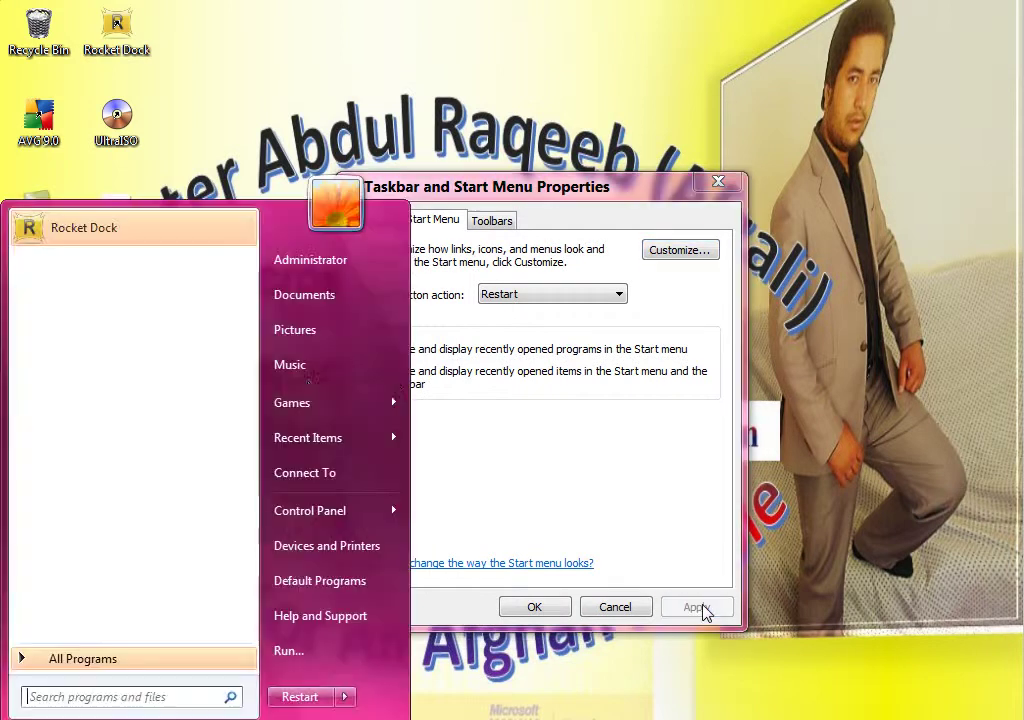
Set Videos to Display as a link, apply the change and test the Start menu link by opening and closing the Videos library
{"action": "left_click", "coordinate": [668, 249]}
{"action": "left_click_drag", "start_coordinate": [709, 310], "coordinate": [728, 503]}
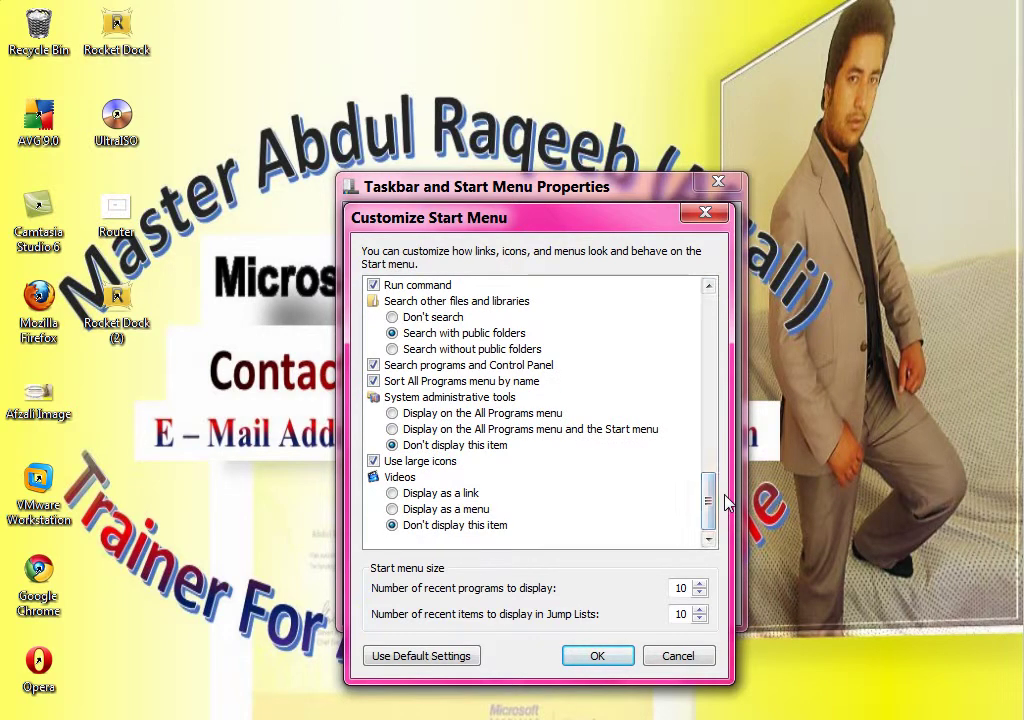
{"action": "left_click", "coordinate": [392, 494]}
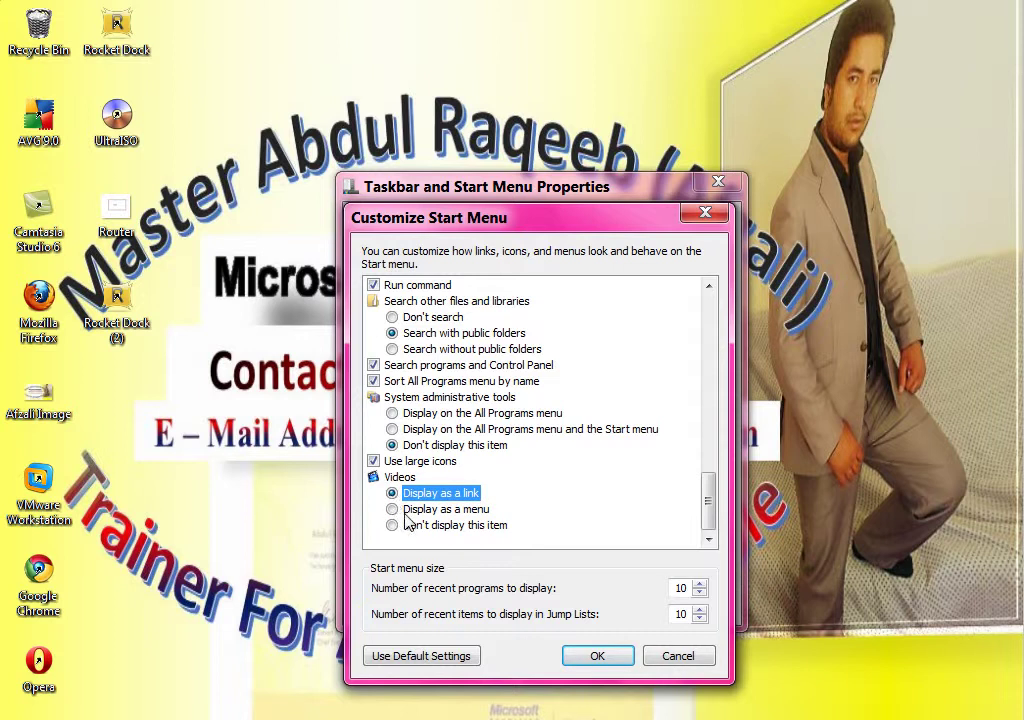
{"action": "left_click", "coordinate": [598, 656]}
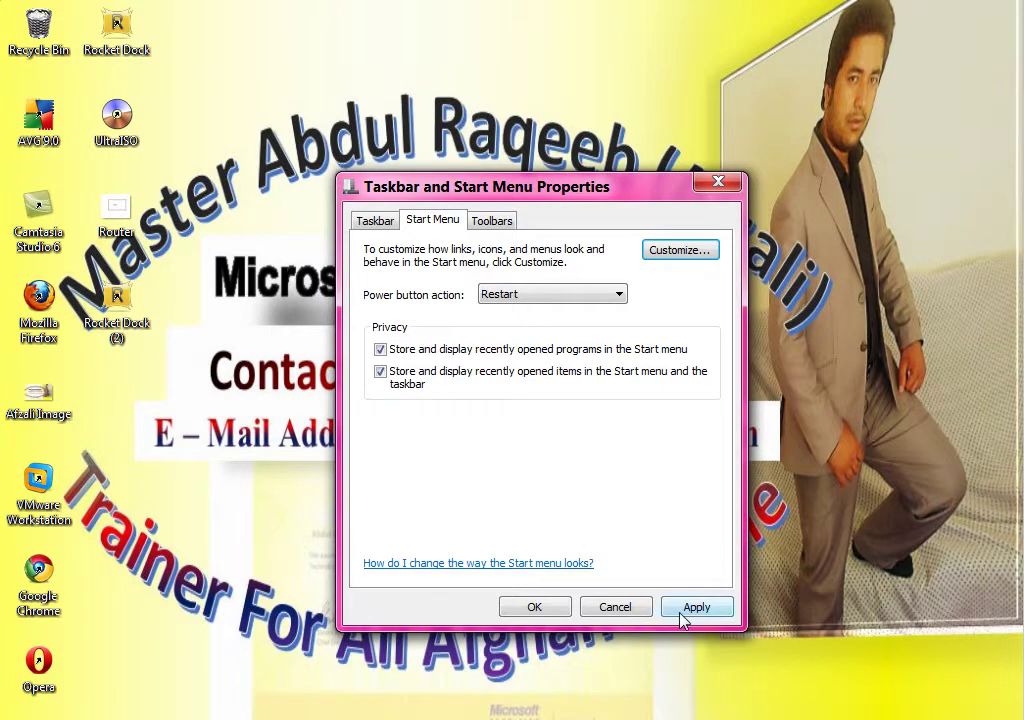
{"action": "left_click", "coordinate": [683, 616]}
{"action": "key", "text": "super"}
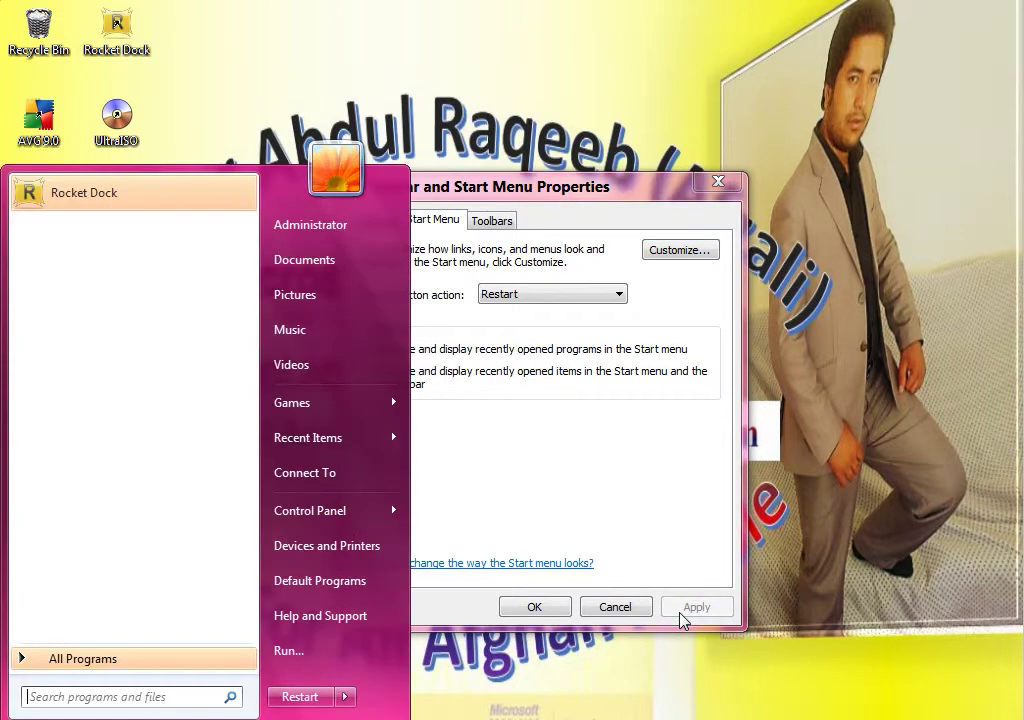
{"action": "left_click", "coordinate": [357, 359]}
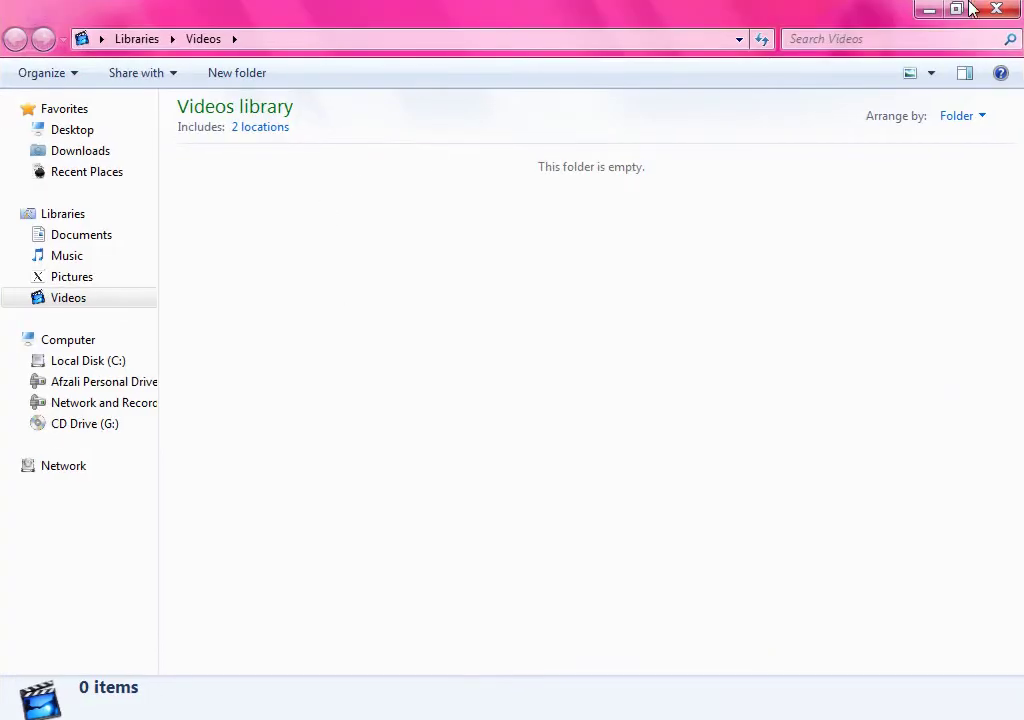
{"action": "left_click", "coordinate": [997, 9]}
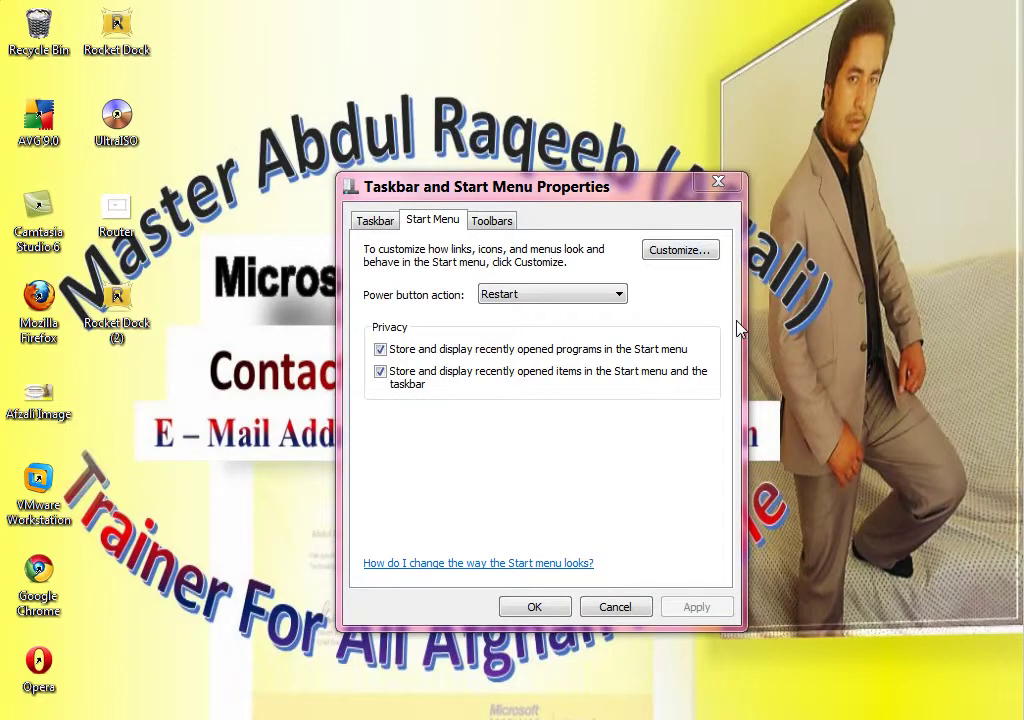
Review the Start menu size settings in the customization alongside the open Start menu, and refresh the desktop
{"action": "left_click", "coordinate": [680, 250]}
{"action": "scroll", "coordinate": [720, 440], "scroll_direction": "down", "scroll_amount": 10}
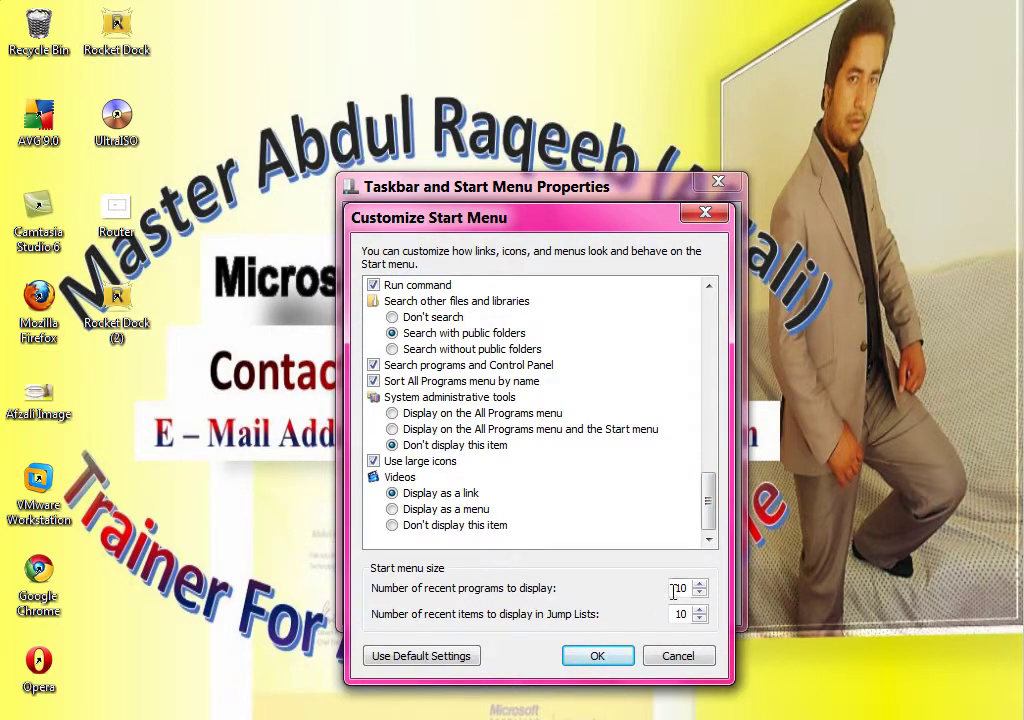
{"action": "key", "text": "super"}
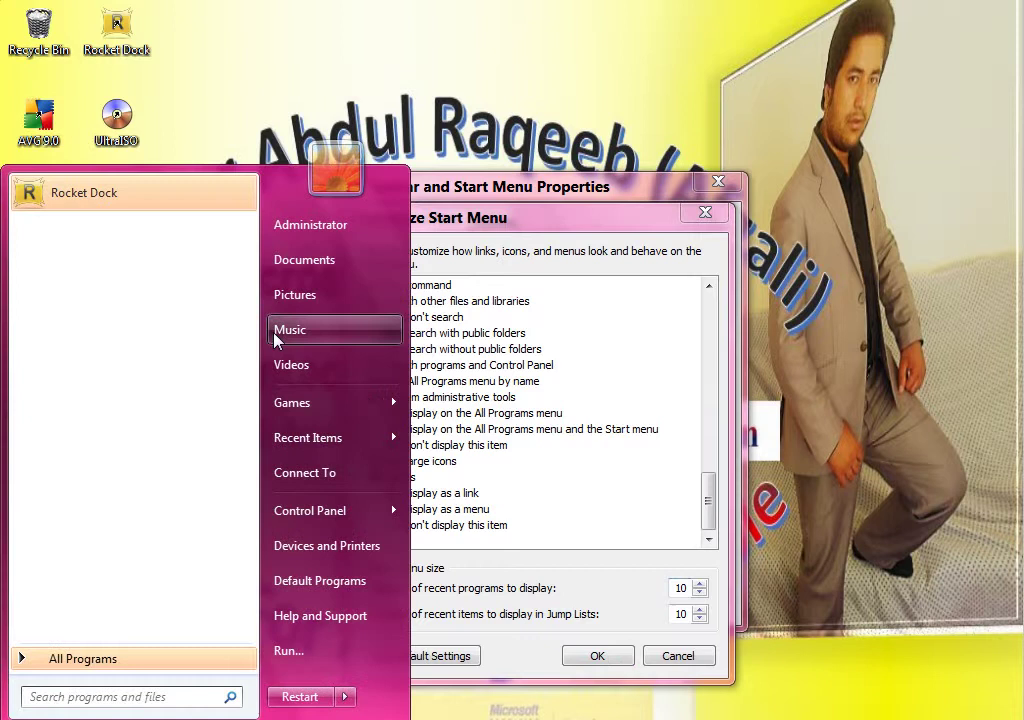
{"action": "right_click", "coordinate": [264, 68]}
{"action": "left_click", "coordinate": [290, 116]}
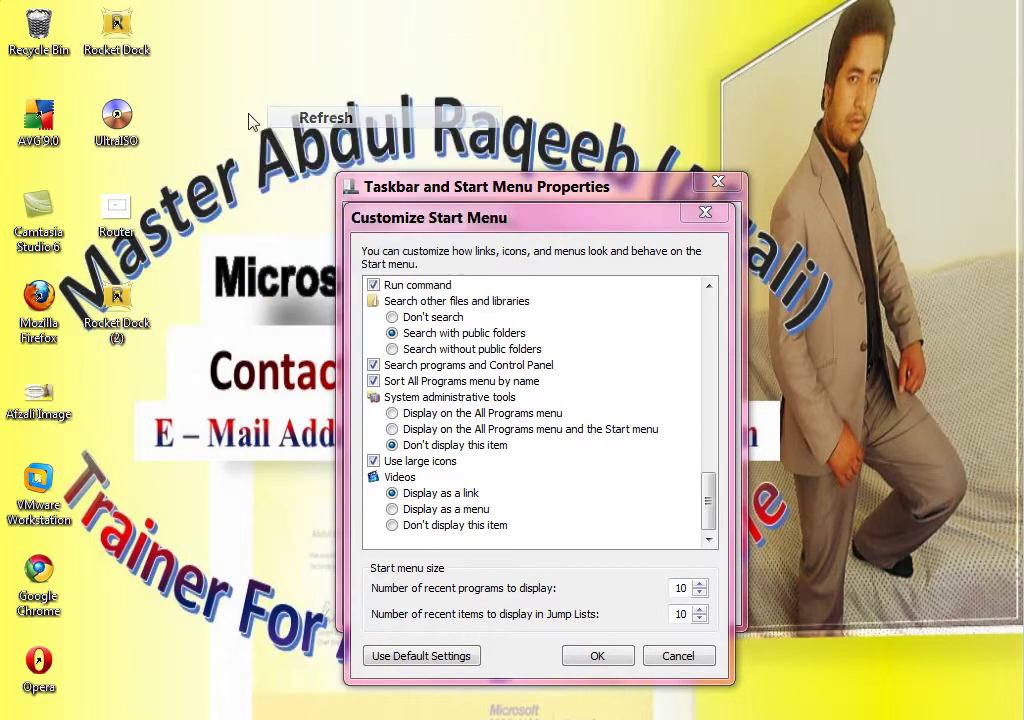
Launch and close UltraISO and AVG 9.0 from the desktop, checking the recent programs in the Start menu after each
{"action": "double_click", "coordinate": [112, 117]}
{"action": "key", "text": "alt+F4"}
{"action": "key", "text": "super"}
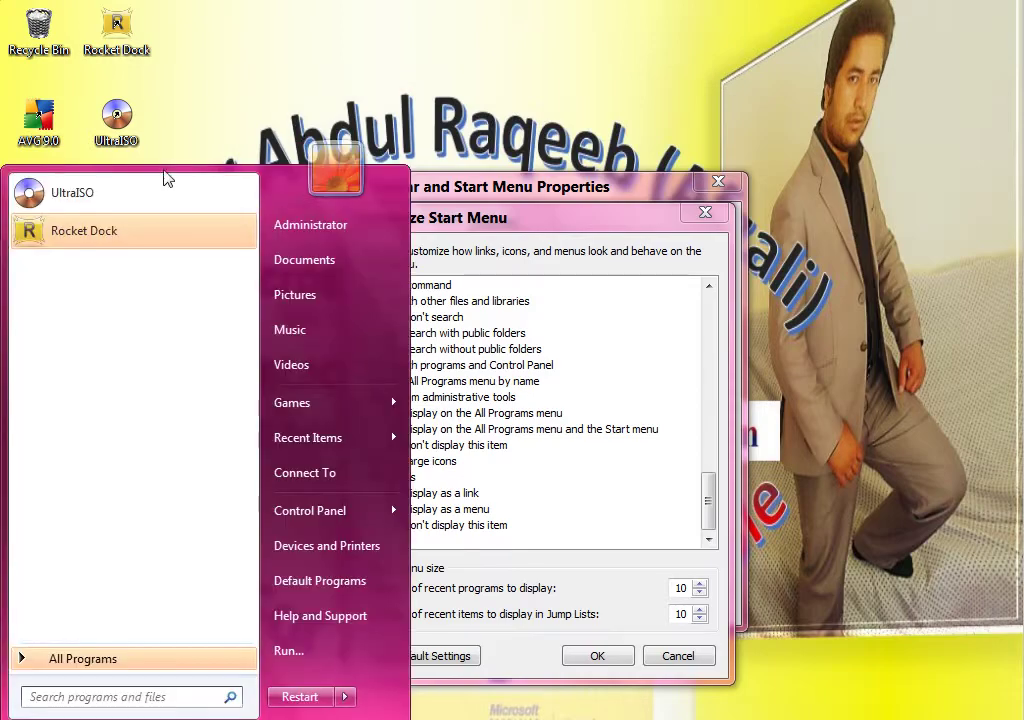
{"action": "left_click", "coordinate": [379, 7]}
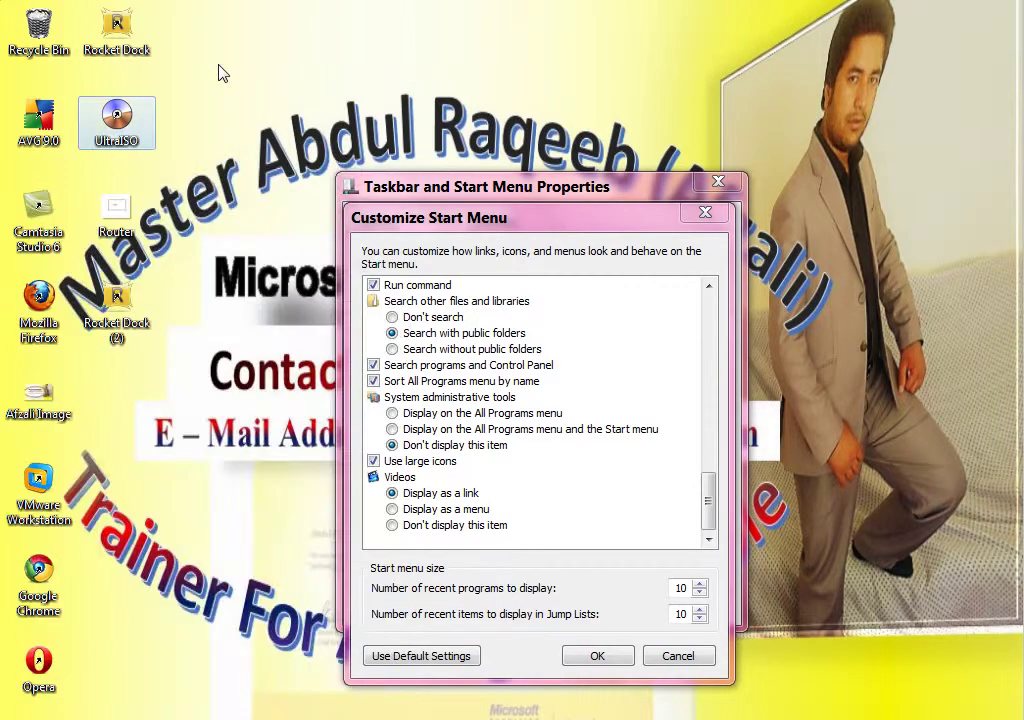
{"action": "double_click", "coordinate": [40, 148]}
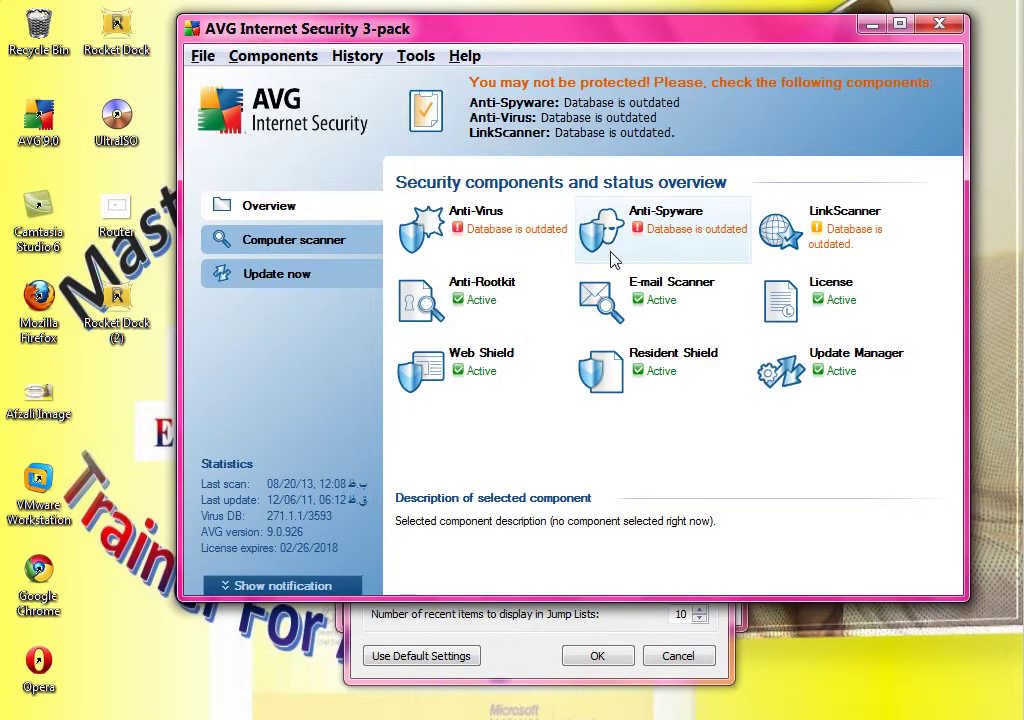
{"action": "key", "text": "alt+F4"}
{"action": "key", "text": "super"}
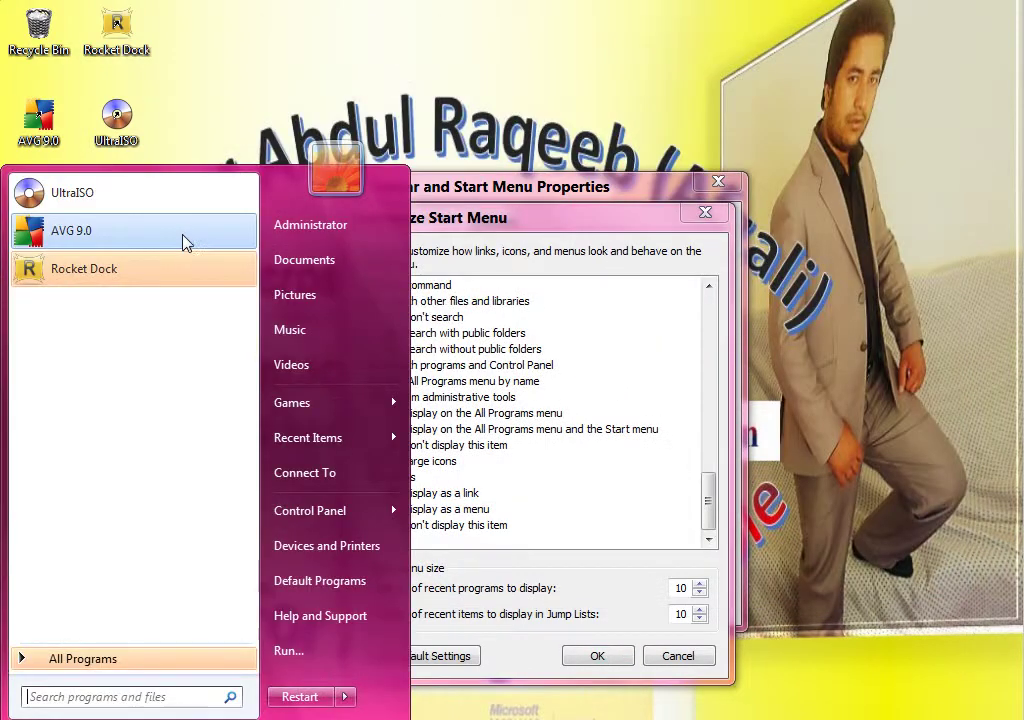
{"action": "left_click", "coordinate": [452, 8]}
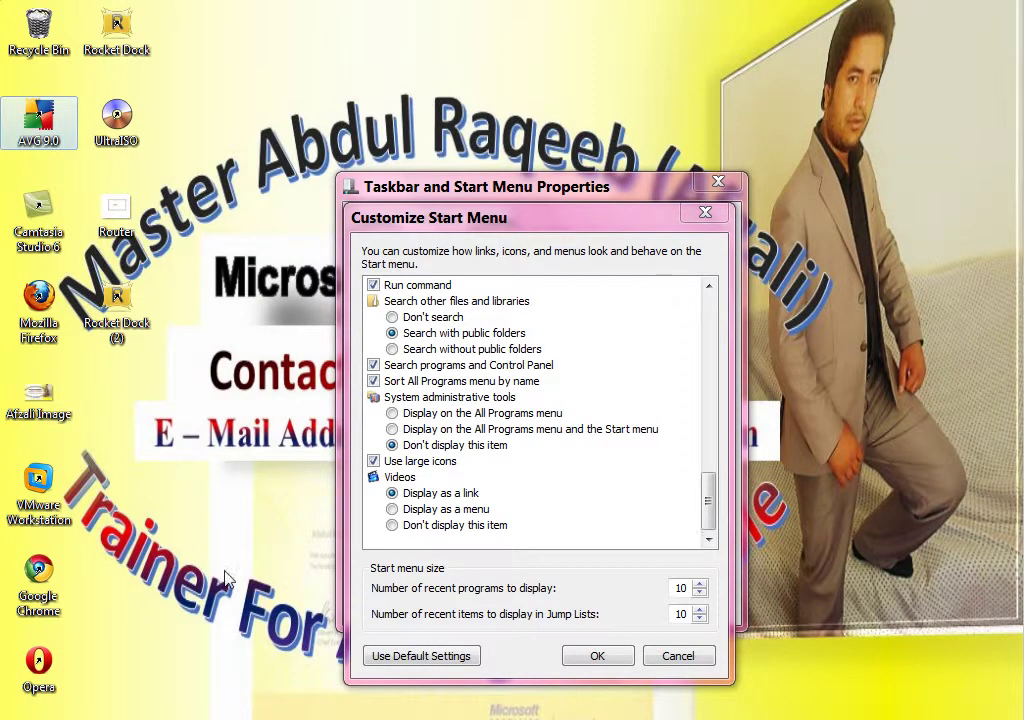
Launch Mozilla Firefox from the desktop, decline making it the default browser, close it and check the recent programs in the Start menu
{"action": "left_click", "coordinate": [40, 305]}
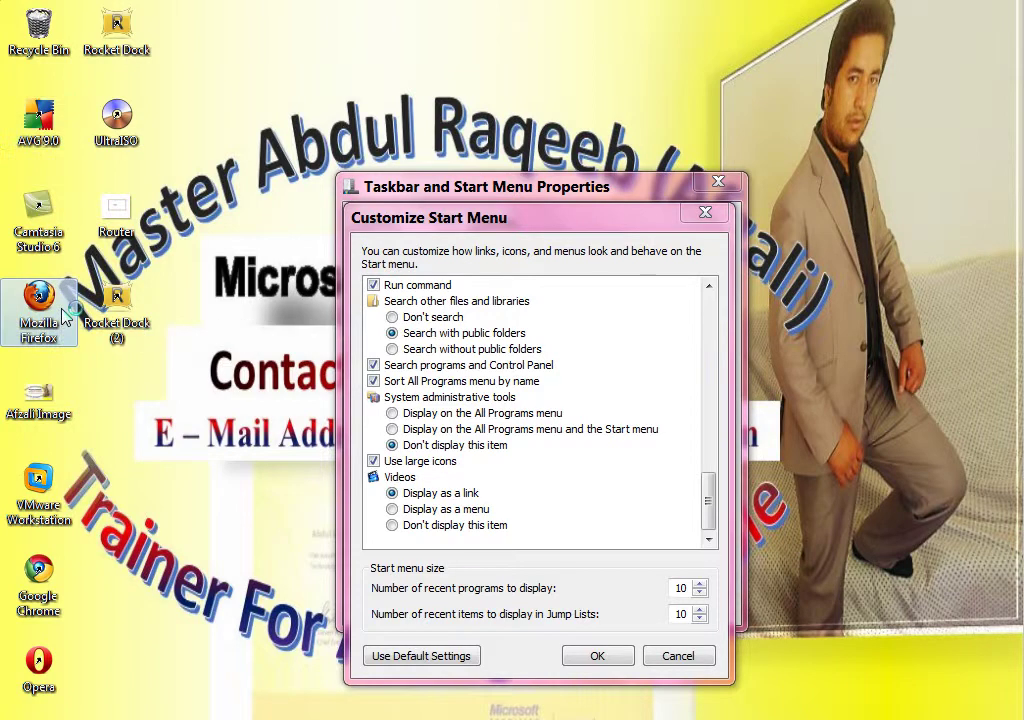
{"action": "right_click", "coordinate": [488, 102]}
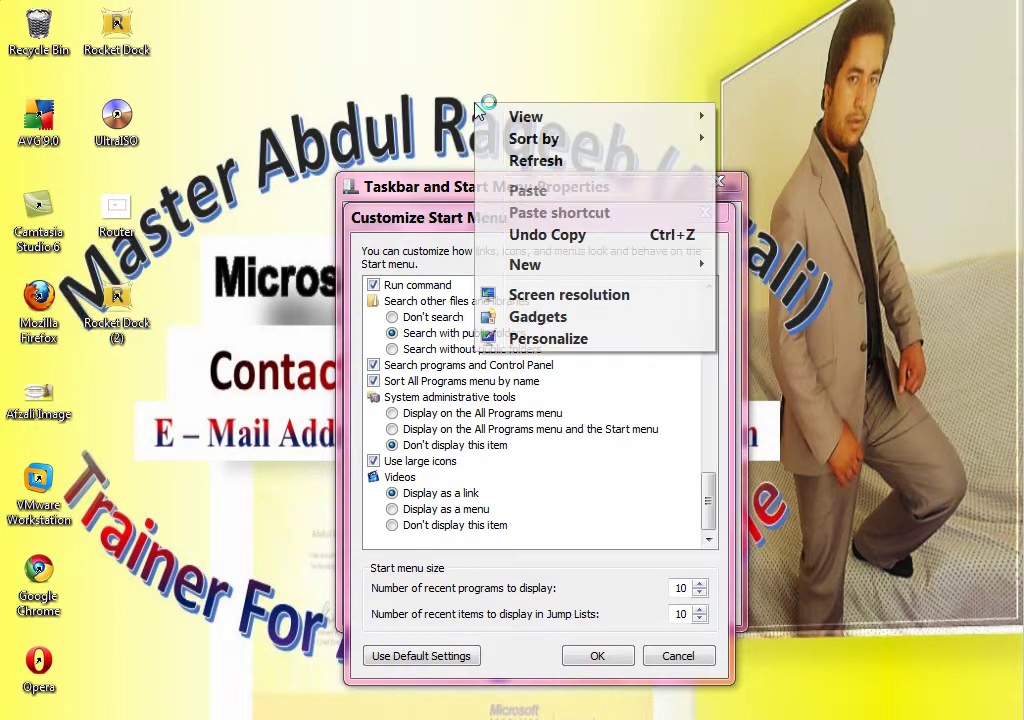
{"action": "left_click", "coordinate": [533, 163]}
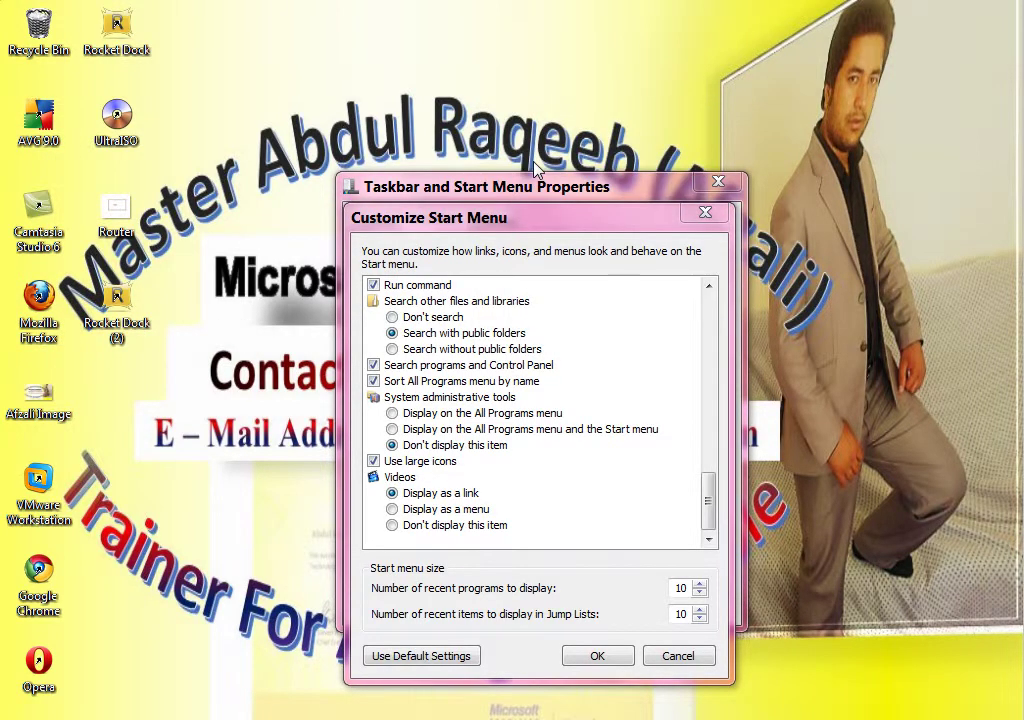
{"action": "right_click", "coordinate": [393, 75]}
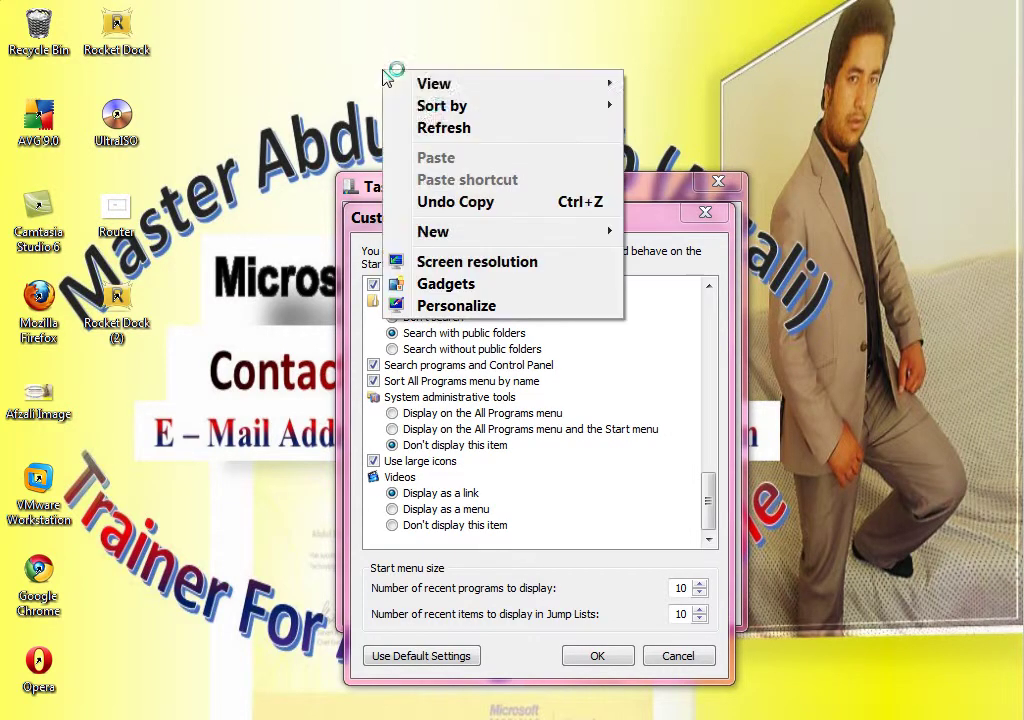
{"action": "left_click", "coordinate": [410, 128]}
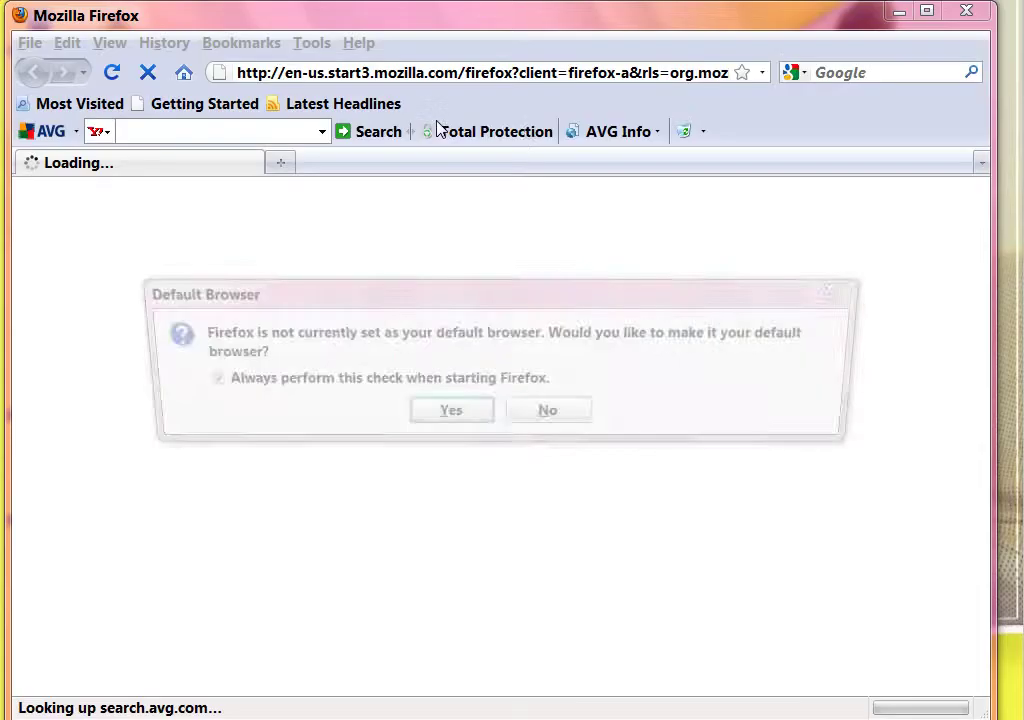
{"action": "left_click", "coordinate": [552, 420]}
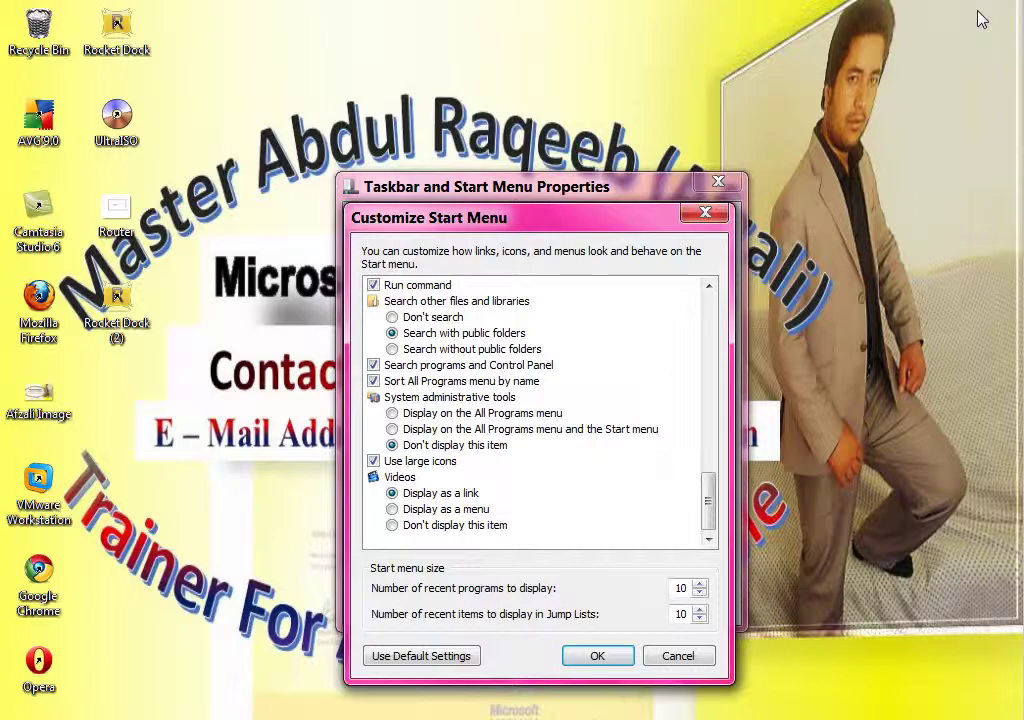
{"action": "key", "text": "super"}
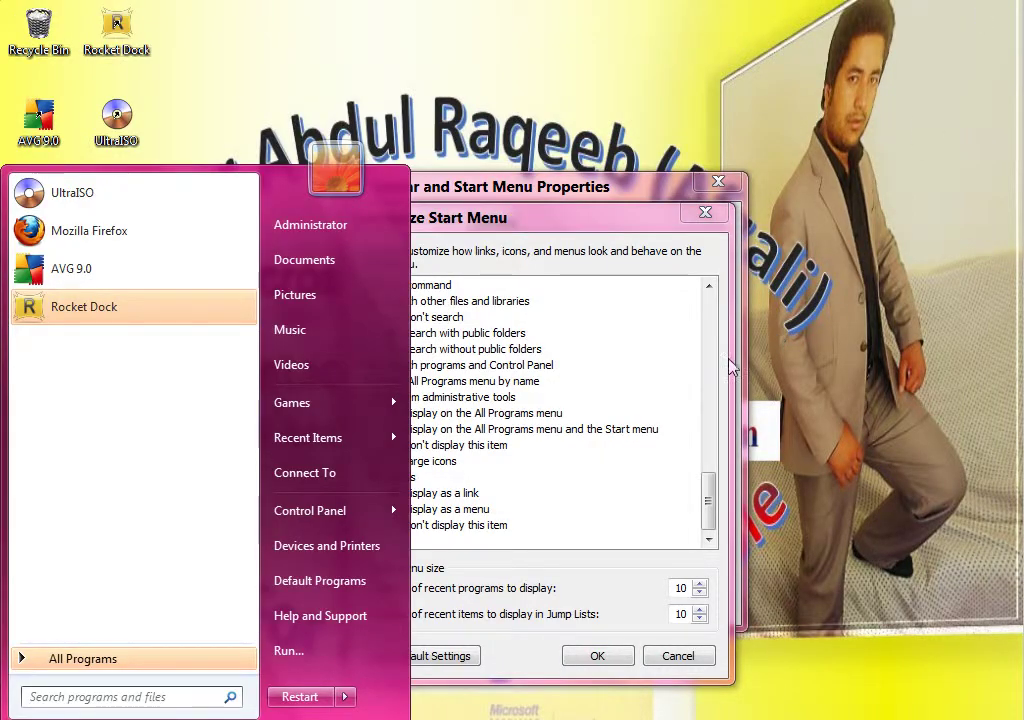
Set the number of recent programs to display to 2, apply the change and open the Start menu to check it
{"action": "left_click", "coordinate": [690, 588]}
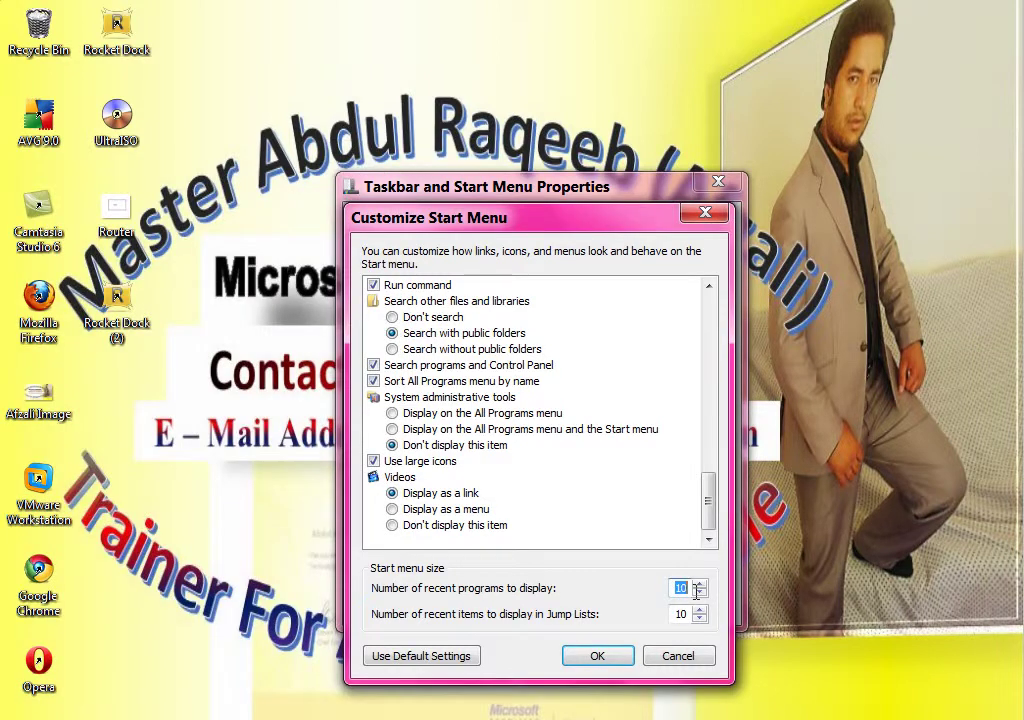
{"action": "type", "text": "2"}
{"action": "left_click", "coordinate": [600, 656]}
{"action": "key", "text": "super"}
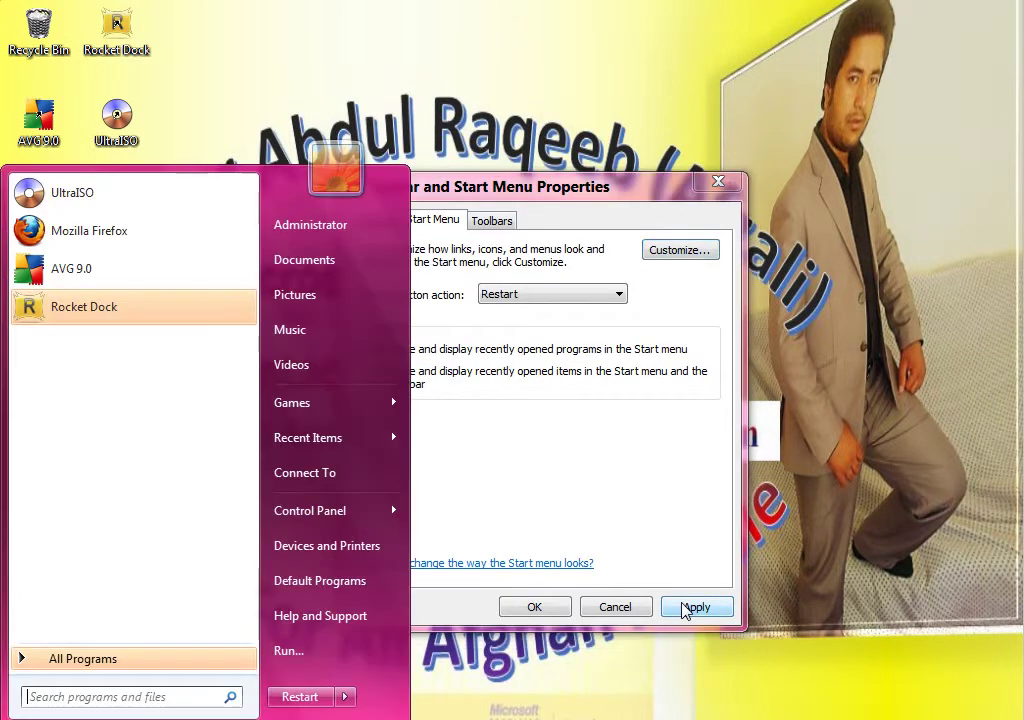
{"action": "left_click", "coordinate": [686, 608]}
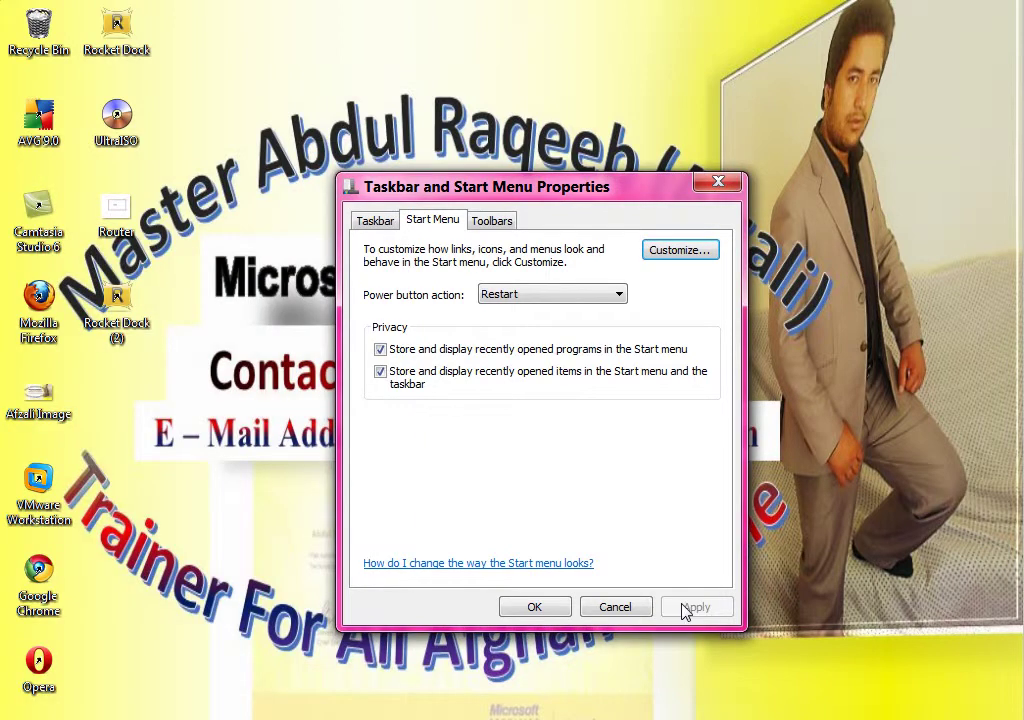
{"action": "key", "text": "super"}
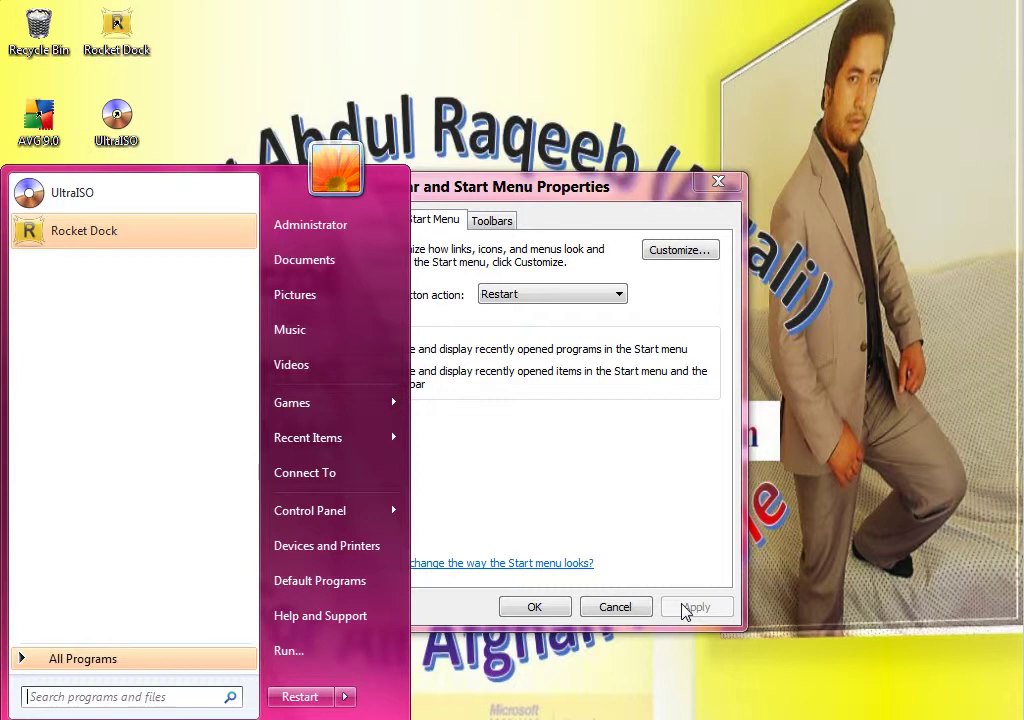
Review the Jump Lists item setting in the Start menu customization alongside the Recent Items submenu, and close the customization
{"action": "left_click", "coordinate": [664, 252]}
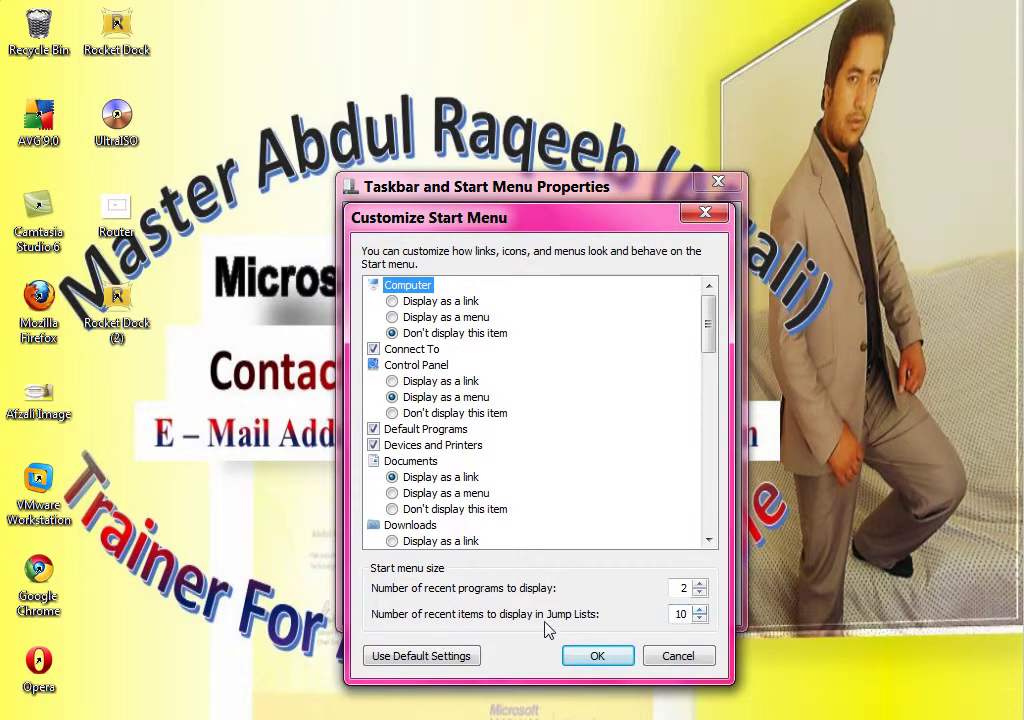
{"action": "key", "text": "super"}
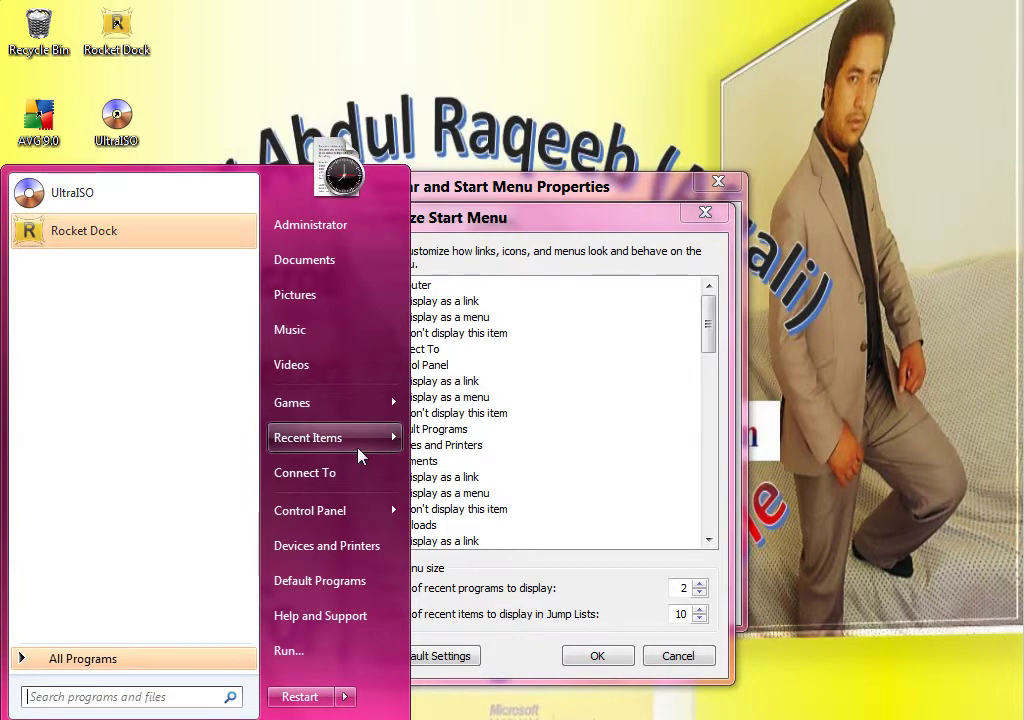
{"action": "mouse_move", "coordinate": [360, 455]}
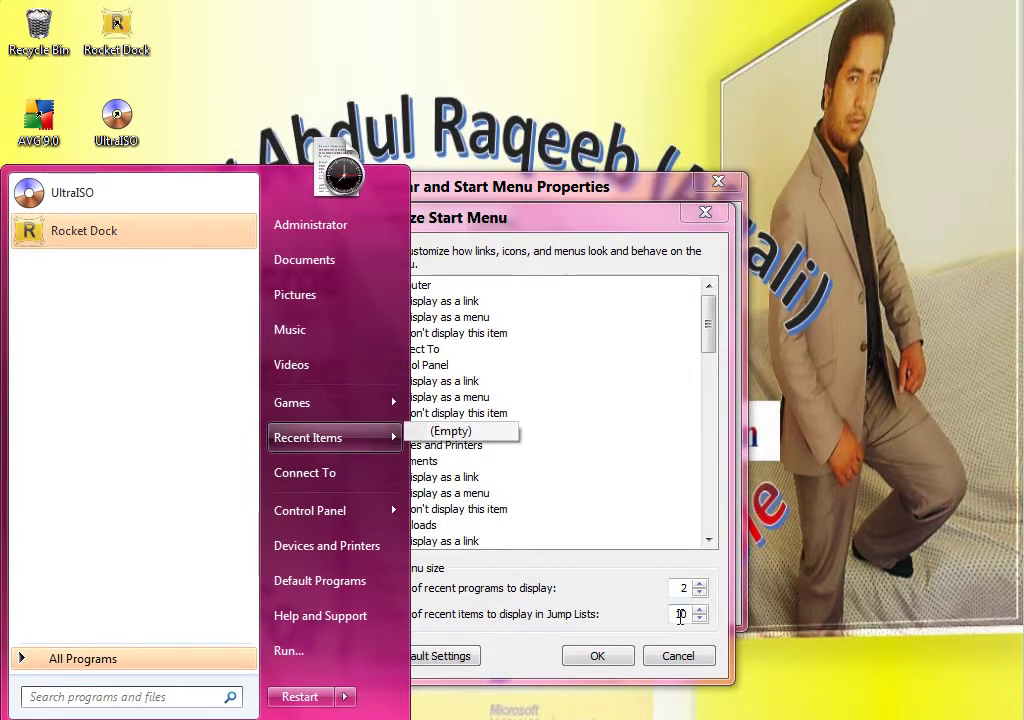
{"action": "key", "text": "super"}
{"action": "key", "text": "super+r"}
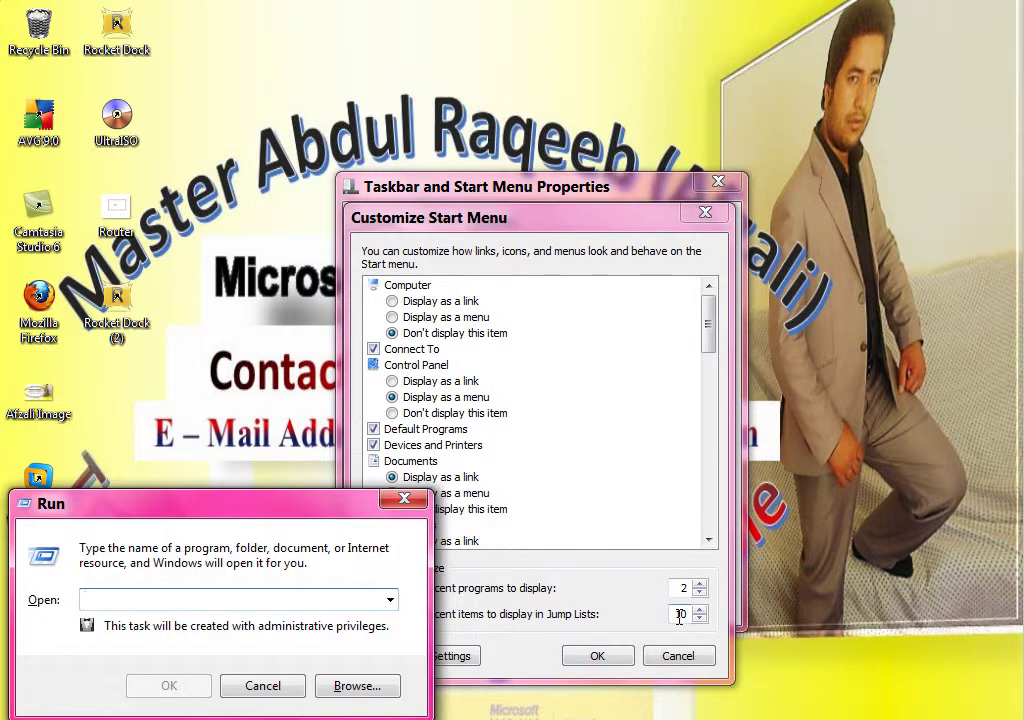
{"action": "left_click", "coordinate": [565, 186]}
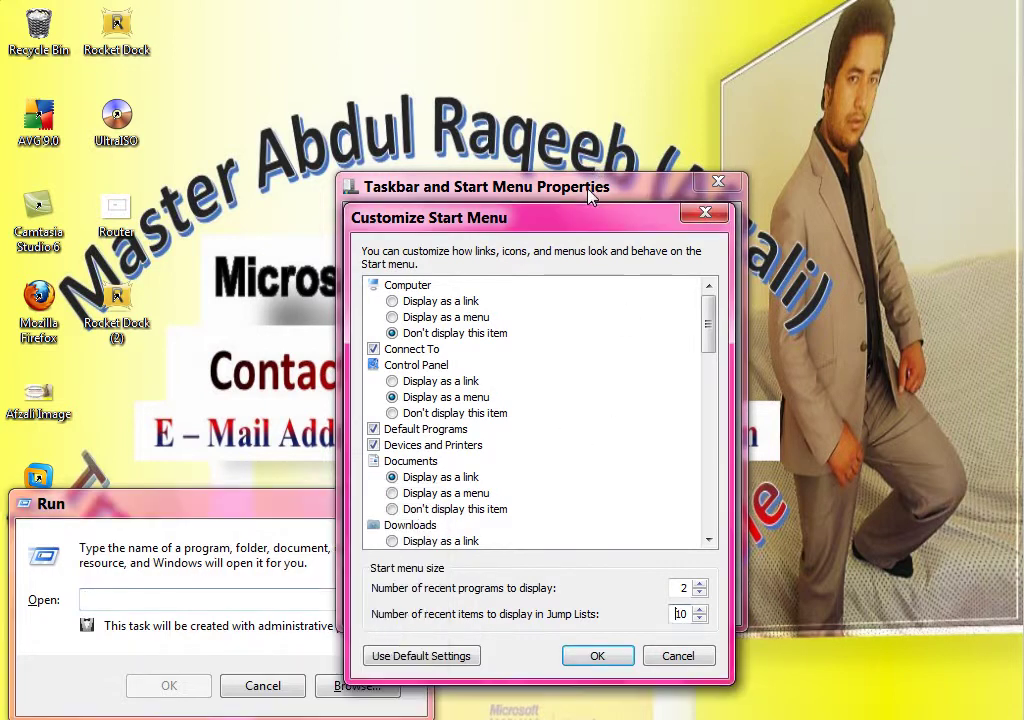
{"action": "left_click", "coordinate": [705, 216]}
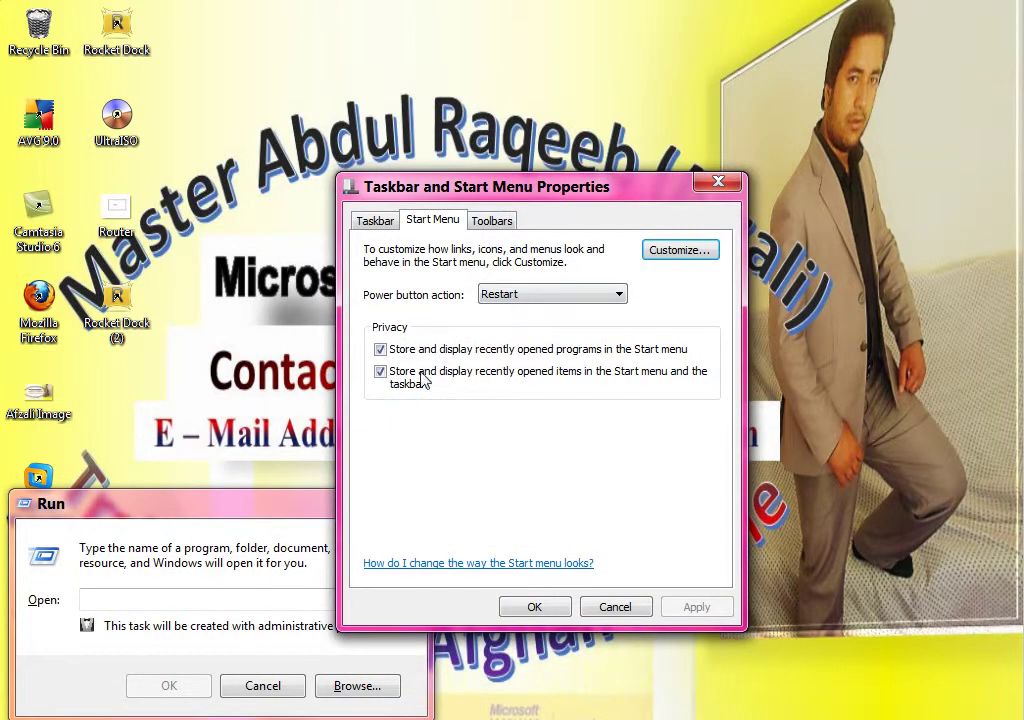
Open the personal picture folder on drive D: and view and close pictures (9), (14) and (27) one after another
{"action": "key", "text": "super+r"}
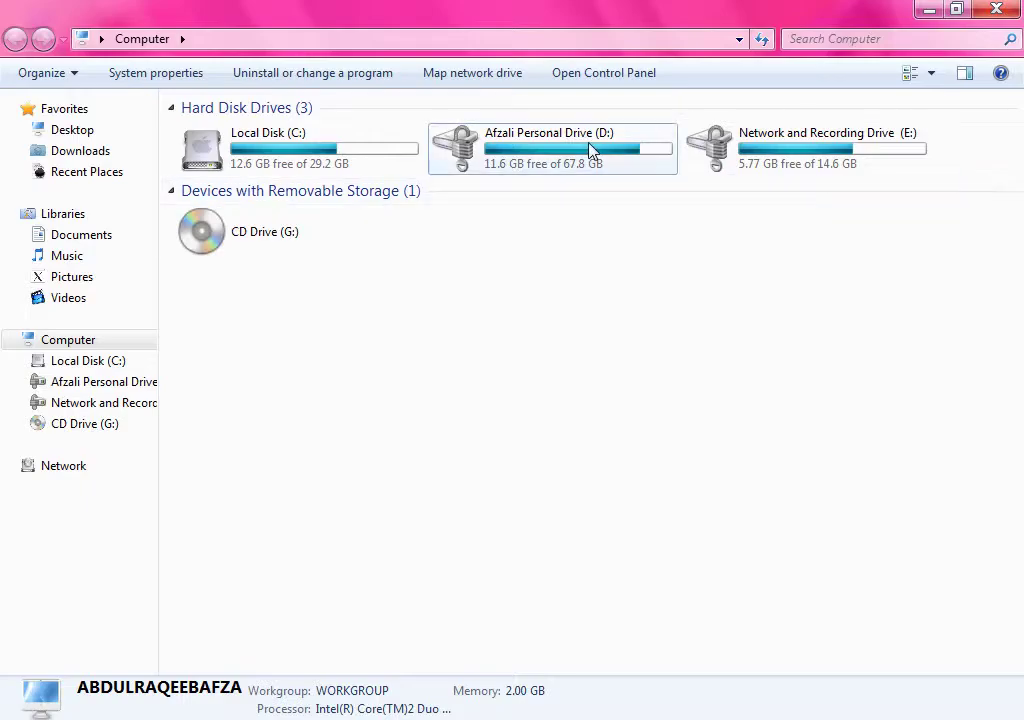
{"action": "double_click", "coordinate": [460, 146]}
{"action": "double_click", "coordinate": [309, 152]}
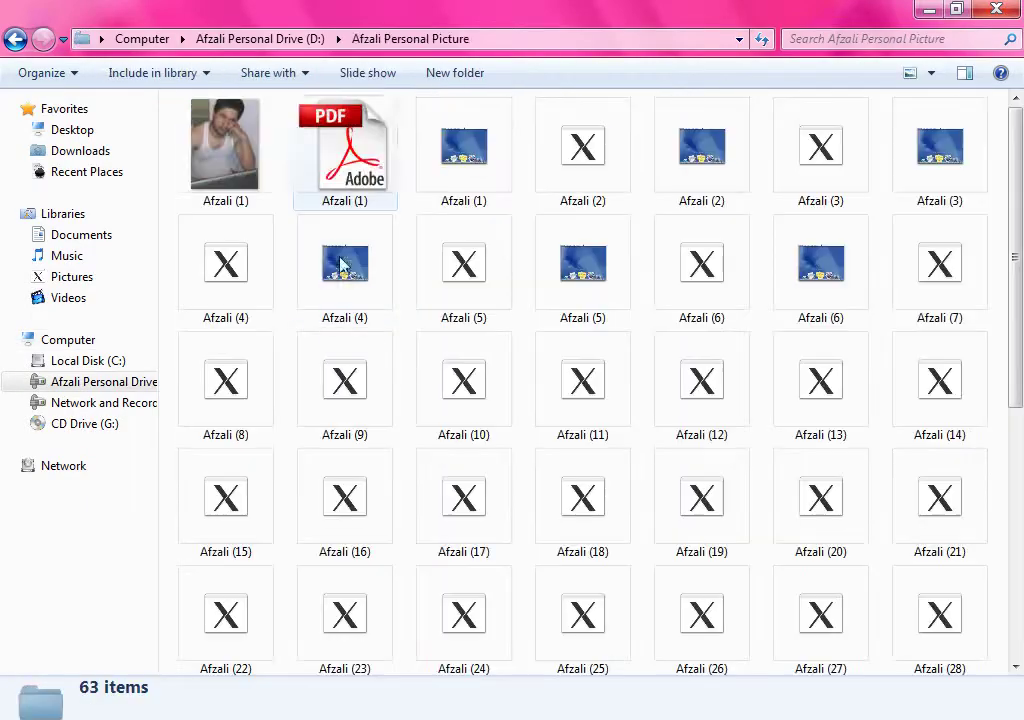
{"action": "double_click", "coordinate": [388, 392]}
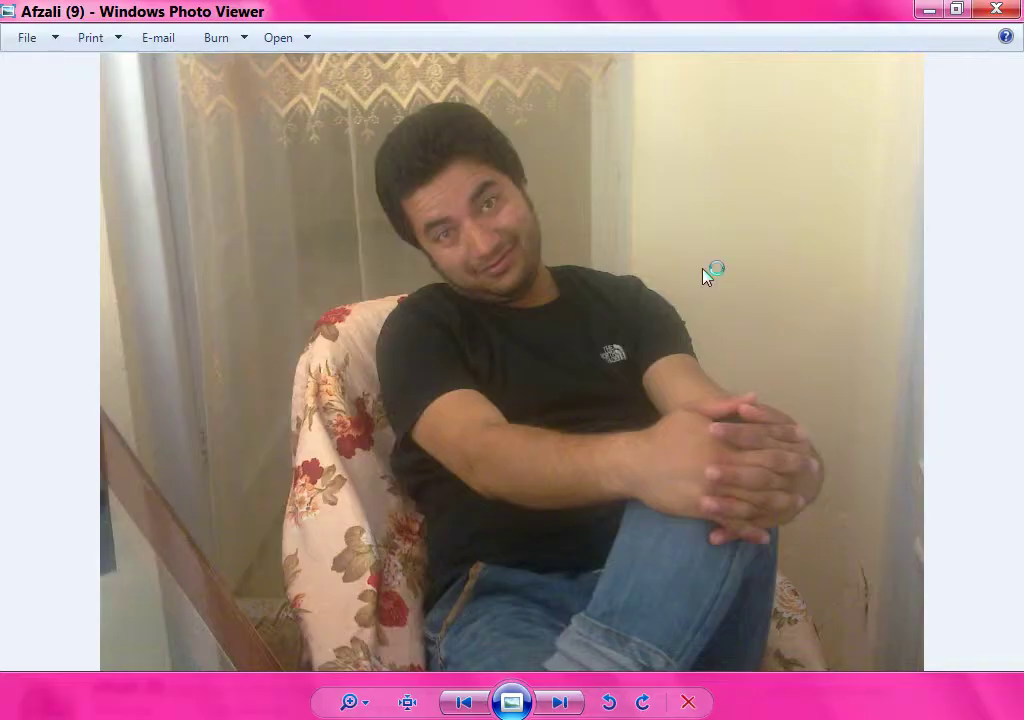
{"action": "key", "text": "alt+F4"}
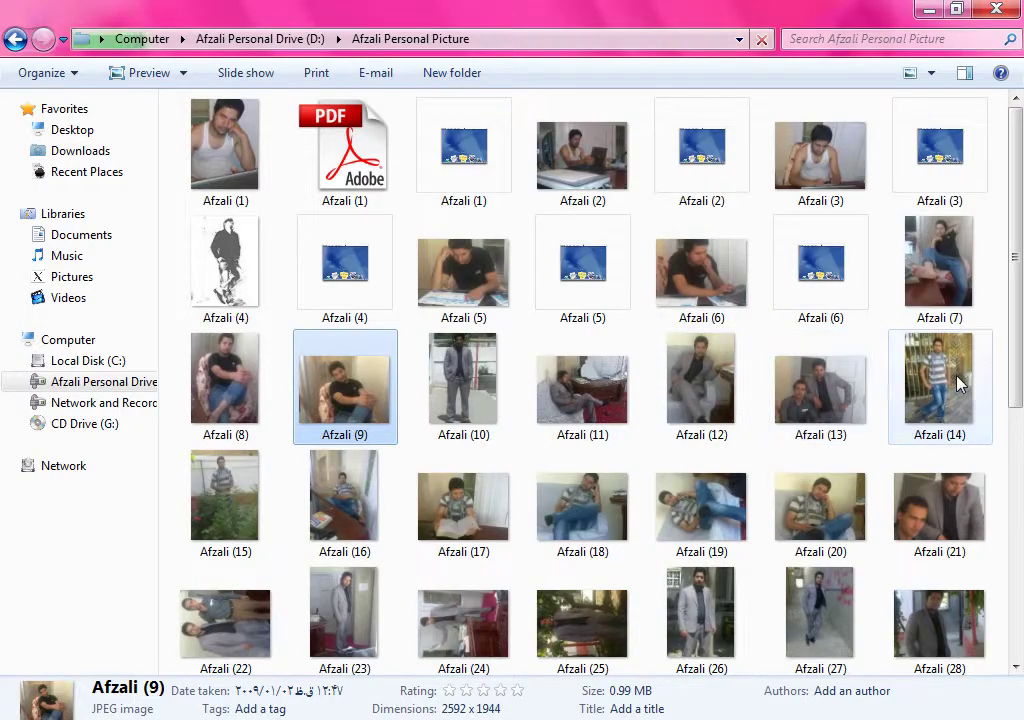
{"action": "double_click", "coordinate": [957, 383]}
{"action": "key", "text": "alt+F4"}
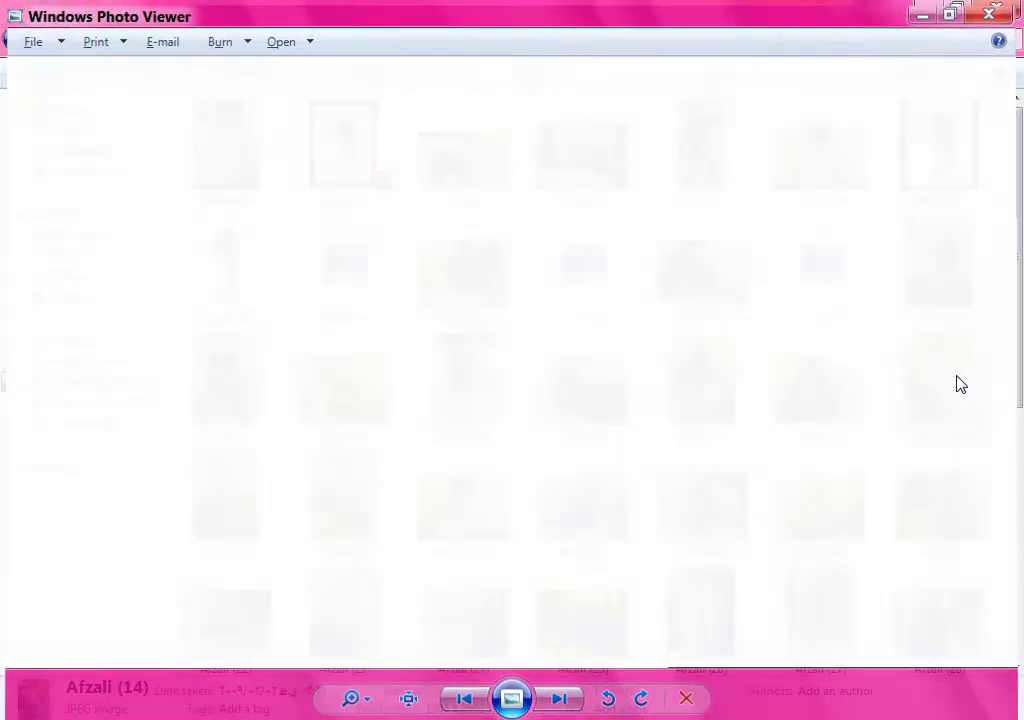
{"action": "double_click", "coordinate": [848, 617]}
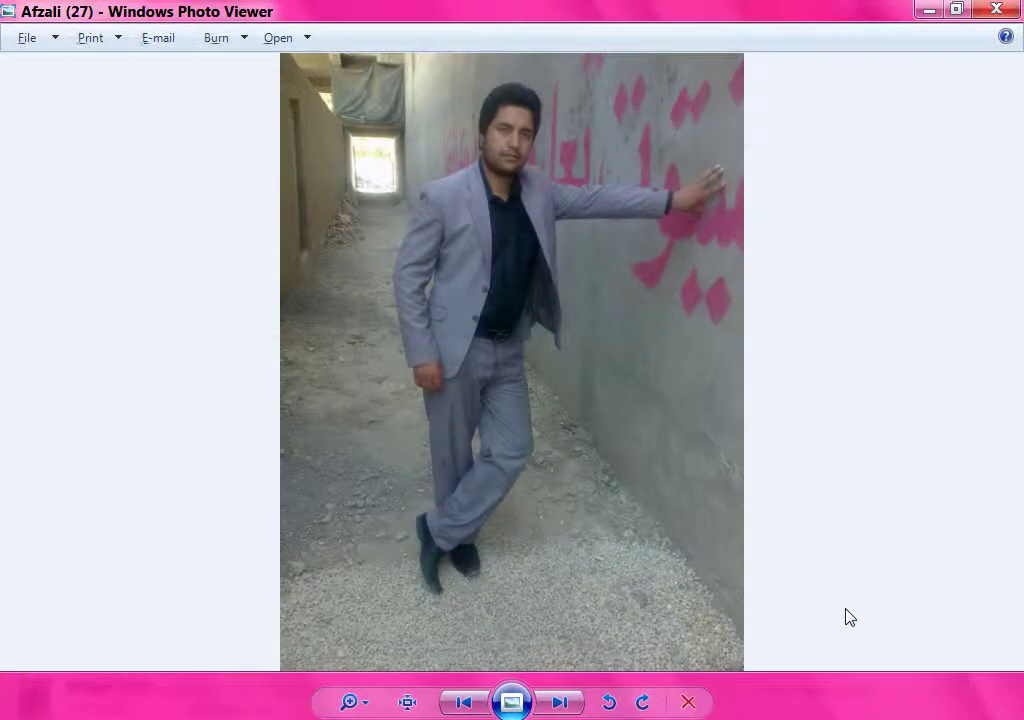
{"action": "key", "text": "alt+F4"}
Leave the picture folder and check the Recent Items submenu in the Start menu
{"action": "key", "text": "super"}
{"action": "left_click", "coordinate": [757, 469]}
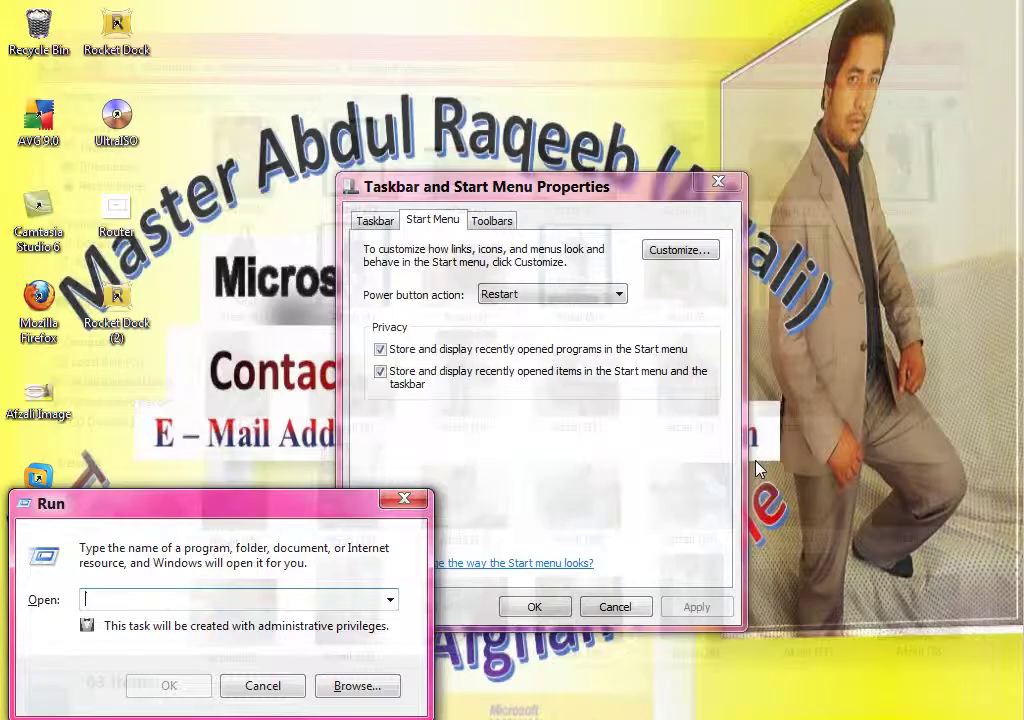
{"action": "key", "text": "super"}
{"action": "mouse_move", "coordinate": [345, 448]}
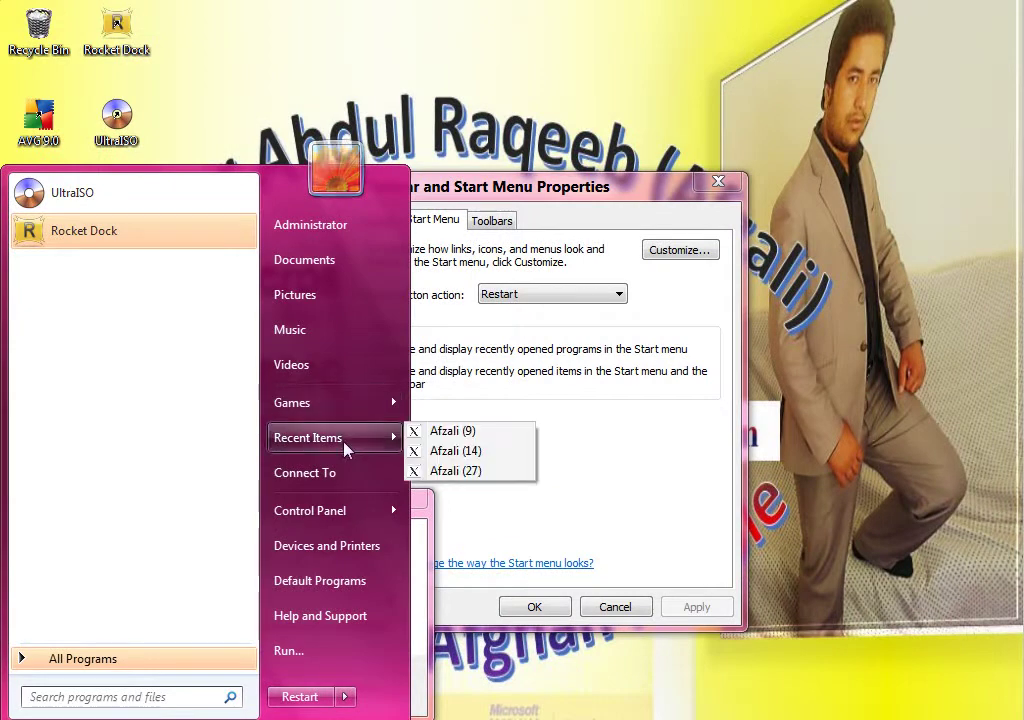
Set the number of recent items to display in Jump Lists to 2, confirm both dialogs and check Recent Items in the Start menu
{"action": "left_click", "coordinate": [695, 251]}
{"action": "double_click", "coordinate": [680, 613]}
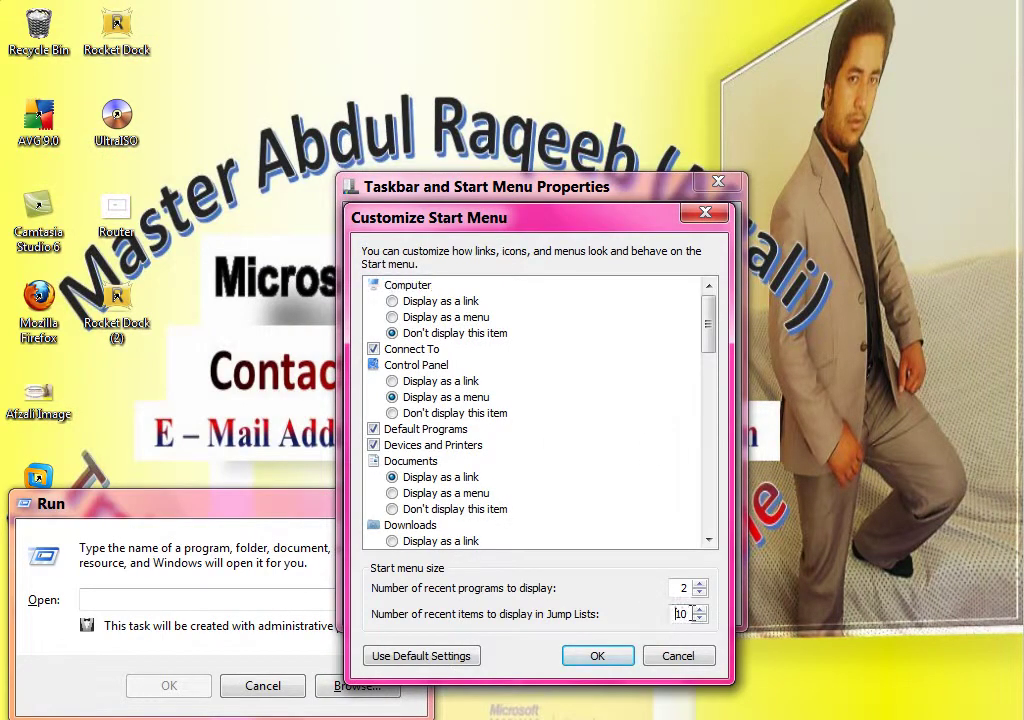
{"action": "type", "text": "2"}
{"action": "key", "text": "Return"}
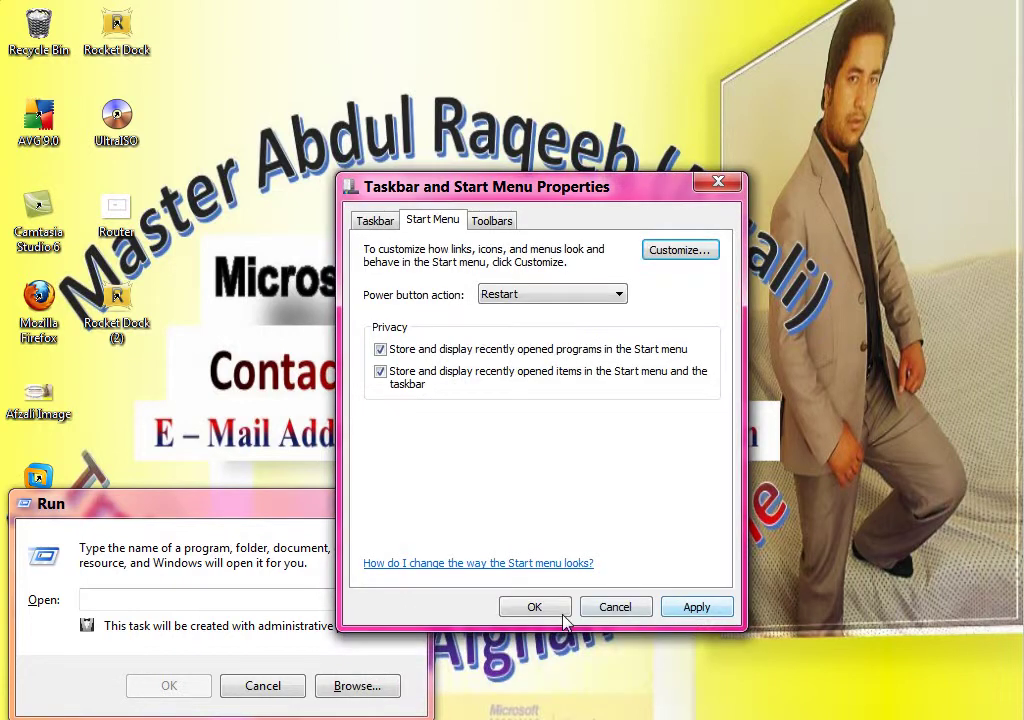
{"action": "left_click", "coordinate": [535, 610]}
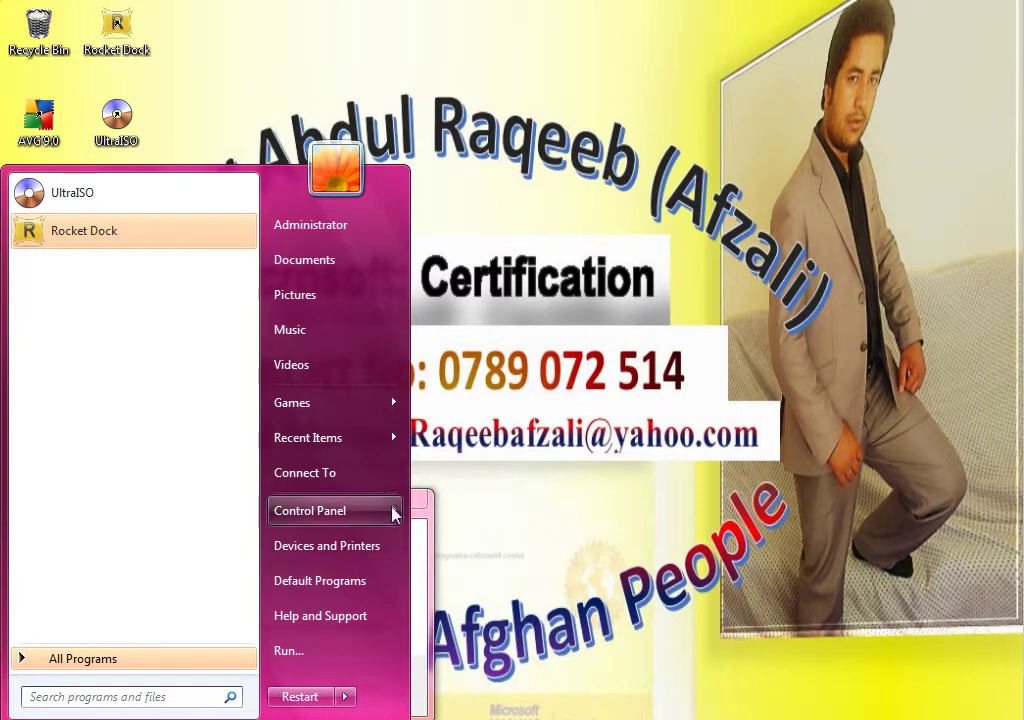
{"action": "mouse_move", "coordinate": [367, 449]}
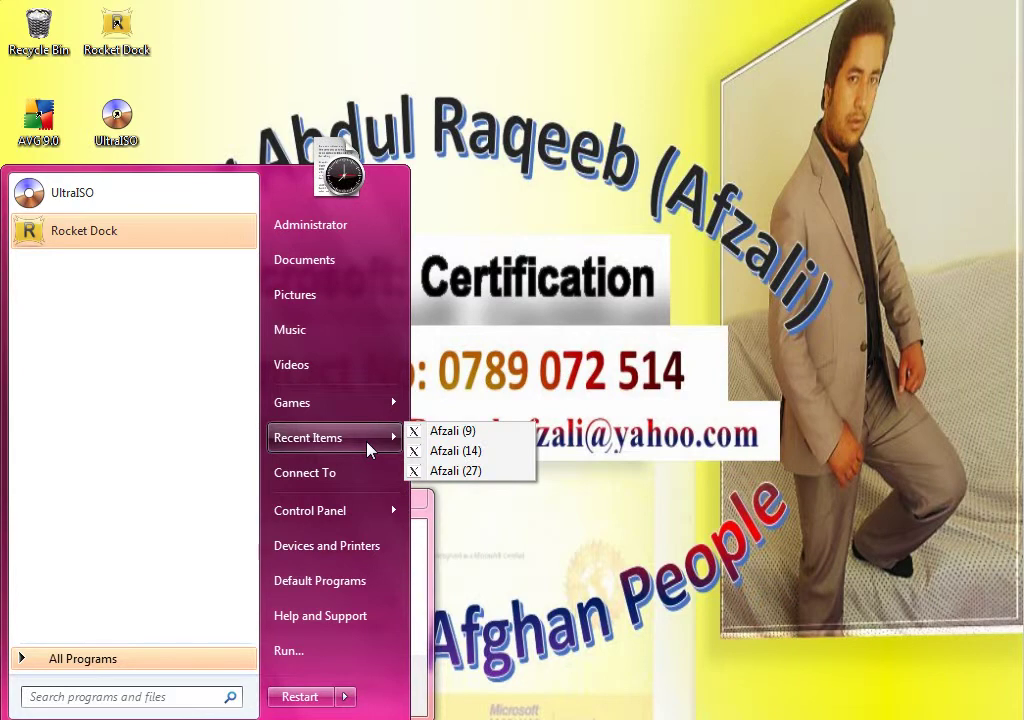